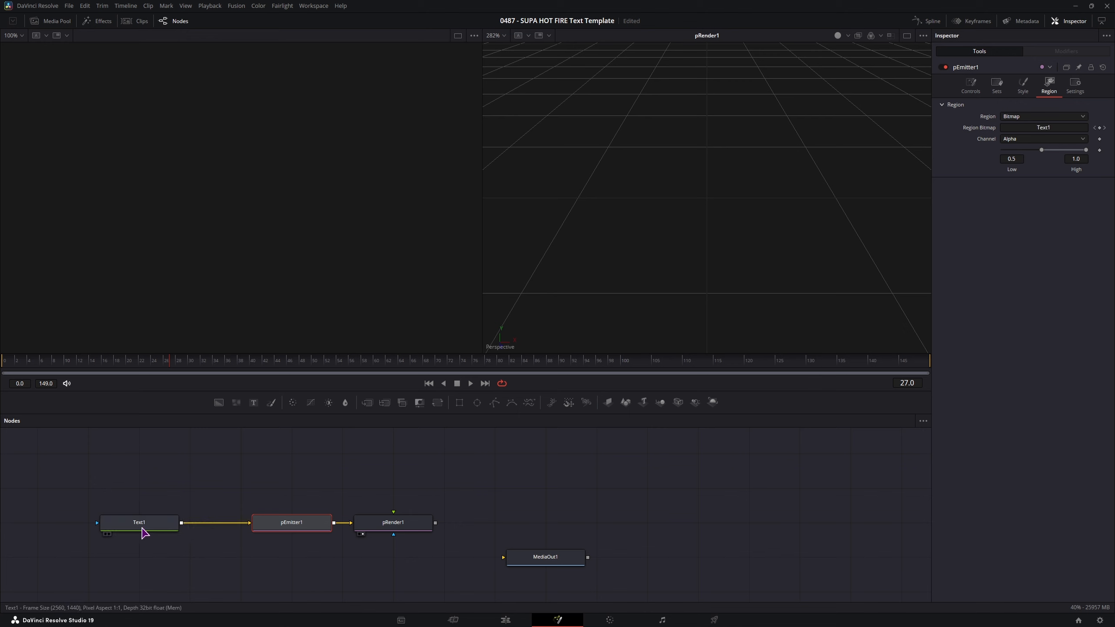
# - Enter SMOKE as the text in Text1's Inspector Text box
pyautogui.click(140, 527)
pyautogui.click(1003, 177)
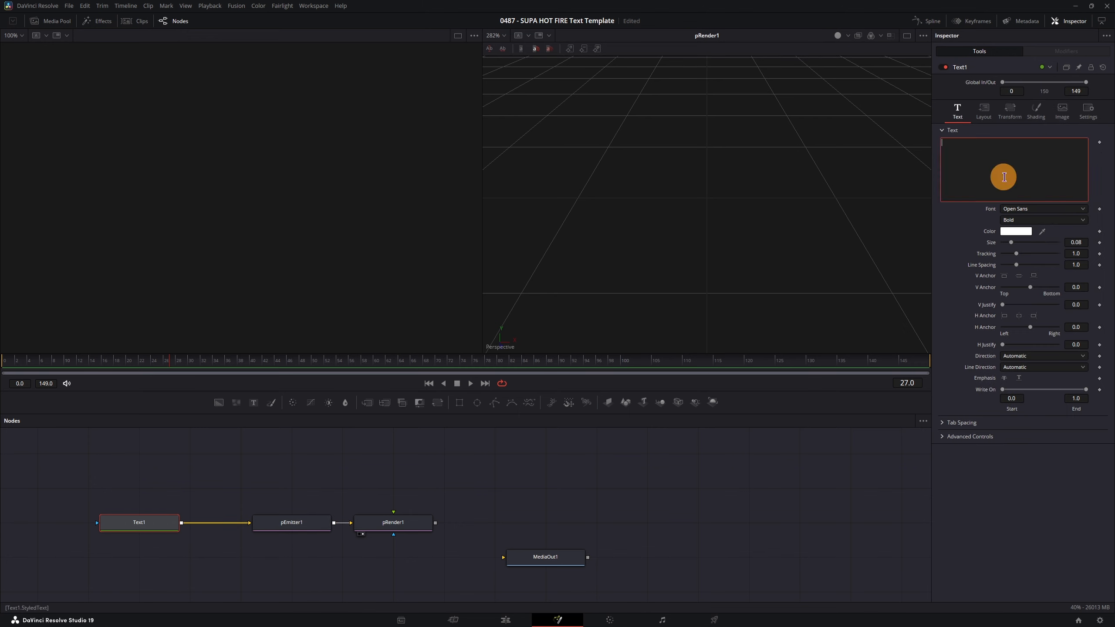
pyautogui.write('SMOKE')
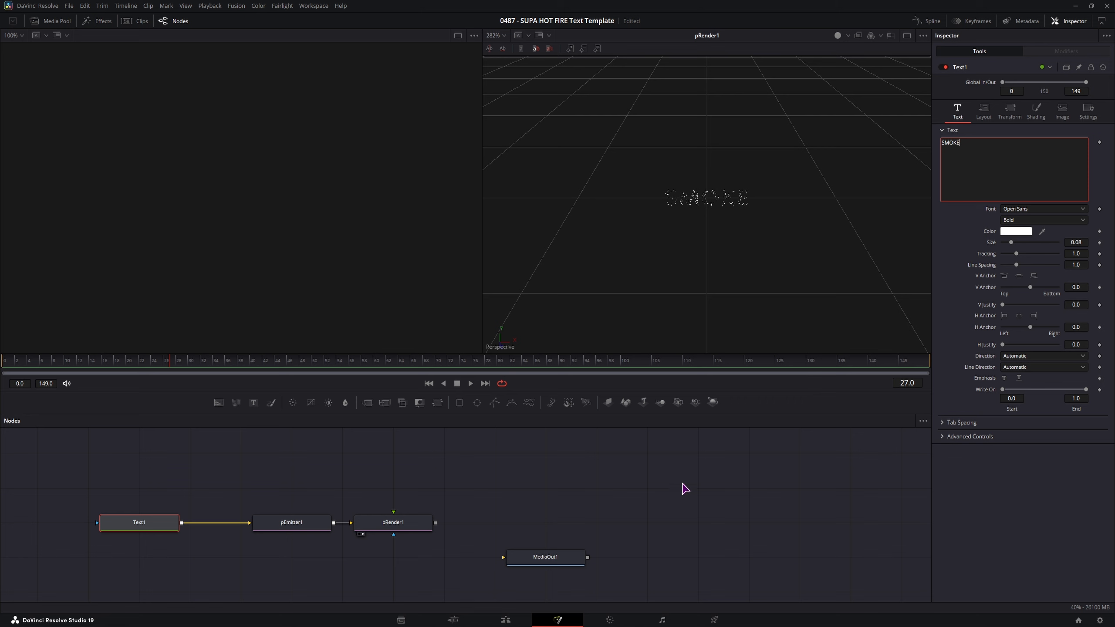
pyautogui.scroll(5, 747, 206)
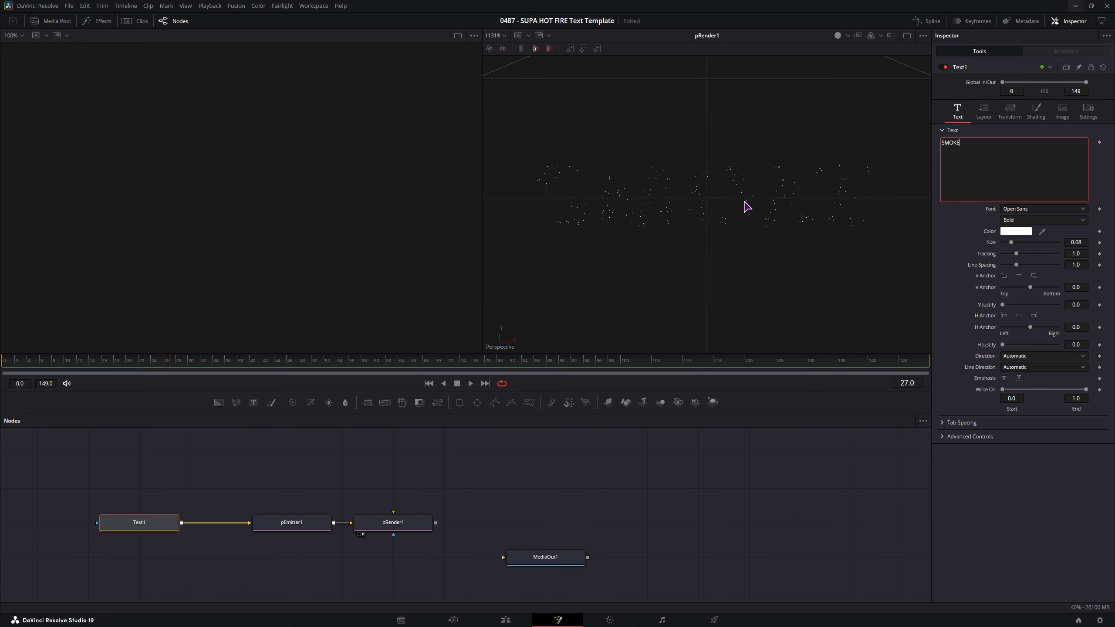
# - Play back the comp to preview the SMOKE particles, then stop on pEmitter1
pyautogui.click(610, 509)
pyautogui.press('space')
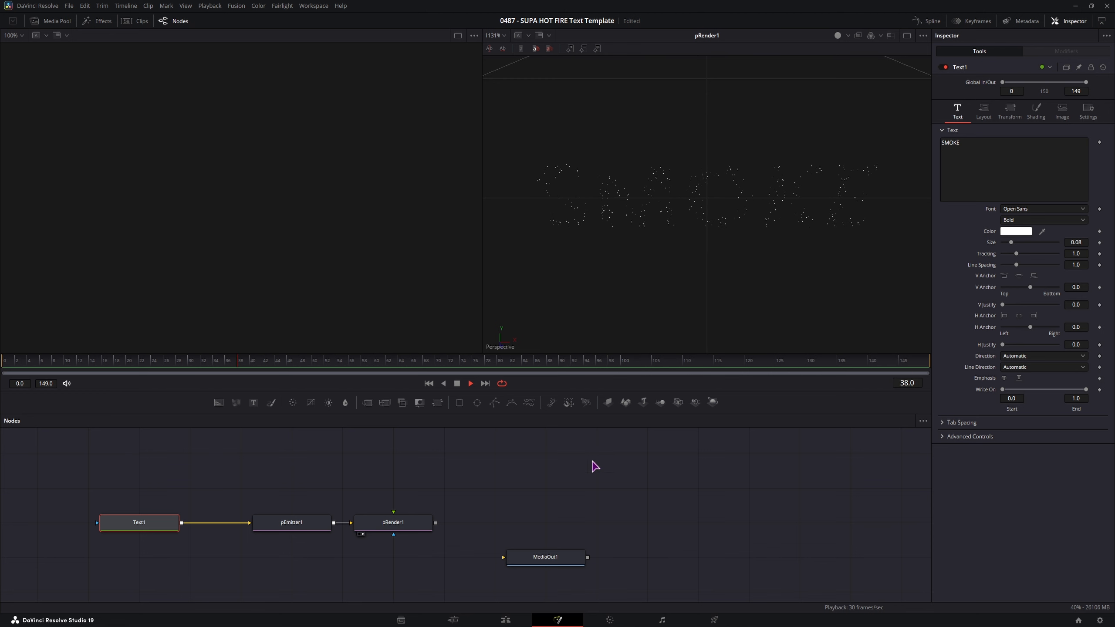
pyautogui.click(292, 525)
pyautogui.press('space')
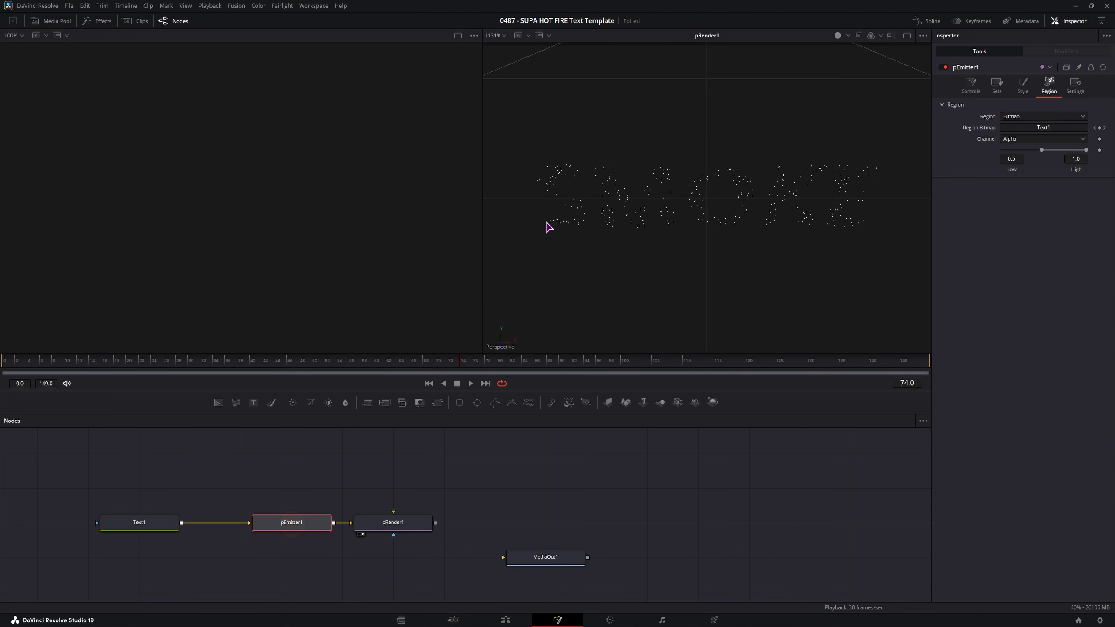
# - Raise pEmitter1's particle Number and set the particle Style to Blob
pyautogui.click(971, 85)
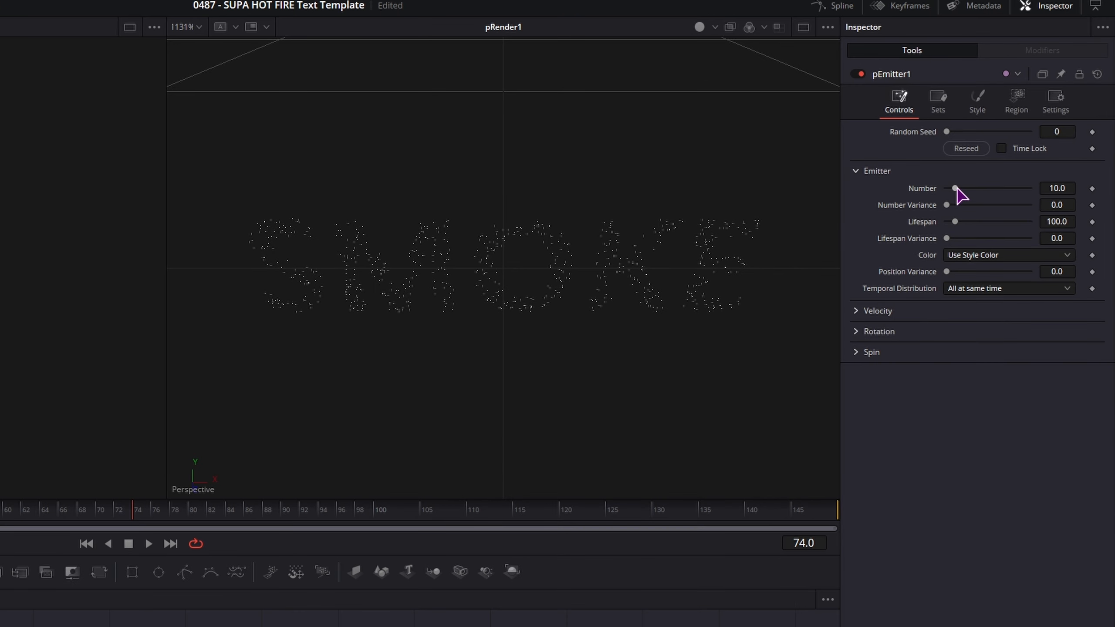
pyautogui.moveTo(957, 190)
pyautogui.mouseDown()
pyautogui.moveTo(1023, 188)
pyautogui.moveTo(970, 190)
pyautogui.moveTo(997, 194)
pyautogui.moveTo(972, 198)
pyautogui.mouseUp()
pyautogui.click(977, 101)
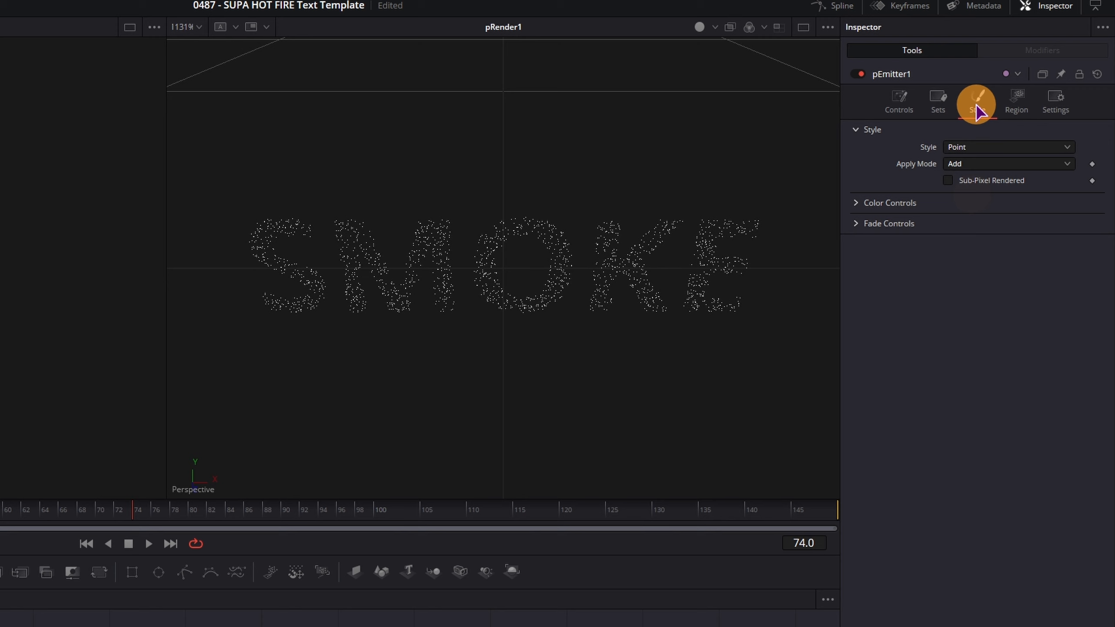
pyautogui.click(957, 152)
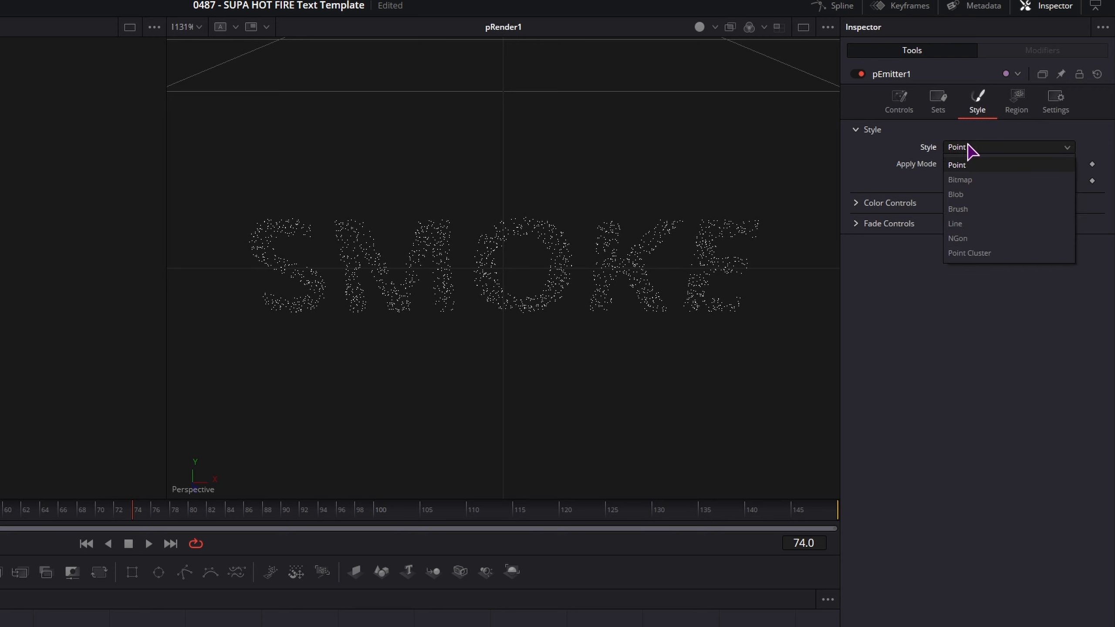
pyautogui.click(966, 195)
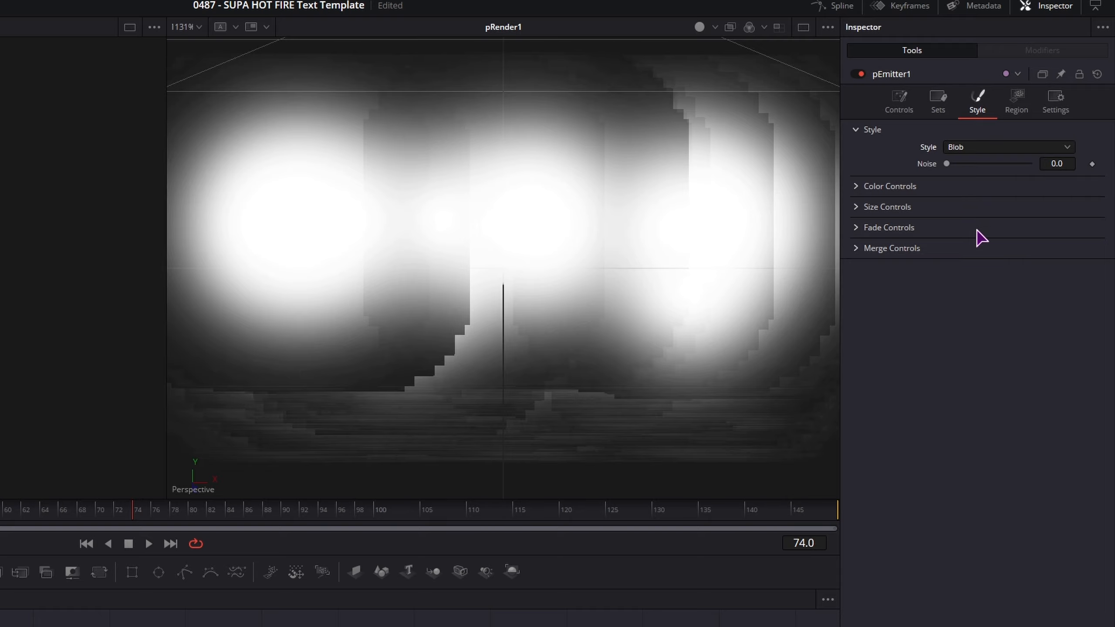
# - Shrink the Blob particle Size down to 0.0011
pyautogui.click(861, 208)
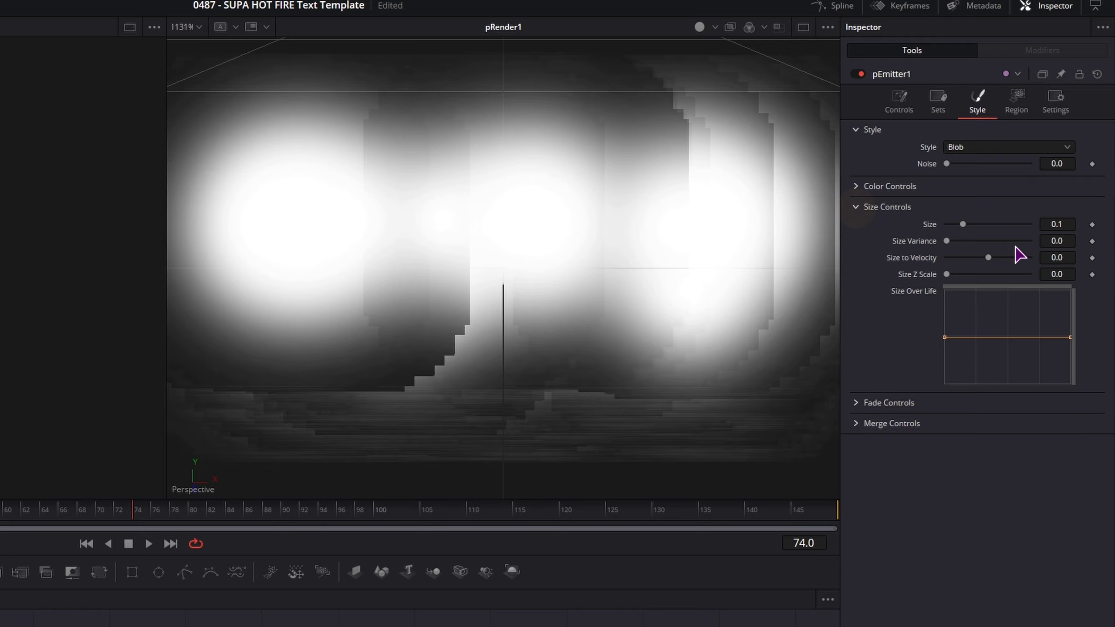
pyautogui.click(1056, 224)
pyautogui.write('0.0251')
pyautogui.press('Return')
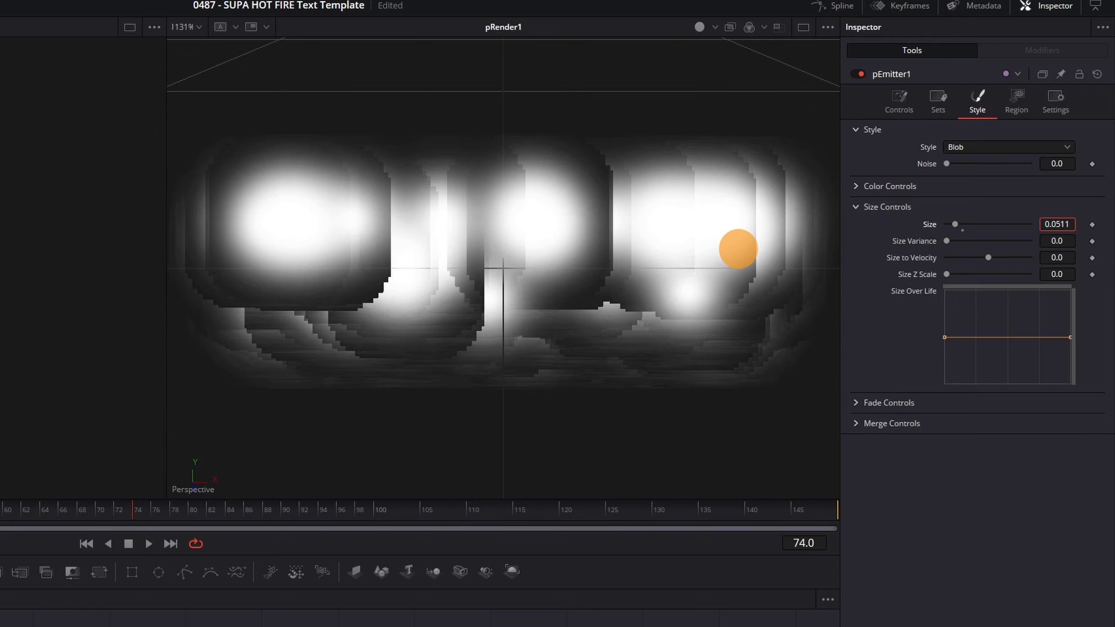
pyautogui.moveTo(568, 245); pyautogui.dragTo(416, 253)
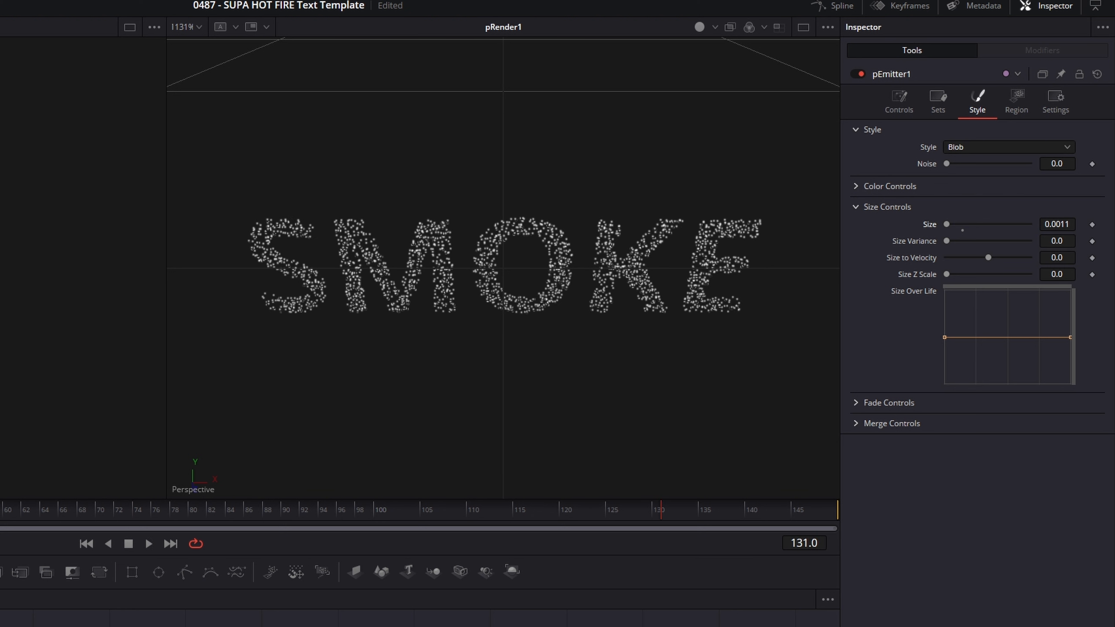
# - Give pEmitter1 a velocity of 0.031 at a 90° angle and scrub ahead to check the rise
pyautogui.click(899, 98)
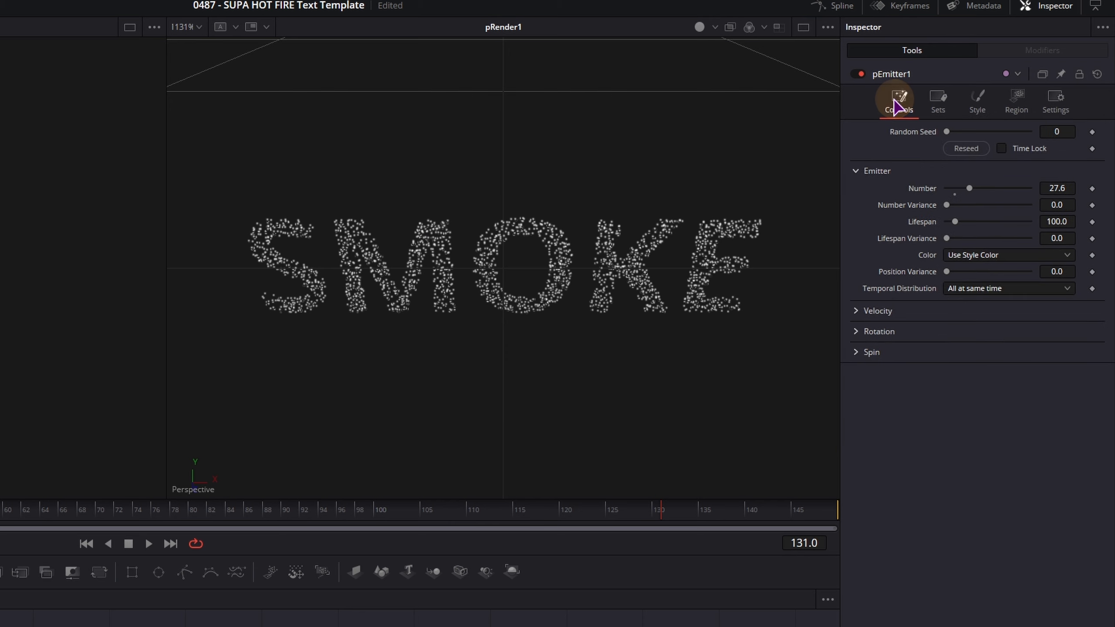
pyautogui.click(860, 311)
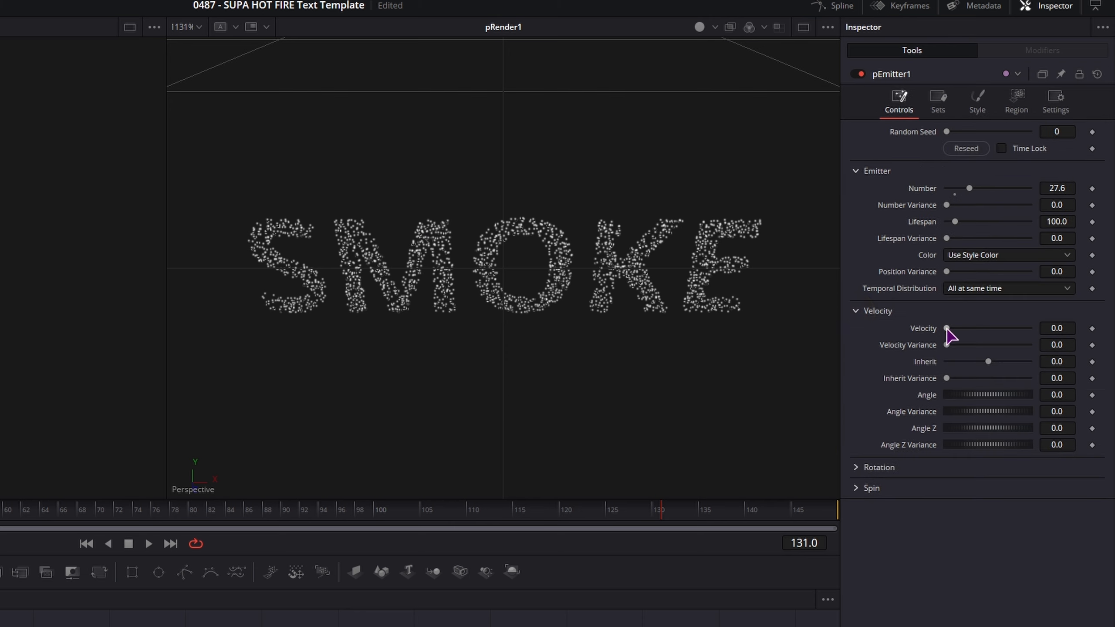
pyautogui.moveTo(947, 328); pyautogui.dragTo(949, 329)
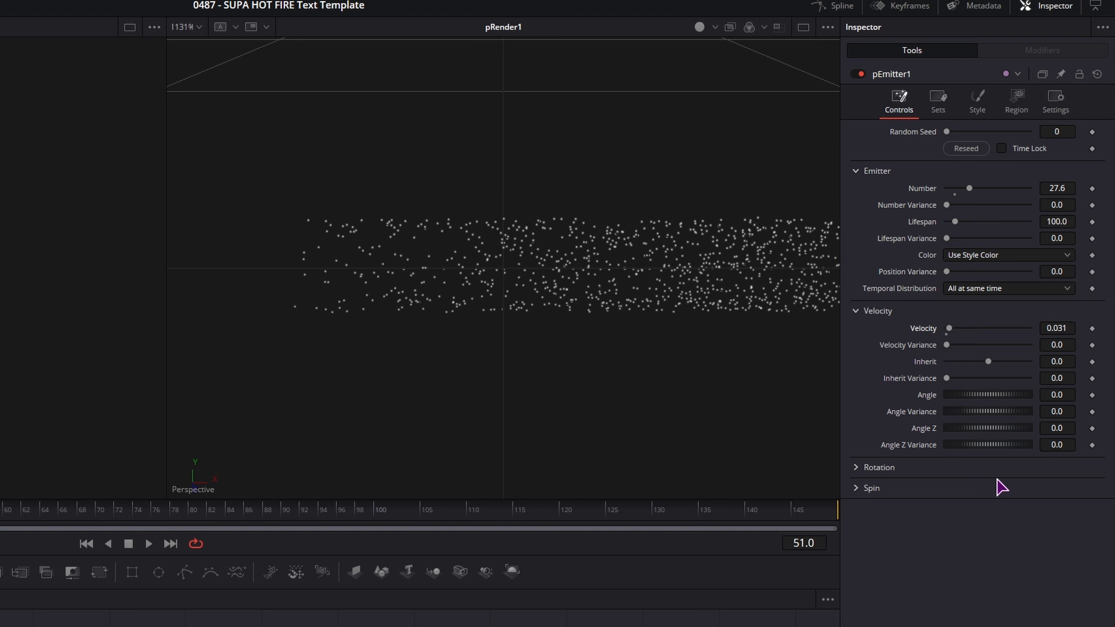
pyautogui.click(1070, 397)
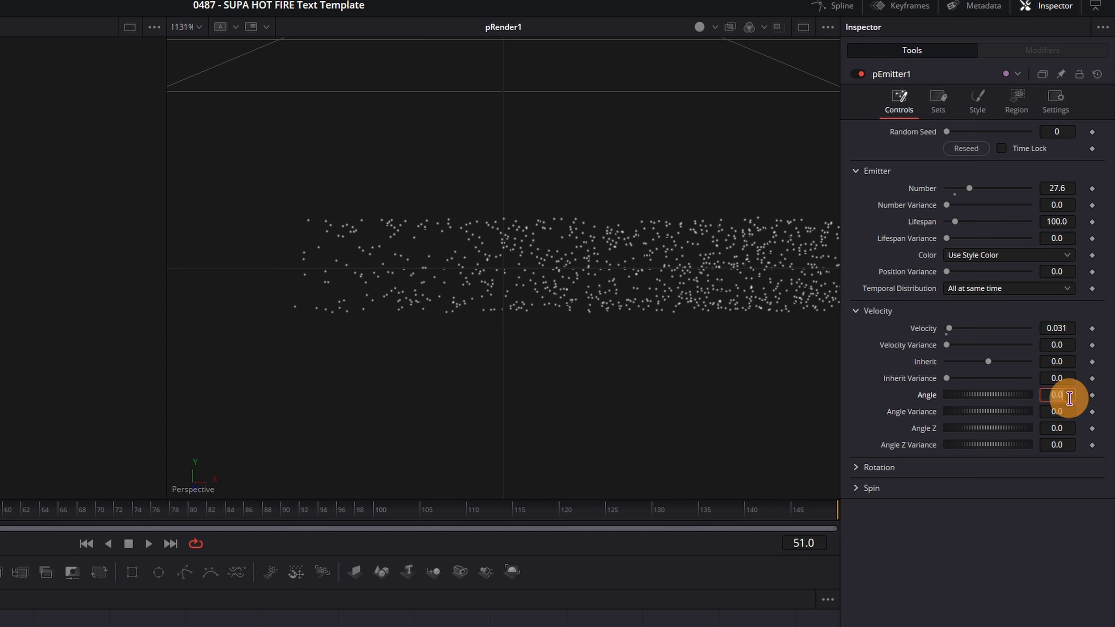
pyautogui.press('Tab')
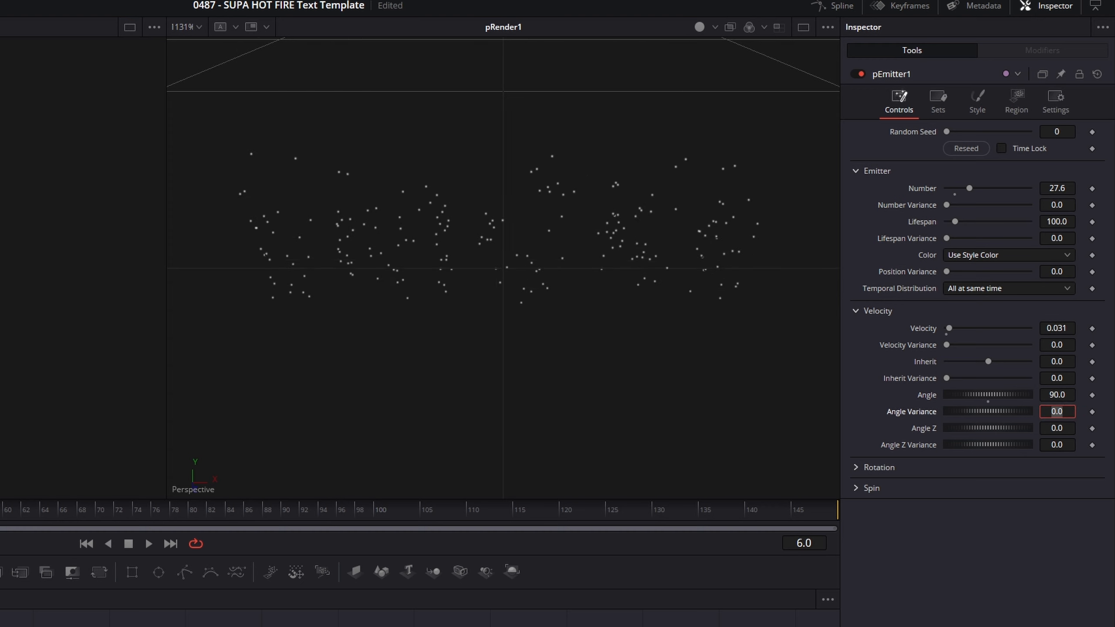
pyautogui.moveTo(1, 521); pyautogui.dragTo(113, 524)
pyautogui.click(44, 625)
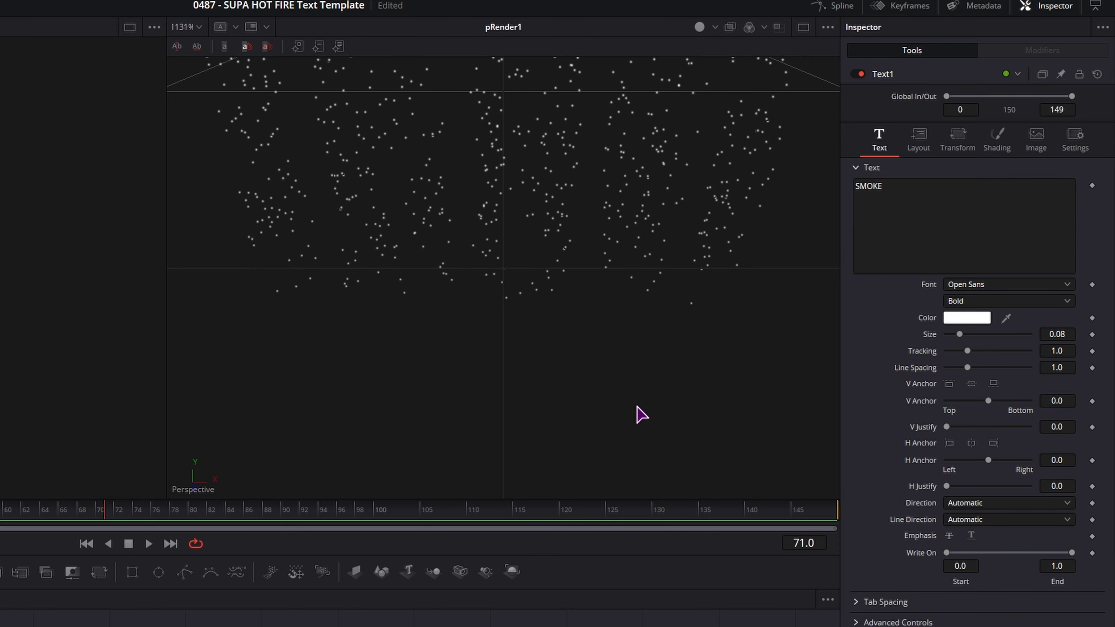
# - Clear and retype SMOKE in Text1's Text box
pyautogui.click(904, 189)
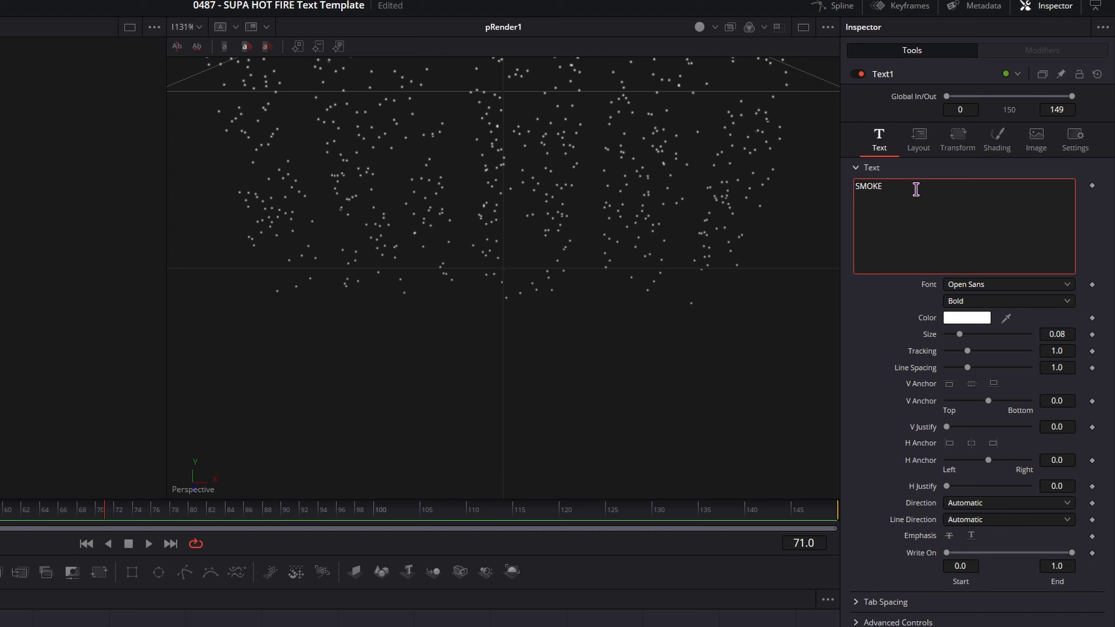
pyautogui.write('O')
pyautogui.click(915, 188)
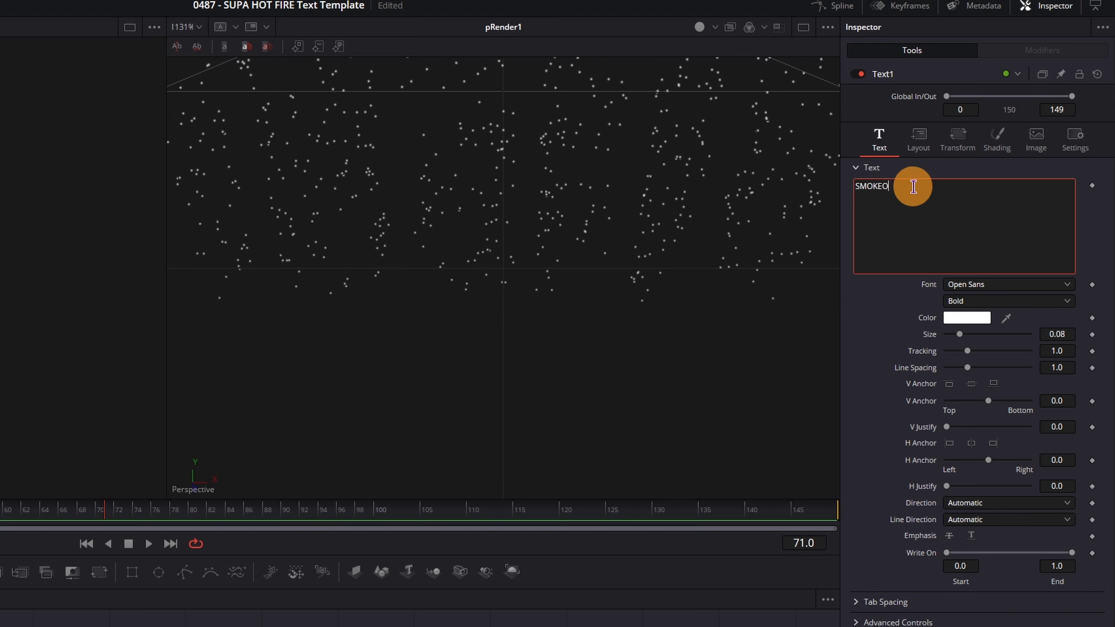
pyautogui.moveTo(916, 188); pyautogui.dragTo(827, 180)
pyautogui.press('BackSpace')
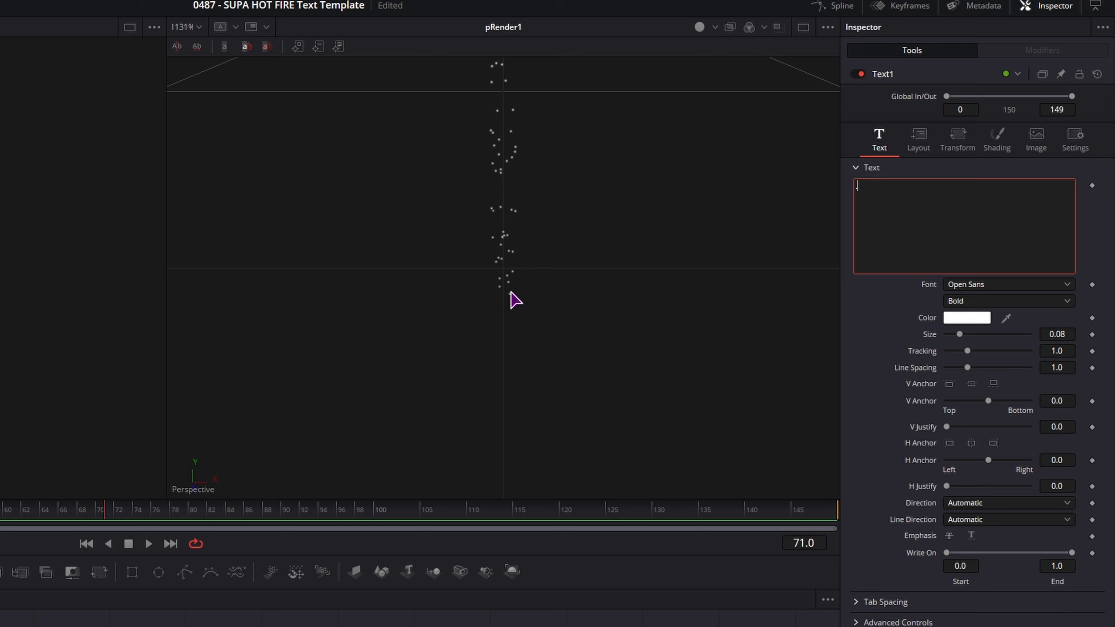
pyautogui.write('.')
pyautogui.press('BackSpace')
pyautogui.write('SMOKE')
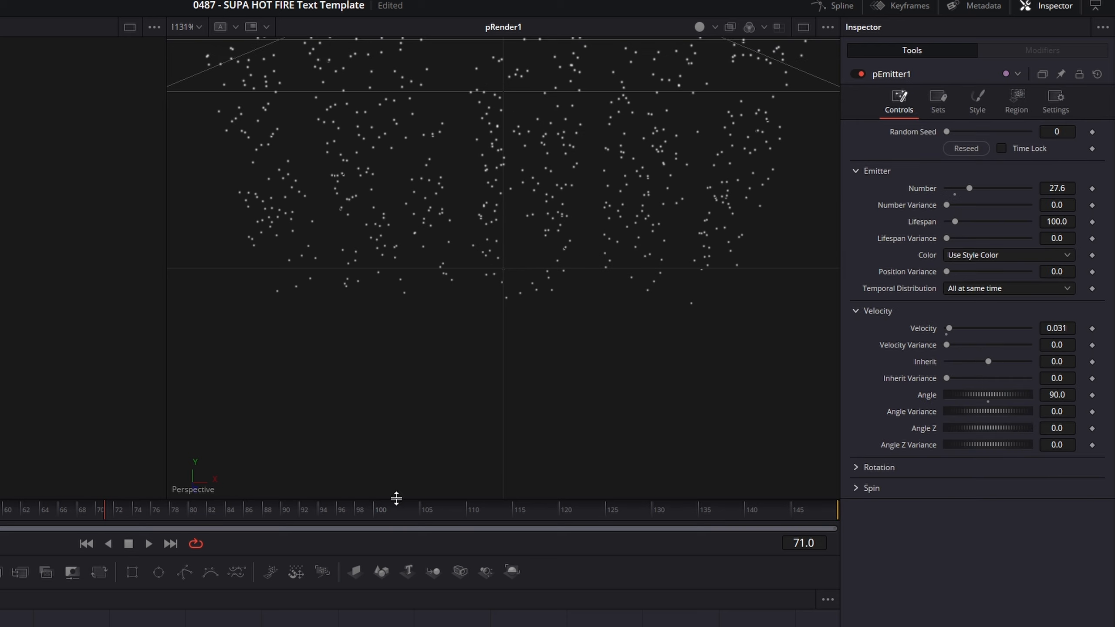
pyautogui.scroll(-3, 532, 338)
pyautogui.scroll(-3, 537, 348)
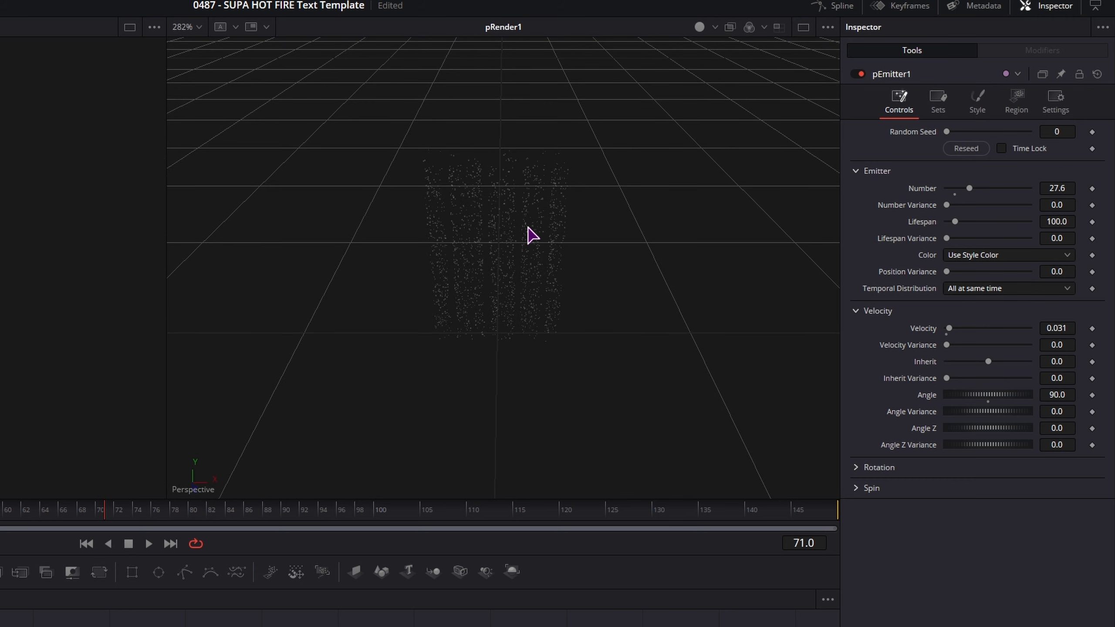
pyautogui.scroll(3, 544, 364)
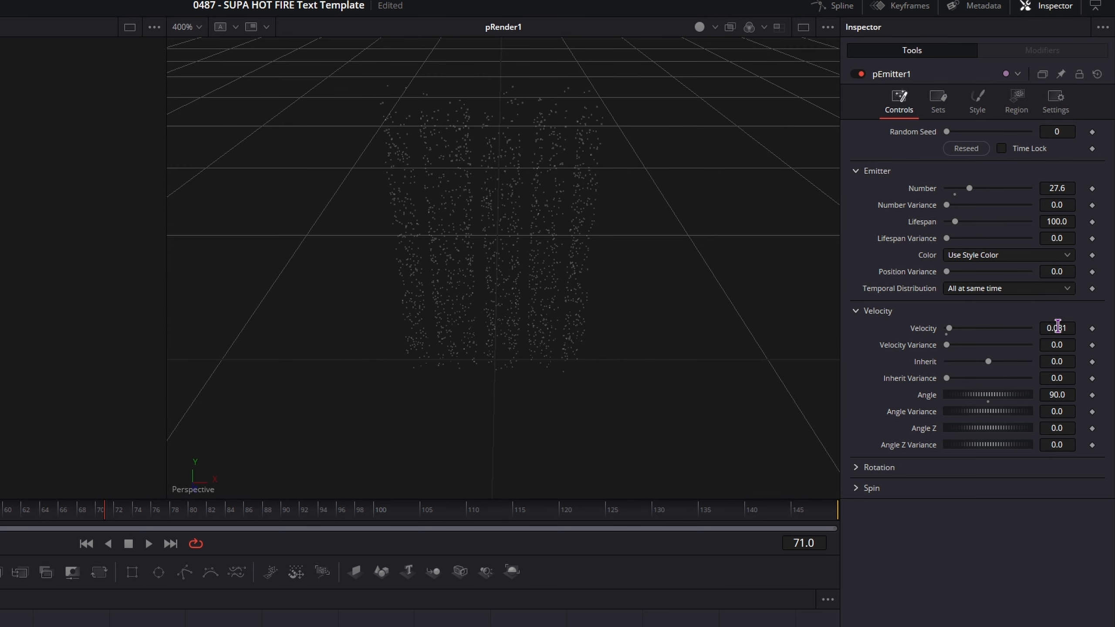
# - Lower pEmitter1's velocity to 0.007 and play back the slower drift
pyautogui.moveTo(1059, 327); pyautogui.dragTo(1045, 332)
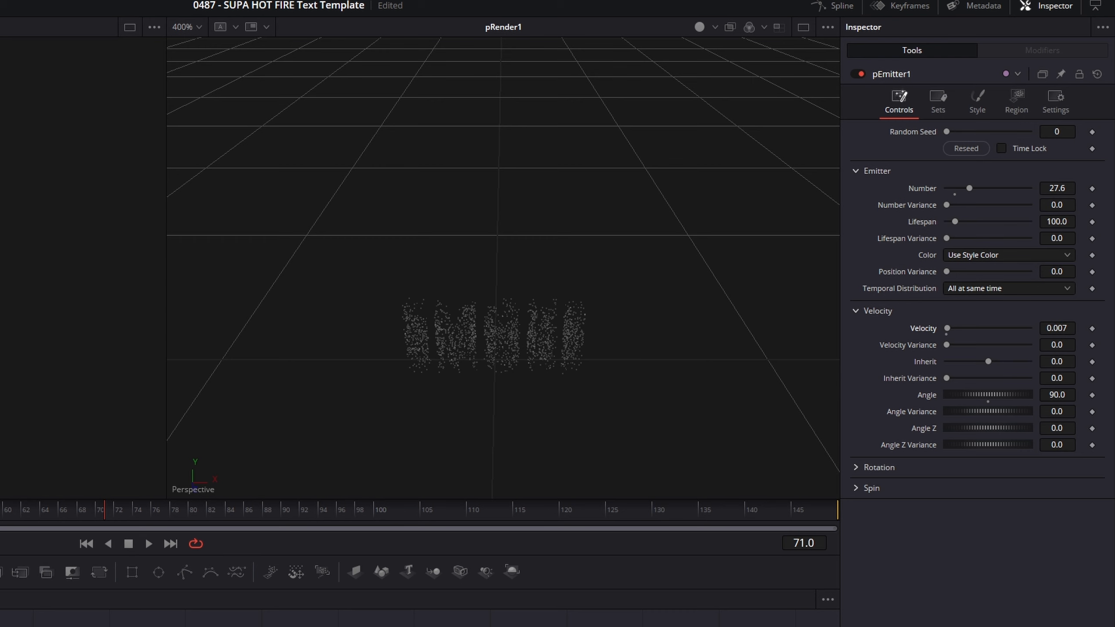
pyautogui.press('space')
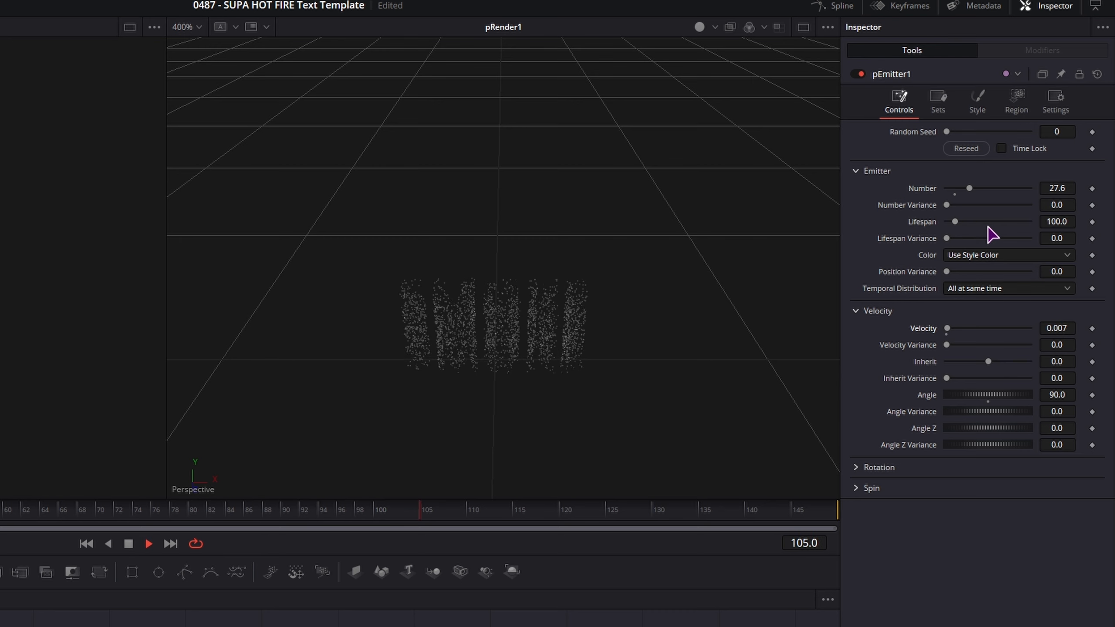
pyautogui.press('space')
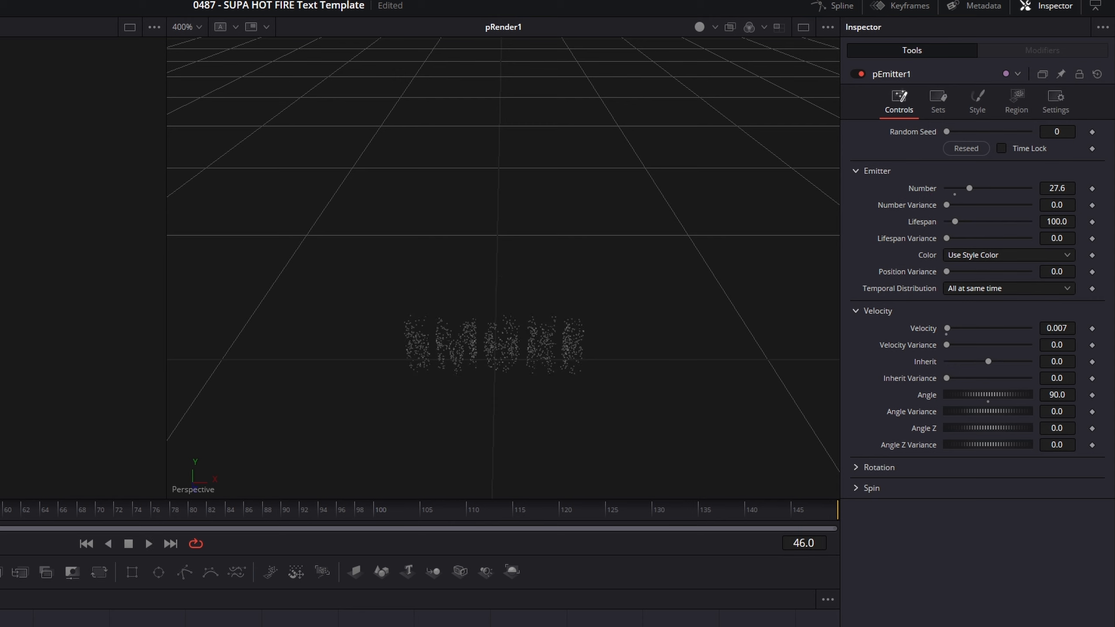
pyautogui.click(281, 626)
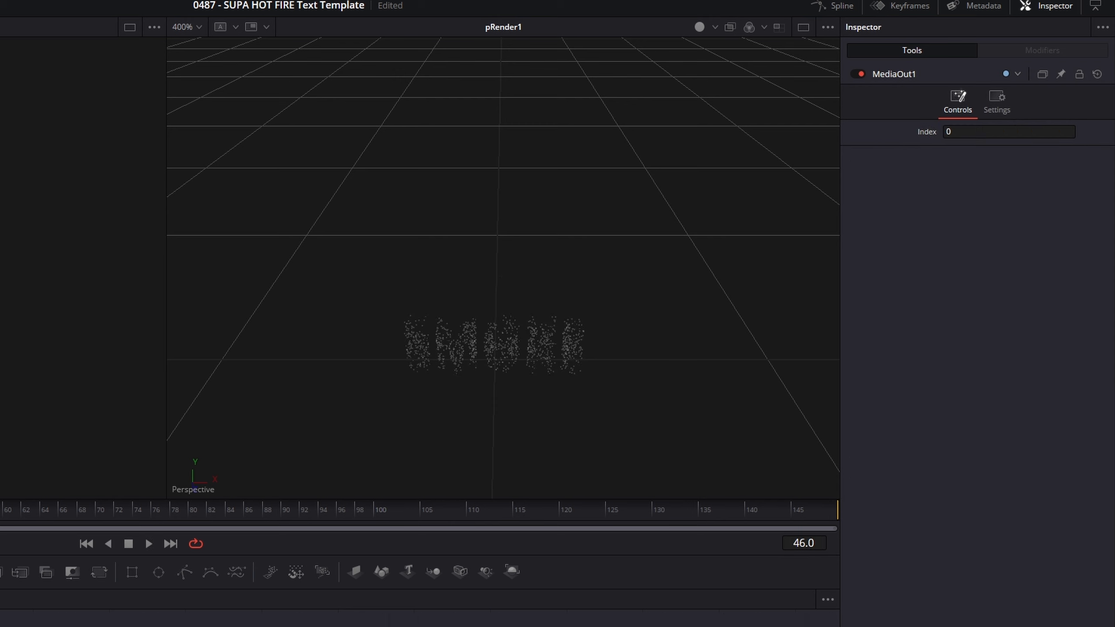
# - Set pRender1's Output Mode to 3D, recentring the particles in the viewer
pyautogui.click(281, 625)
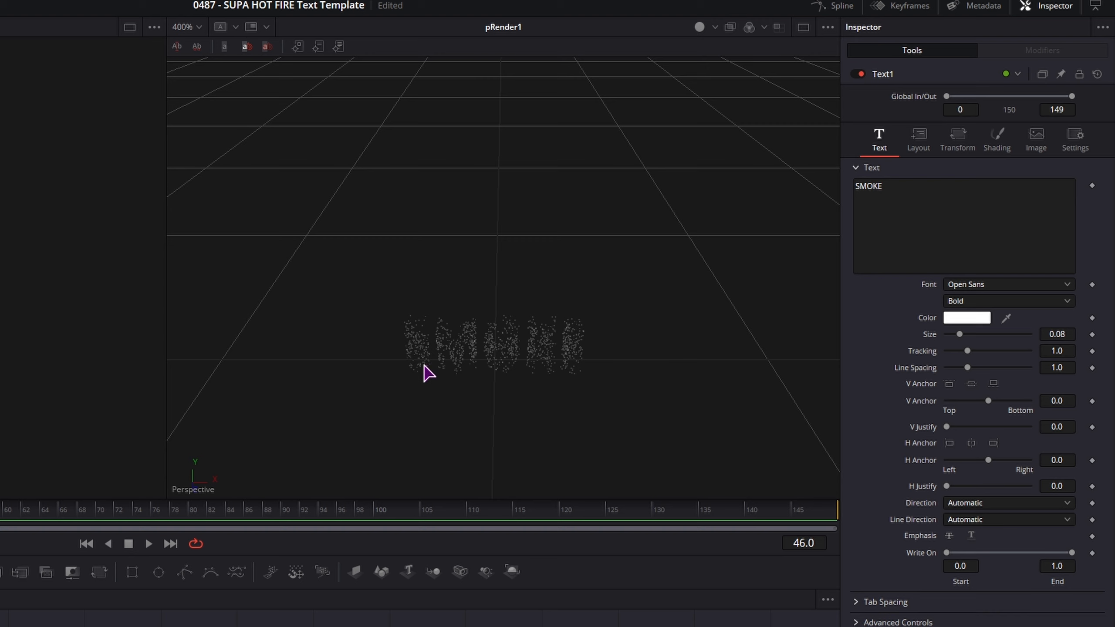
pyautogui.moveTo(569, 370); pyautogui.dragTo(582, 267)
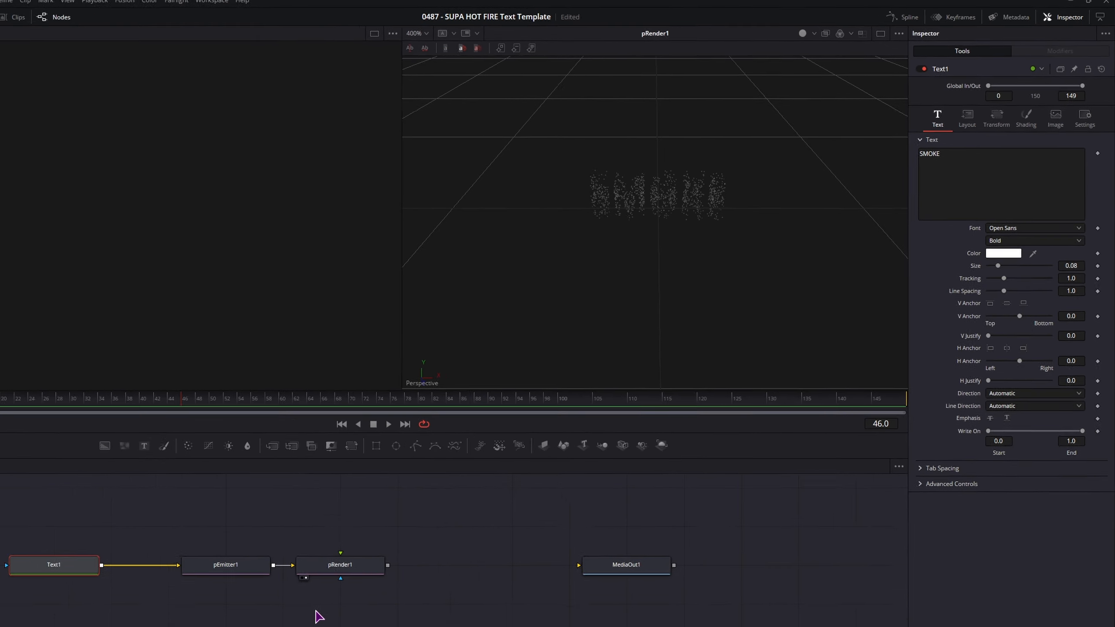
pyautogui.click(437, 513)
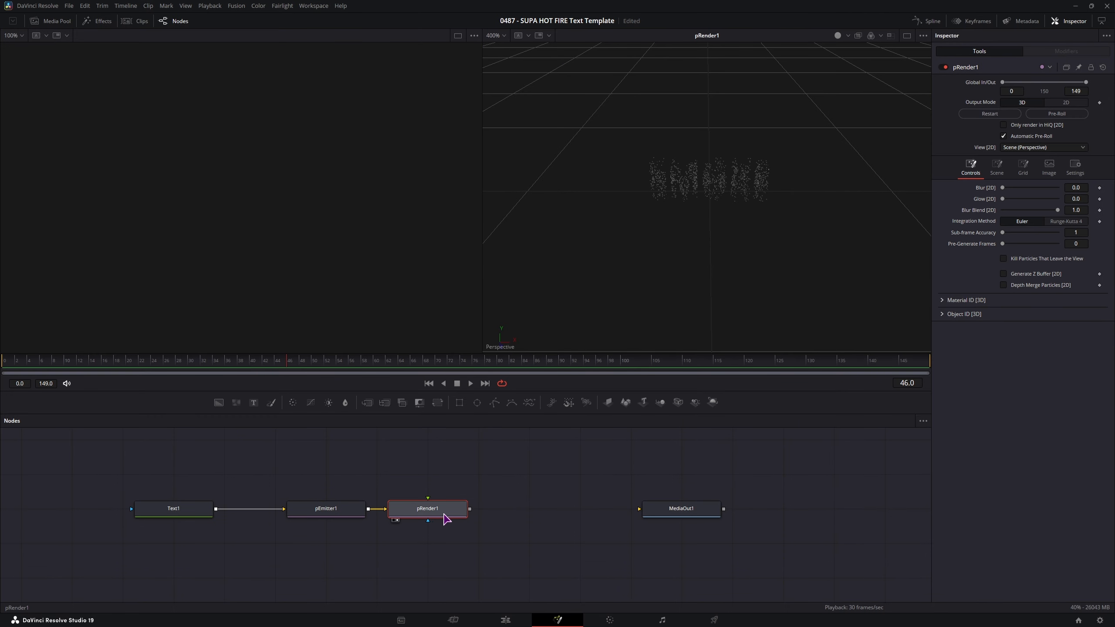
pyautogui.click(1066, 104)
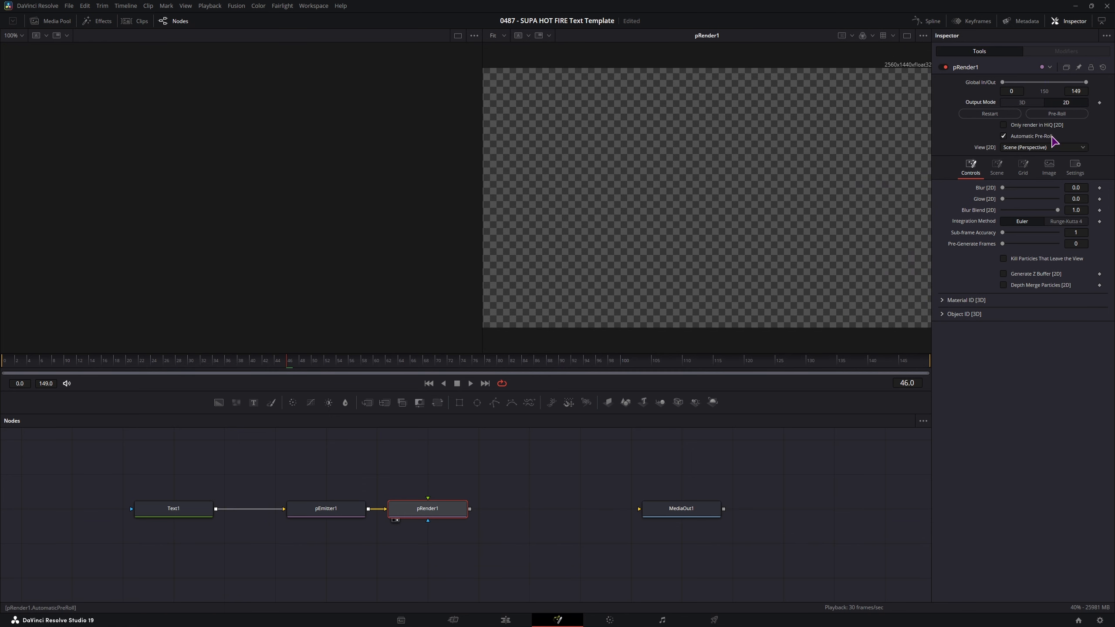
pyautogui.click(1022, 102)
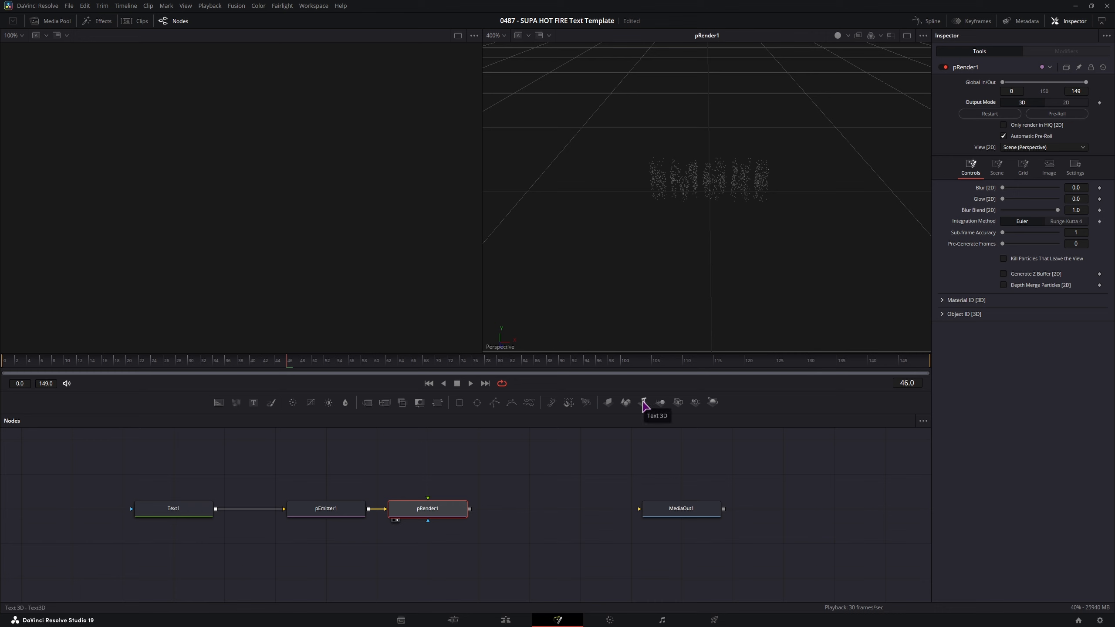
# - Add a Camera 3D merged with pRender1 through Merge3D1 and pull the camera back
pyautogui.moveTo(682, 406); pyautogui.dragTo(470, 520)
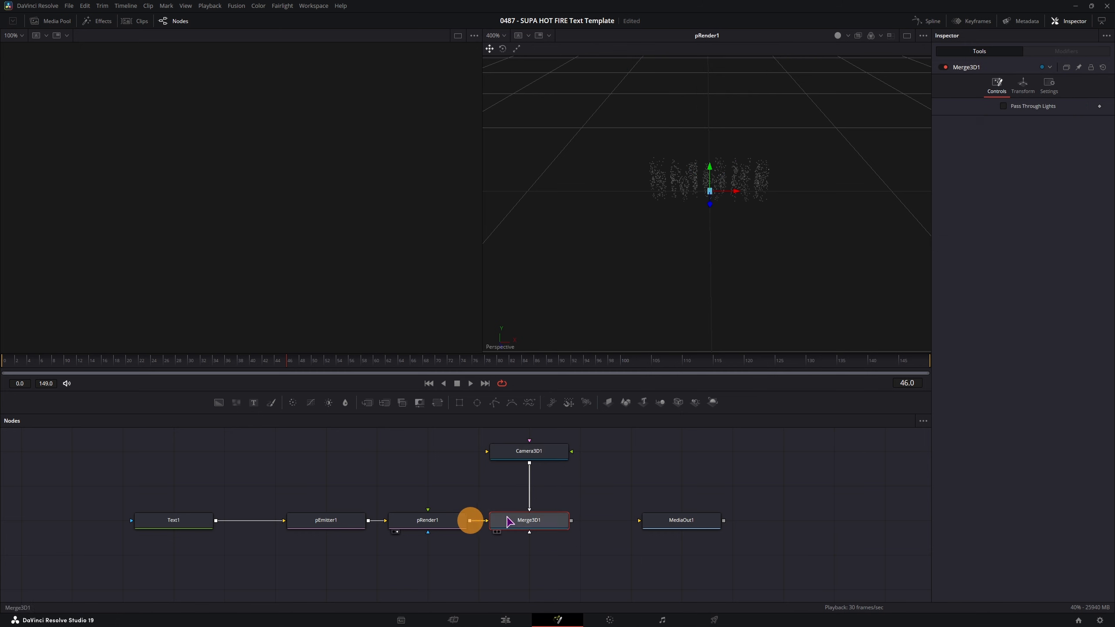
pyautogui.click(551, 453)
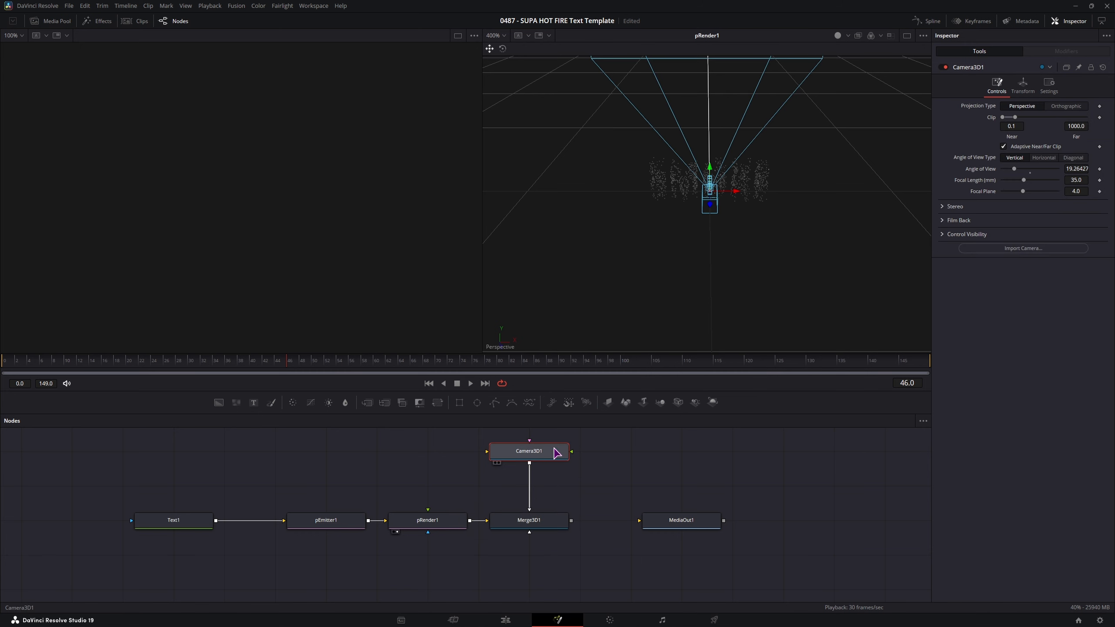
pyautogui.click(437, 524)
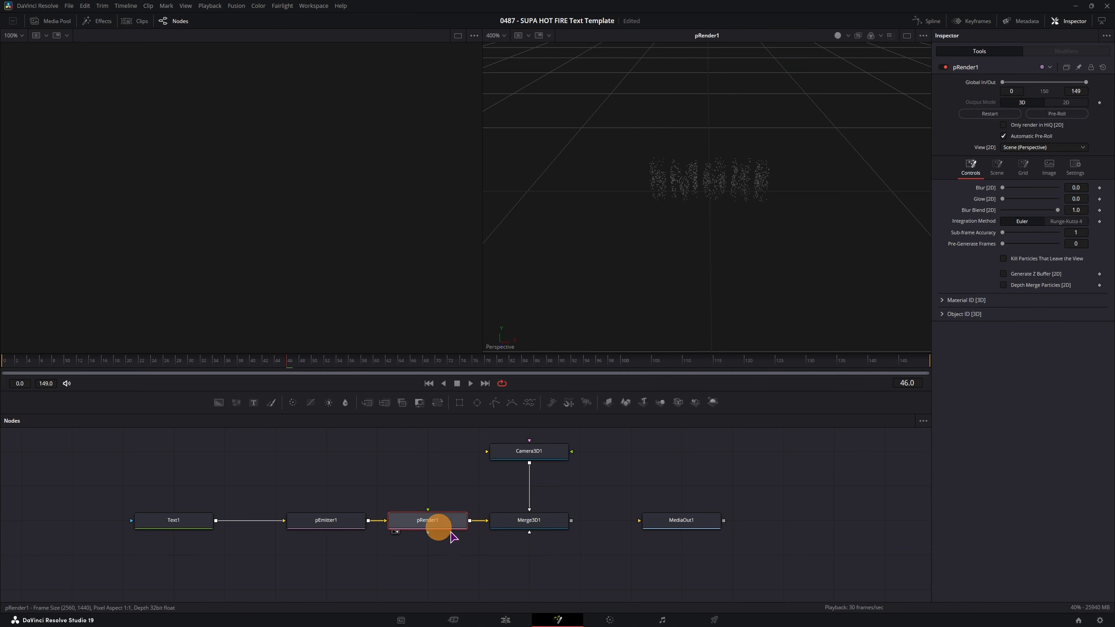
pyautogui.click(516, 524)
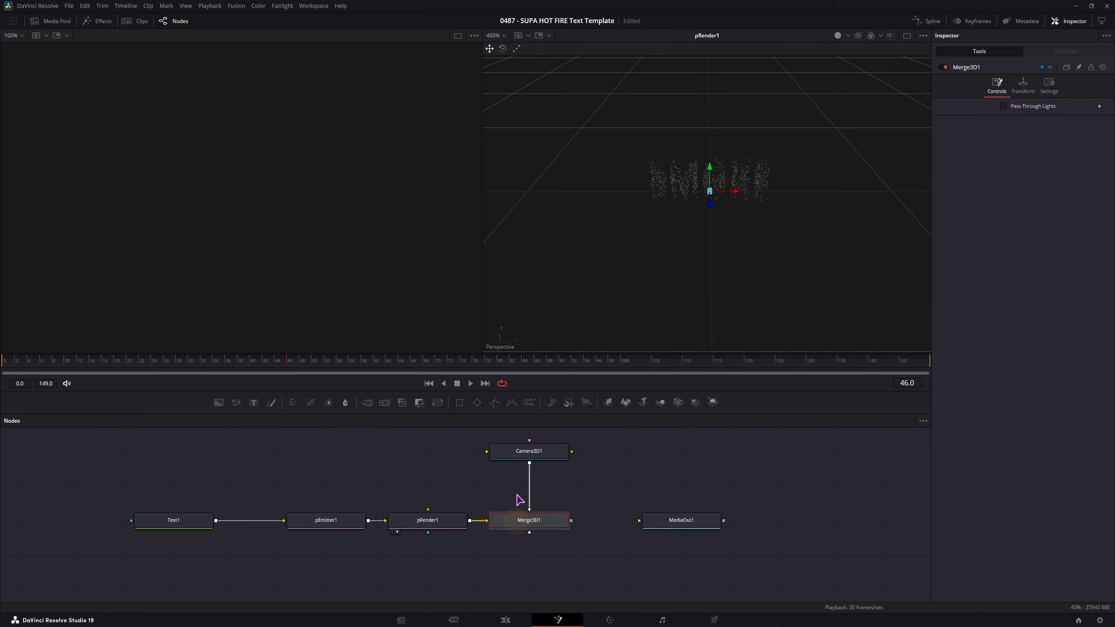
pyautogui.click(535, 451)
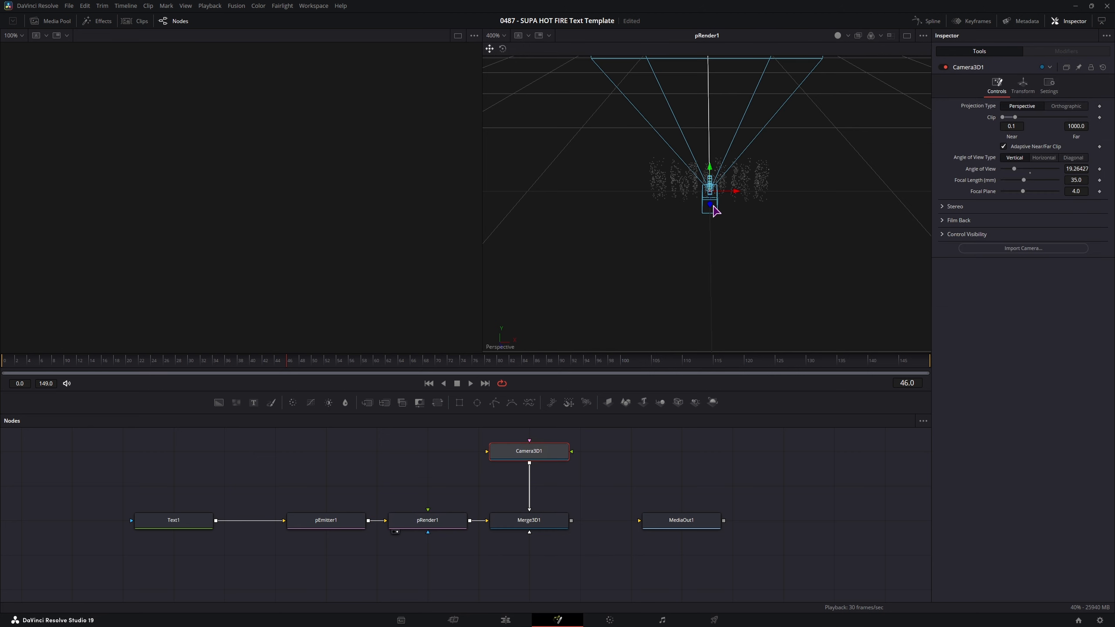
pyautogui.moveTo(713, 211); pyautogui.dragTo(710, 264)
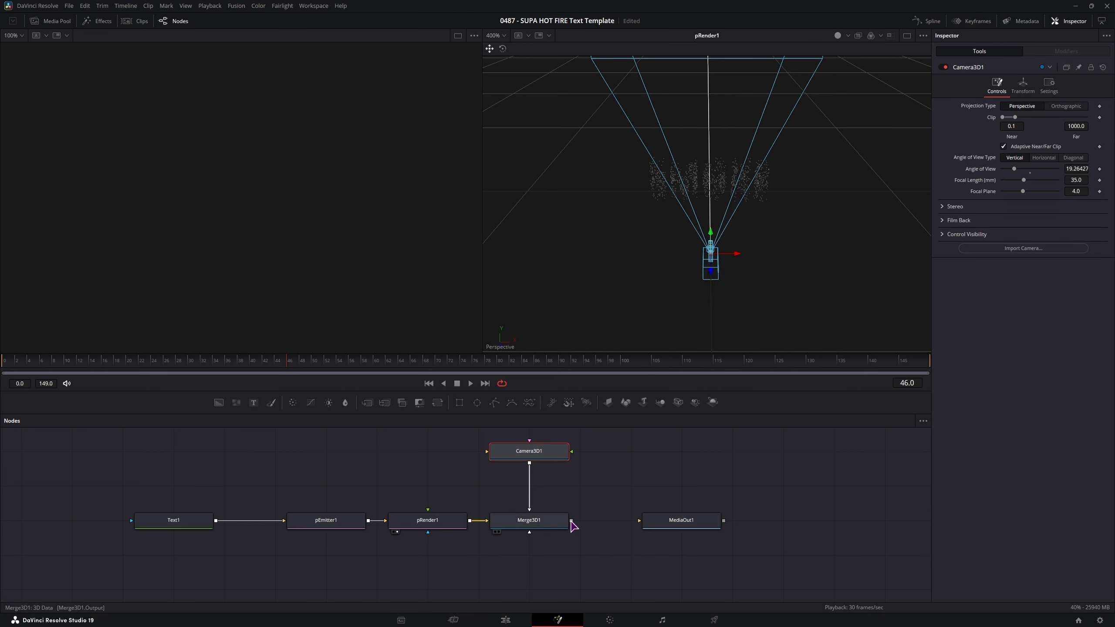
pyautogui.moveTo(572, 521); pyautogui.dragTo(718, 522)
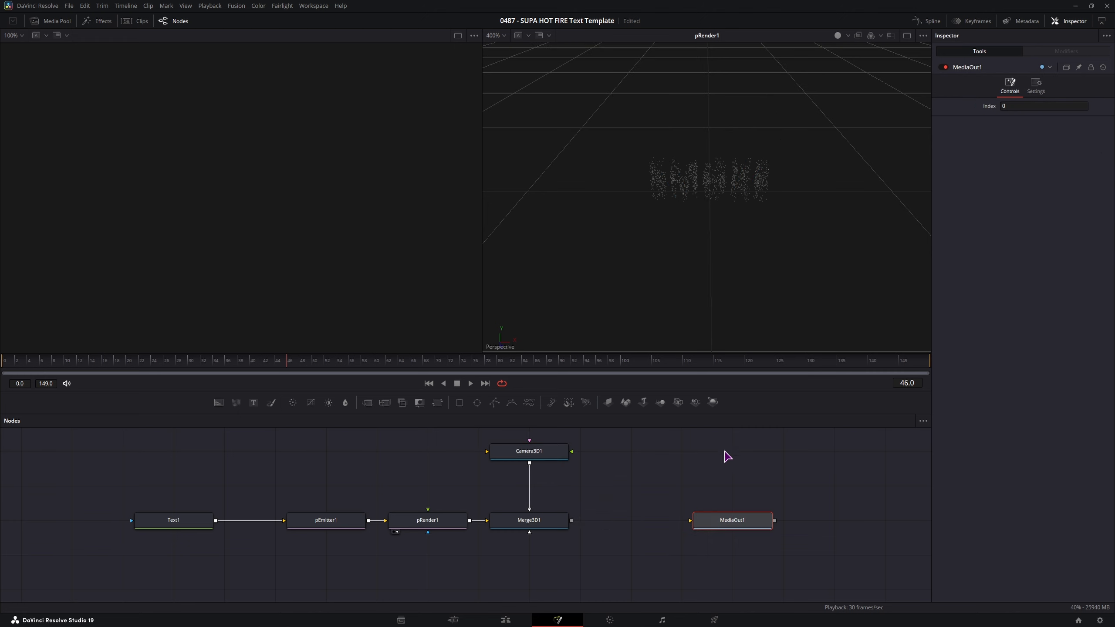
# - Link a Renderer 3D from Merge3D1 to MediaOut1; show output in viewer 2, Merge3D1 in viewer 1
pyautogui.moveTo(712, 402); pyautogui.dragTo(697, 525)
pyautogui.click(729, 522)
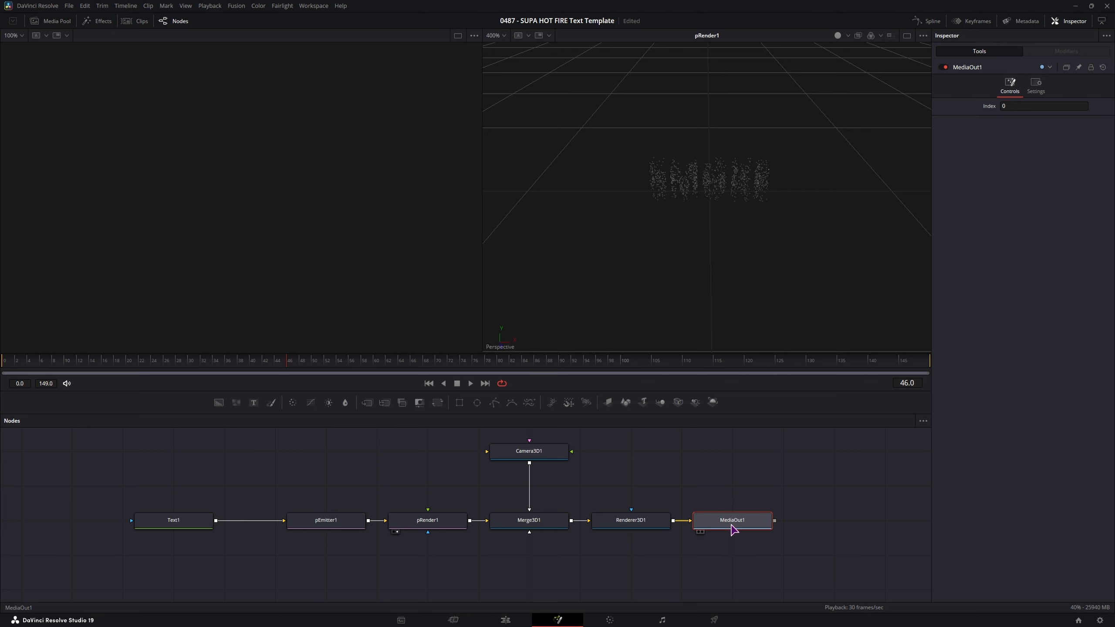
pyautogui.press('2')
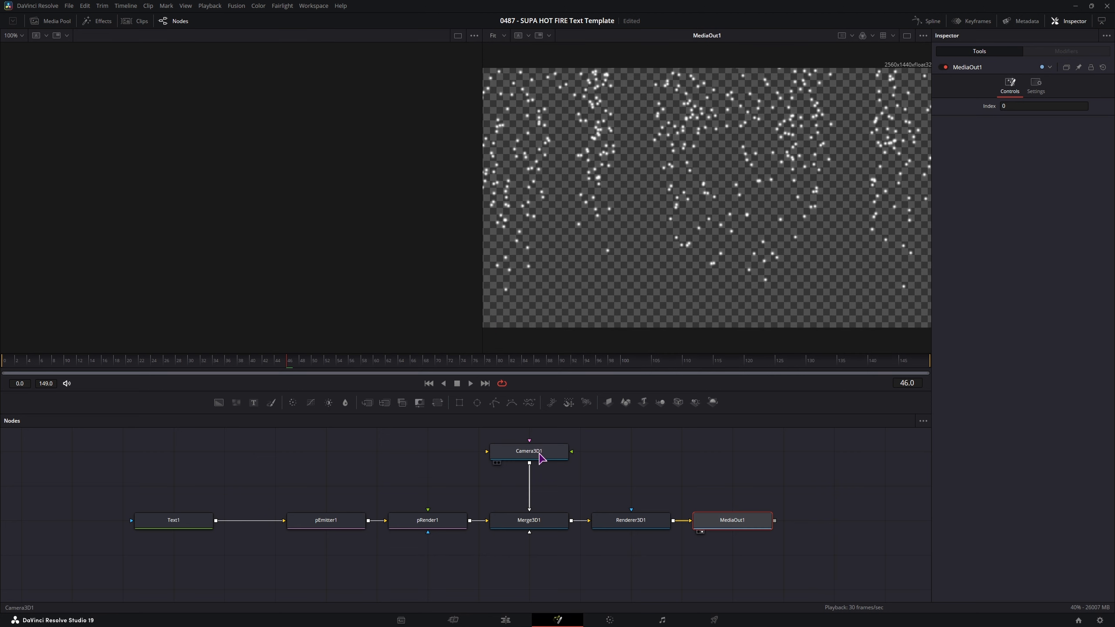
pyautogui.click(529, 525)
pyautogui.press('1')
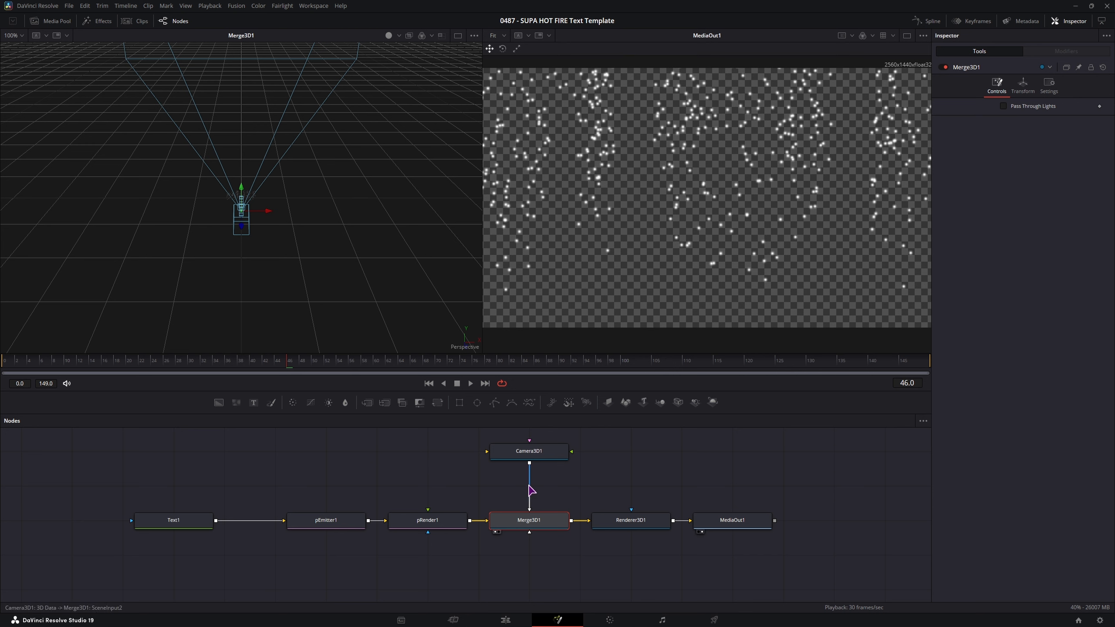
pyautogui.scroll(-2, 559, 485)
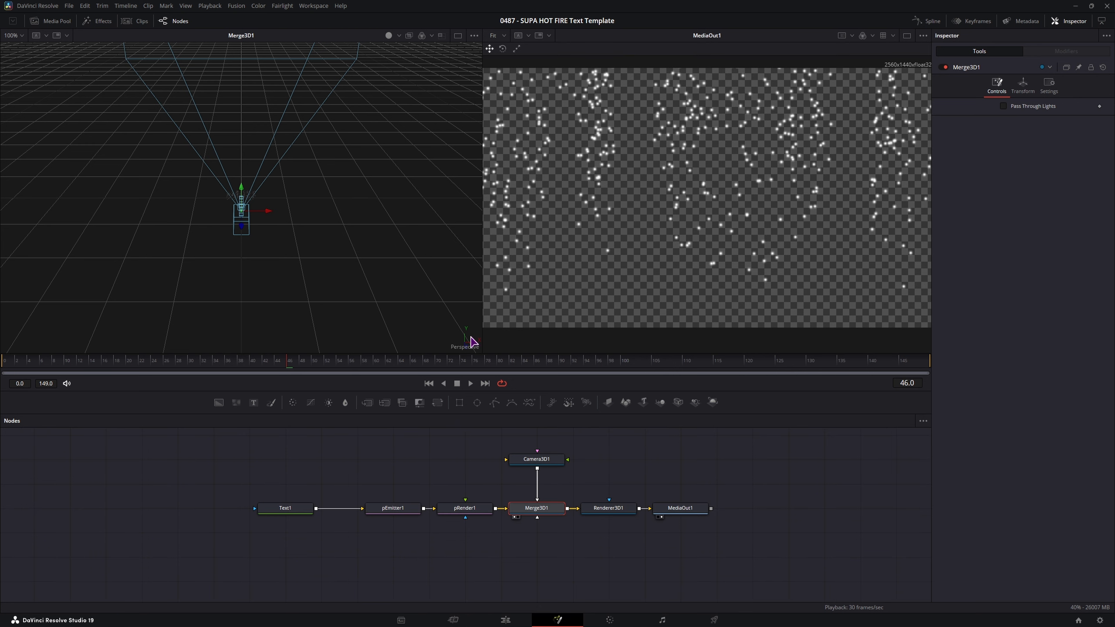
pyautogui.click(535, 466)
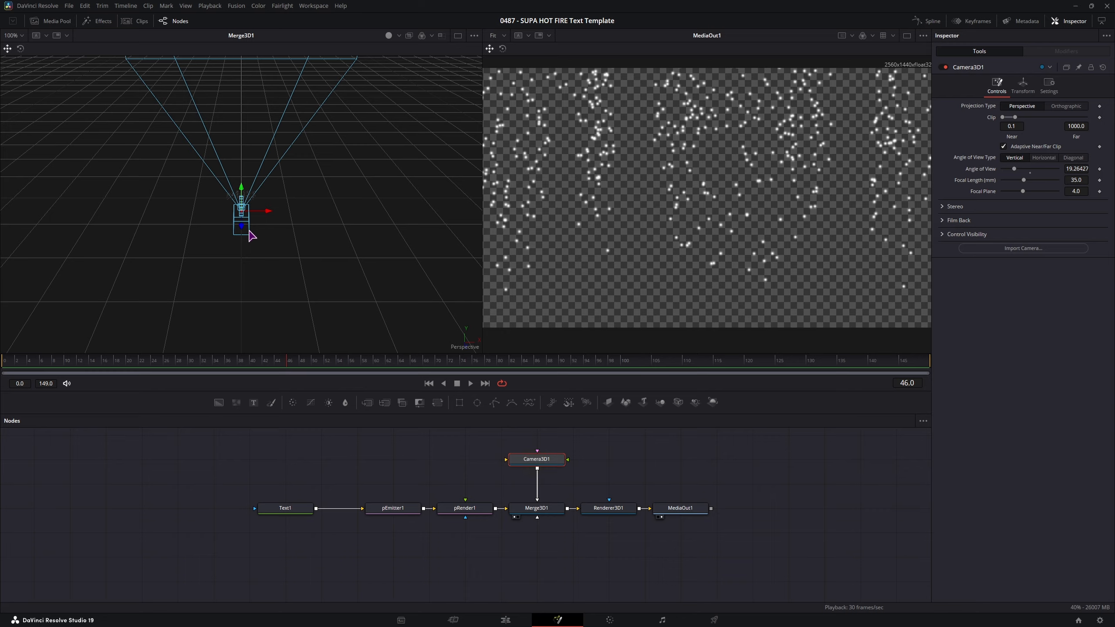
# - Move Camera3D1 back to Z 0.413731 and reset its Translation Y to 0
pyautogui.moveTo(242, 224); pyautogui.dragTo(243, 262)
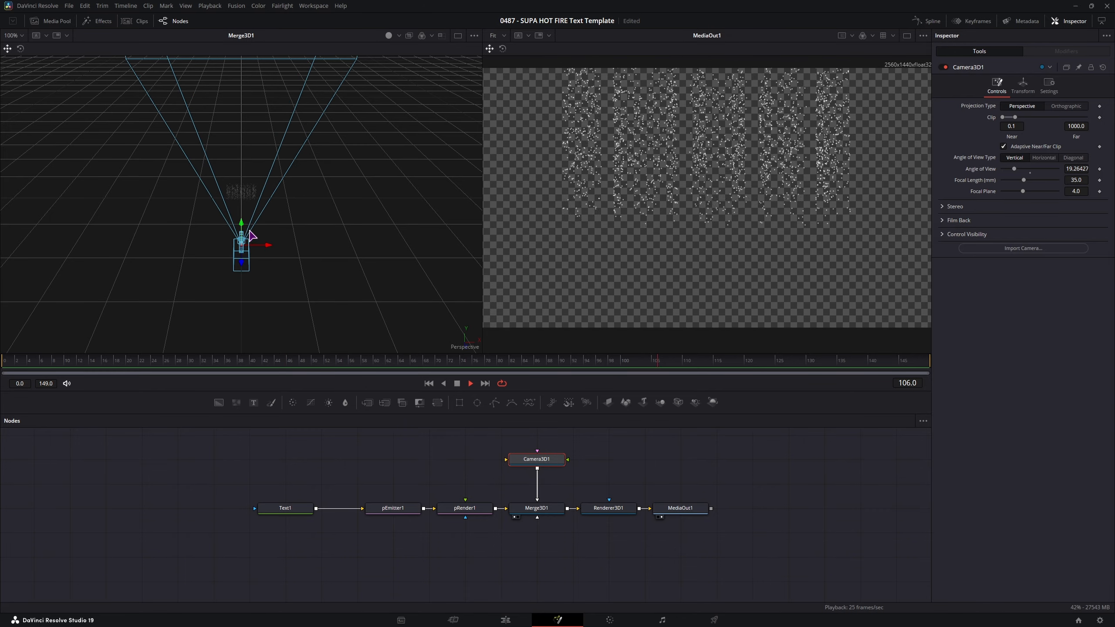
pyautogui.moveTo(241, 221); pyautogui.dragTo(250, 223)
pyautogui.click(1023, 86)
pyautogui.doubleClick(995, 127)
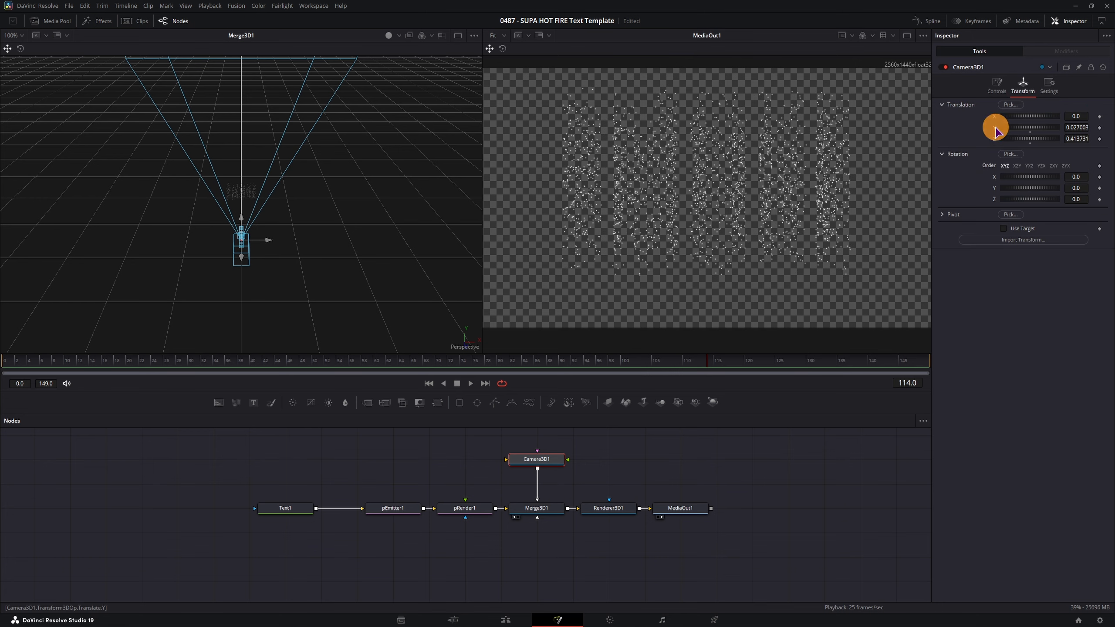
pyautogui.doubleClick(1030, 131)
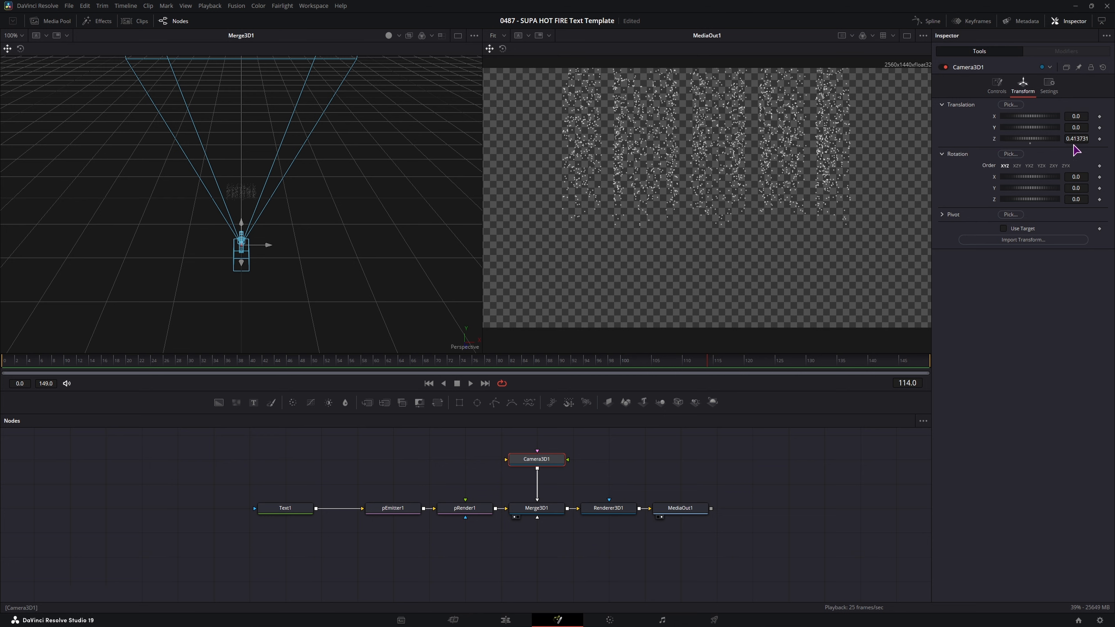
# - Insert a Merge after Renderer3D1 and wire Text1 into its foreground
pyautogui.moveTo(675, 512); pyautogui.dragTo(785, 512)
pyautogui.click(621, 510)
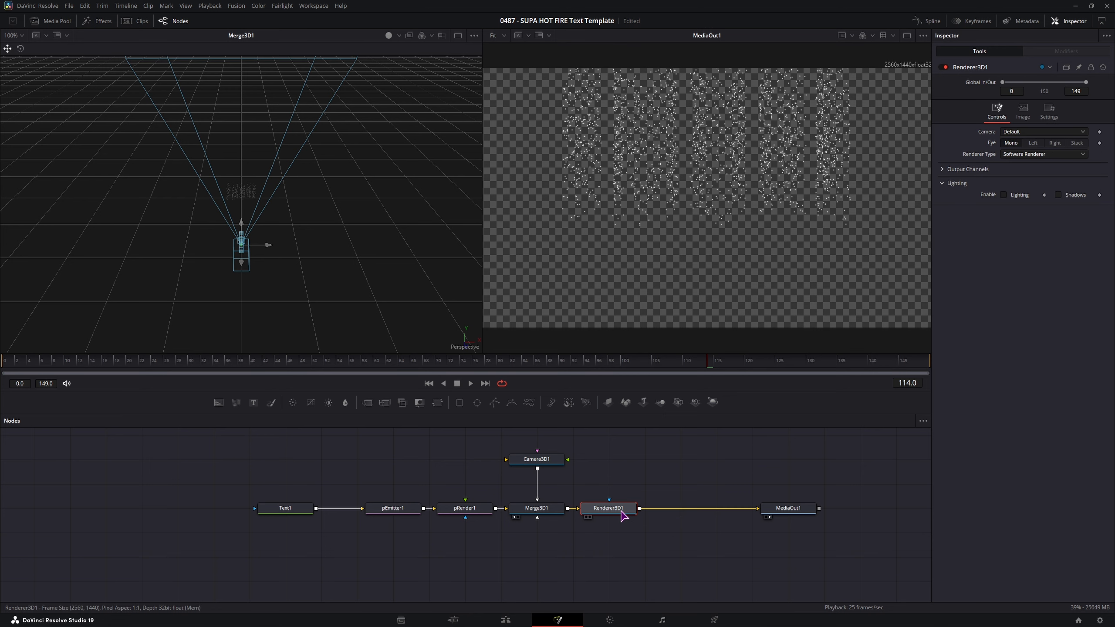
pyautogui.moveTo(650, 445); pyautogui.dragTo(751, 569)
pyautogui.moveTo(285, 510); pyautogui.dragTo(285, 553)
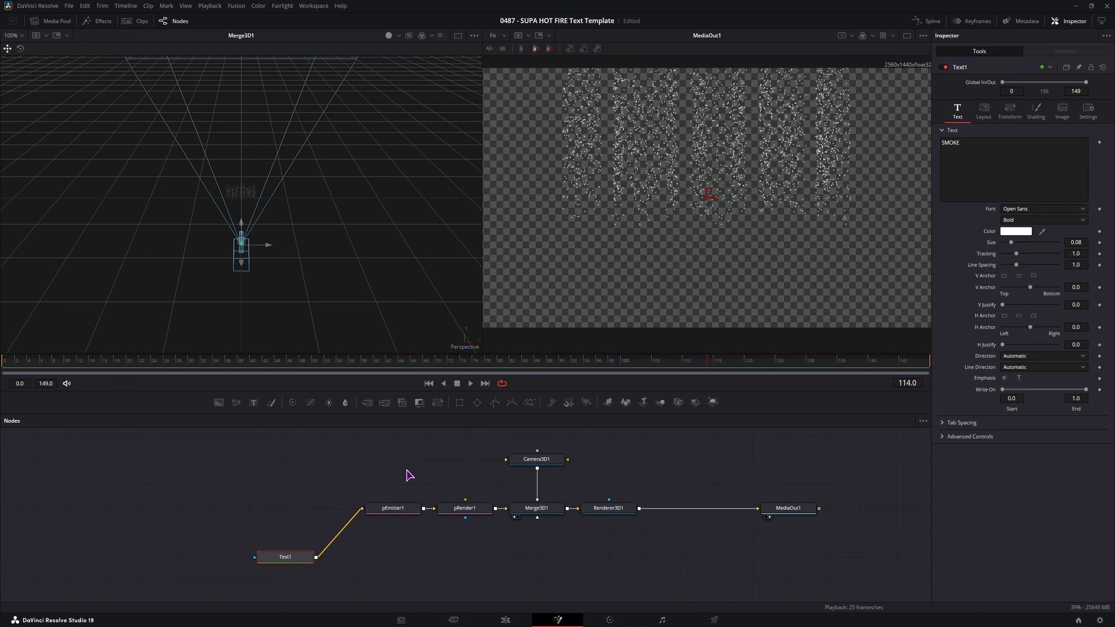
pyautogui.moveTo(368, 403); pyautogui.dragTo(685, 509)
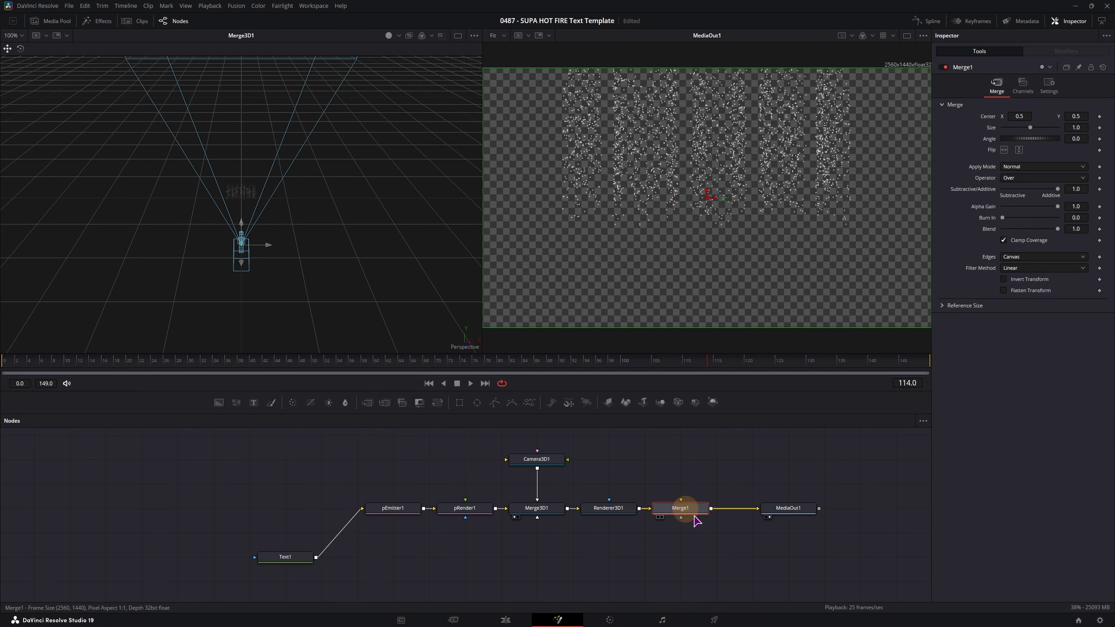
pyautogui.moveTo(316, 557); pyautogui.dragTo(681, 502)
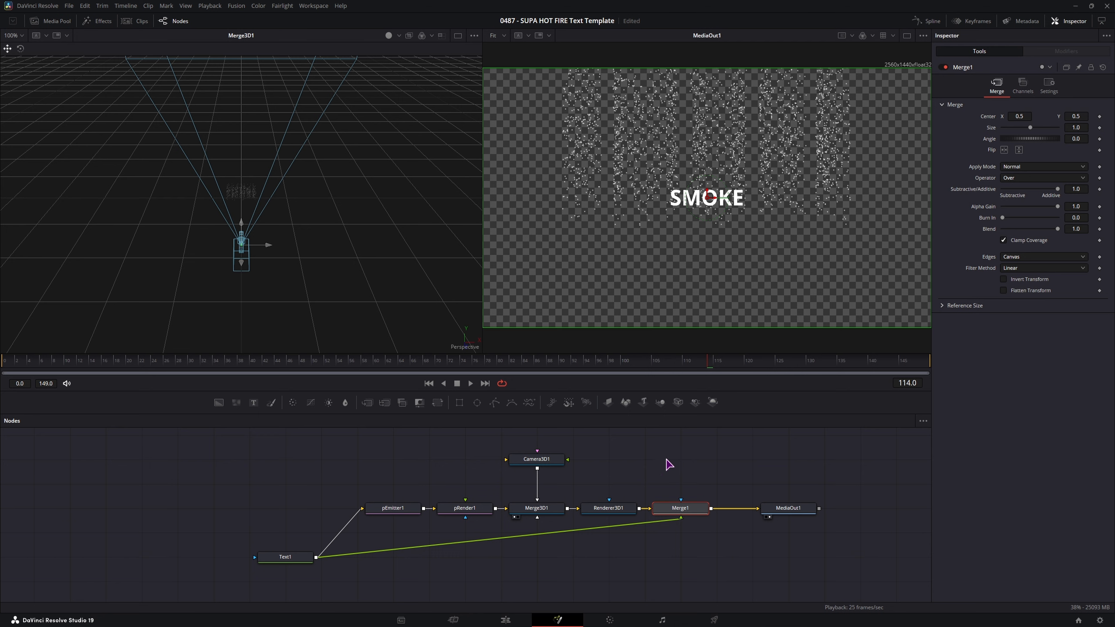
# - Set Text1's Size to 0.2305 and Tracking to 1.275
pyautogui.moveTo(306, 566); pyautogui.dragTo(414, 566)
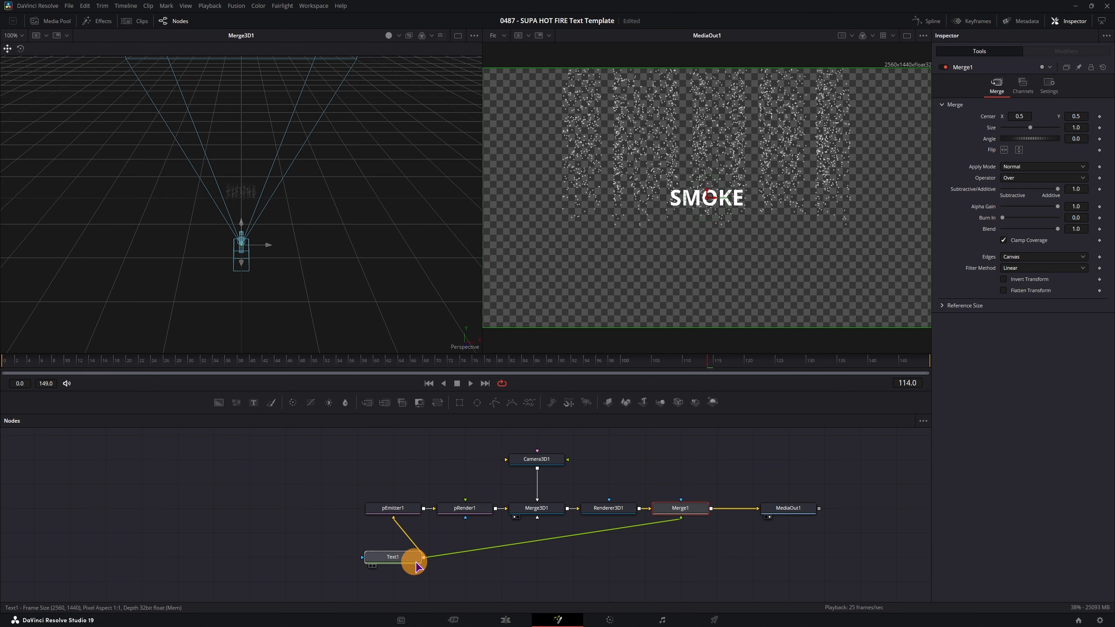
pyautogui.moveTo(1011, 243); pyautogui.dragTo(655, 261)
pyautogui.moveTo(1075, 253); pyautogui.dragTo(1081, 242)
pyautogui.moveTo(1077, 244); pyautogui.dragTo(1070, 244)
# - Extend Text1 to three lines reading SMOKE, &, FIRE
pyautogui.click(985, 150)
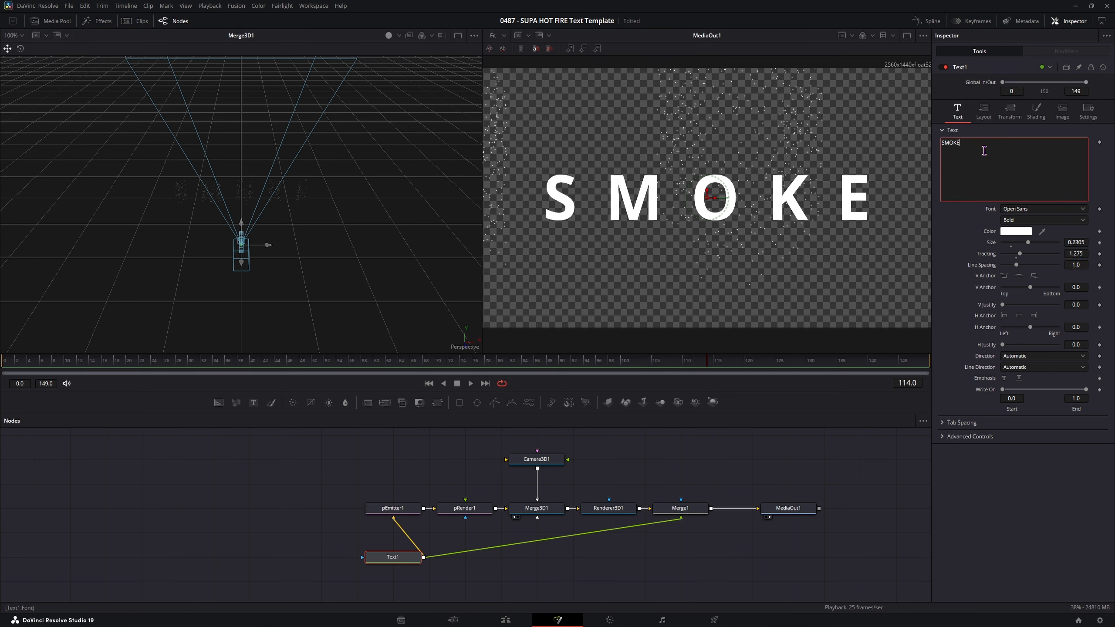
pyautogui.press('Return')
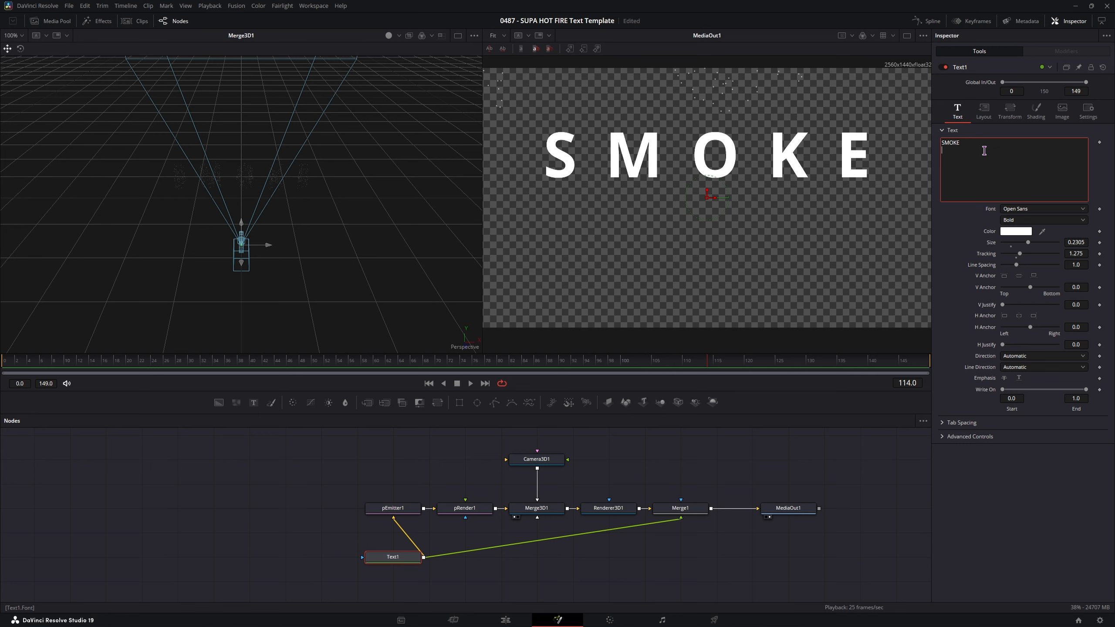
pyautogui.write('&')
pyautogui.press('Return')
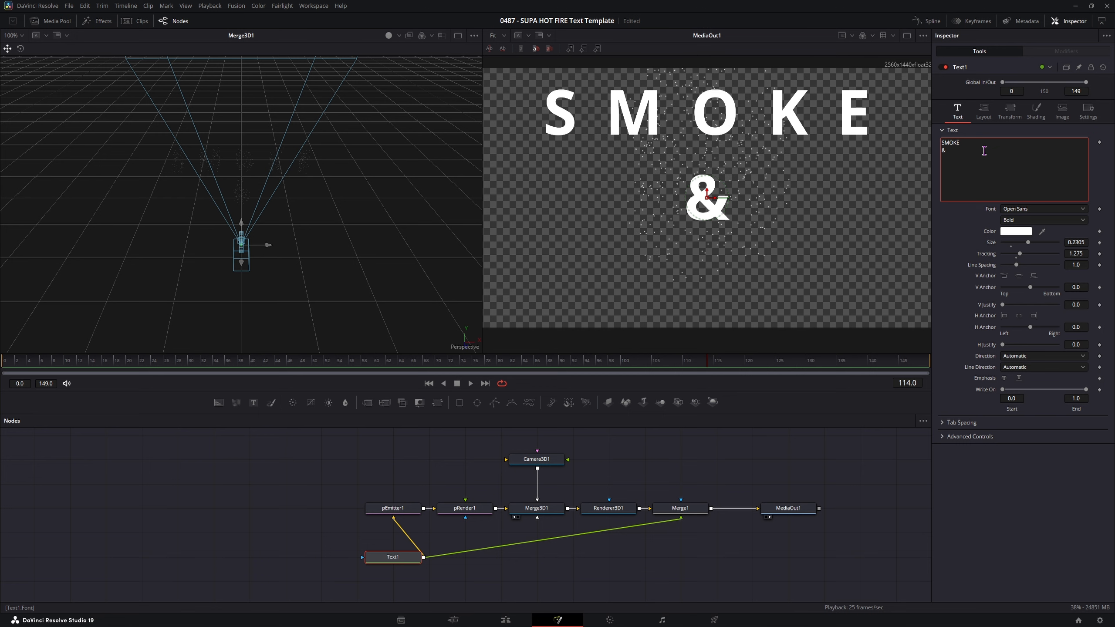
pyautogui.write('FIRE')
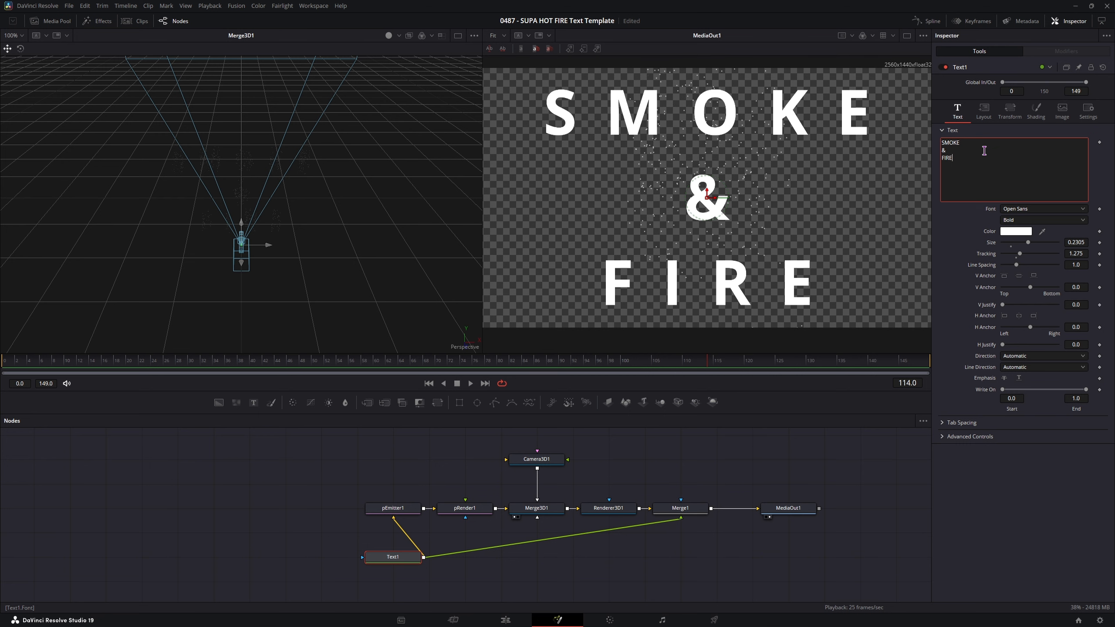
# - Set Text1's Size to 0.1496, Line Spacing to 0.8 and Tracking to 1.718
pyautogui.moveTo(1071, 264); pyautogui.dragTo(955, 270)
pyautogui.moveTo(956, 269); pyautogui.dragTo(947, 270)
pyautogui.moveTo(1028, 243); pyautogui.dragTo(1018, 246)
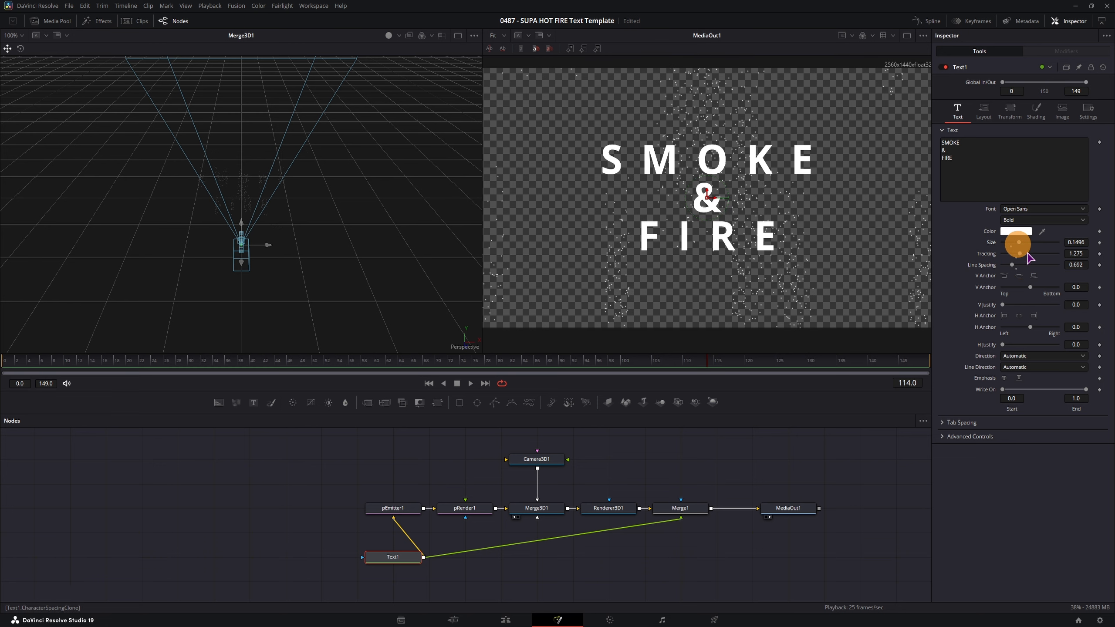
pyautogui.moveTo(1076, 264); pyautogui.dragTo(572, 268)
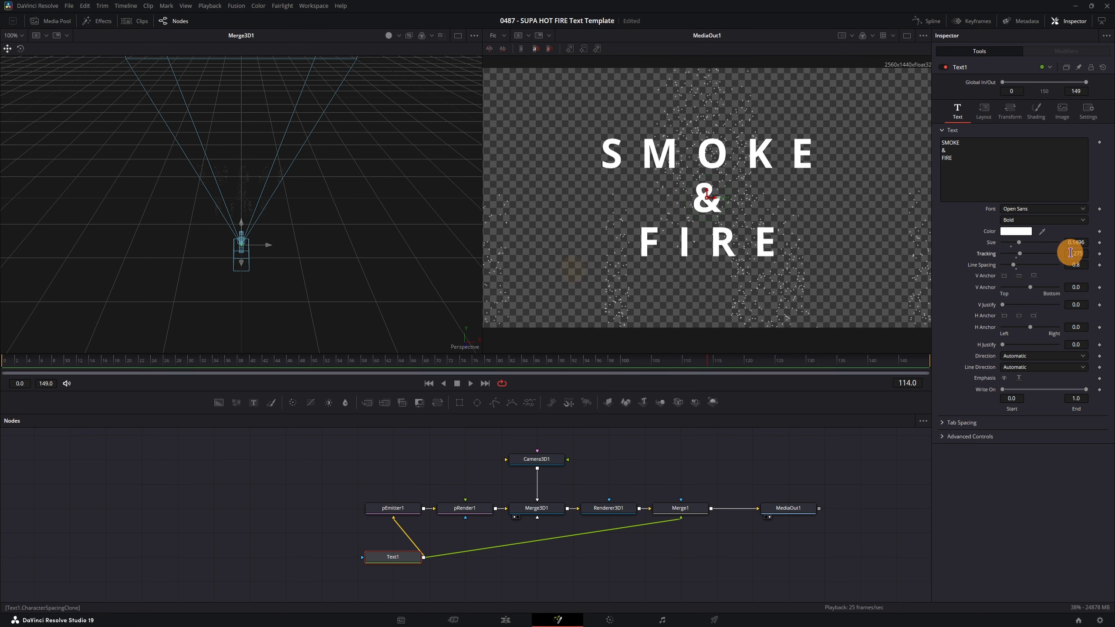
pyautogui.moveTo(1071, 253)
pyautogui.mouseDown()
pyautogui.moveTo(684, 261)
pyautogui.moveTo(724, 265)
pyautogui.moveTo(710, 264)
pyautogui.mouseUp()
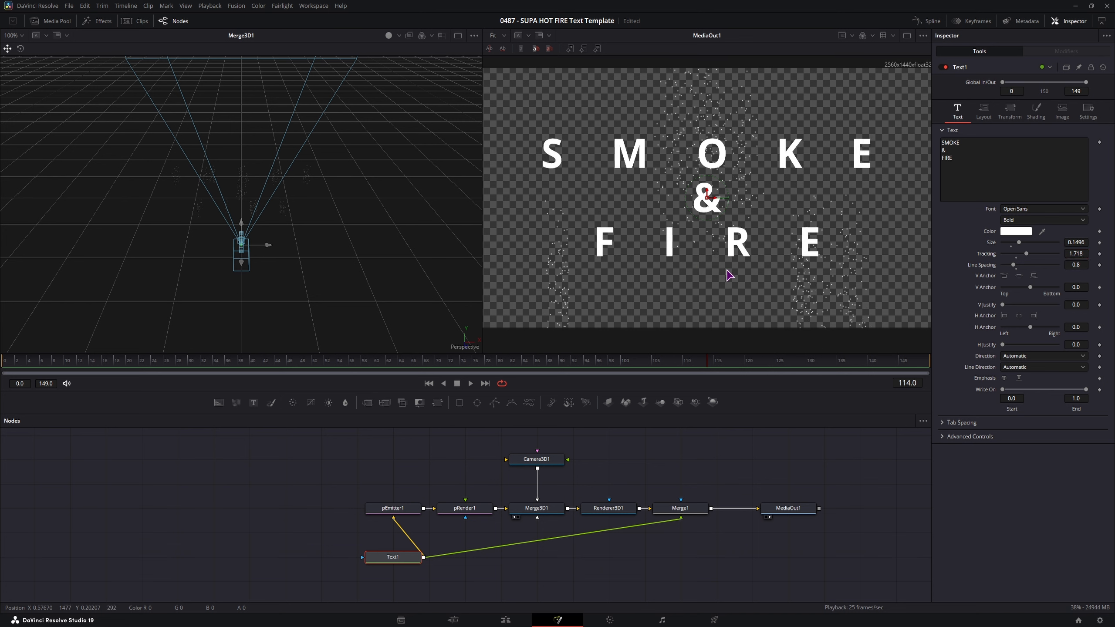
# - Move Camera3D1 back along Z to about 1.66, behind the SMOKE & FIRE title
pyautogui.click(542, 465)
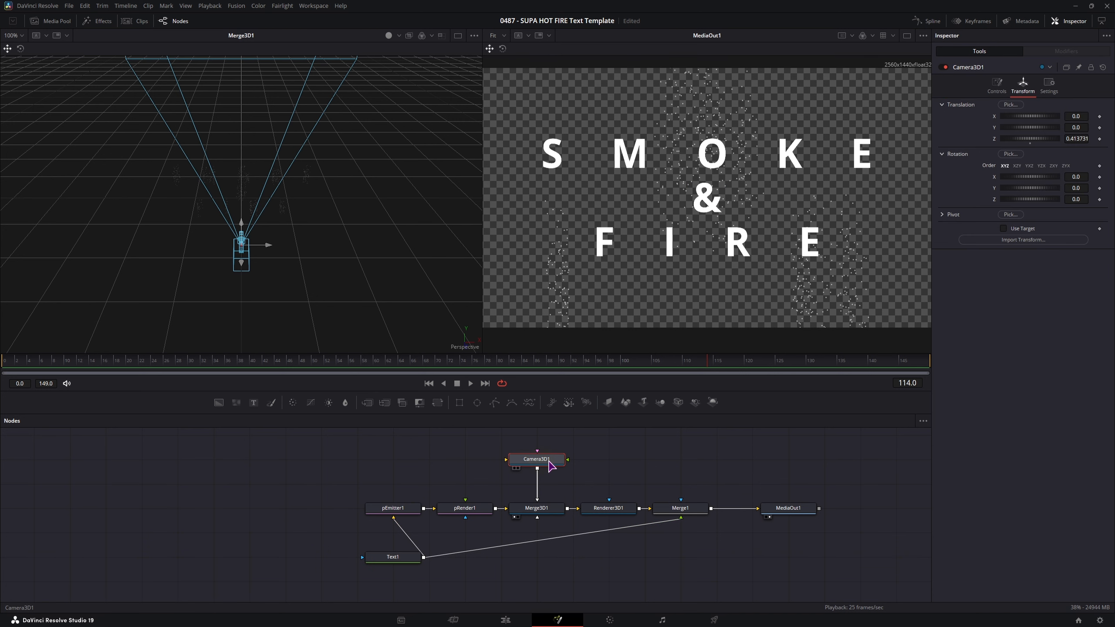
pyautogui.moveTo(242, 265); pyautogui.dragTo(317, 626)
pyautogui.moveTo(1076, 139); pyautogui.dragTo(1083, 145)
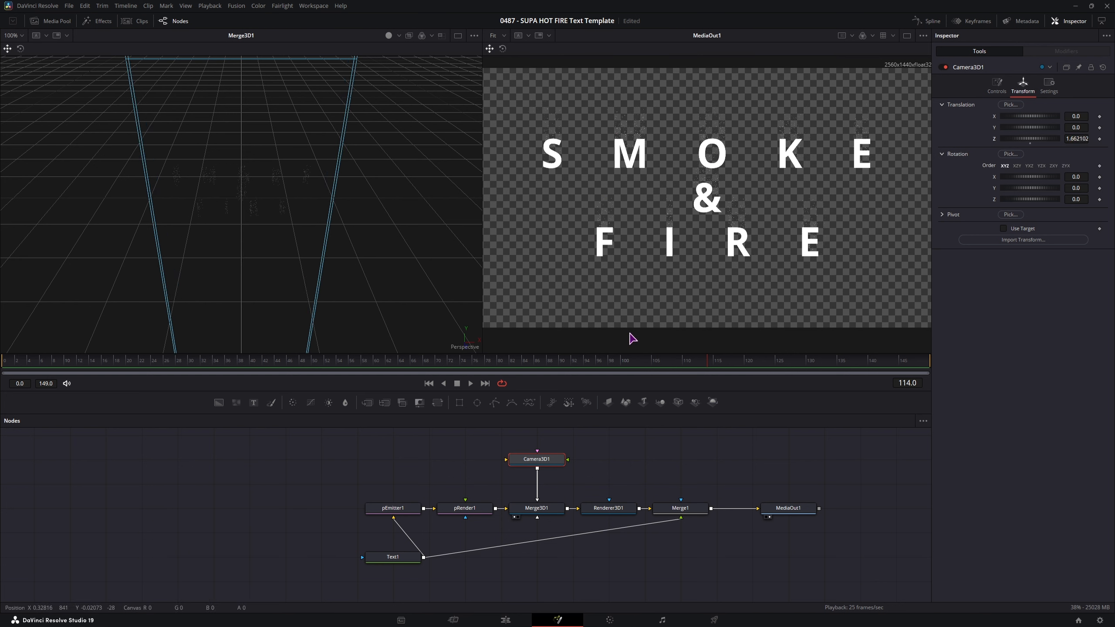
pyautogui.click(390, 510)
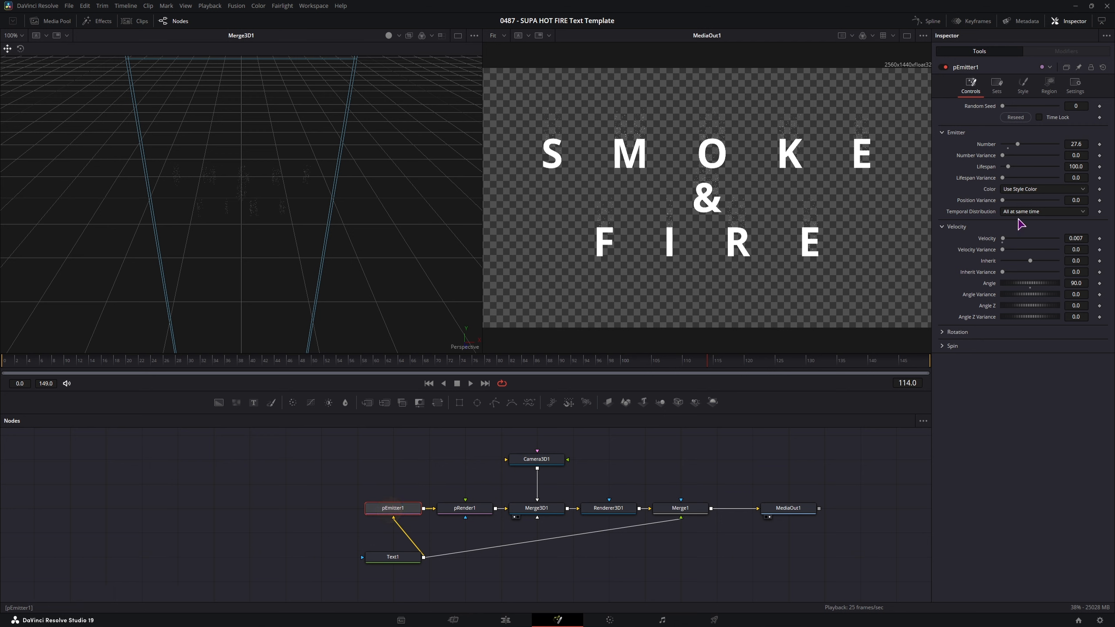
# - Raise pEmitter1's particle Size to 0.0022 and ramp Size Over Life from 0 up to 1
pyautogui.click(1023, 90)
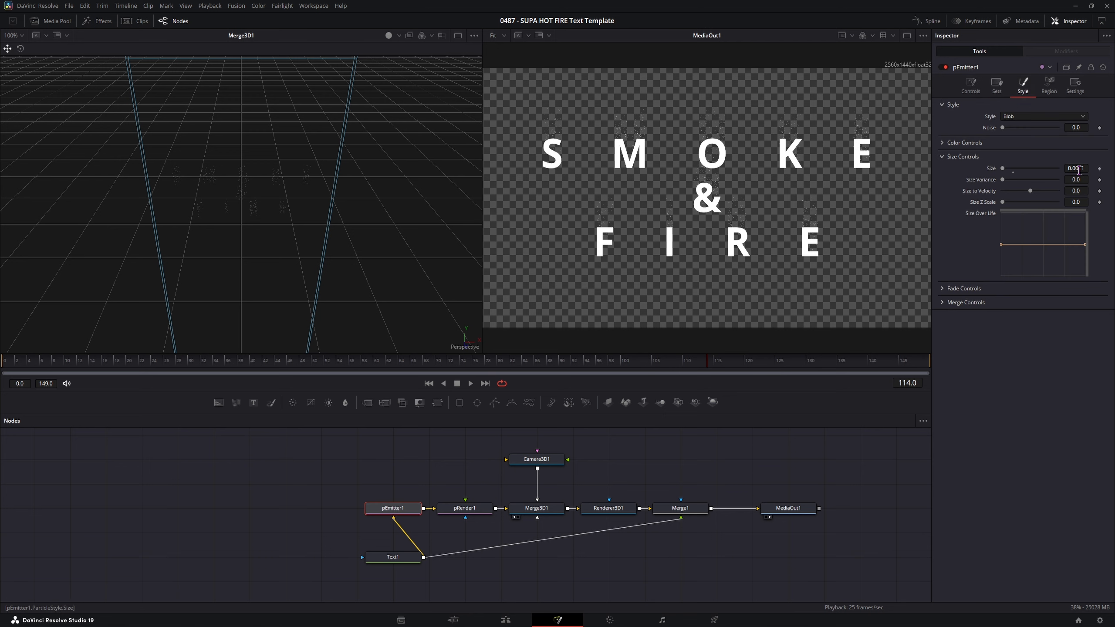
pyautogui.moveTo(1079, 170)
pyautogui.mouseDown()
pyautogui.moveTo(1094, 169)
pyautogui.moveTo(1080, 169)
pyautogui.mouseUp()
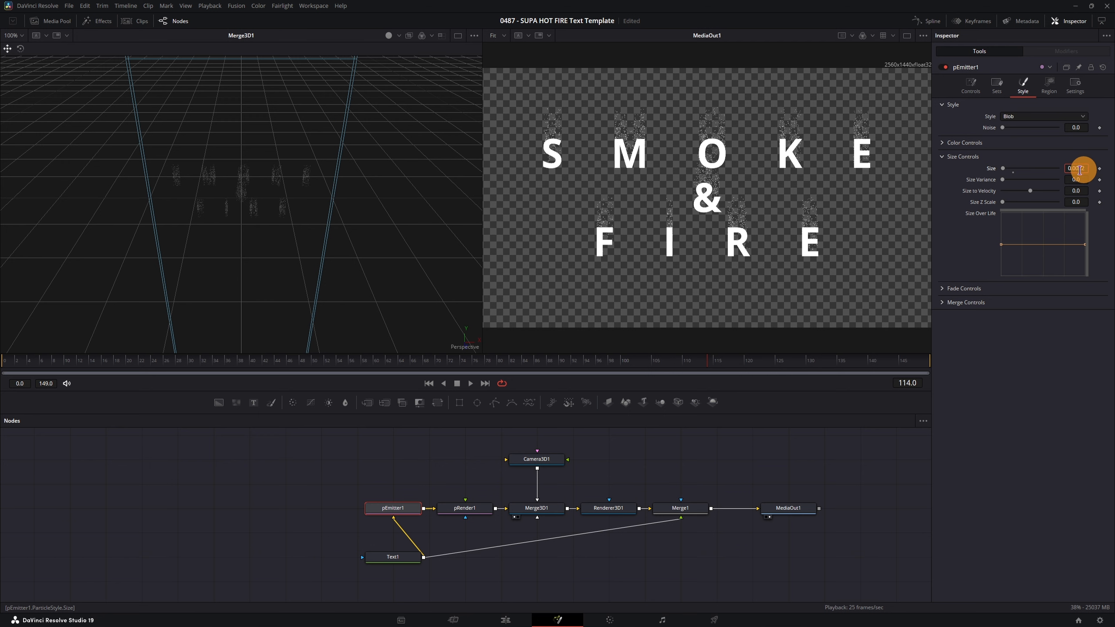
pyautogui.moveTo(1085, 248); pyautogui.dragTo(1075, 208)
pyautogui.moveTo(1001, 244); pyautogui.dragTo(1001, 276)
pyautogui.moveTo(22, 365); pyautogui.dragTo(928, 365)
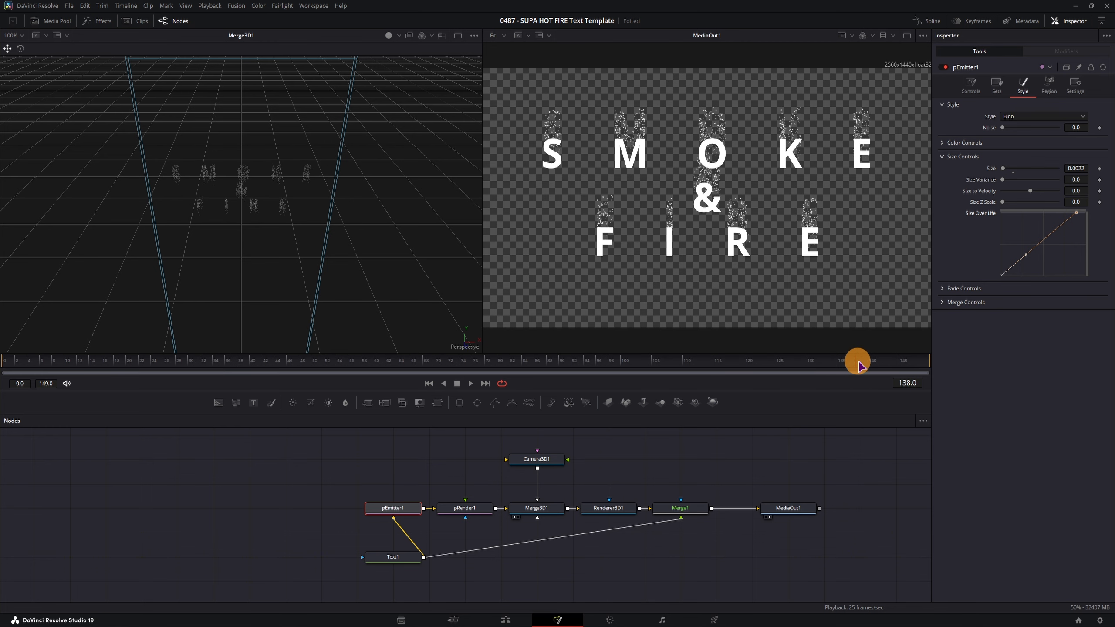
# - Set the particle Fade In to 0.278 and Fade Out to 0.511
pyautogui.click(942, 289)
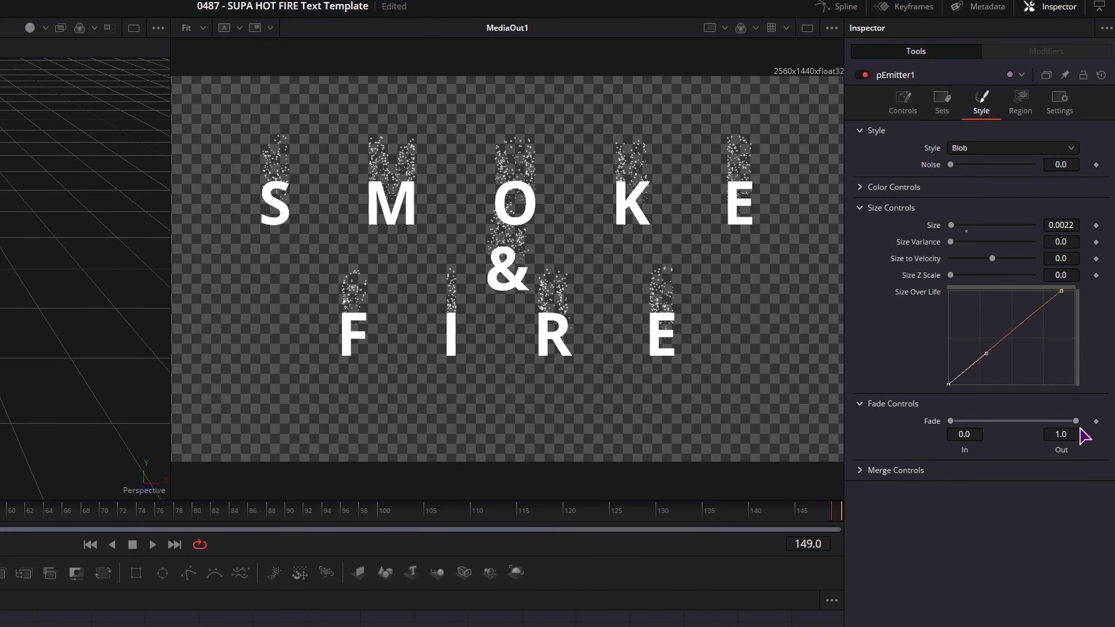
pyautogui.moveTo(1075, 422); pyautogui.dragTo(1024, 422)
pyautogui.moveTo(951, 421); pyautogui.dragTo(984, 422)
pyautogui.click(902, 105)
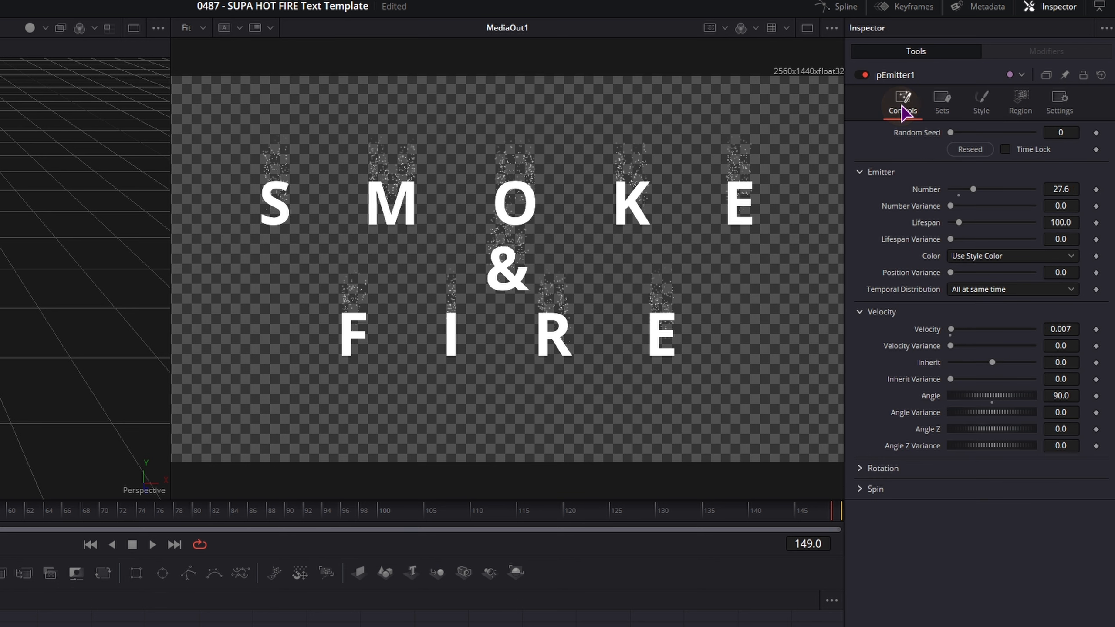
pyautogui.click(983, 108)
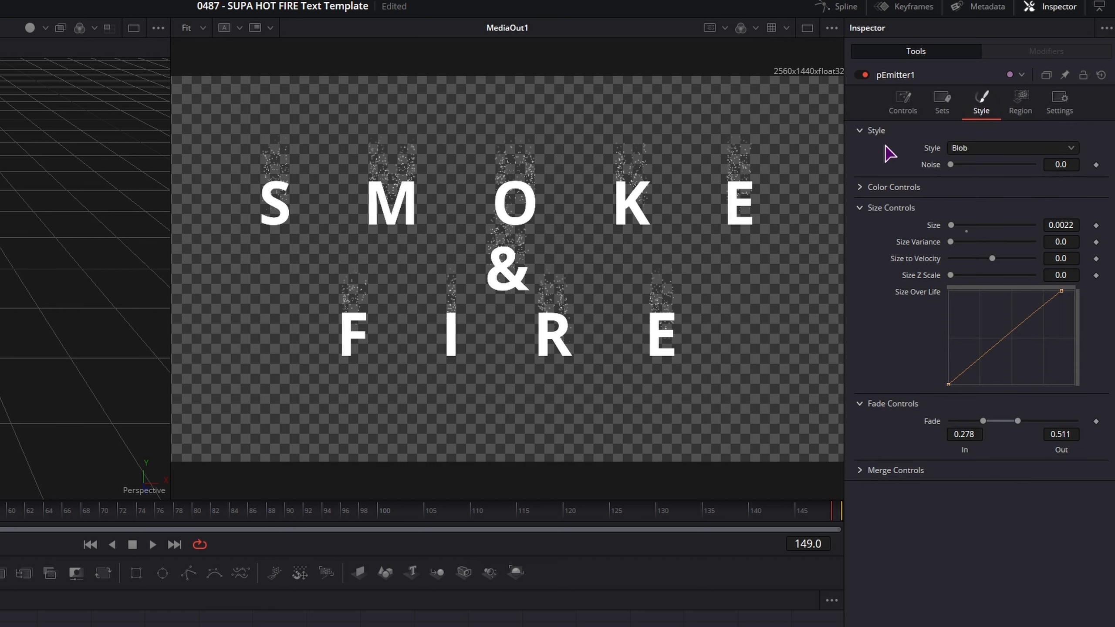
pyautogui.click(859, 187)
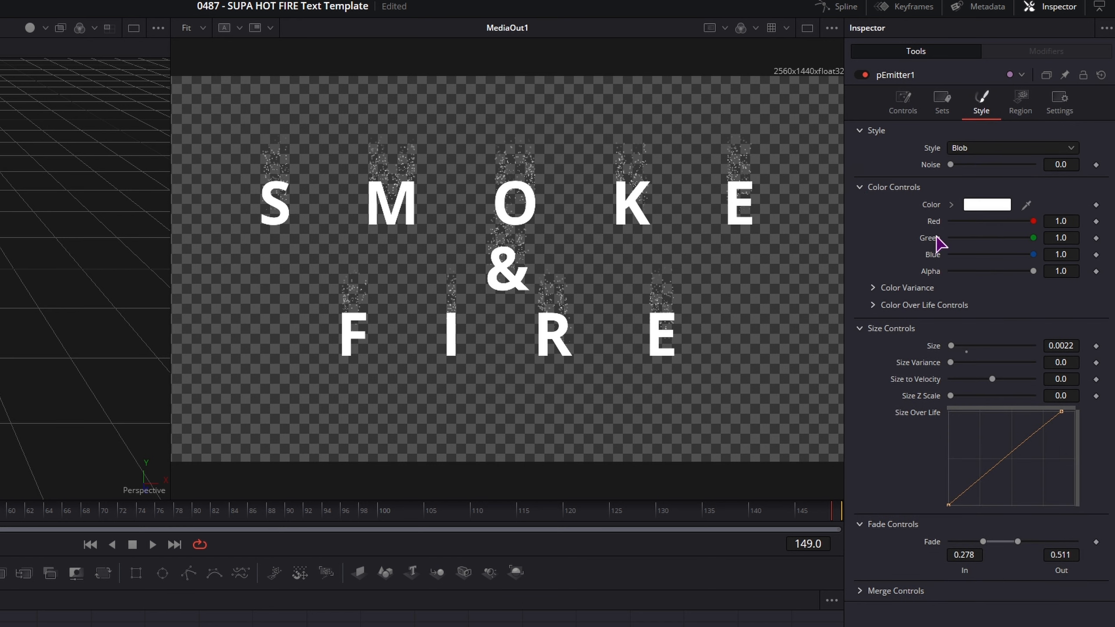
# - Set the particle colour to yellow
pyautogui.click(988, 206)
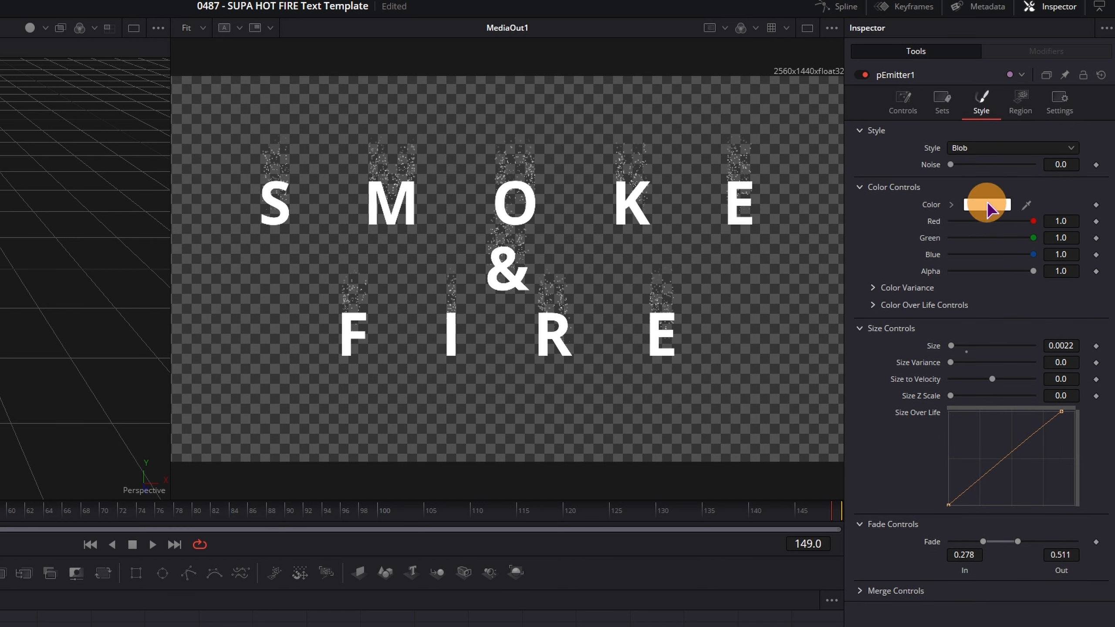
pyautogui.click(390, 349)
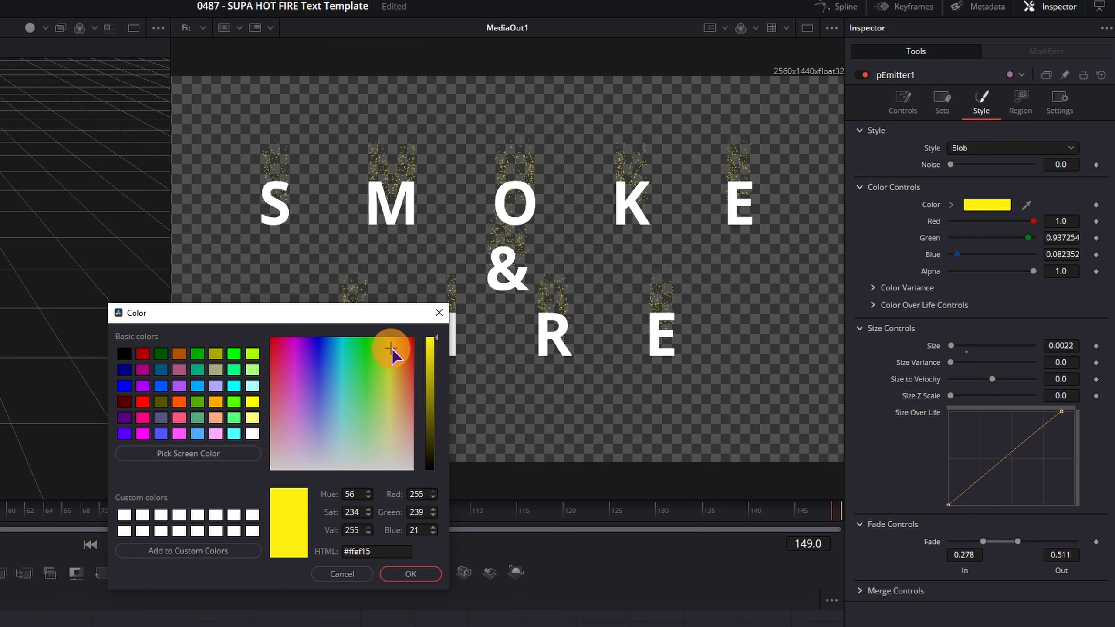
pyautogui.moveTo(434, 346); pyautogui.dragTo(437, 352)
pyautogui.click(411, 574)
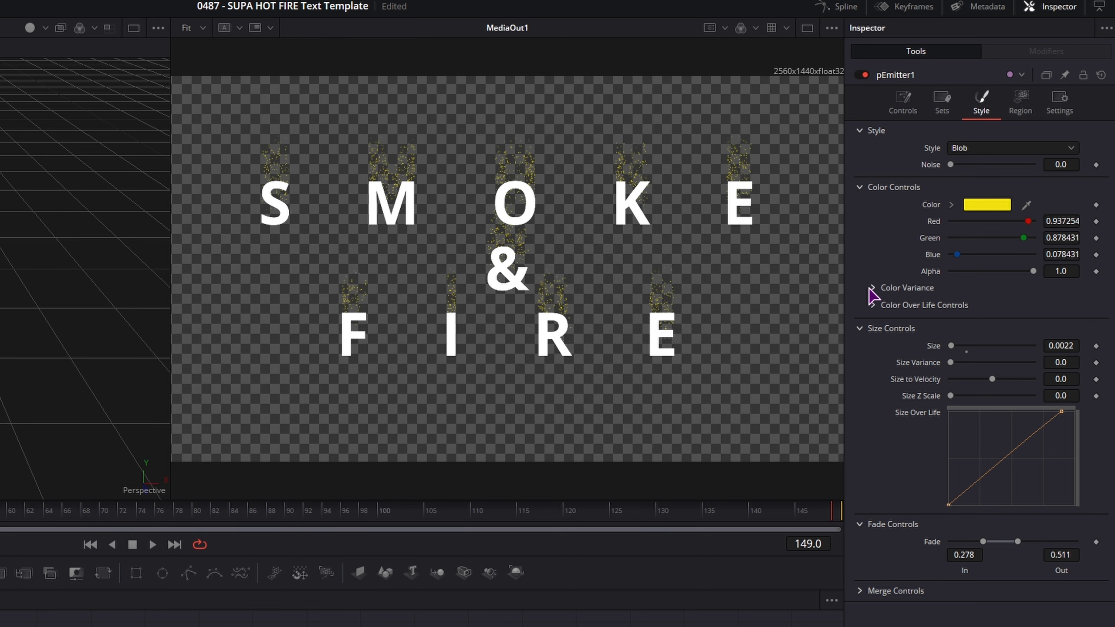
pyautogui.click(873, 288)
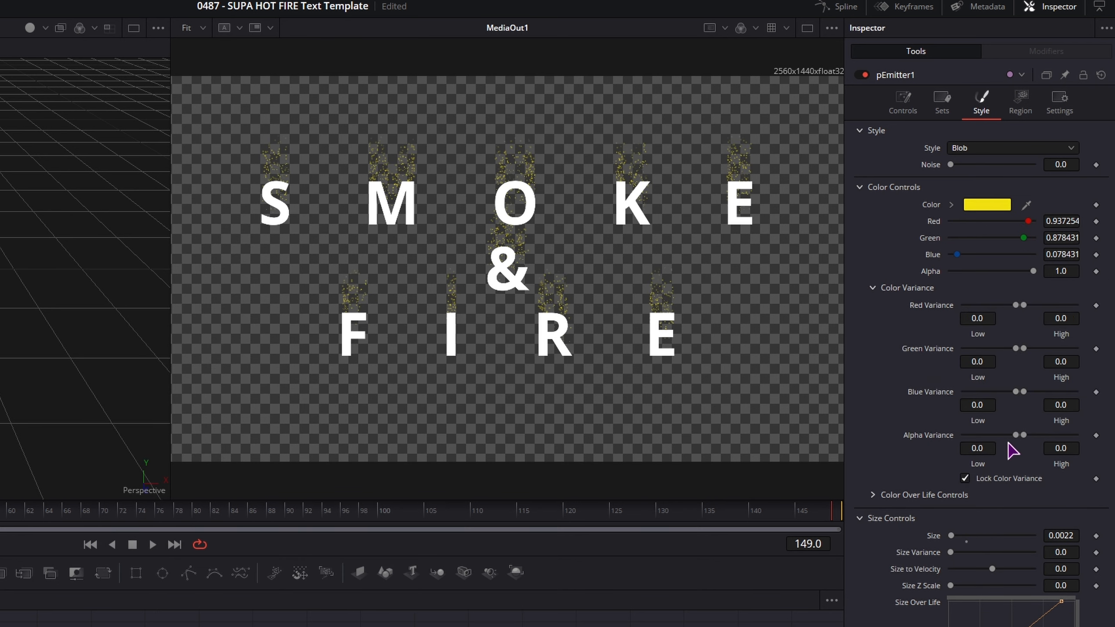
# - Add Color Over Life gradient stops and make the end stop transparent black (RGB and Alpha 0)
pyautogui.click(868, 498)
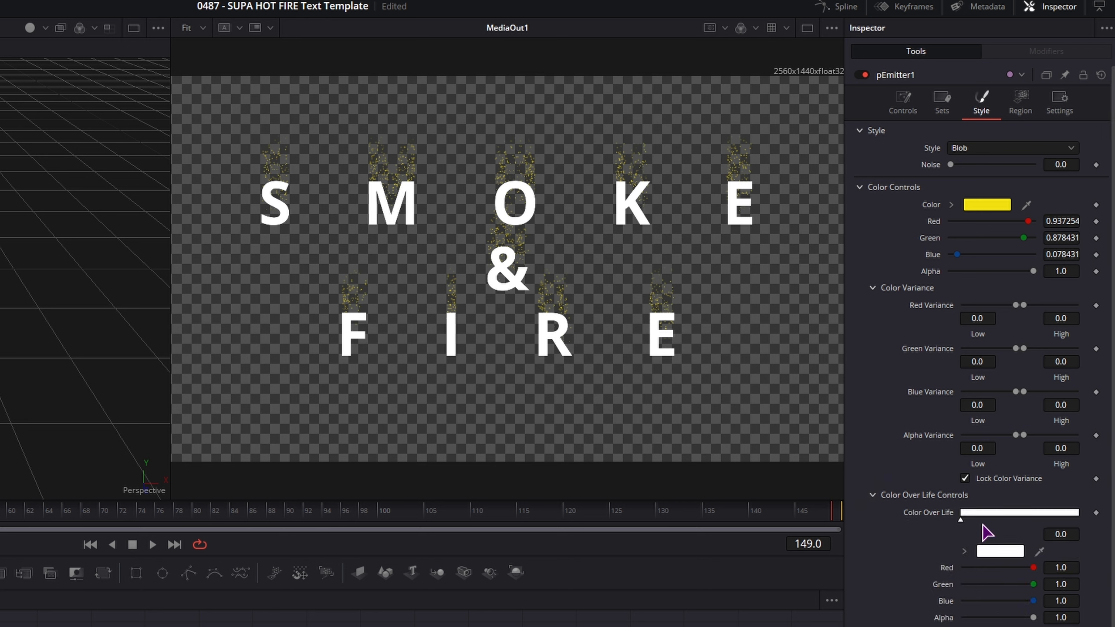
pyautogui.click(1002, 515)
pyautogui.click(1050, 514)
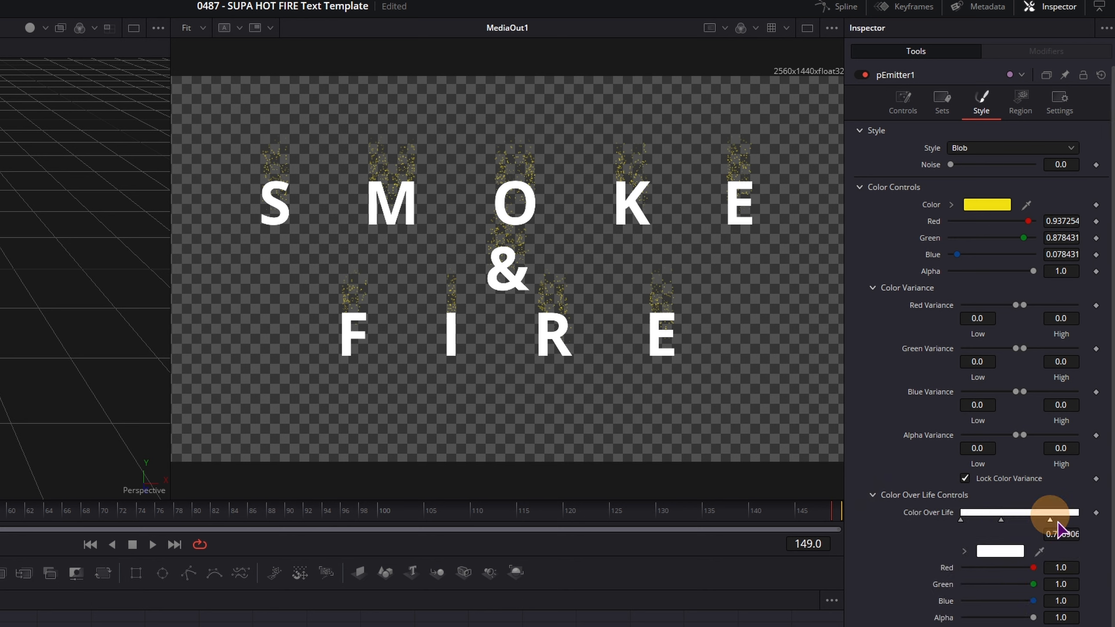
pyautogui.moveTo(1052, 521); pyautogui.dragTo(1092, 523)
pyautogui.moveTo(1001, 522); pyautogui.dragTo(1015, 523)
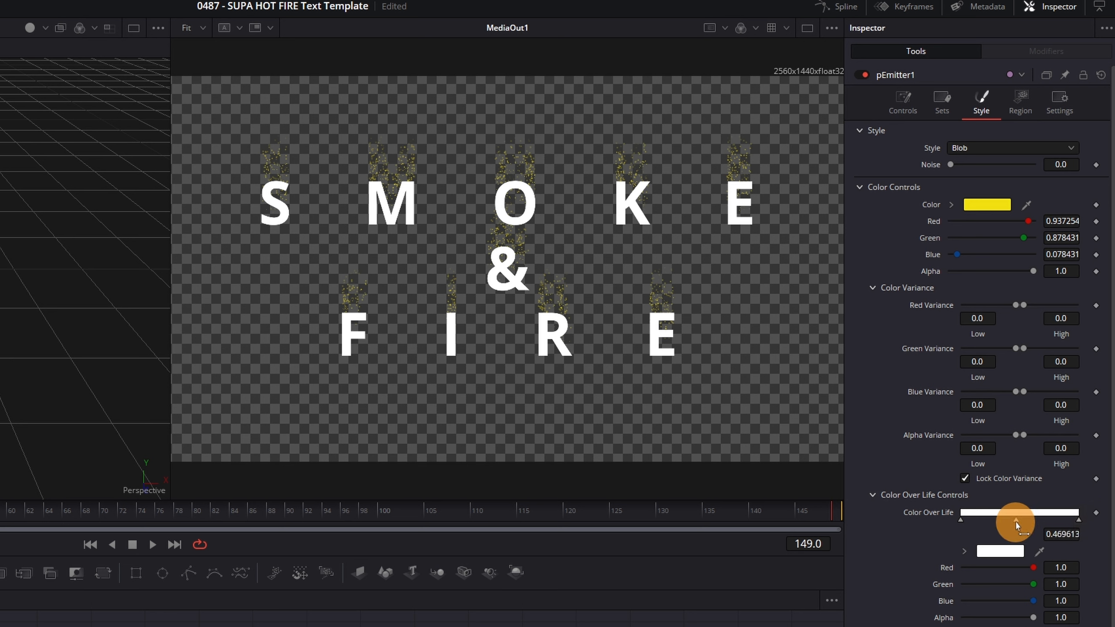
pyautogui.click(961, 520)
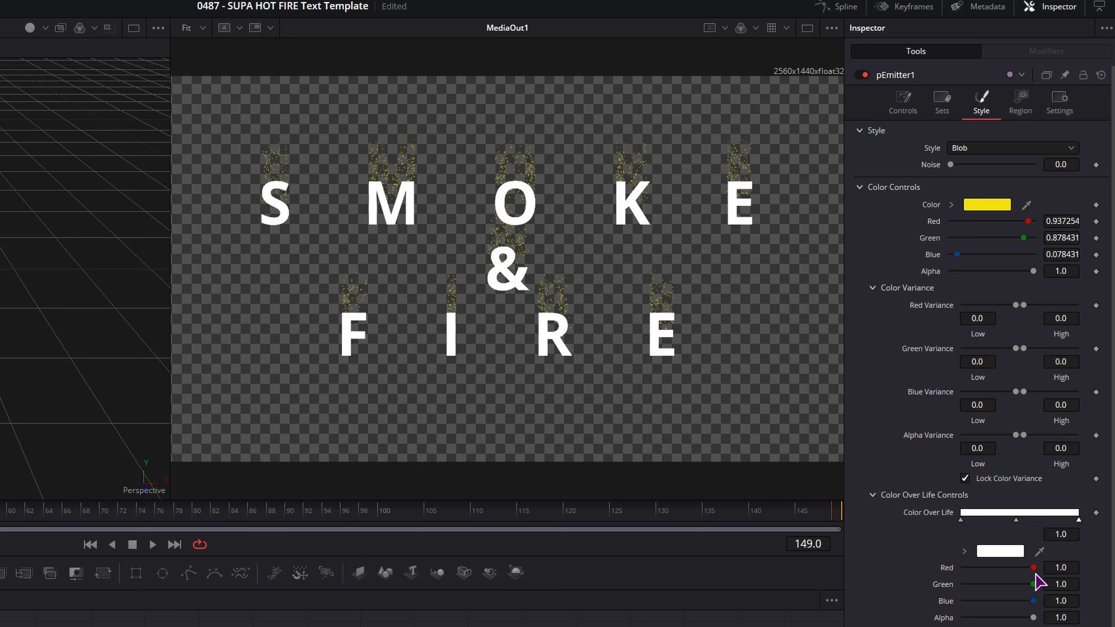
pyautogui.moveTo(1034, 568); pyautogui.dragTo(889, 577)
pyautogui.moveTo(1034, 585); pyautogui.dragTo(932, 593)
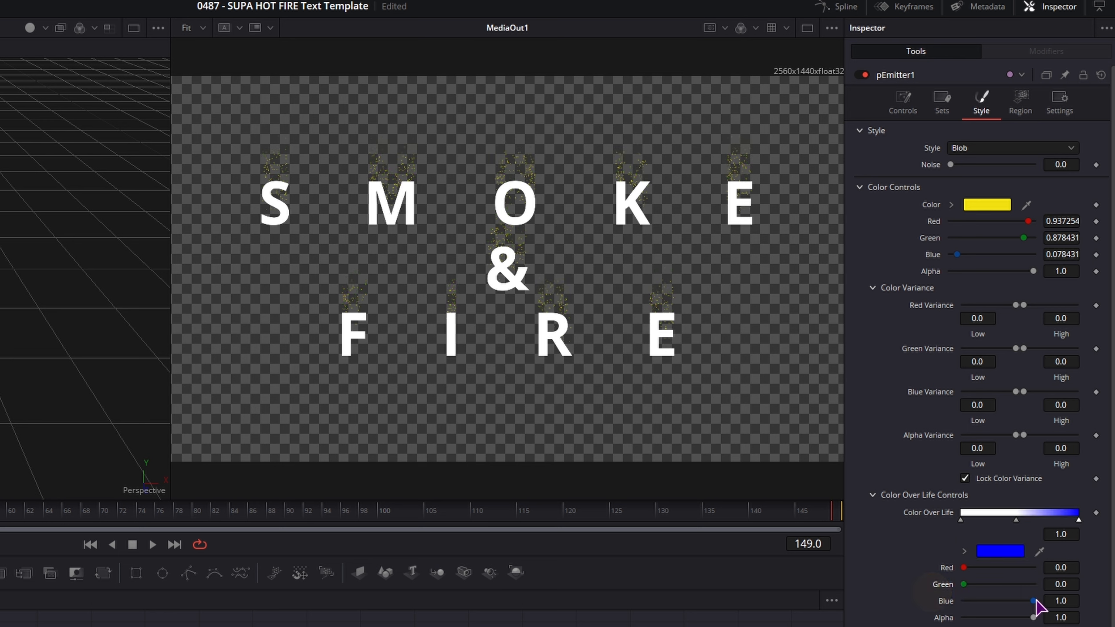
pyautogui.moveTo(1034, 600); pyautogui.dragTo(938, 603)
pyautogui.moveTo(1034, 618); pyautogui.dragTo(943, 624)
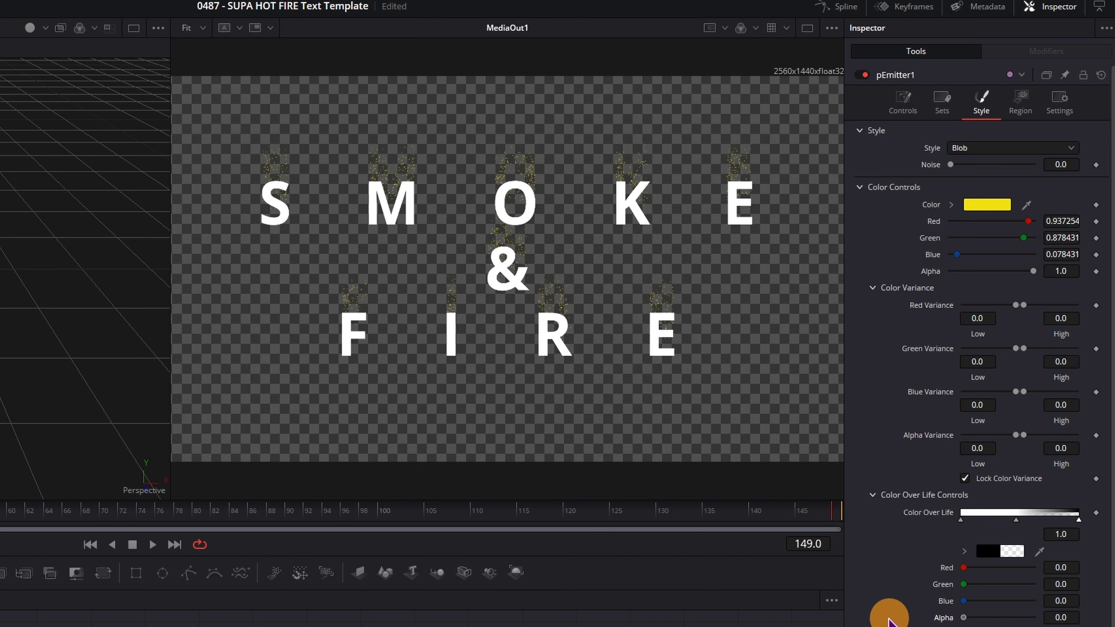
# - Set the particle Size to 0.0076
pyautogui.scroll(-2, 891, 611)
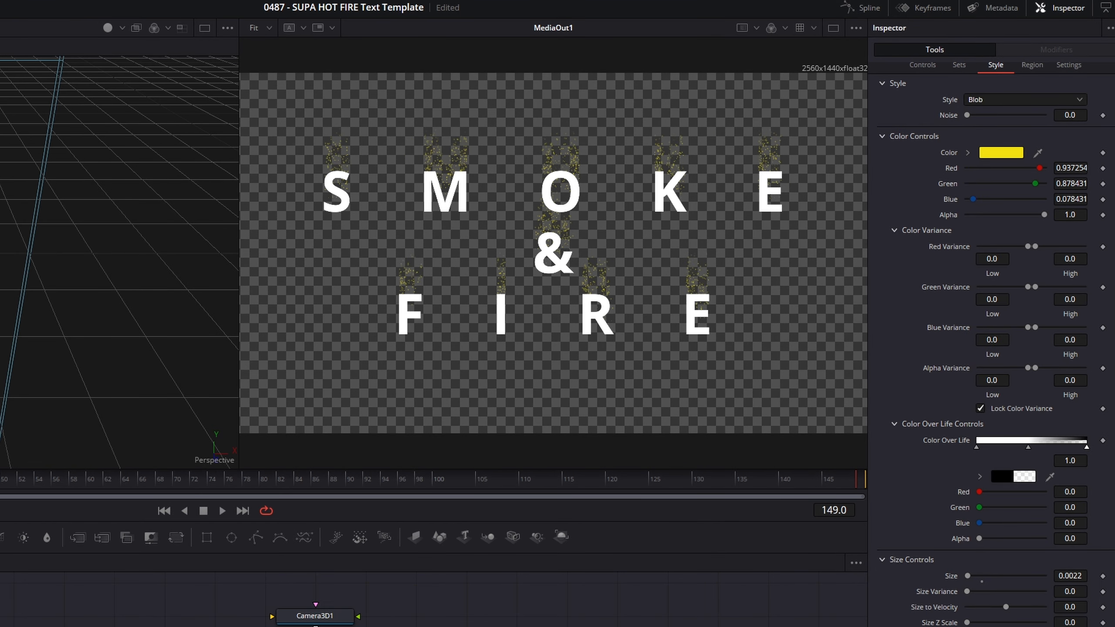
pyautogui.scroll(1, 997, 175)
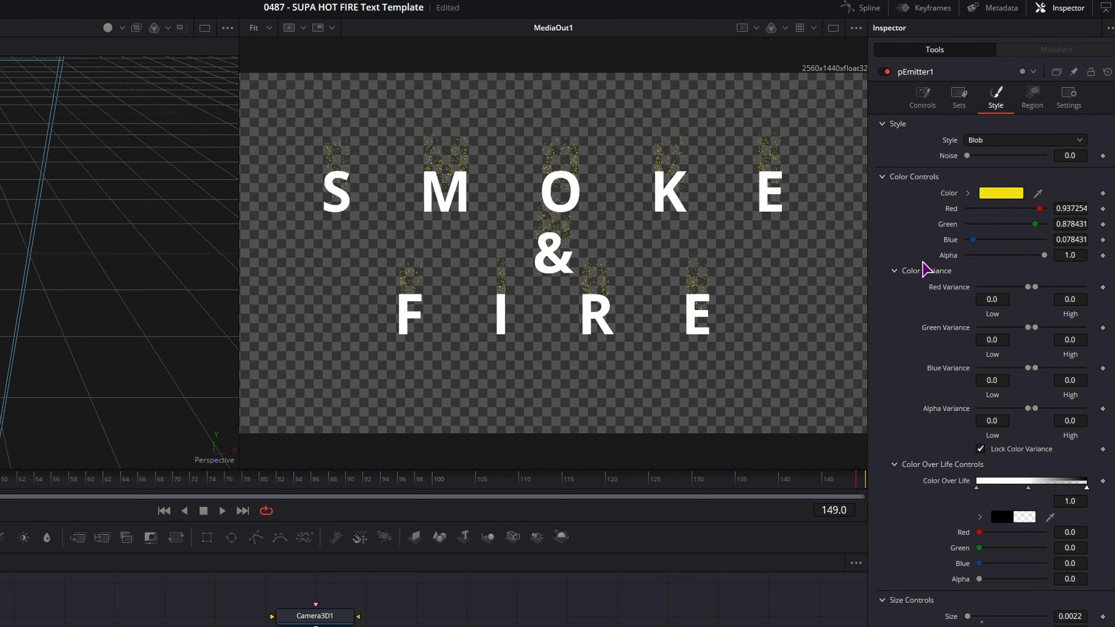
pyautogui.moveTo(967, 617); pyautogui.dragTo(1028, 620)
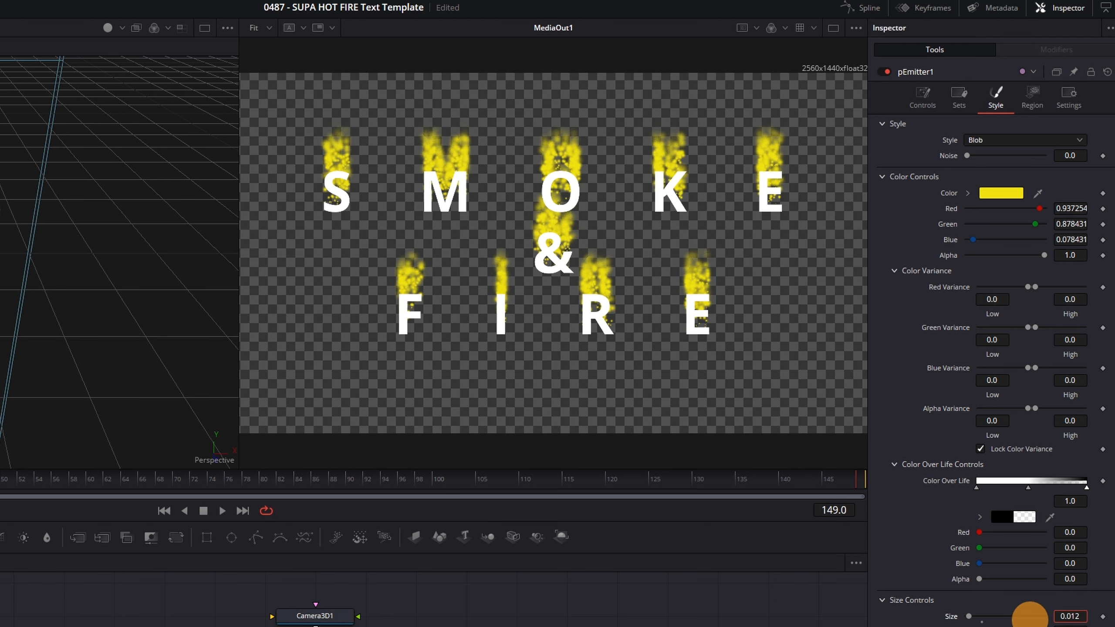
pyautogui.moveTo(1083, 590); pyautogui.dragTo(941, 595)
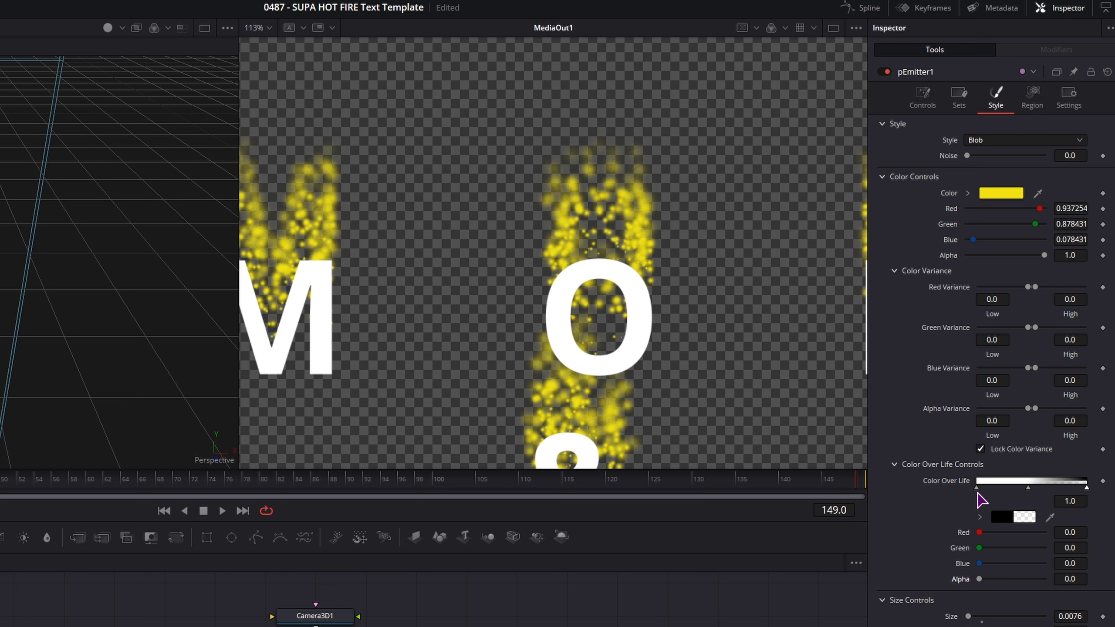
# - Make the gradient's start stop orange and the middle stop yellow, moved to 0.613259
pyautogui.click(976, 488)
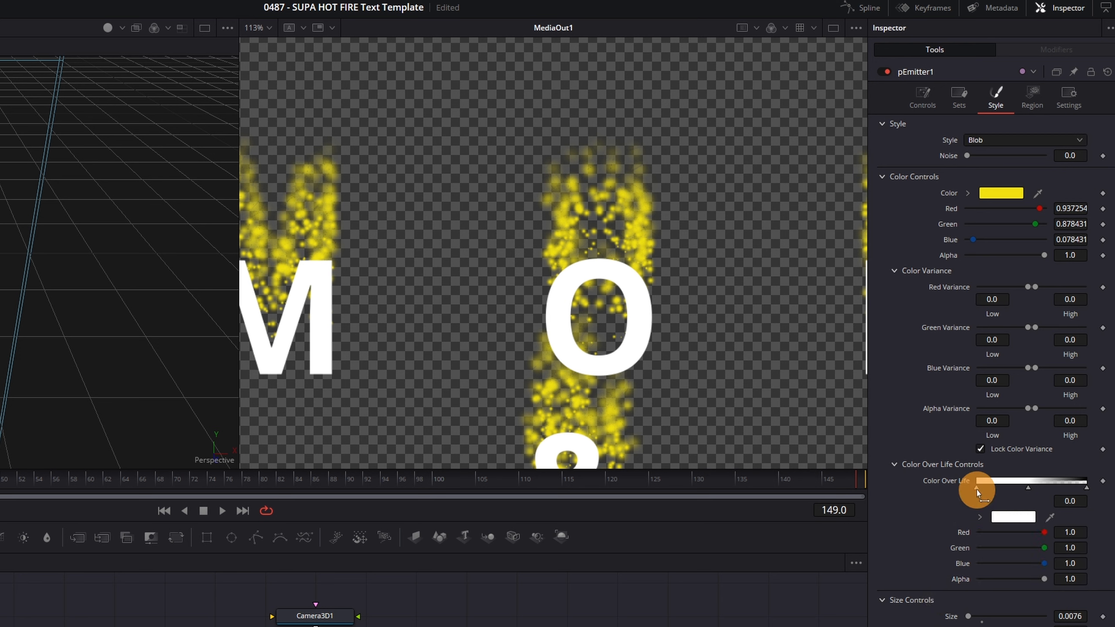
pyautogui.moveTo(1045, 564); pyautogui.dragTo(967, 571)
pyautogui.moveTo(1044, 548)
pyautogui.mouseDown()
pyautogui.moveTo(967, 551)
pyautogui.moveTo(1012, 554)
pyautogui.moveTo(941, 568)
pyautogui.moveTo(1030, 555)
pyautogui.mouseUp()
pyautogui.click(1029, 488)
pyautogui.moveTo(976, 490); pyautogui.dragTo(1044, 512)
pyautogui.scroll(-5, 763, 354)
pyautogui.scroll(-1, 620, 424)
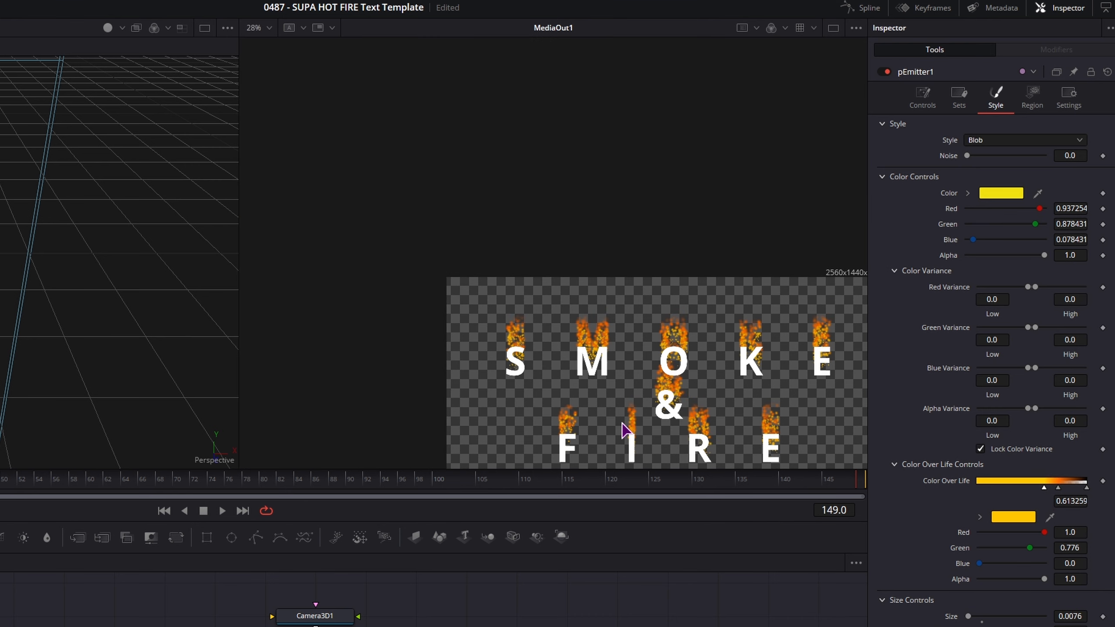
pyautogui.scroll(1, 679, 423)
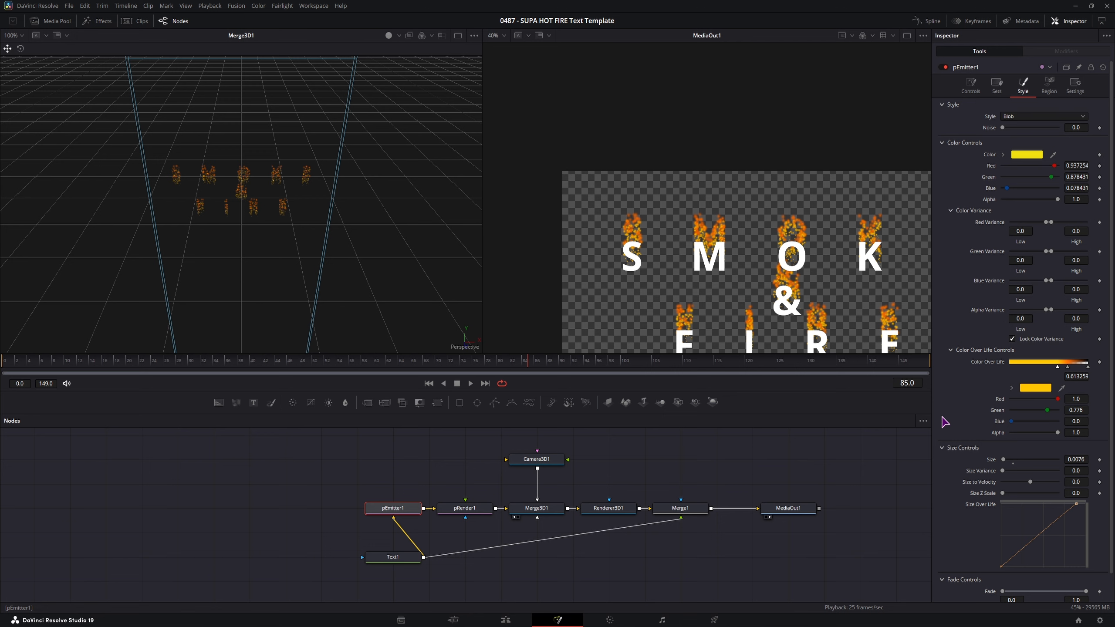
# - Raise pEmitter1's Angle Variance to 36.5 and play back to preview the wider flames
pyautogui.click(976, 89)
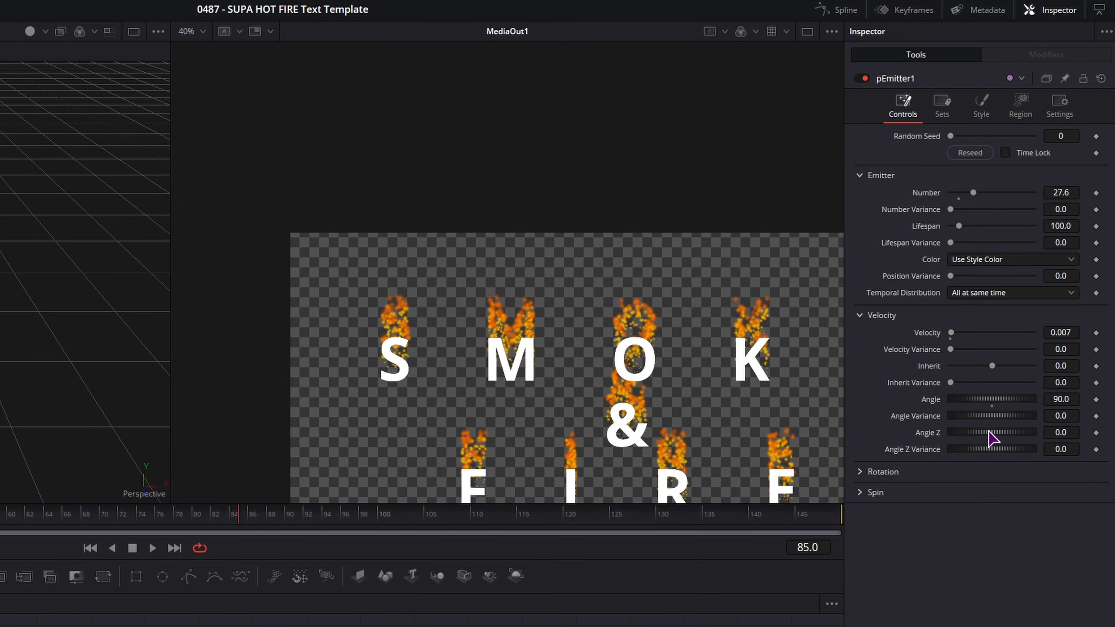
pyautogui.moveTo(995, 421); pyautogui.dragTo(1005, 422)
pyautogui.press('space')
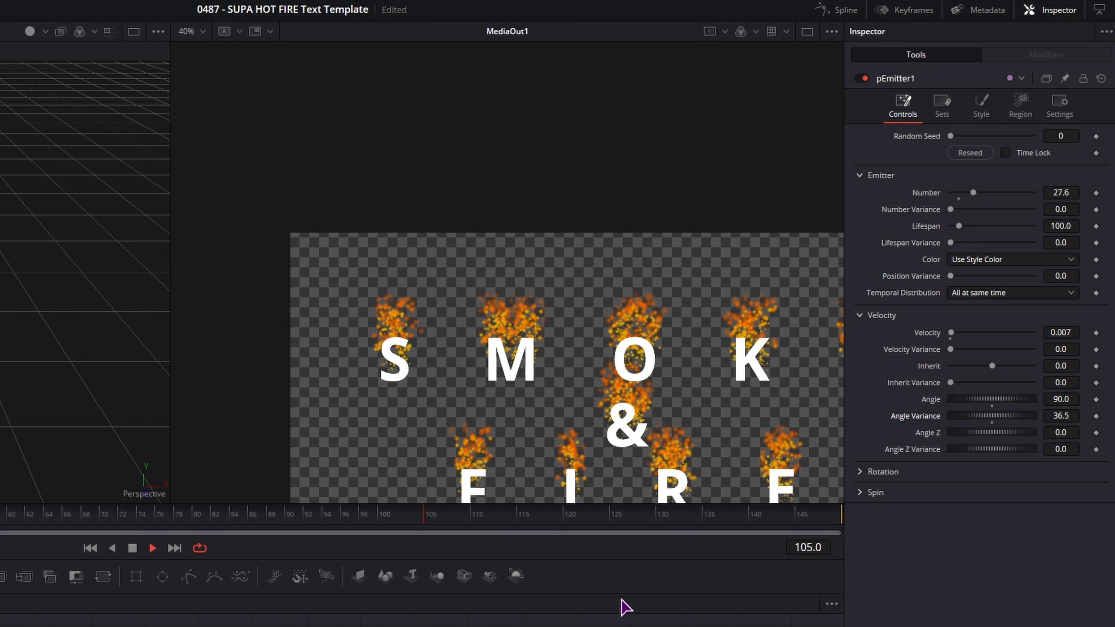
pyautogui.click(622, 624)
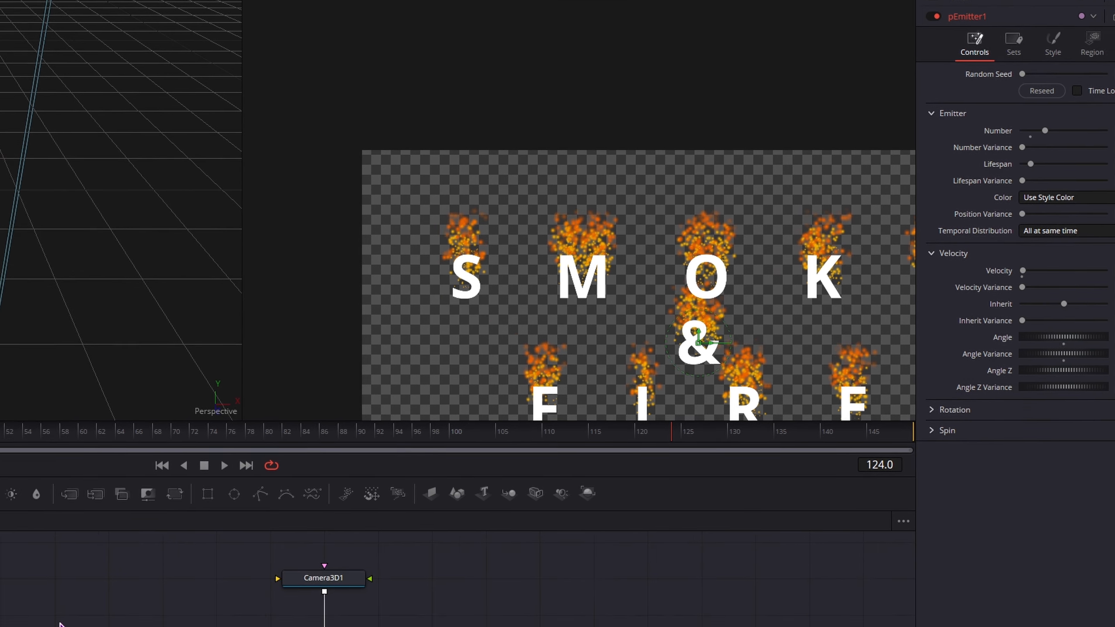
pyautogui.hotkey('shift', 'space')
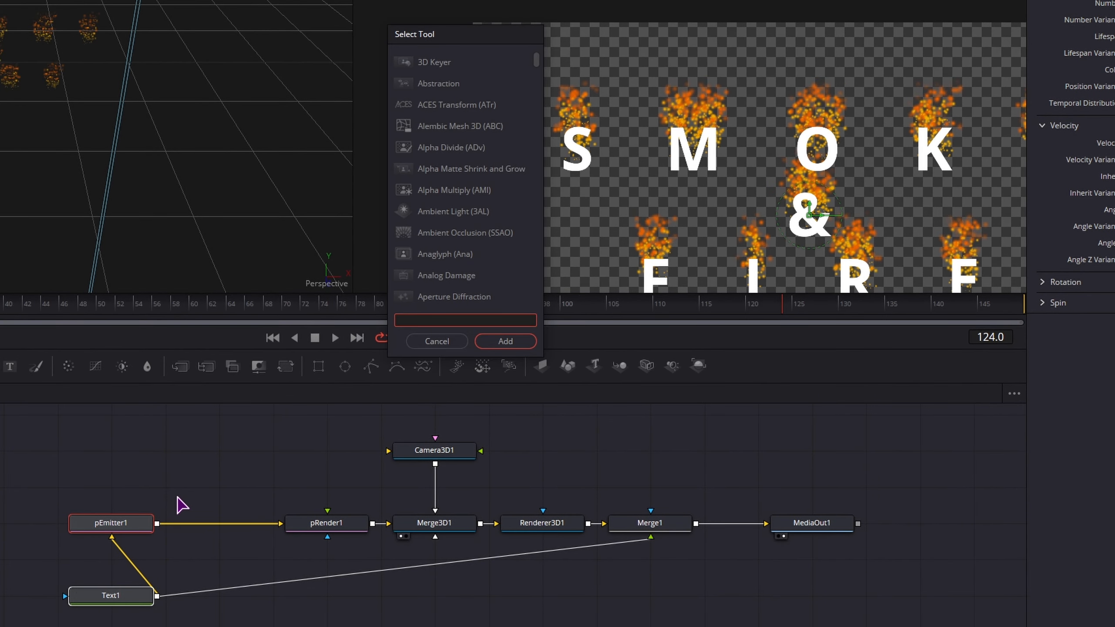
# - Add a pTurbulence node after the emitter with X Strength 0.006 and Y Strength 0.01
pyautogui.write('turb')
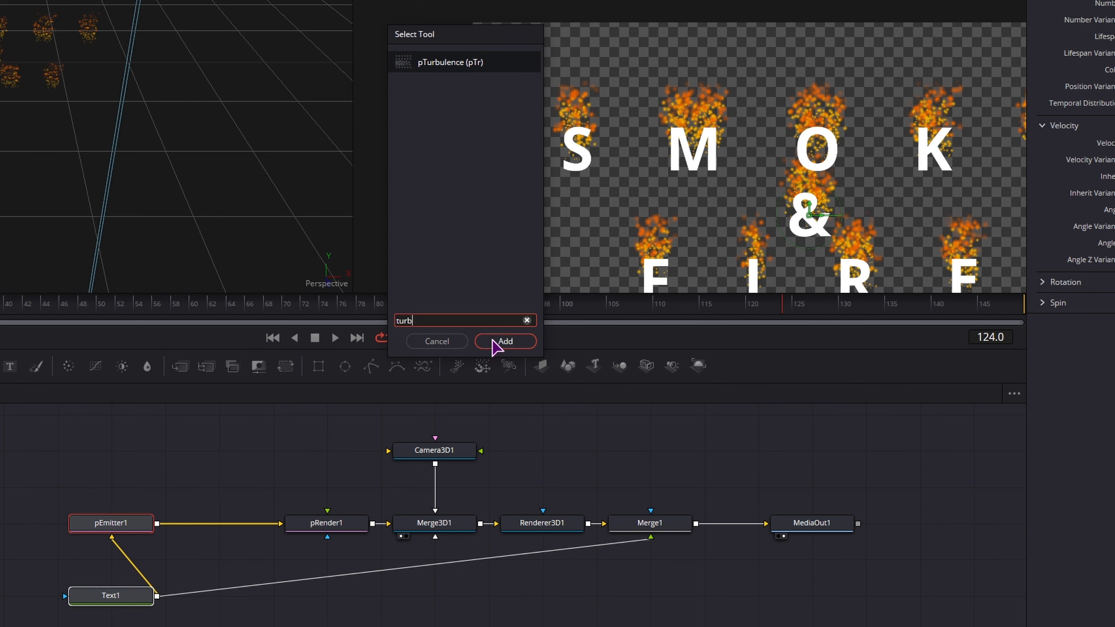
pyautogui.click(505, 341)
pyautogui.click(232, 522)
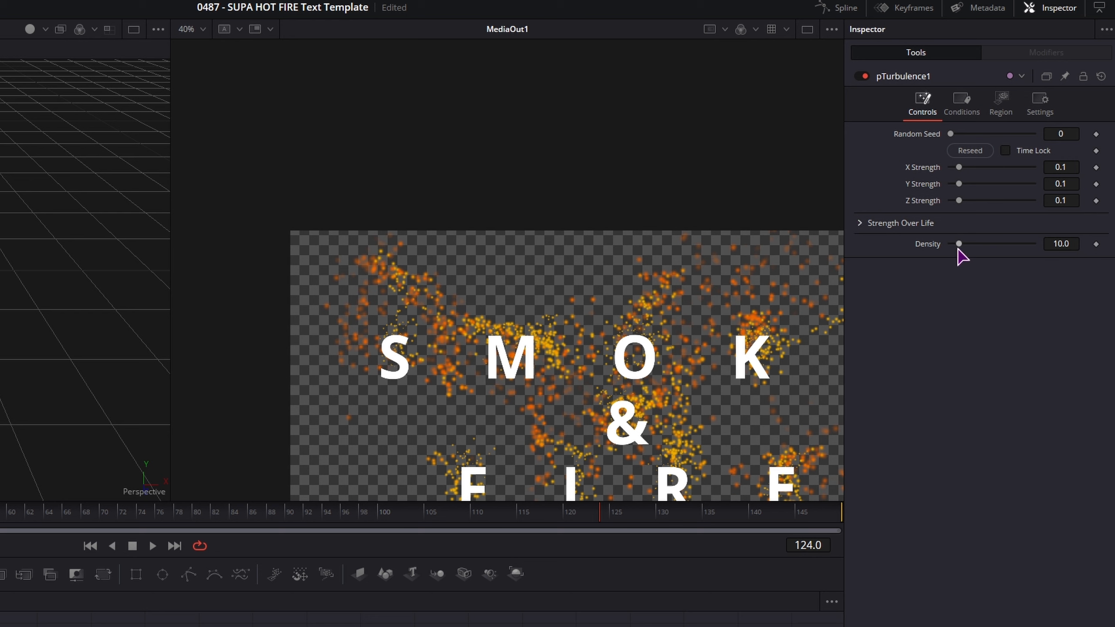
pyautogui.moveTo(958, 201); pyautogui.dragTo(957, 203)
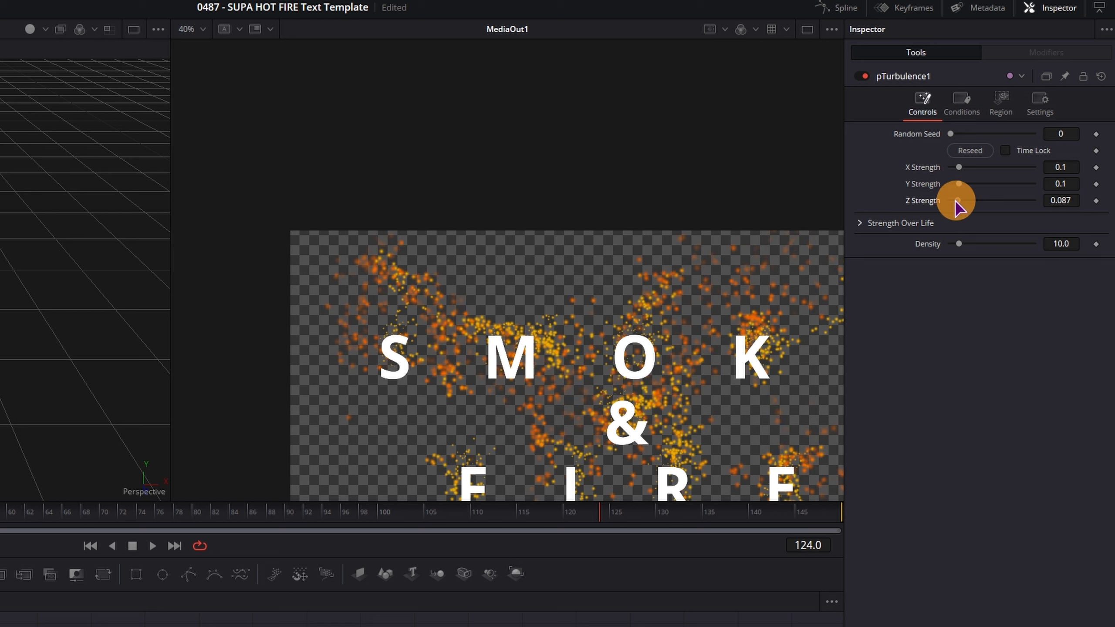
pyautogui.moveTo(1061, 170)
pyautogui.mouseDown()
pyautogui.moveTo(1073, 169)
pyautogui.moveTo(1062, 170)
pyautogui.moveTo(1067, 184)
pyautogui.mouseUp()
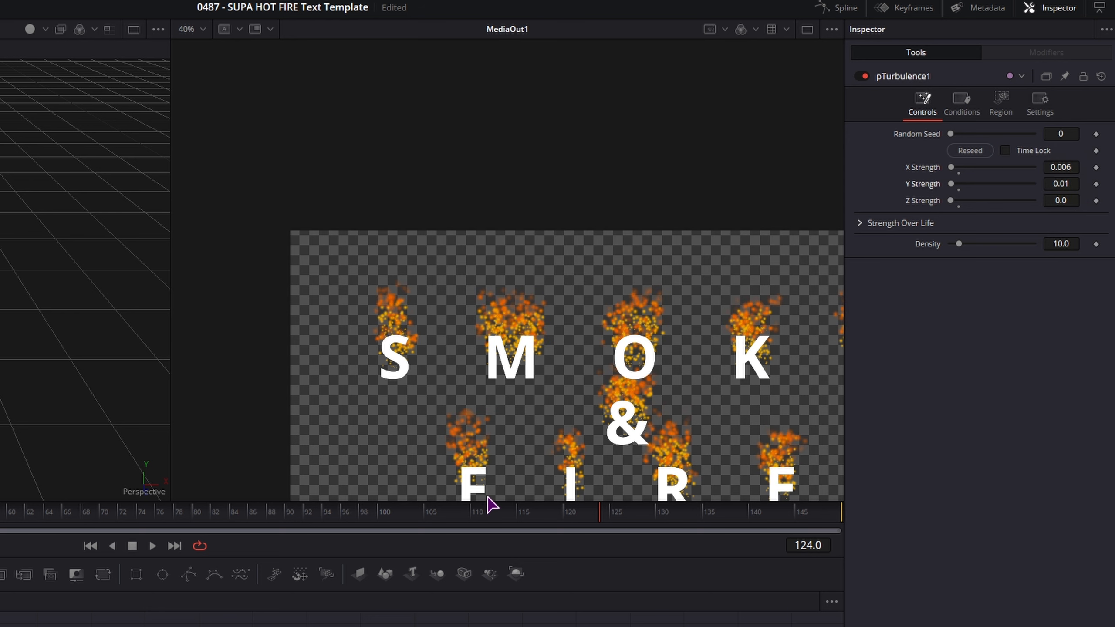
# - Reset turbulence Density to 10.0 and move the MediaOut1 node further right
pyautogui.moveTo(1054, 244)
pyautogui.mouseDown()
pyautogui.moveTo(1030, 243)
pyautogui.moveTo(1046, 247)
pyautogui.mouseUp()
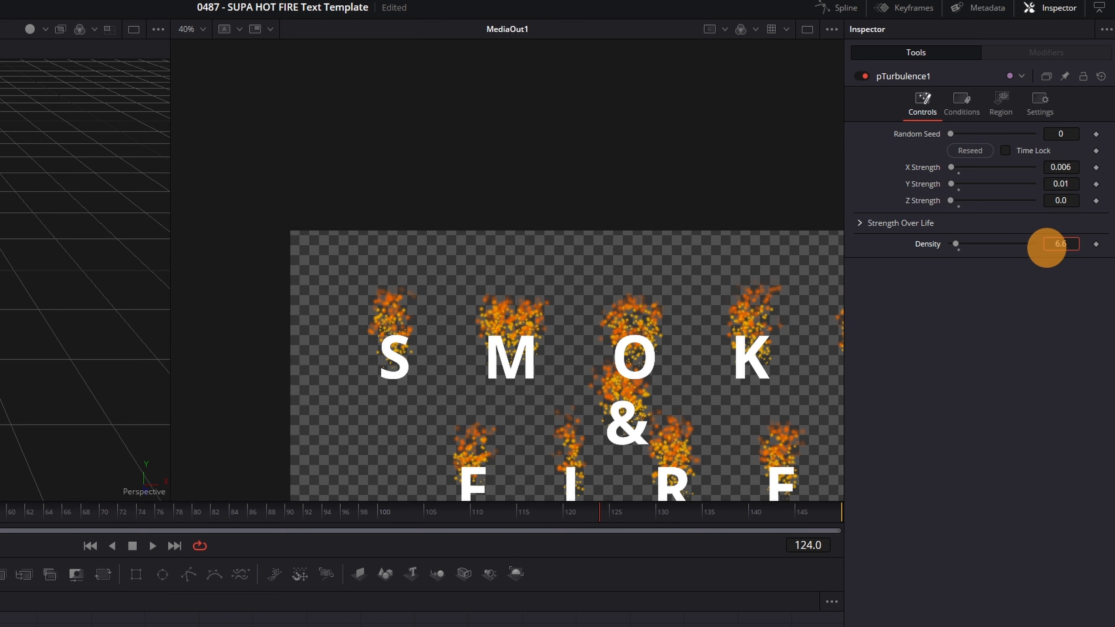
pyautogui.doubleClick(928, 245)
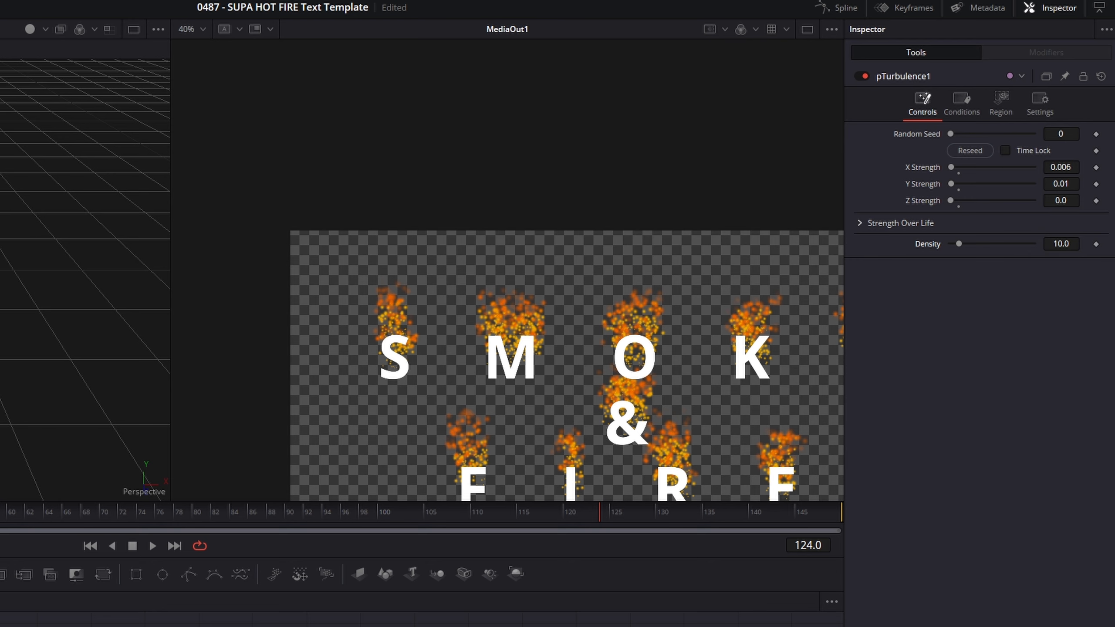
pyautogui.press('Home')
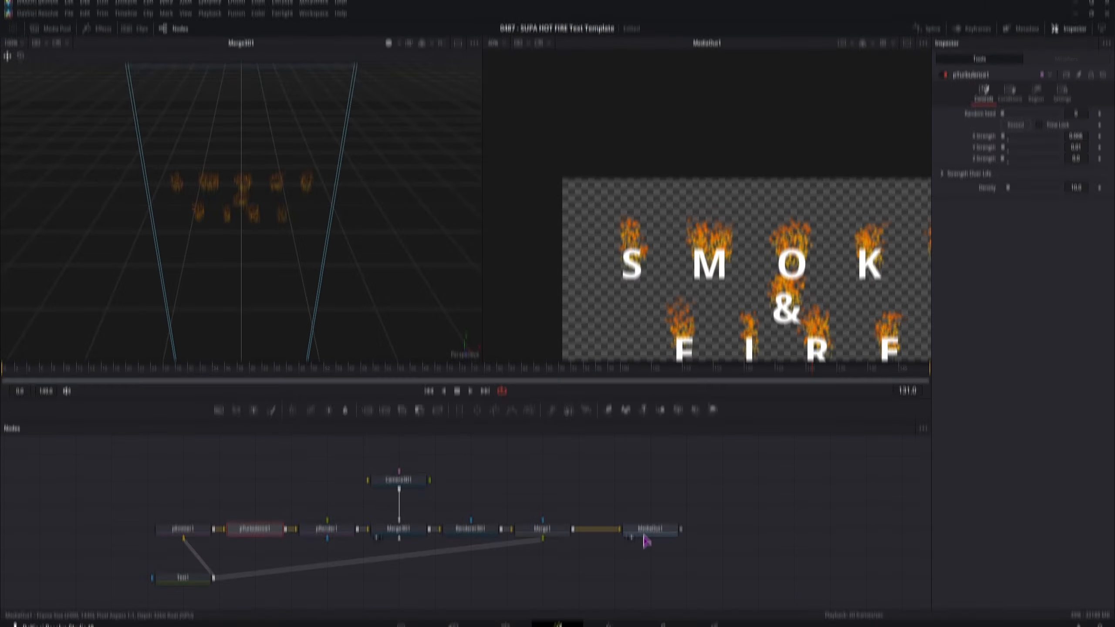
pyautogui.moveTo(647, 525); pyautogui.dragTo(720, 524)
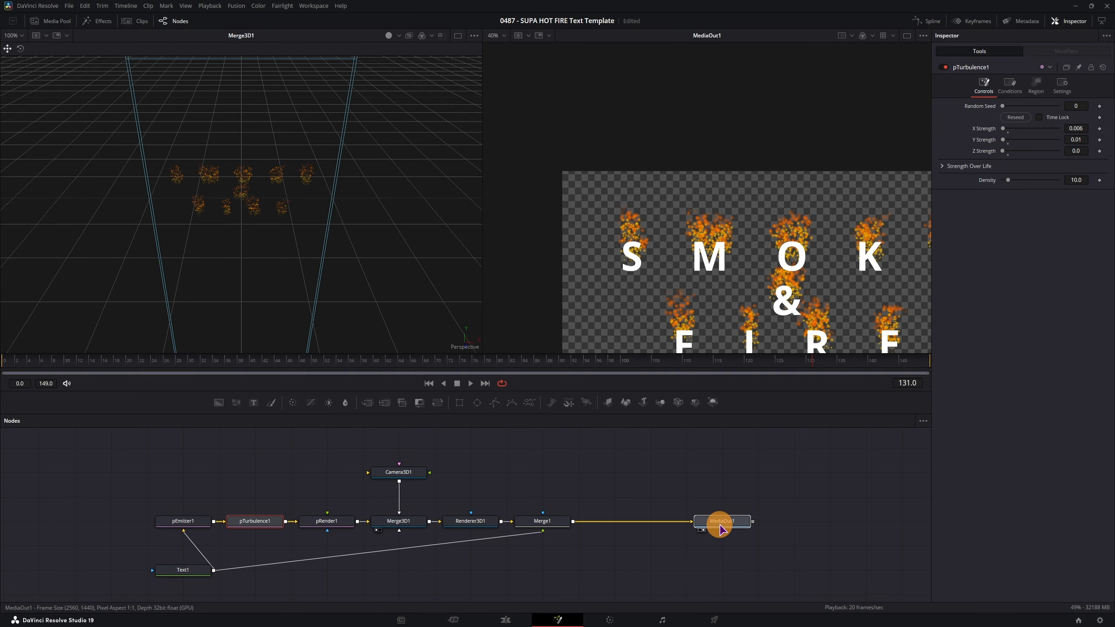
# - Swap Merge1's inputs so fire sits over the text, and insert Merge2 with Text1 as foreground
pyautogui.click(542, 525)
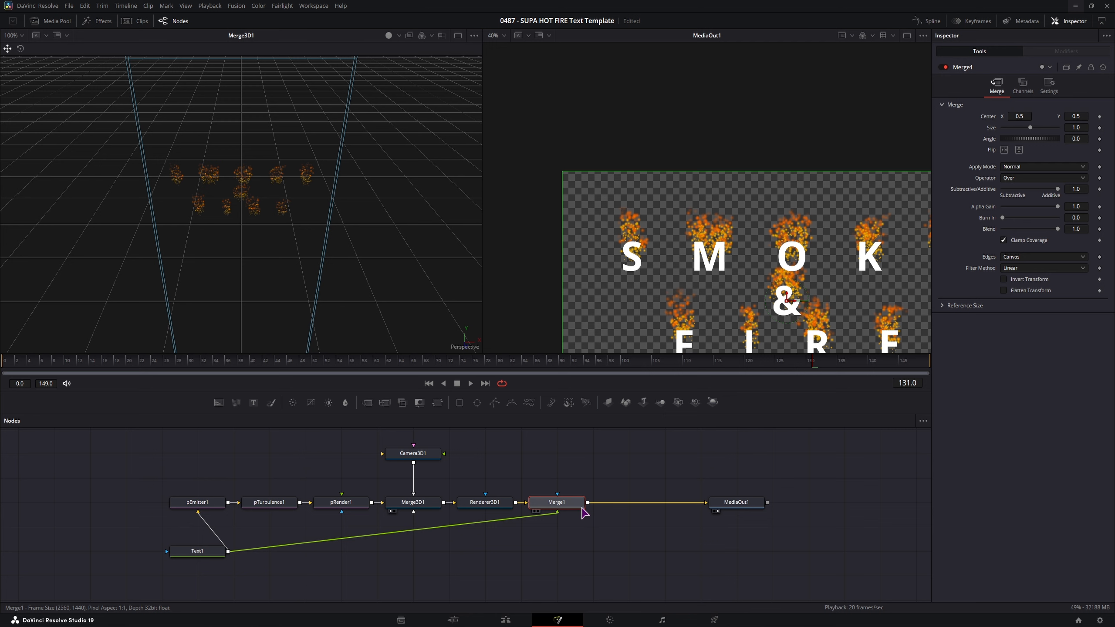
pyautogui.hotkey('ctrl', 't')
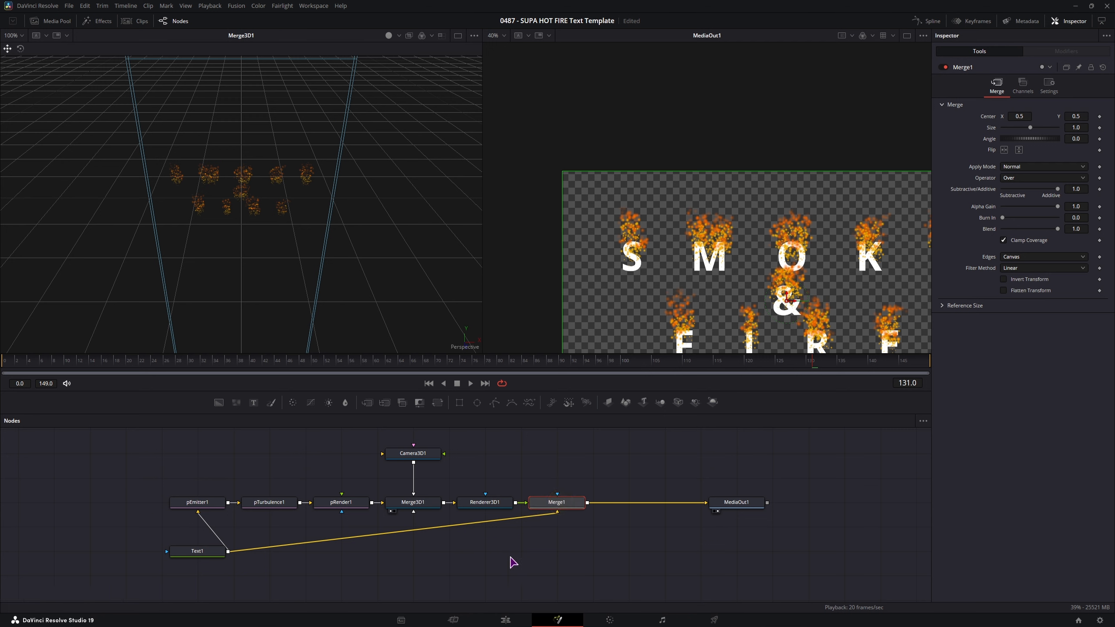
pyautogui.moveTo(373, 408); pyautogui.dragTo(639, 507)
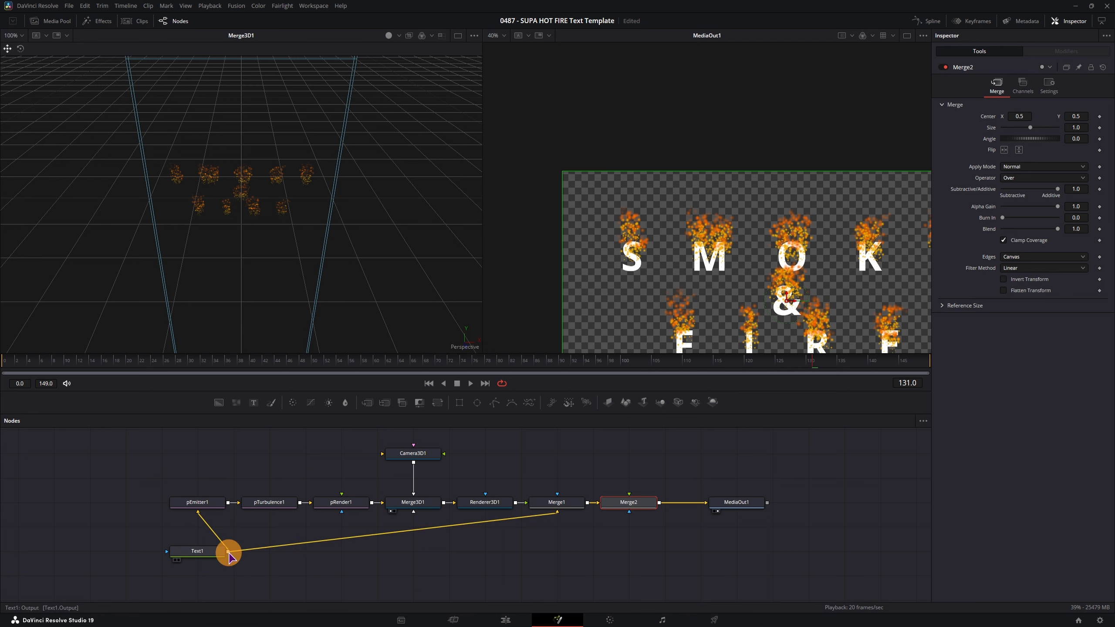
pyautogui.moveTo(229, 555); pyautogui.dragTo(630, 500)
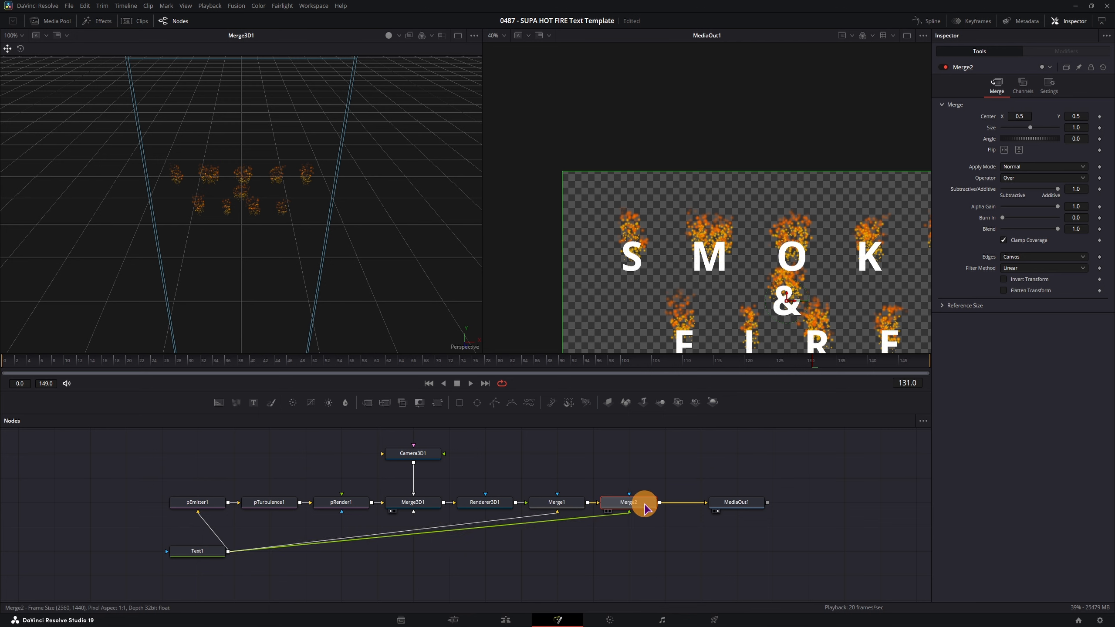
# - Set Merge2's Blend to 0.15 and its apply mode to Multiply
pyautogui.moveTo(1058, 230)
pyautogui.mouseDown()
pyautogui.moveTo(1010, 232)
pyautogui.moveTo(1079, 234)
pyautogui.mouseUp()
pyautogui.click(1018, 167)
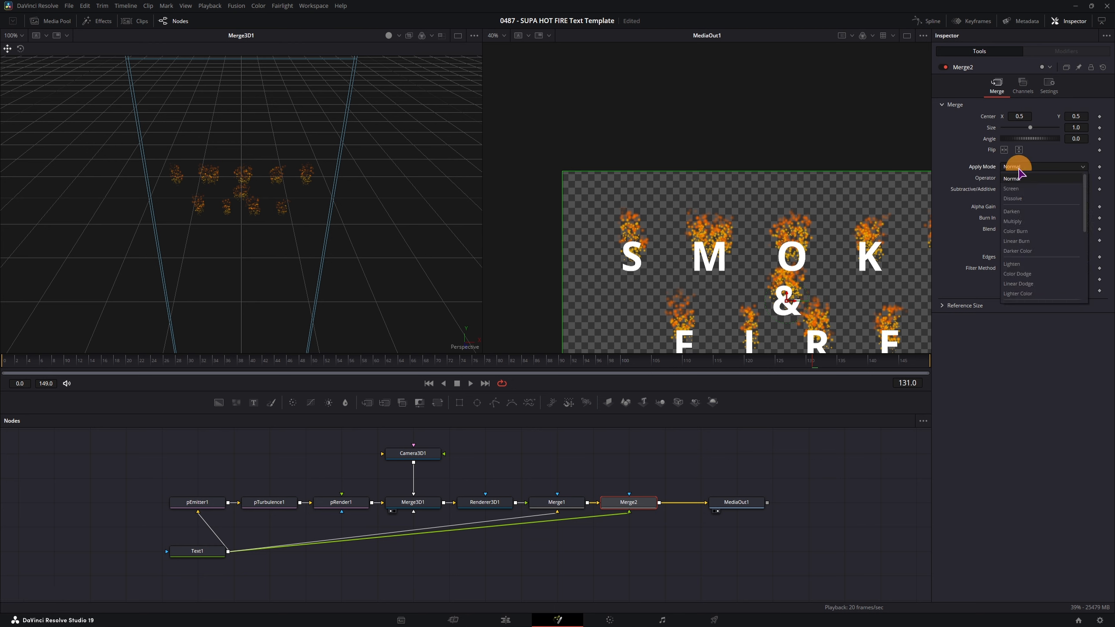
pyautogui.click(1033, 223)
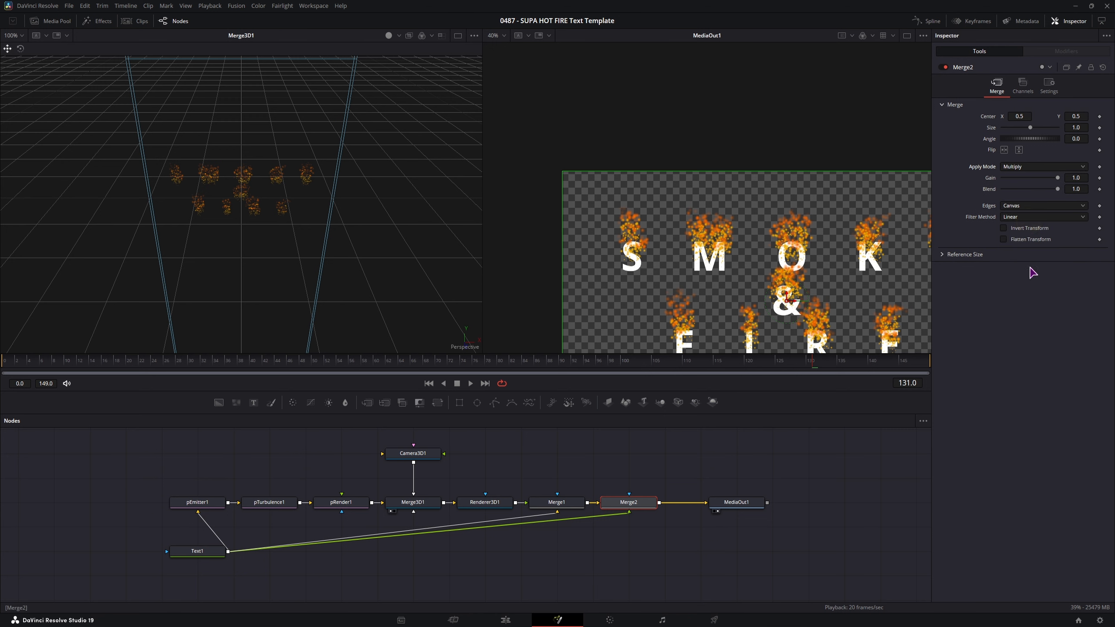
# - Colour the Text1 lettering yellow (#ffd91c)
pyautogui.click(203, 554)
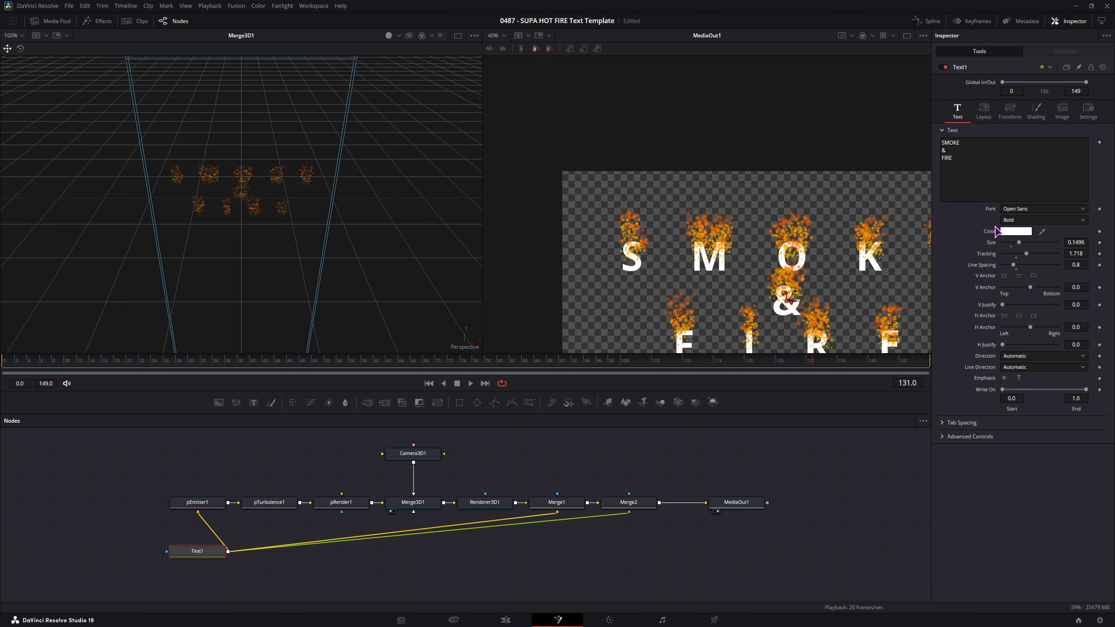
pyautogui.click(1001, 231)
pyautogui.moveTo(640, 261); pyautogui.dragTo(631, 255)
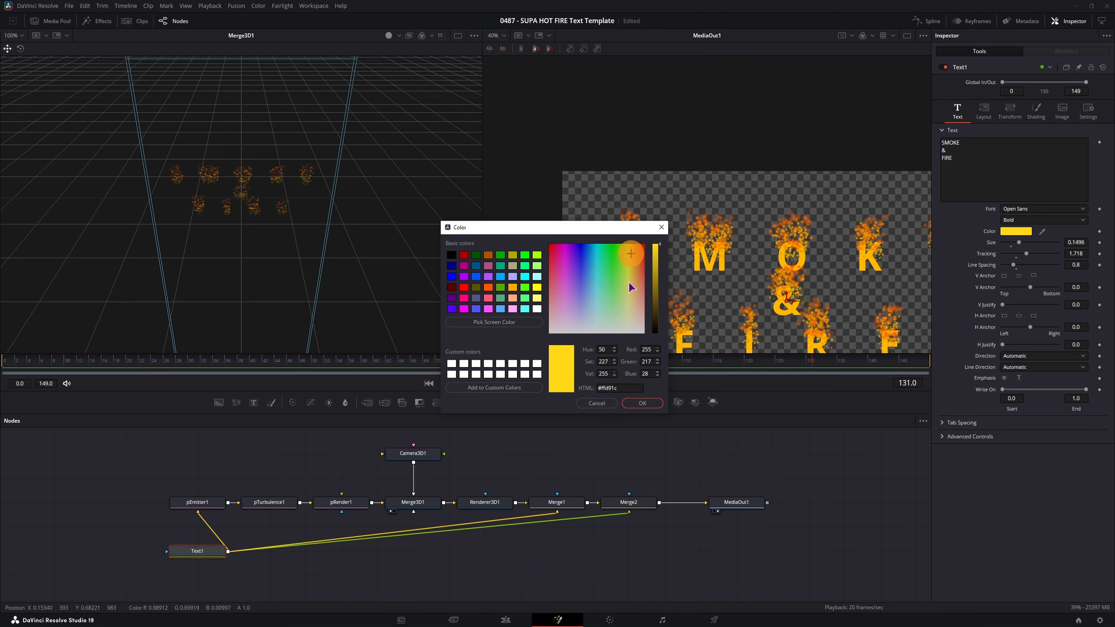
pyautogui.click(651, 404)
# - Make the text's outline shading element black with thickness 0.0205
pyautogui.click(1040, 111)
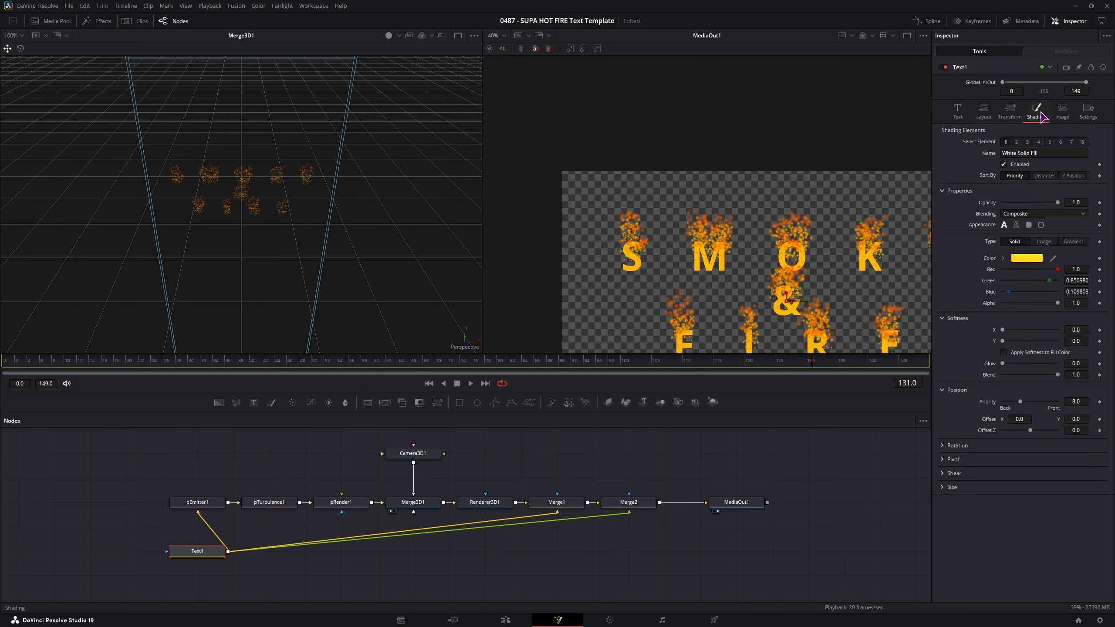
pyautogui.click(1016, 142)
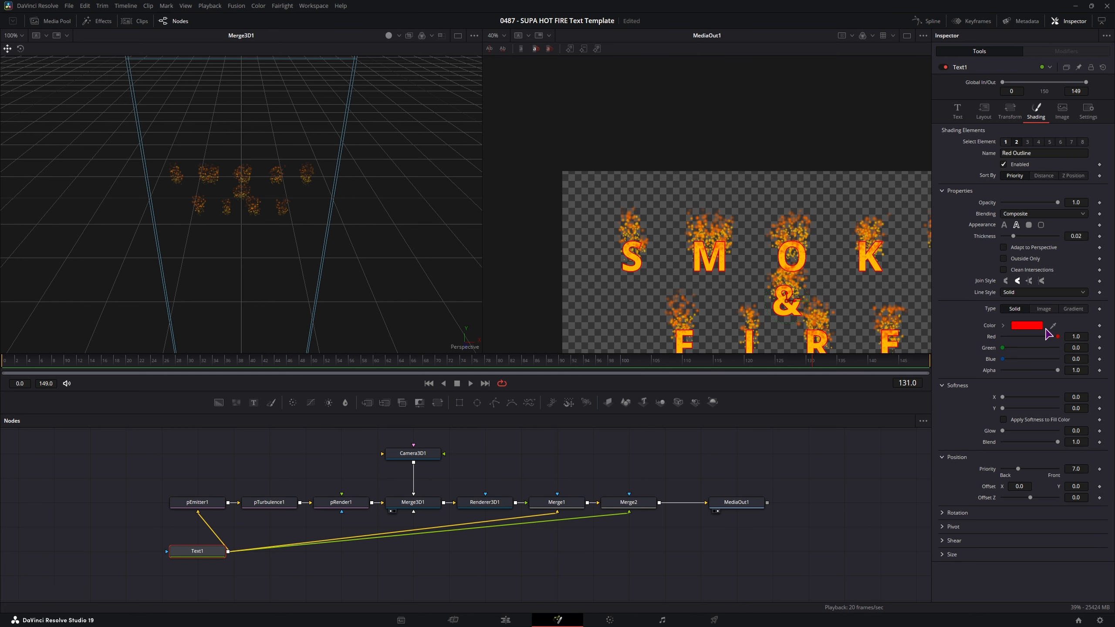
pyautogui.moveTo(1003, 350); pyautogui.dragTo(985, 336)
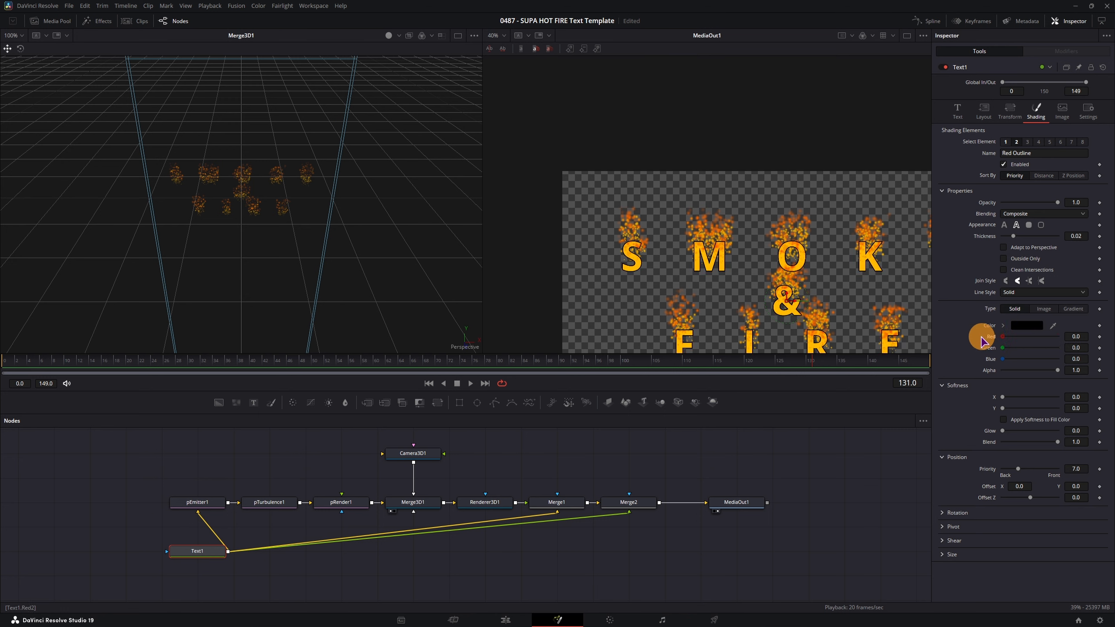
pyautogui.moveTo(1014, 236); pyautogui.dragTo(1028, 245)
pyautogui.click(628, 502)
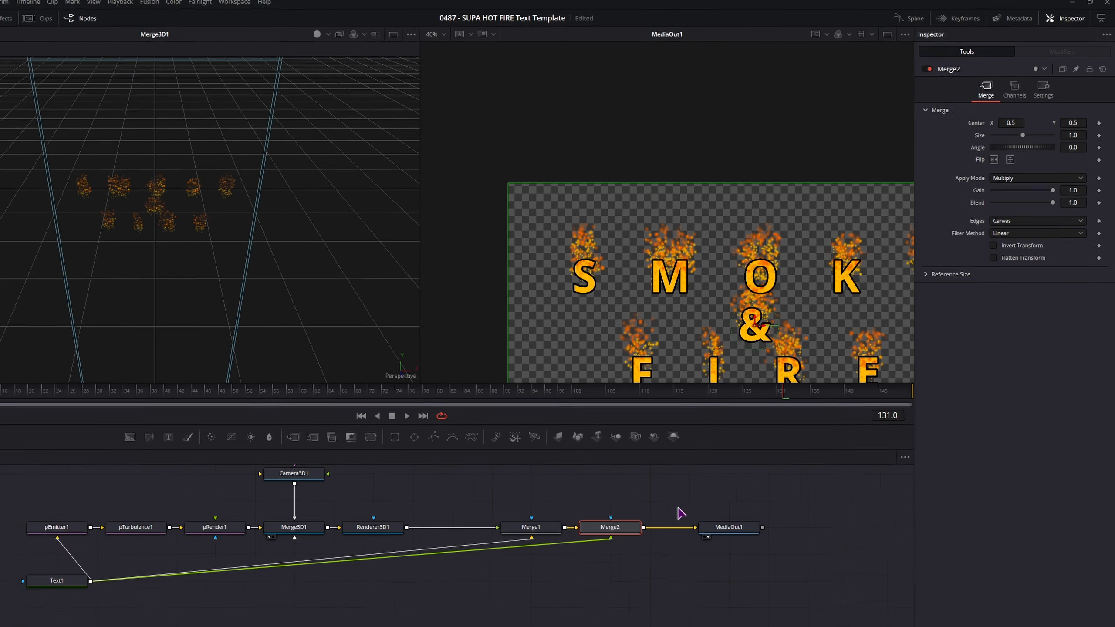
pyautogui.click(1030, 166)
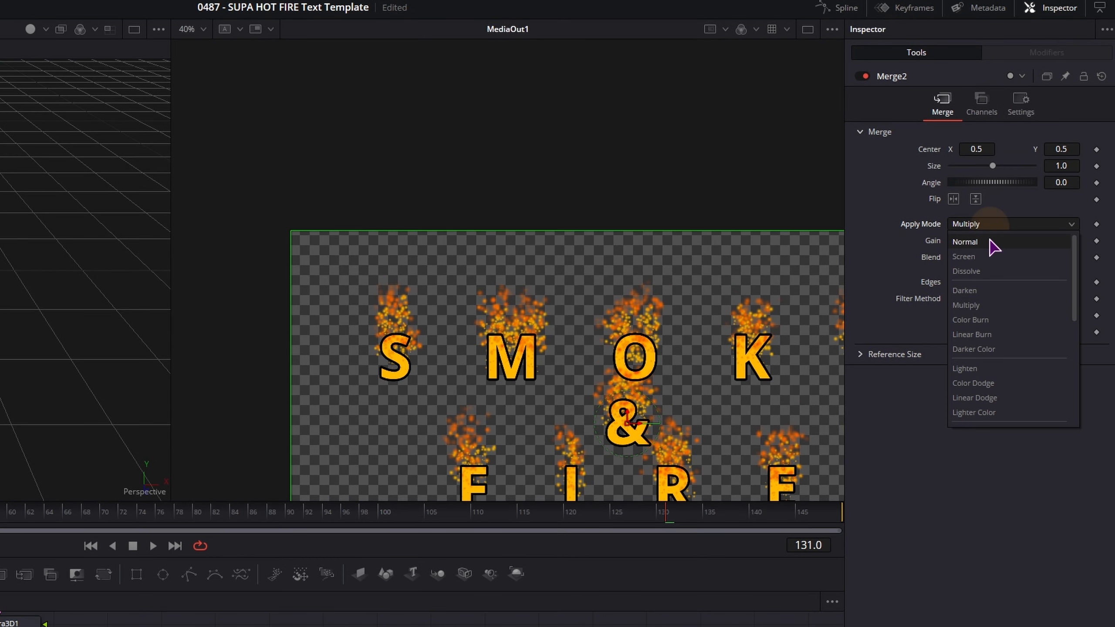
pyautogui.click(993, 245)
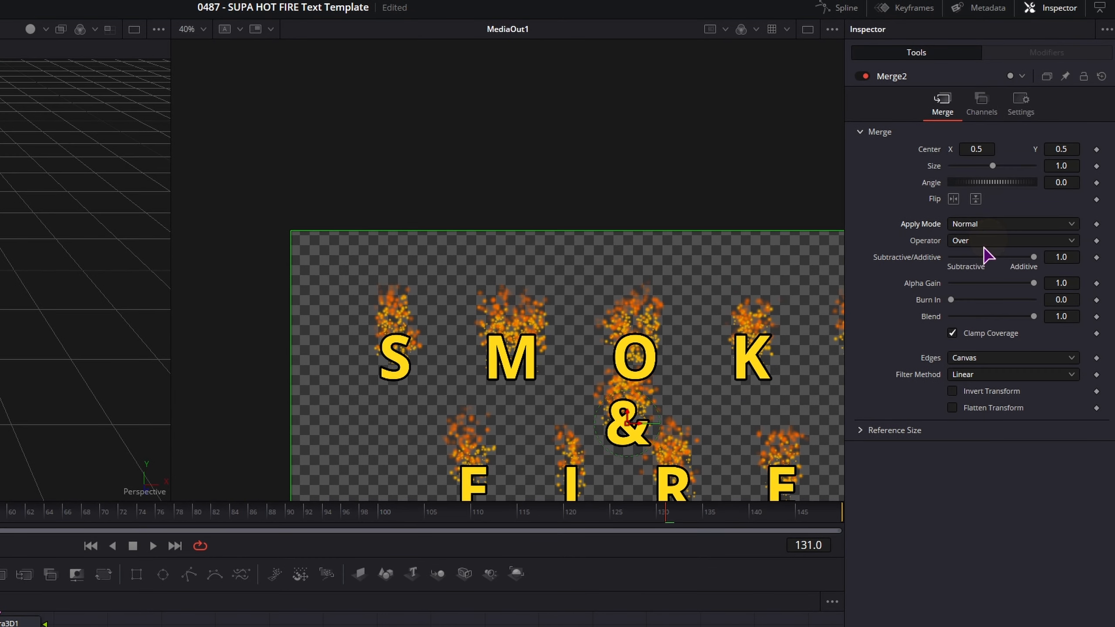
pyautogui.click(979, 225)
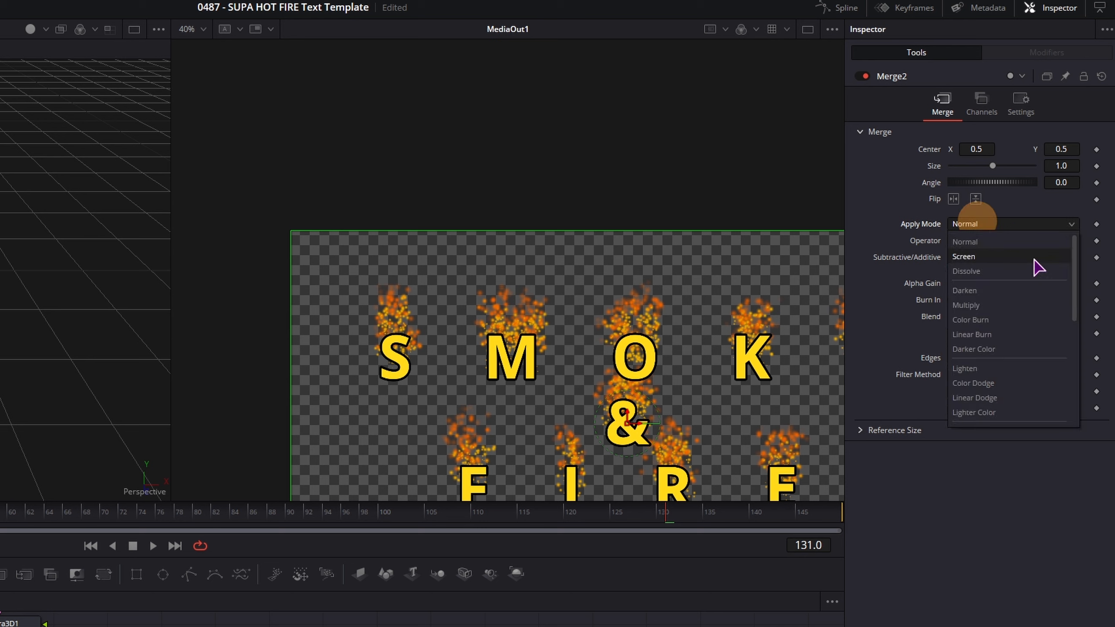
pyautogui.click(982, 308)
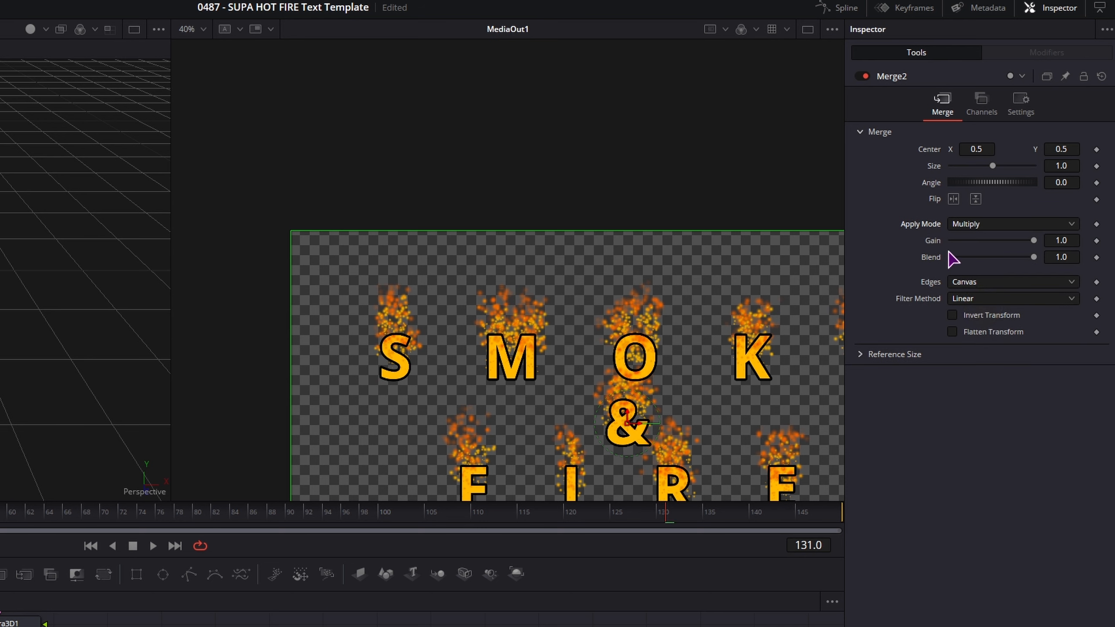
pyautogui.click(972, 226)
pyautogui.click(975, 241)
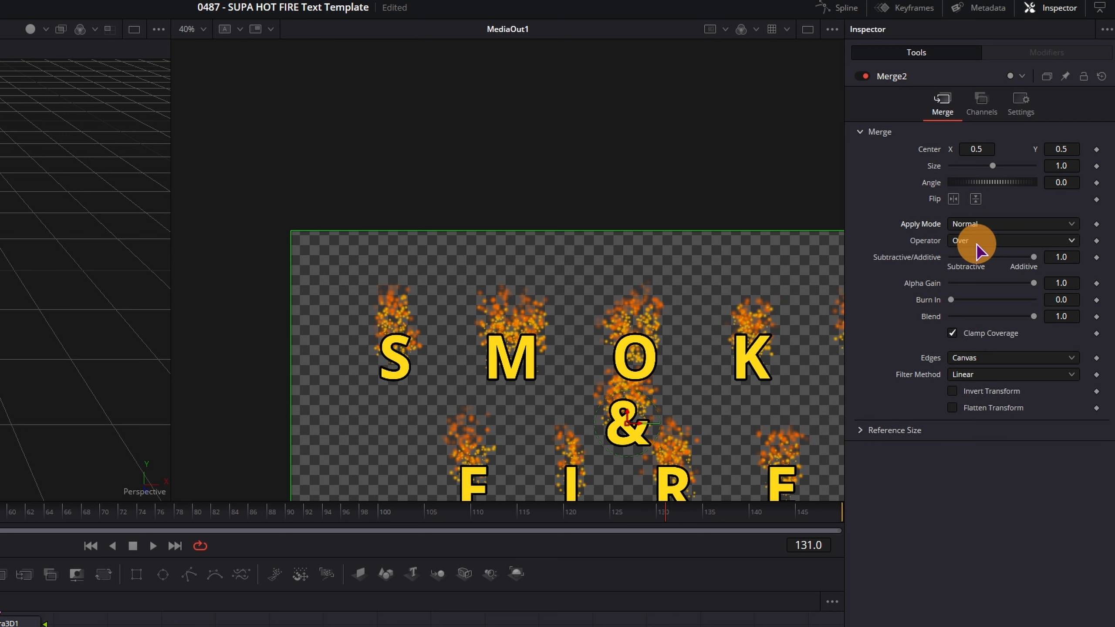
pyautogui.moveTo(1036, 317); pyautogui.dragTo(1067, 327)
pyautogui.click(987, 224)
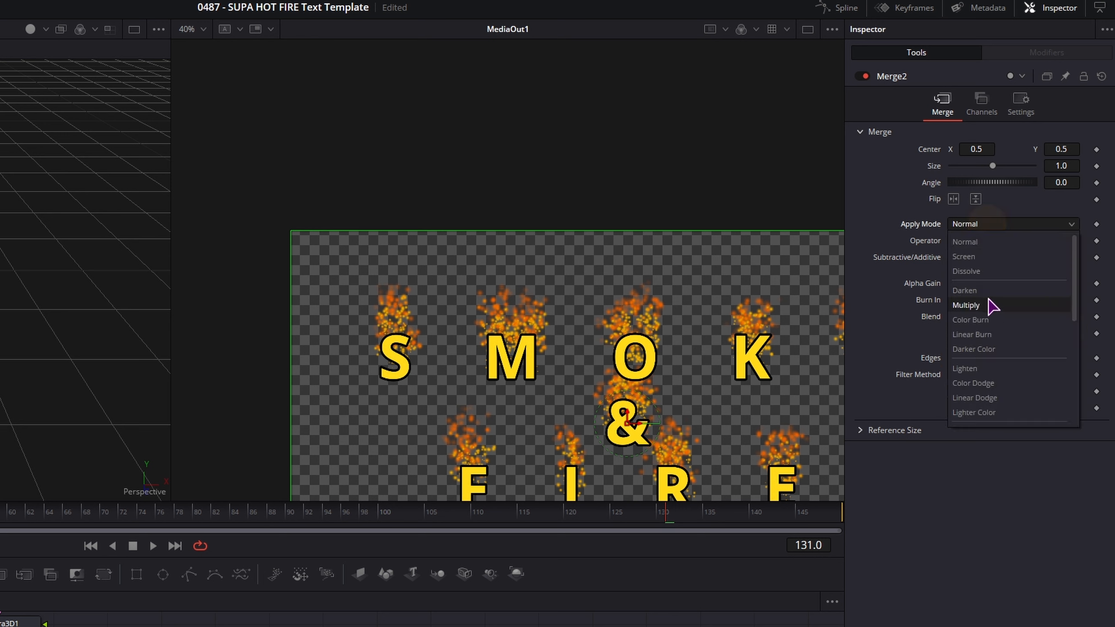
pyautogui.scroll(-1, 1010, 342)
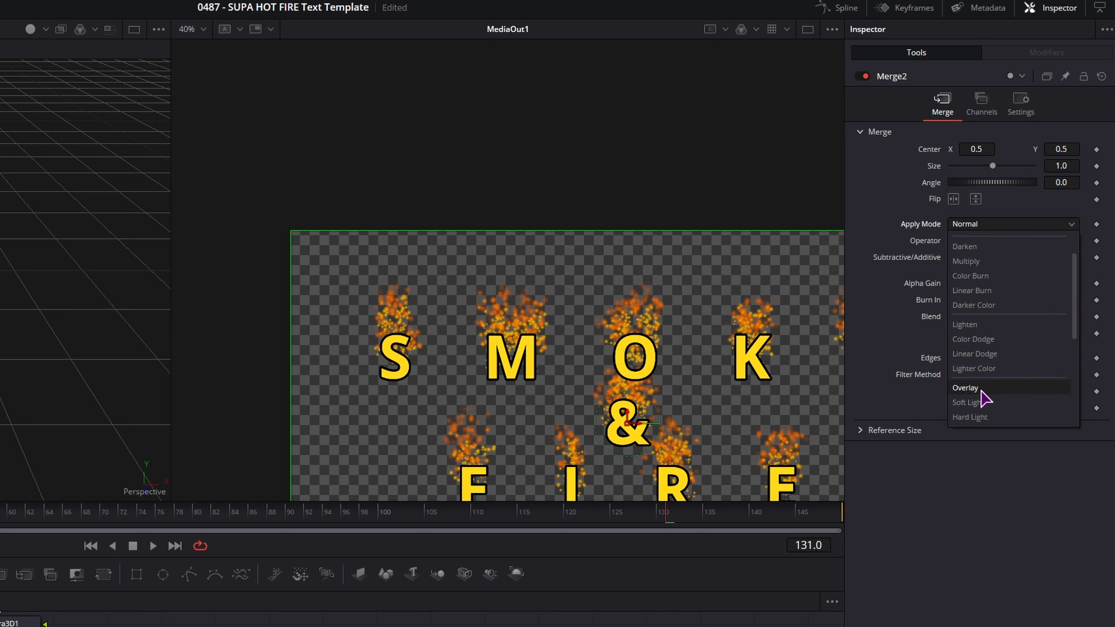
pyautogui.click(979, 388)
pyautogui.click(988, 225)
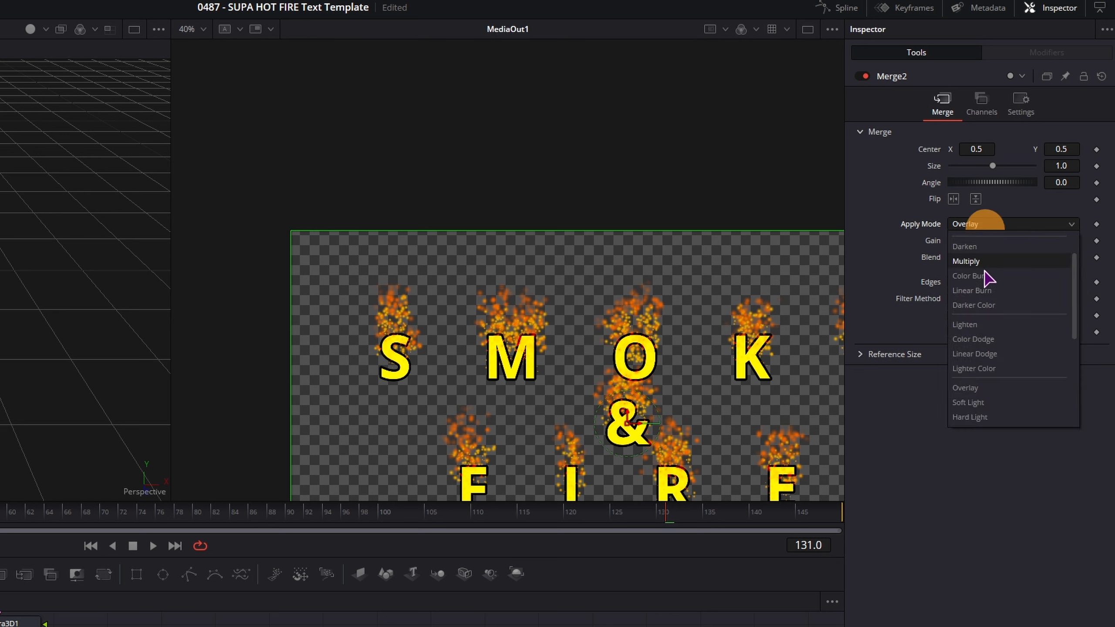
pyautogui.click(985, 402)
pyautogui.click(984, 224)
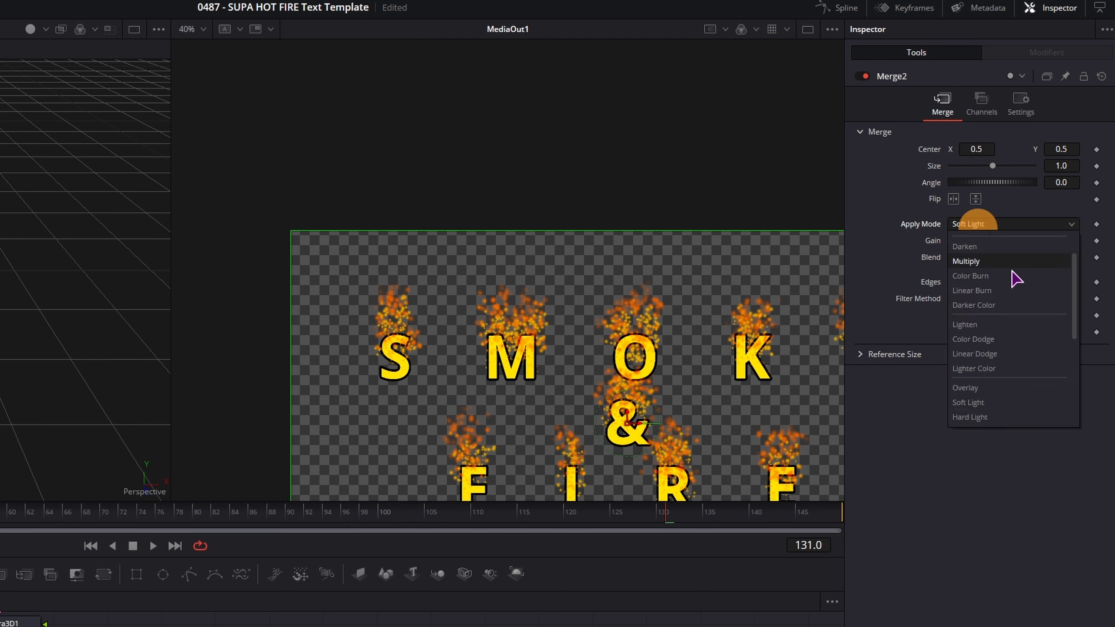
pyautogui.click(988, 263)
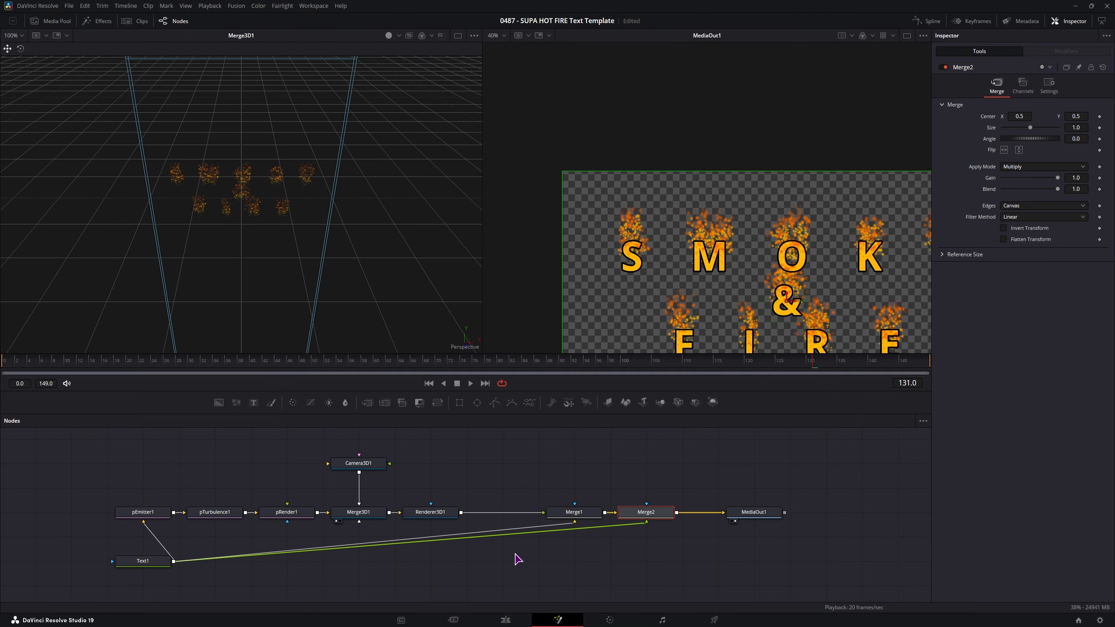
# - Add a Soft Glow node between Renderer3D1 and Merge1
pyautogui.click(506, 550)
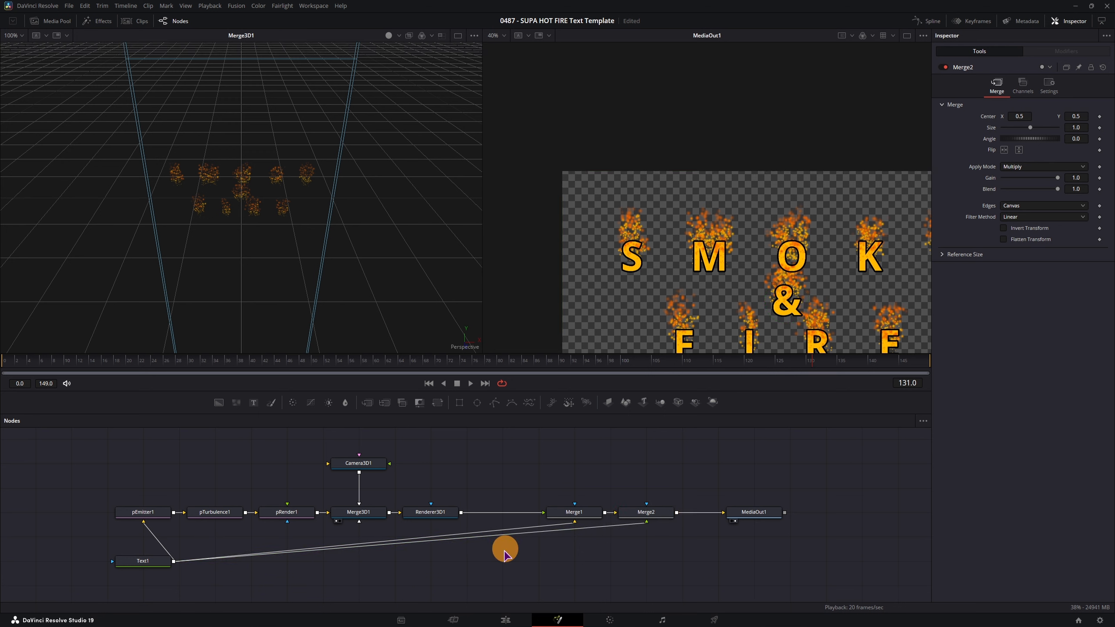
pyautogui.hotkey('shift', 'space')
pyautogui.write('soft')
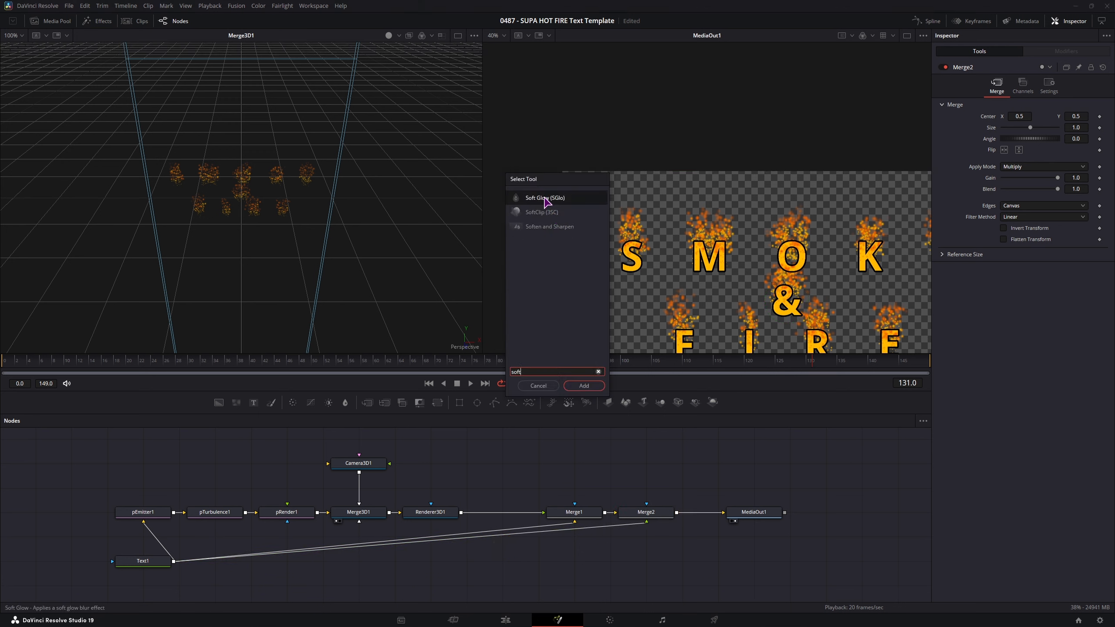
pyautogui.click(584, 385)
pyautogui.moveTo(510, 536)
pyautogui.mouseDown()
pyautogui.moveTo(544, 486)
pyautogui.moveTo(509, 486)
pyautogui.moveTo(502, 519)
pyautogui.mouseUp()
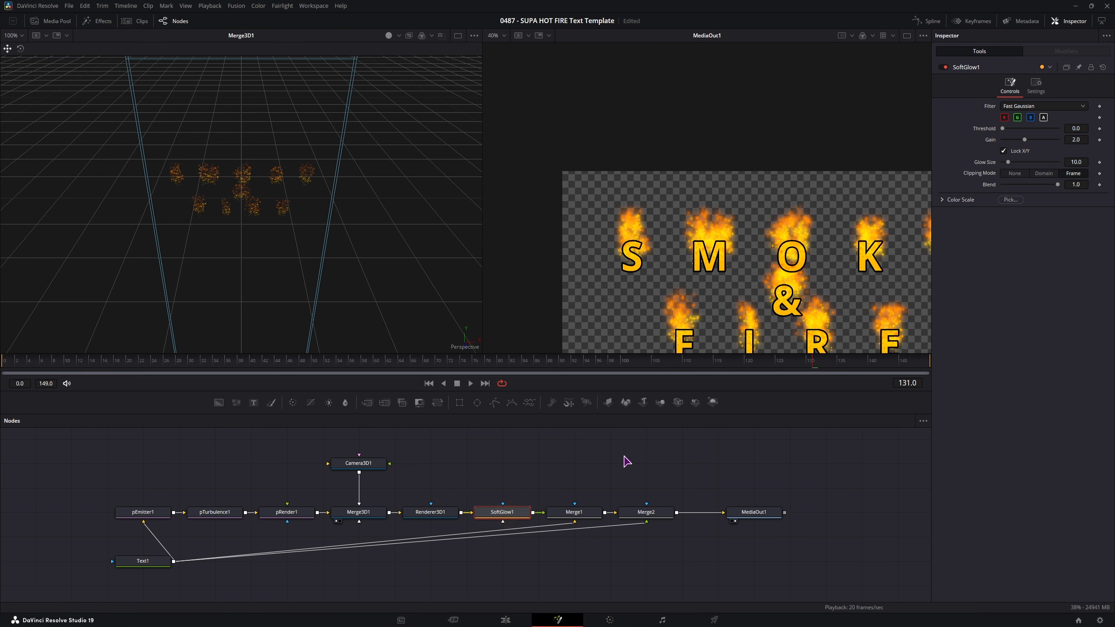
pyautogui.moveTo(648, 490); pyautogui.dragTo(611, 474)
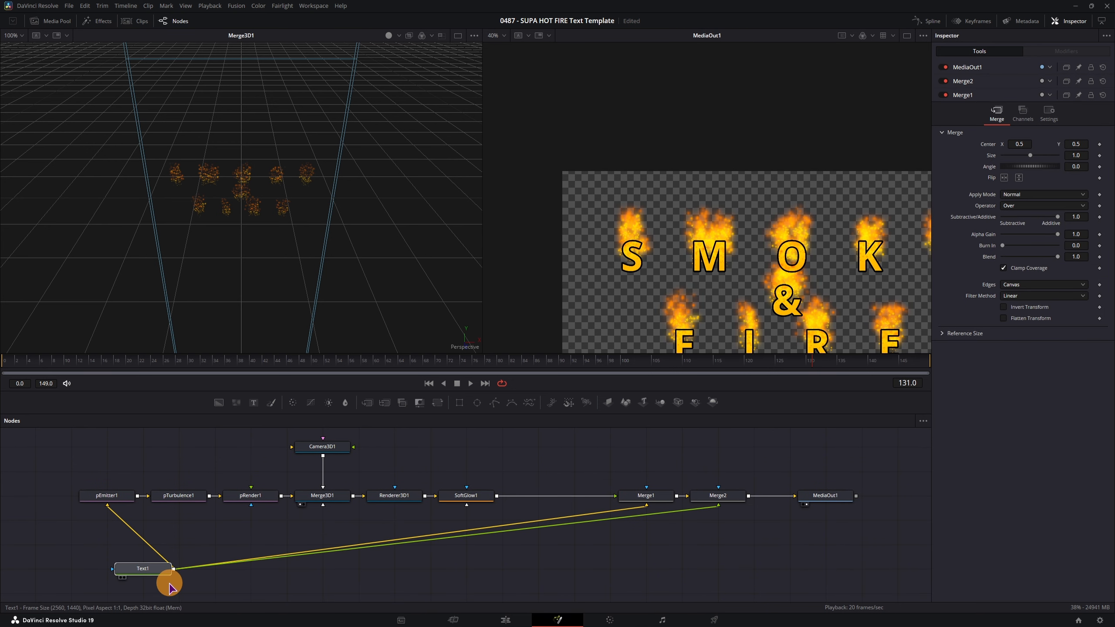
pyautogui.moveTo(169, 584); pyautogui.dragTo(242, 584)
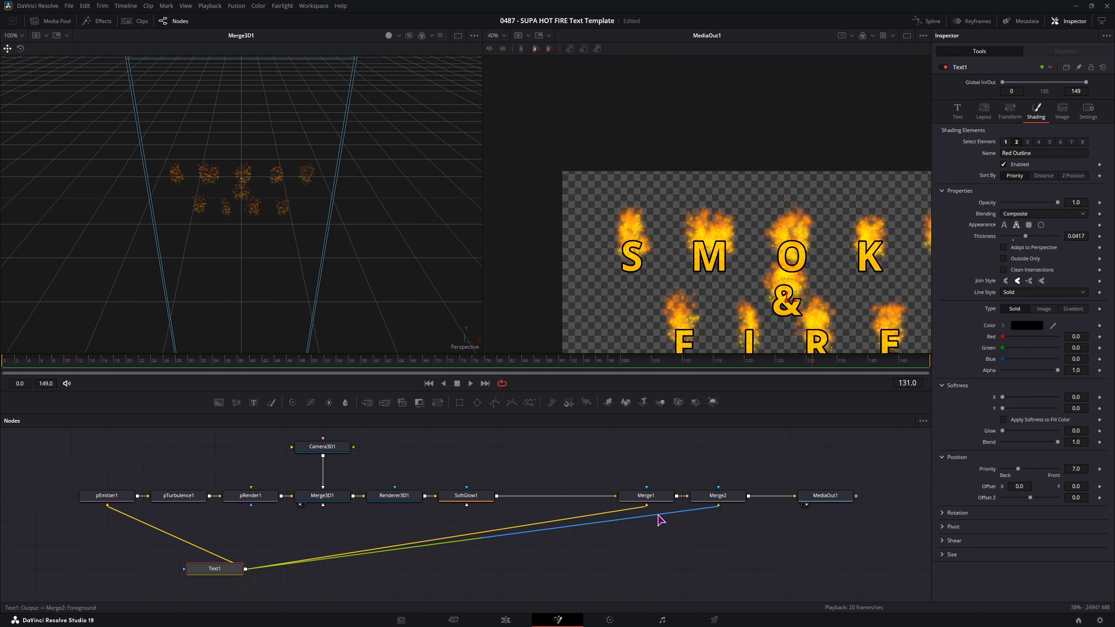
# - Set SoftGlow1 to threshold 0.079, gain 2.559, size 5.5, and paste a copy below the merges
pyautogui.click(477, 498)
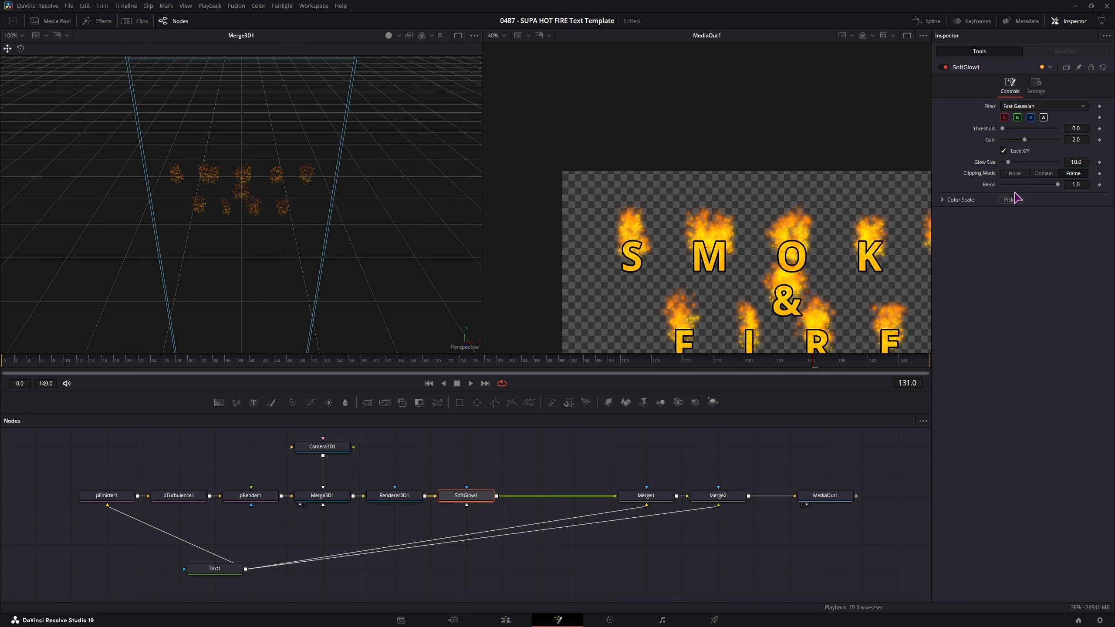
pyautogui.moveTo(1003, 128); pyautogui.dragTo(1029, 144)
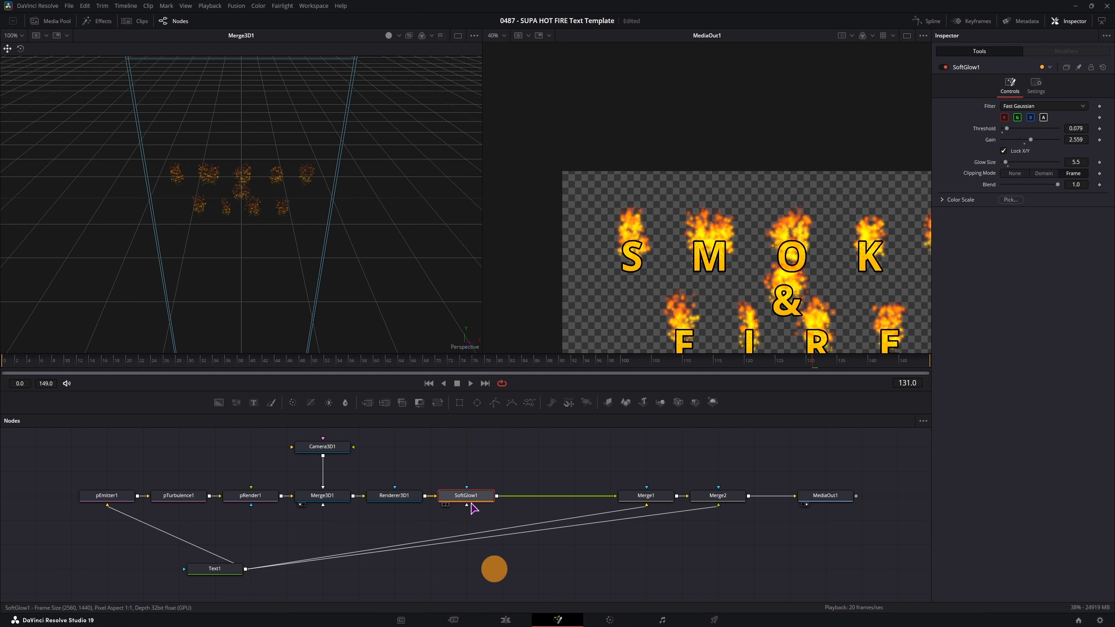
pyautogui.click(470, 502)
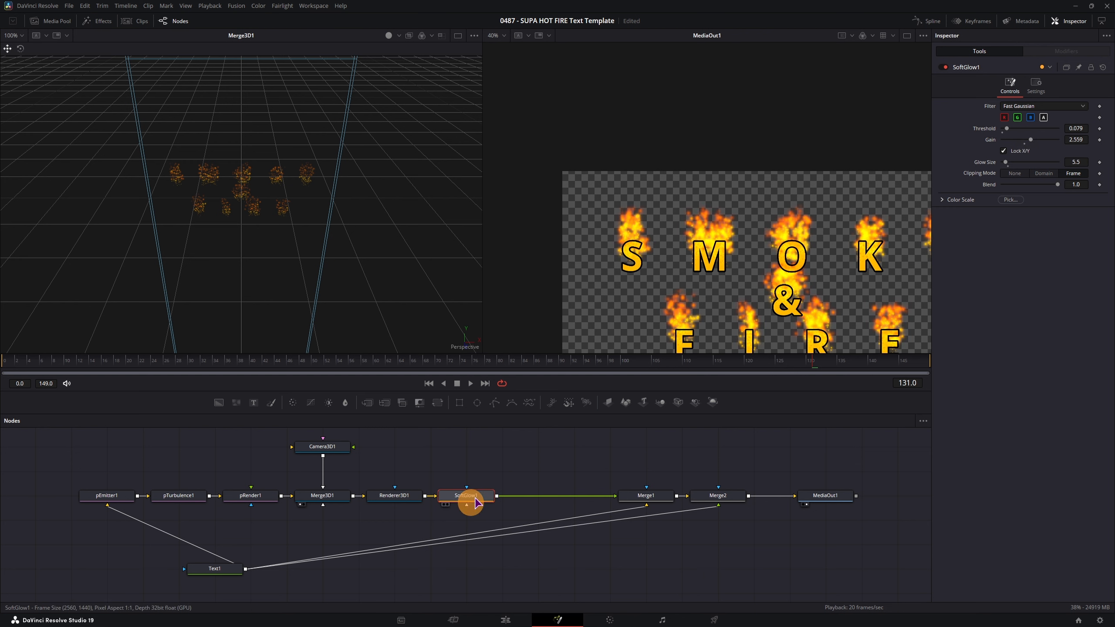
pyautogui.click(578, 562)
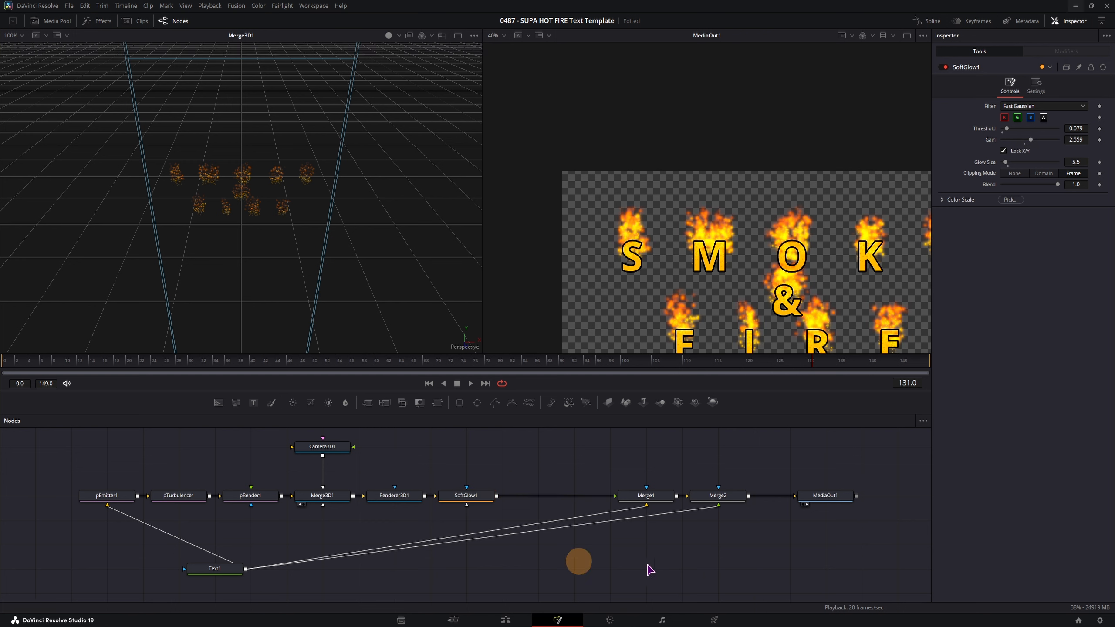
pyautogui.hotkey('ctrl', 'v')
pyautogui.moveTo(575, 569); pyautogui.dragTo(694, 550)
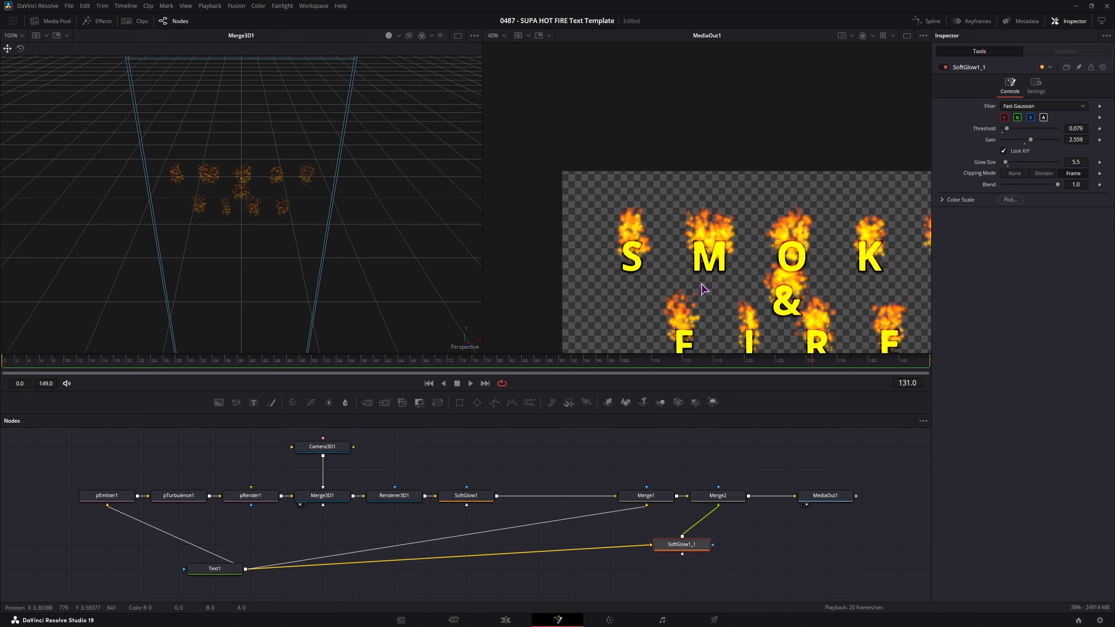
# - Open Merge2's blending settings and test apply modes and Blend strength
pyautogui.click(714, 497)
pyautogui.click(689, 547)
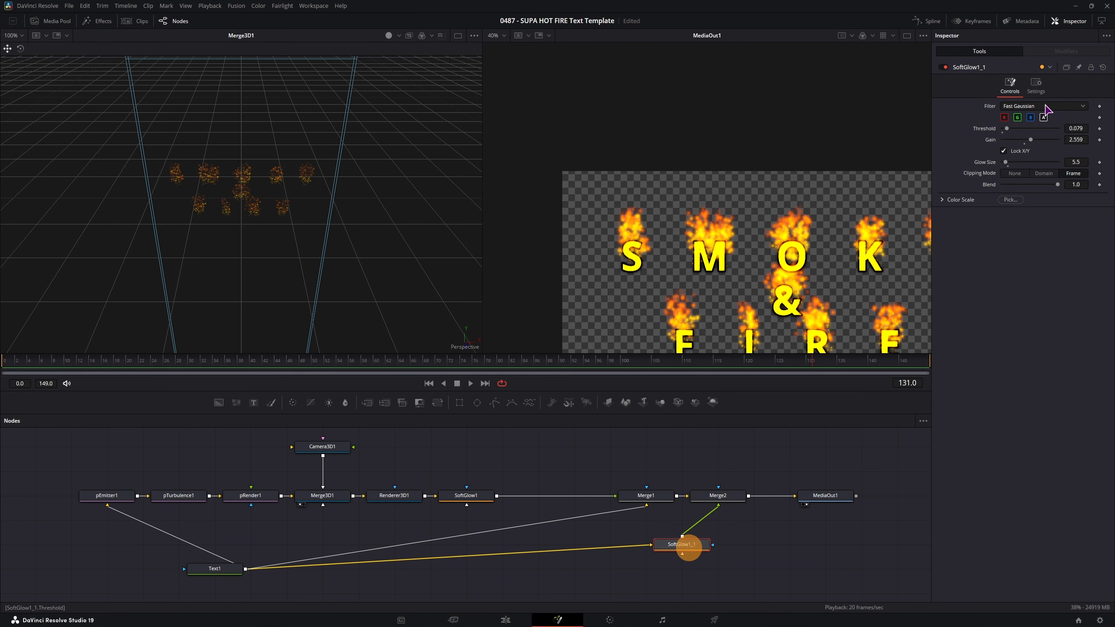
pyautogui.click(718, 495)
pyautogui.click(1023, 168)
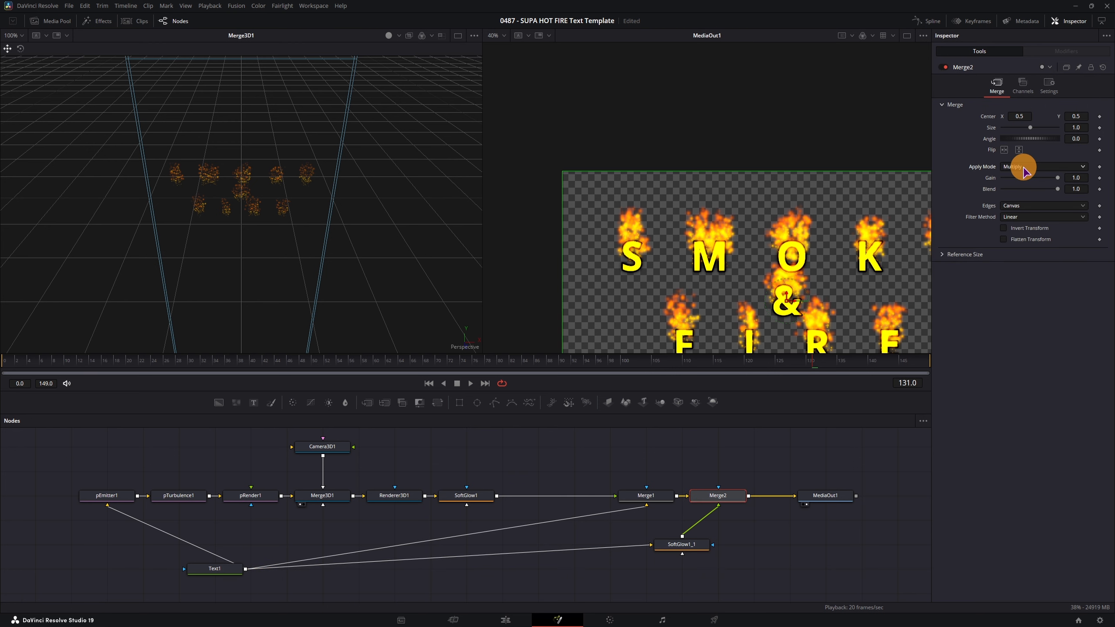
pyautogui.click(1023, 169)
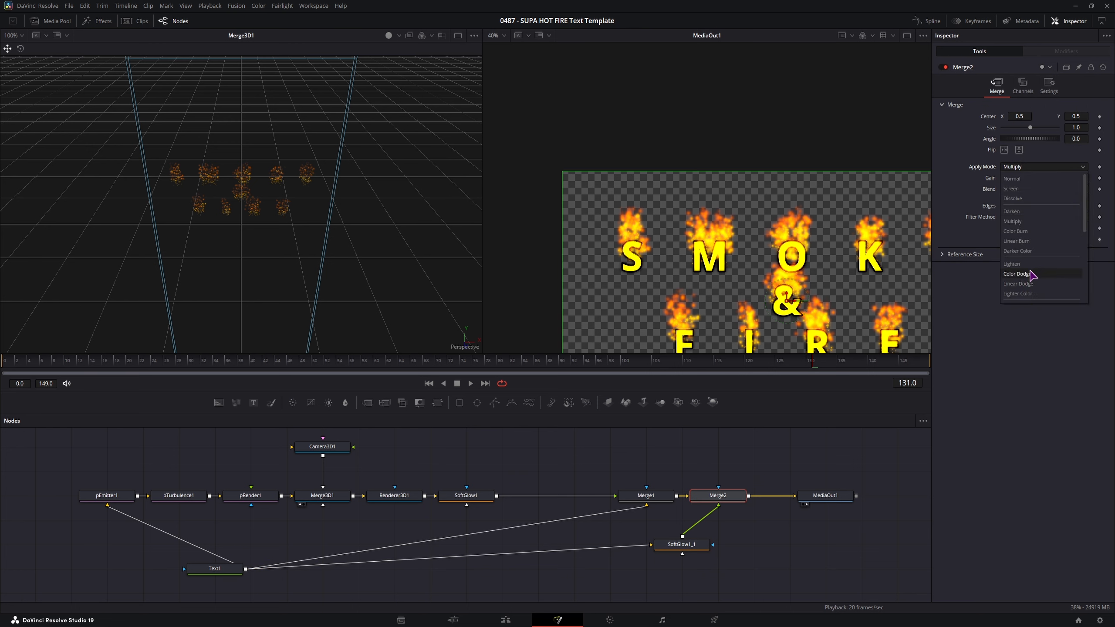
pyautogui.click(1000, 356)
pyautogui.moveTo(1057, 190)
pyautogui.mouseDown()
pyautogui.moveTo(1006, 193)
pyautogui.moveTo(1062, 190)
pyautogui.mouseUp()
pyautogui.moveTo(1063, 190); pyautogui.dragTo(1002, 191)
# - Set Merge2's apply mode to Screen with Blend lowered to 0.252
pyautogui.click(1025, 167)
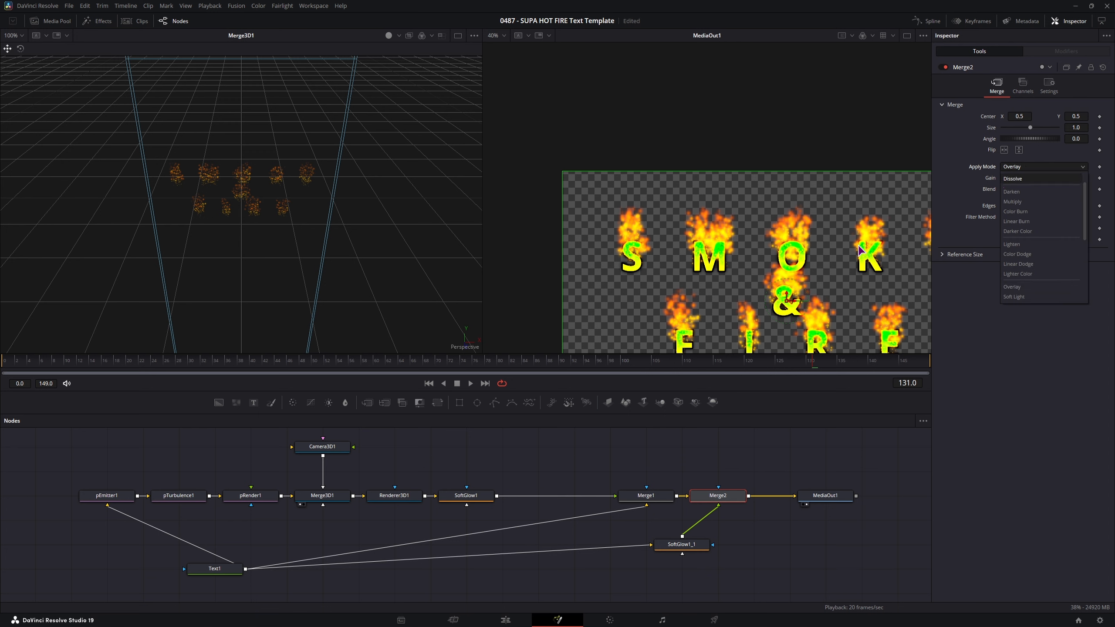
pyautogui.click(1026, 297)
pyautogui.click(1027, 167)
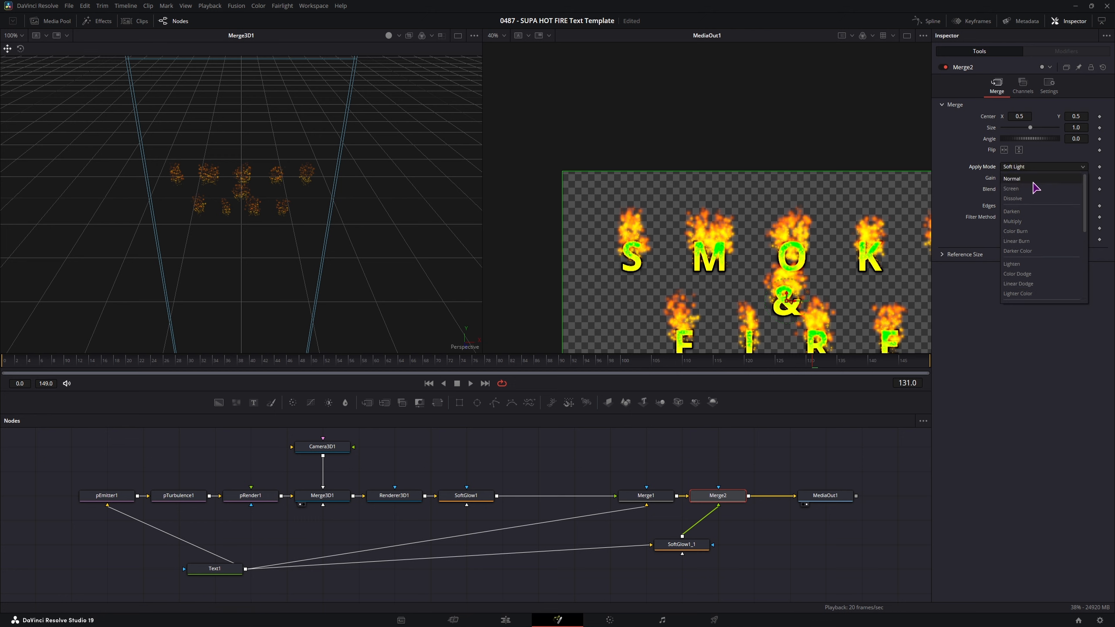
pyautogui.click(1019, 187)
pyautogui.moveTo(1057, 201); pyautogui.dragTo(1014, 215)
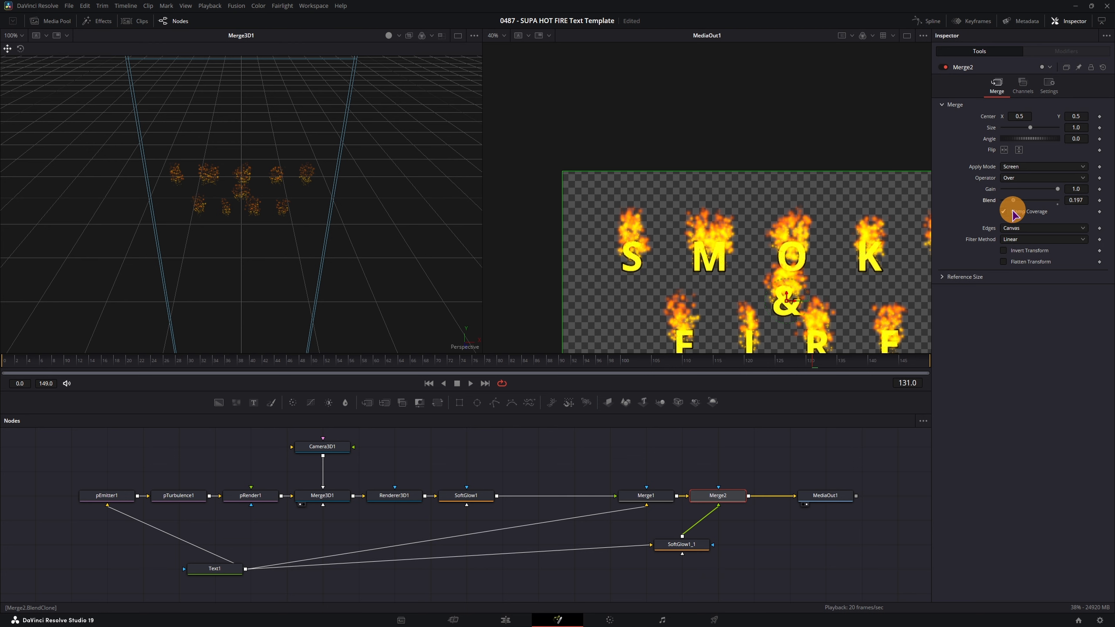
# - Replay the animation from the start with the whole frame in view to check the result
pyautogui.hotkey('ctrl', 'f')
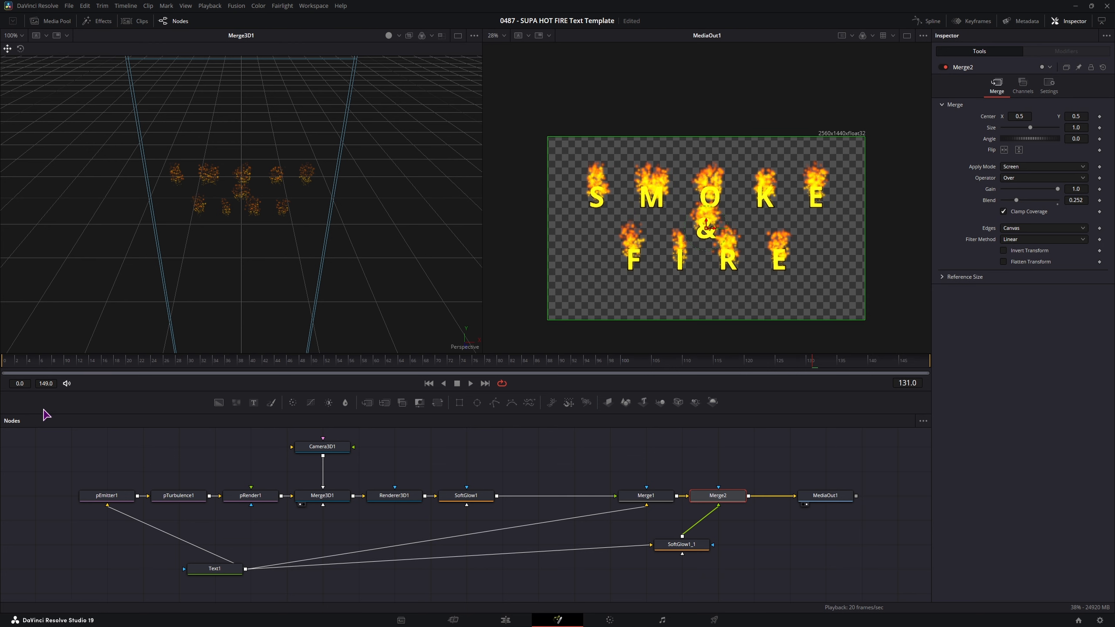
pyautogui.click(9, 365)
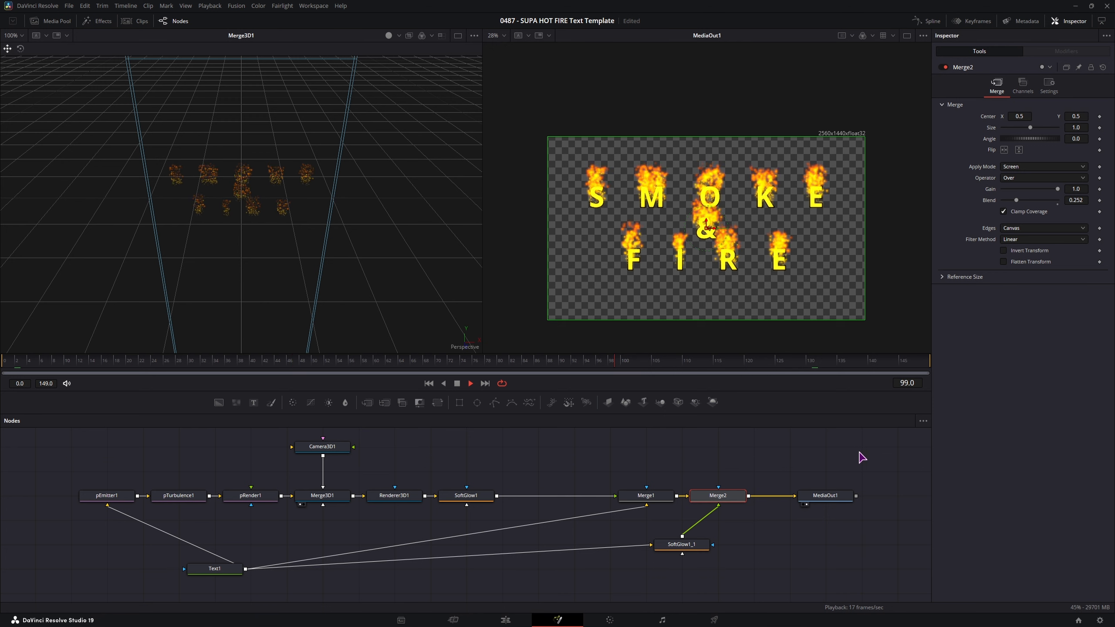
pyautogui.press('space')
pyautogui.click(749, 459)
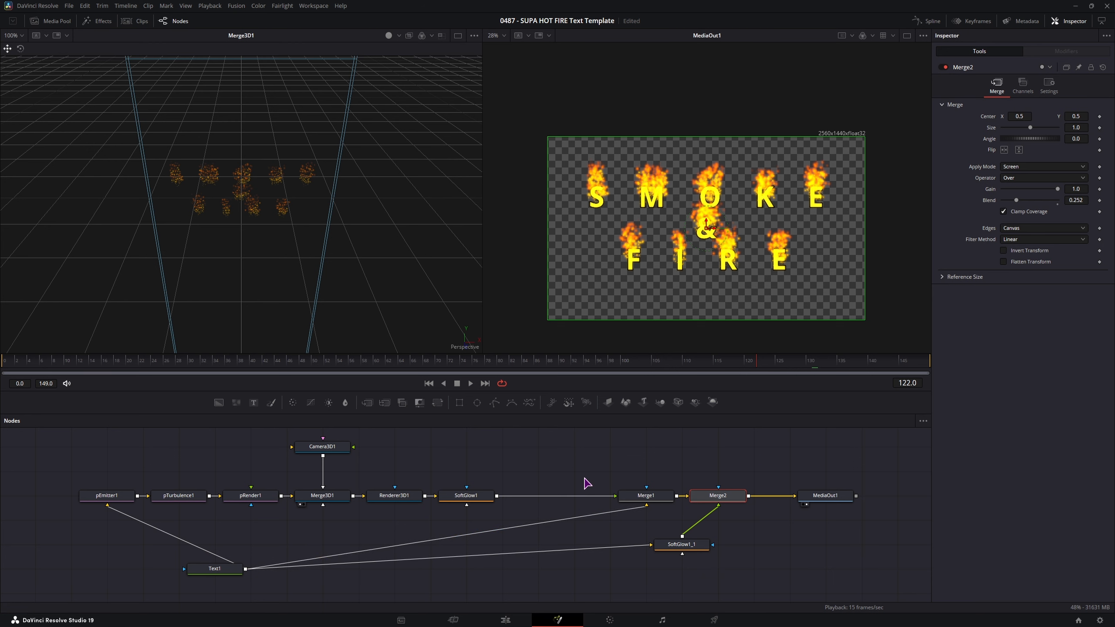
pyautogui.click(546, 470)
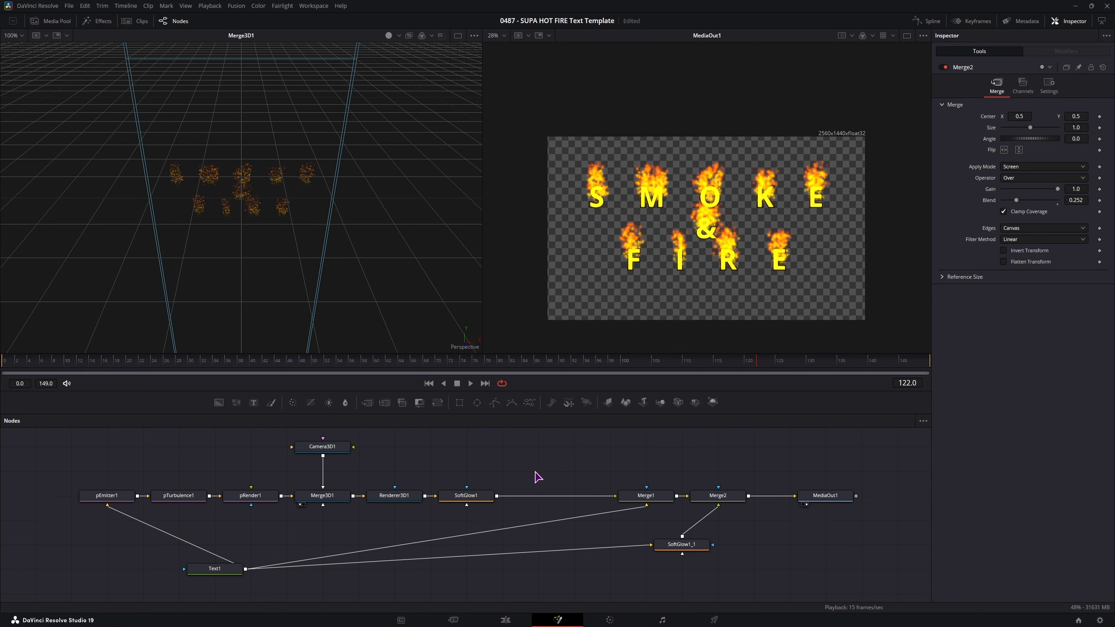
pyautogui.click(536, 472)
# - Find the Smokestack template under Templates > Fusion by searching 'sm', and drop it into the node graph
pyautogui.click(102, 22)
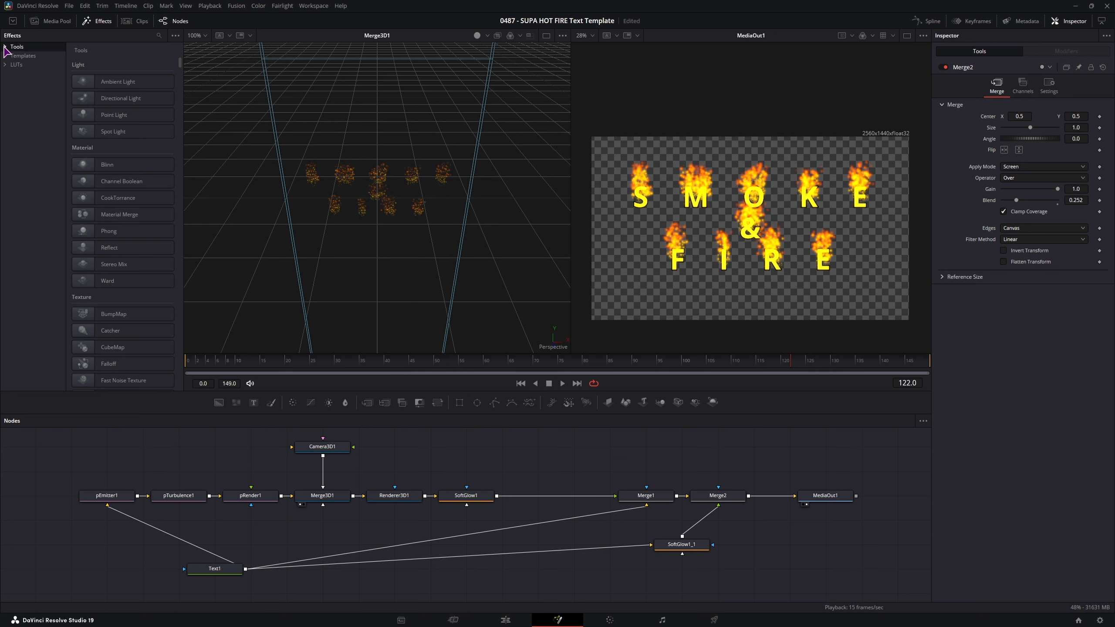
pyautogui.moveTo(506, 586); pyautogui.dragTo(67, 444)
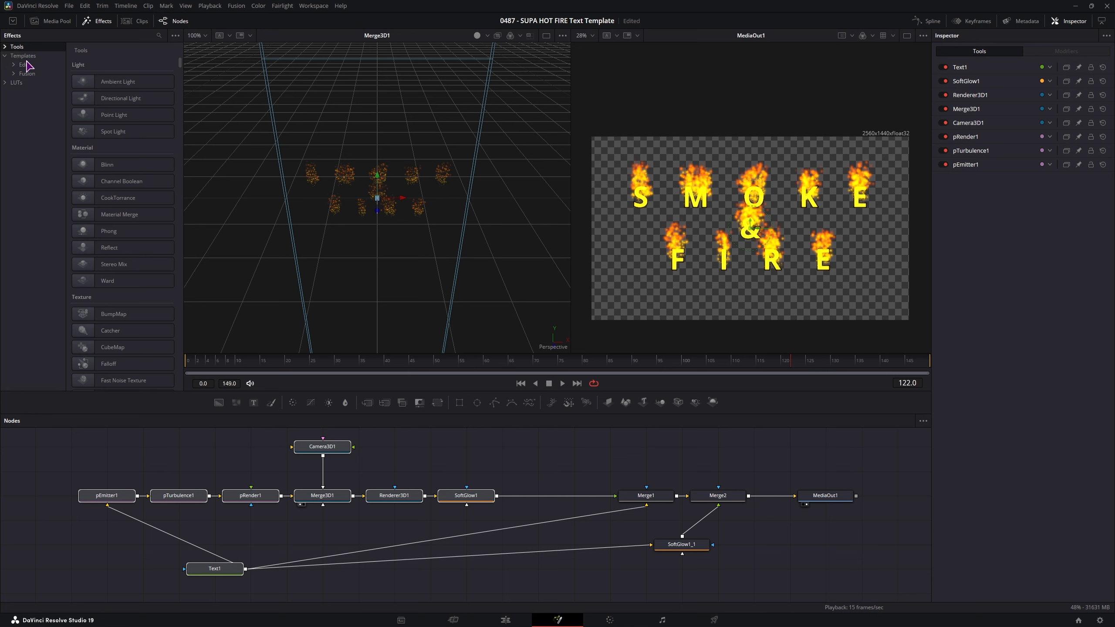
pyautogui.click(27, 74)
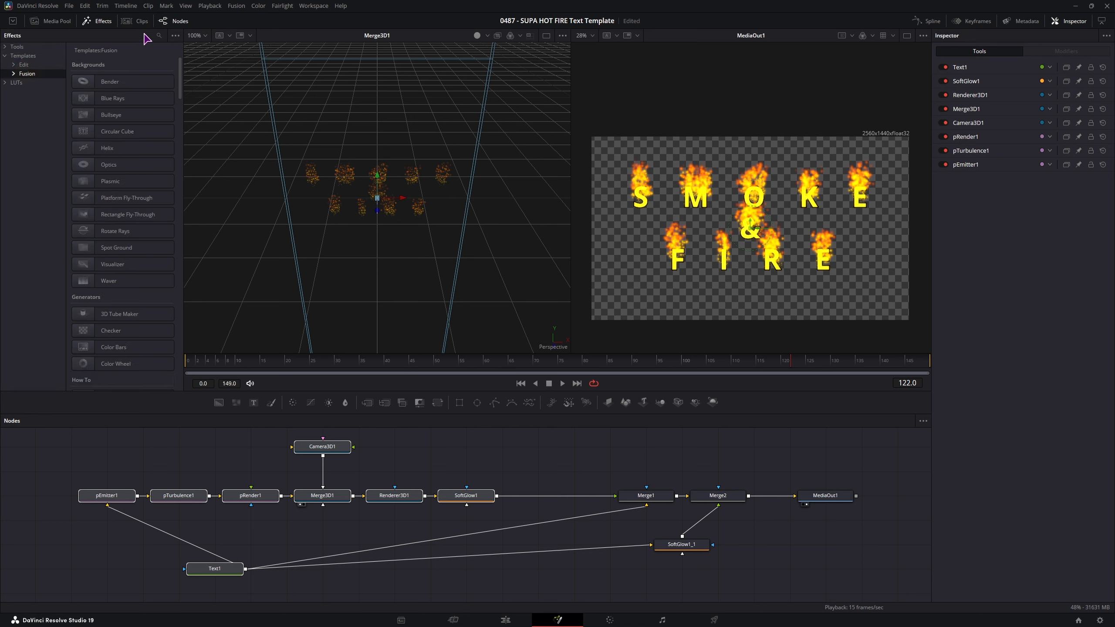
pyautogui.click(159, 35)
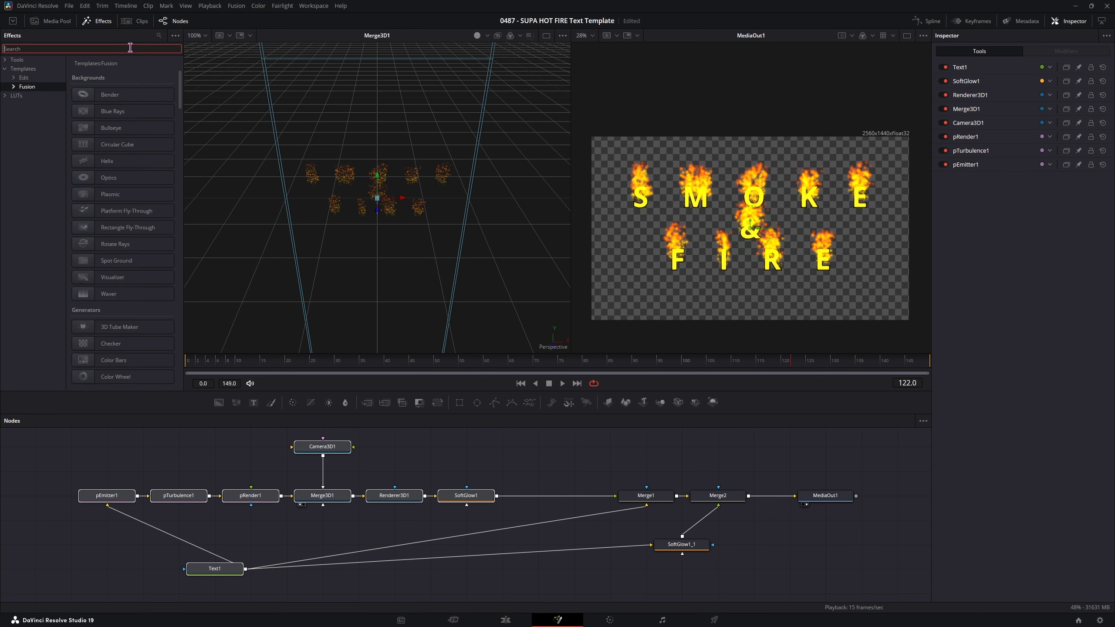
pyautogui.write('fire')
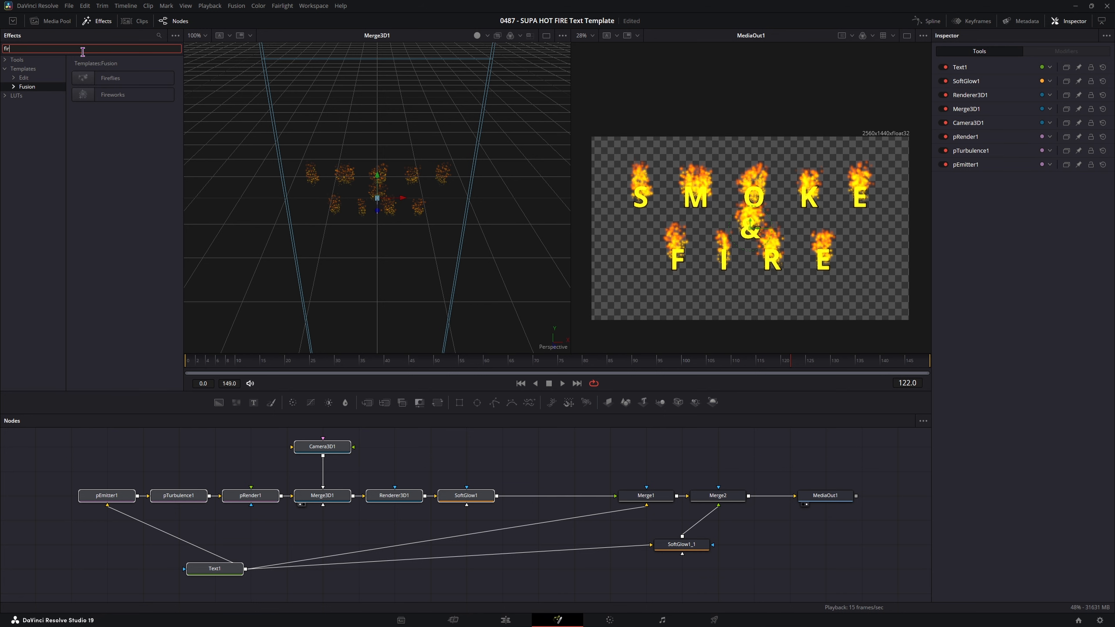
pyautogui.press('BackSpace')
pyautogui.press('BackSpace')
pyautogui.press('BackSpace')
pyautogui.write('sm')
pyautogui.moveTo(90, 81); pyautogui.dragTo(530, 458)
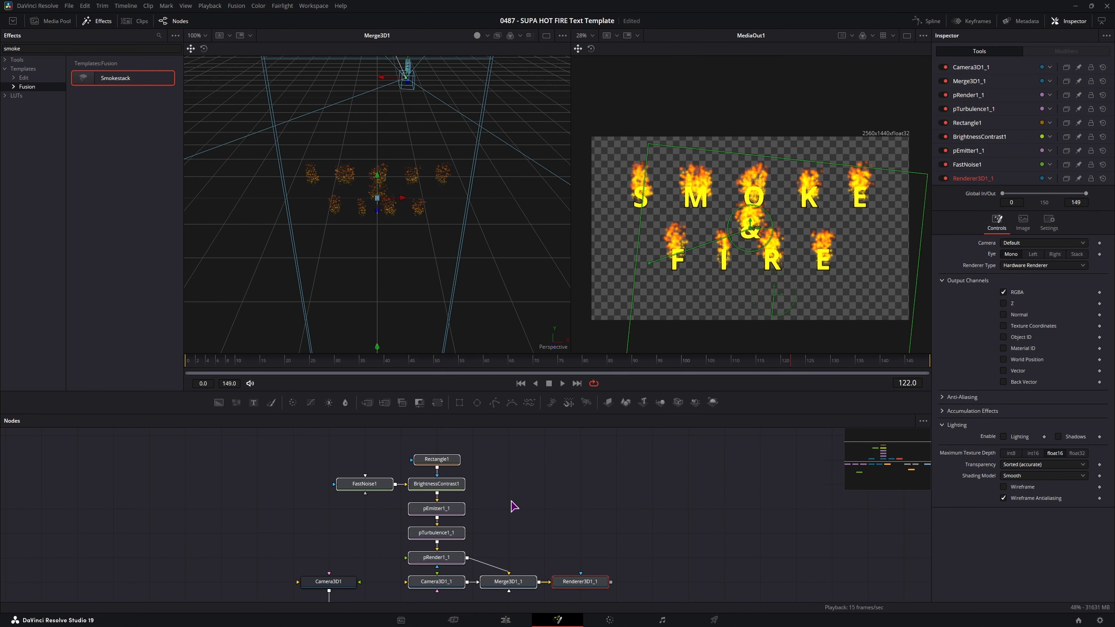
pyautogui.moveTo(514, 501); pyautogui.dragTo(521, 479)
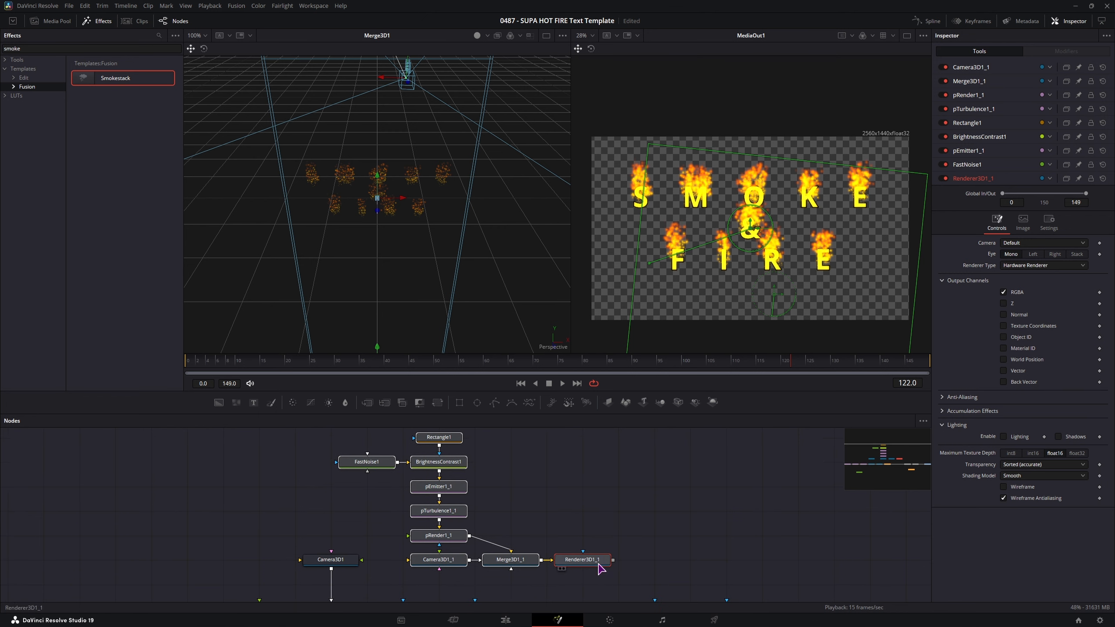
# - View Renderer3D1_1 in the left viewer and play the animation to preview the smoke
pyautogui.click(614, 536)
pyautogui.click(580, 563)
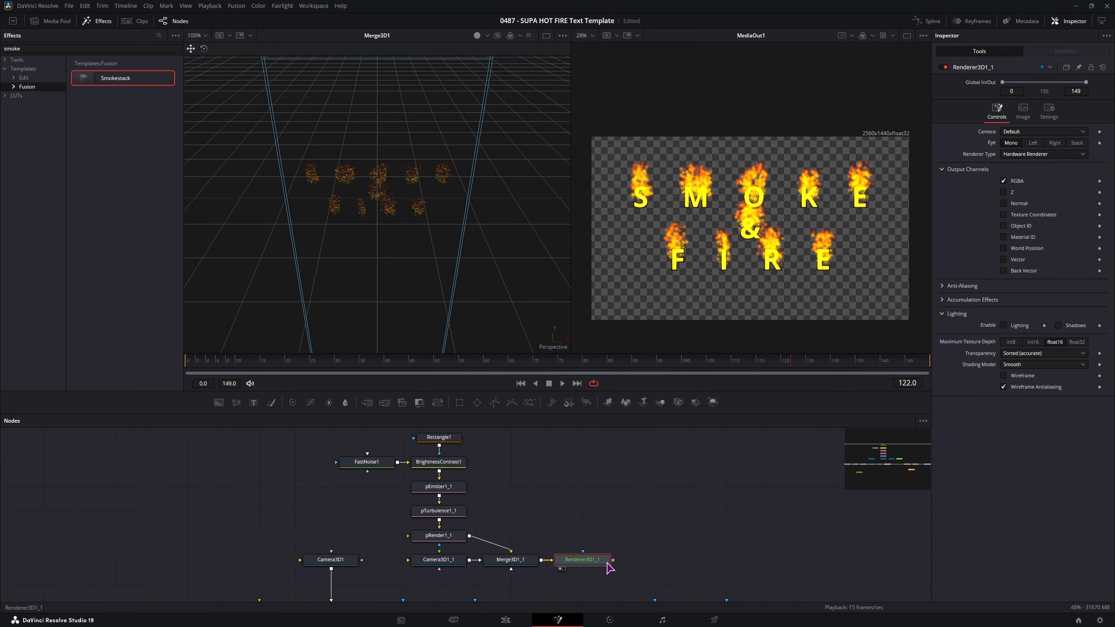
pyautogui.press('1')
pyautogui.press('space')
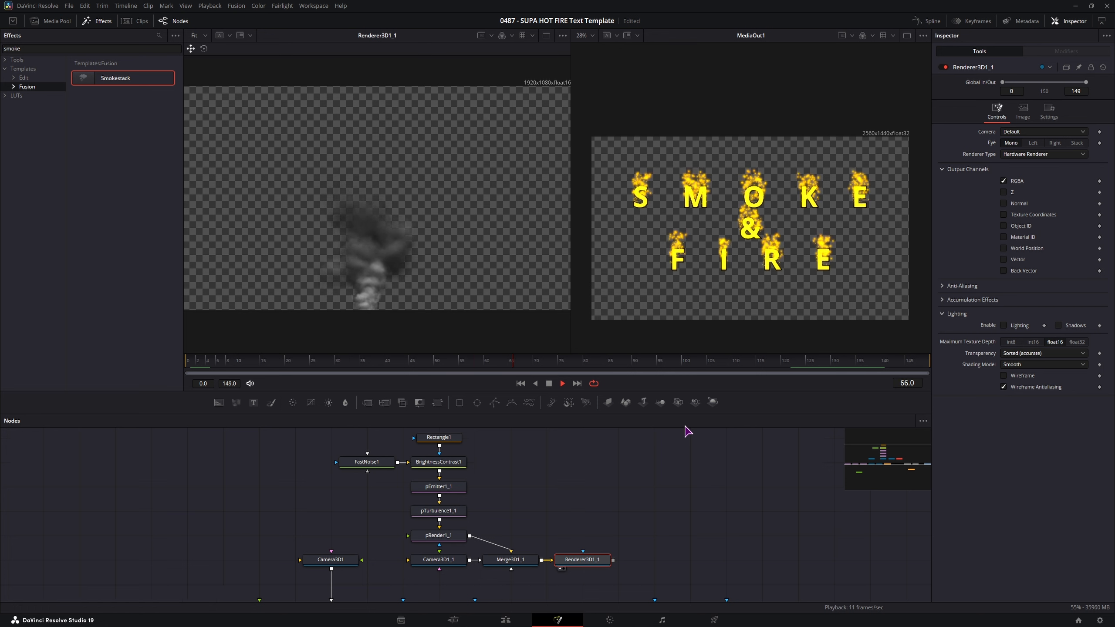
pyautogui.press('space')
# - Rearrange the node graph, moving the smoke nodes up and selecting the fire chain nodes
pyautogui.moveTo(610, 504); pyautogui.dragTo(687, 449)
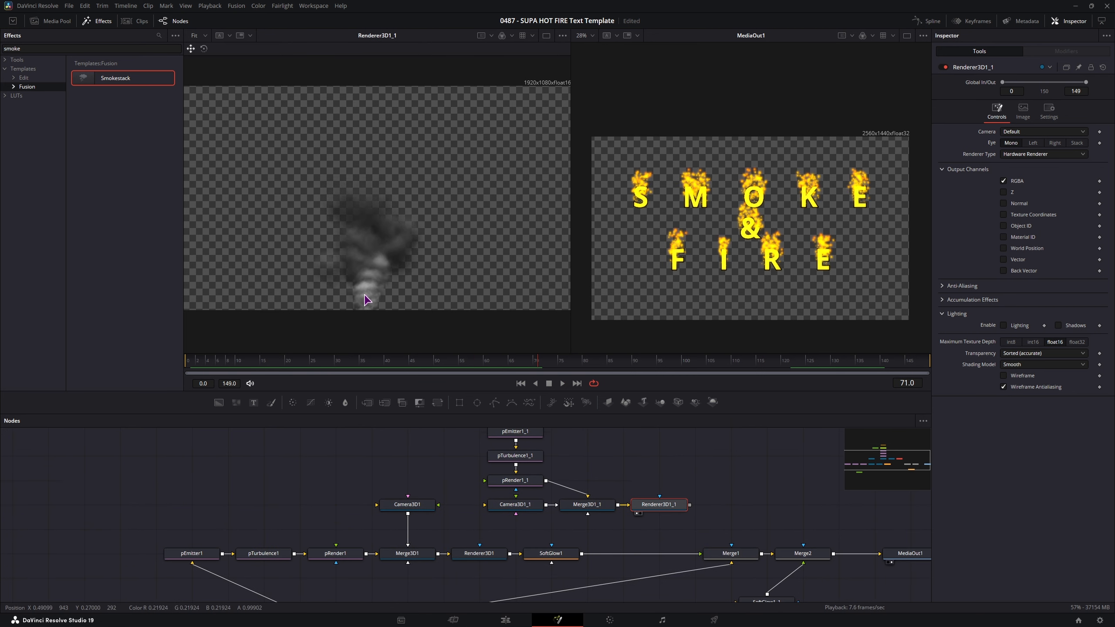
pyautogui.moveTo(492, 448); pyautogui.dragTo(345, 488)
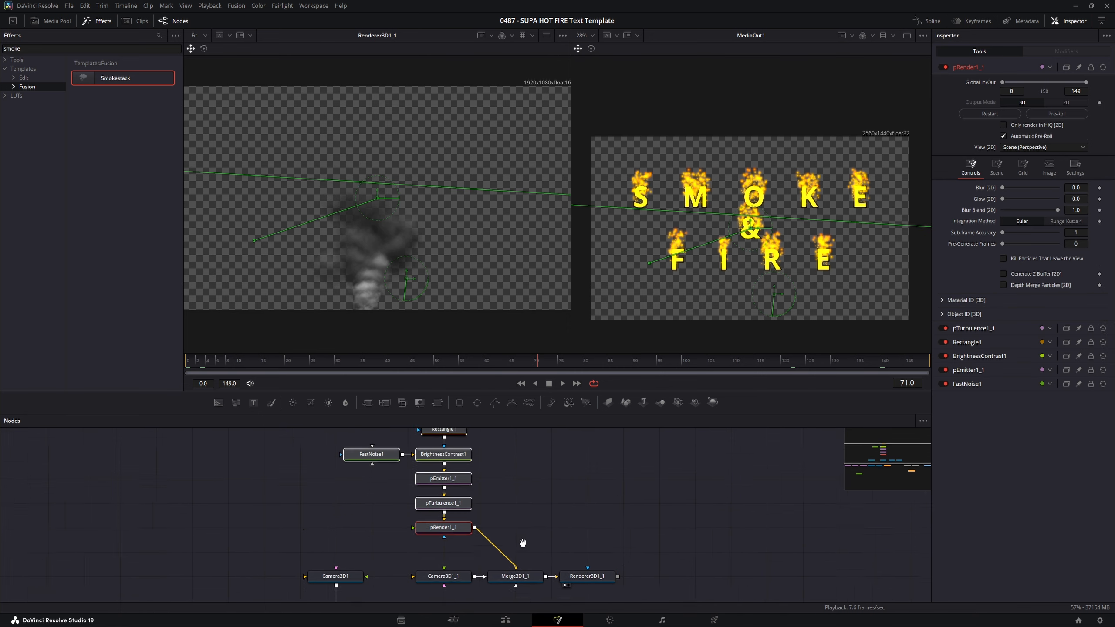
pyautogui.moveTo(522, 543); pyautogui.dragTo(554, 432)
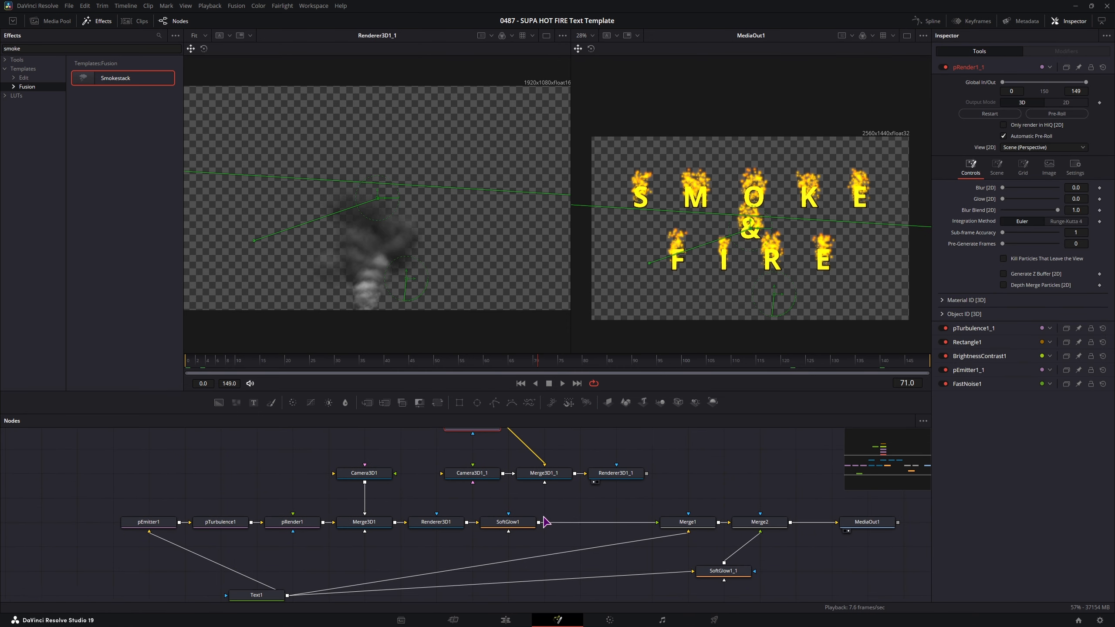
pyautogui.moveTo(429, 544); pyautogui.dragTo(451, 560)
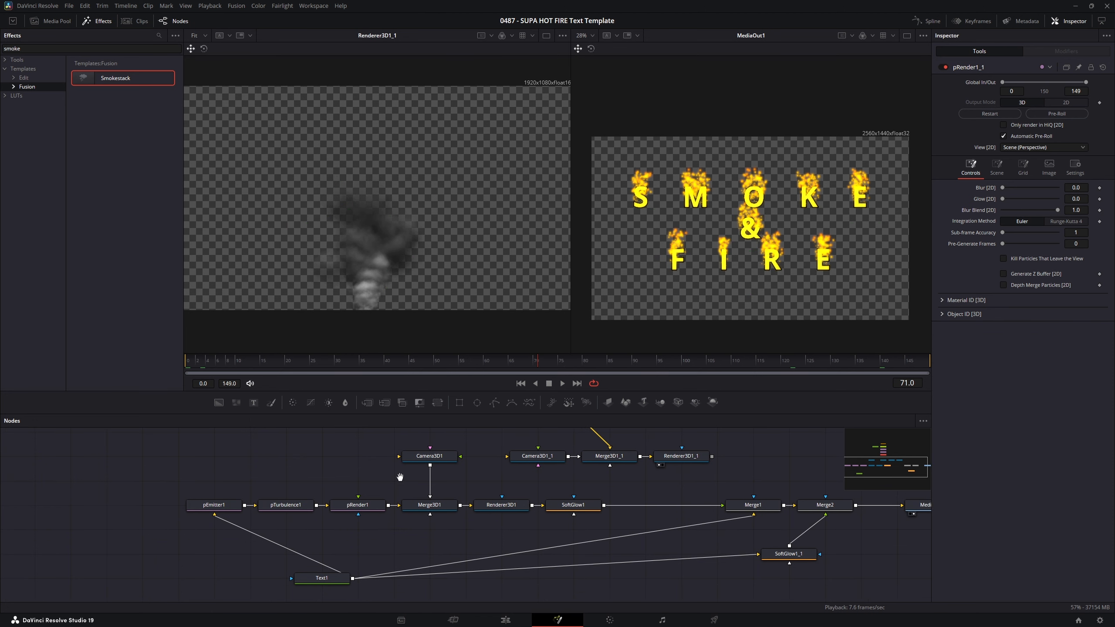
pyautogui.moveTo(400, 477); pyautogui.dragTo(408, 498)
pyautogui.moveTo(578, 552); pyautogui.dragTo(219, 533)
pyautogui.moveTo(675, 494); pyautogui.dragTo(589, 549)
# - Move the nine smoke nodes into the gap before Merge1 and disconnect SoftGlow1 from Merge1
pyautogui.moveTo(637, 562); pyautogui.dragTo(407, 429)
pyautogui.moveTo(593, 533); pyautogui.dragTo(483, 552)
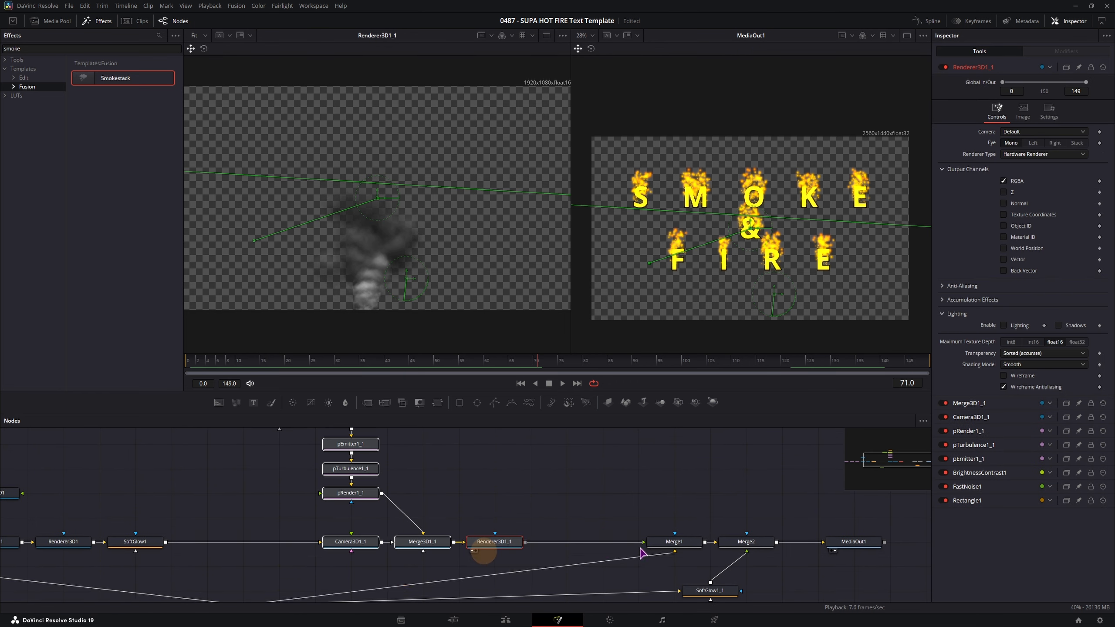
pyautogui.moveTo(643, 543); pyautogui.dragTo(212, 511)
pyautogui.moveTo(212, 511); pyautogui.dragTo(212, 511)
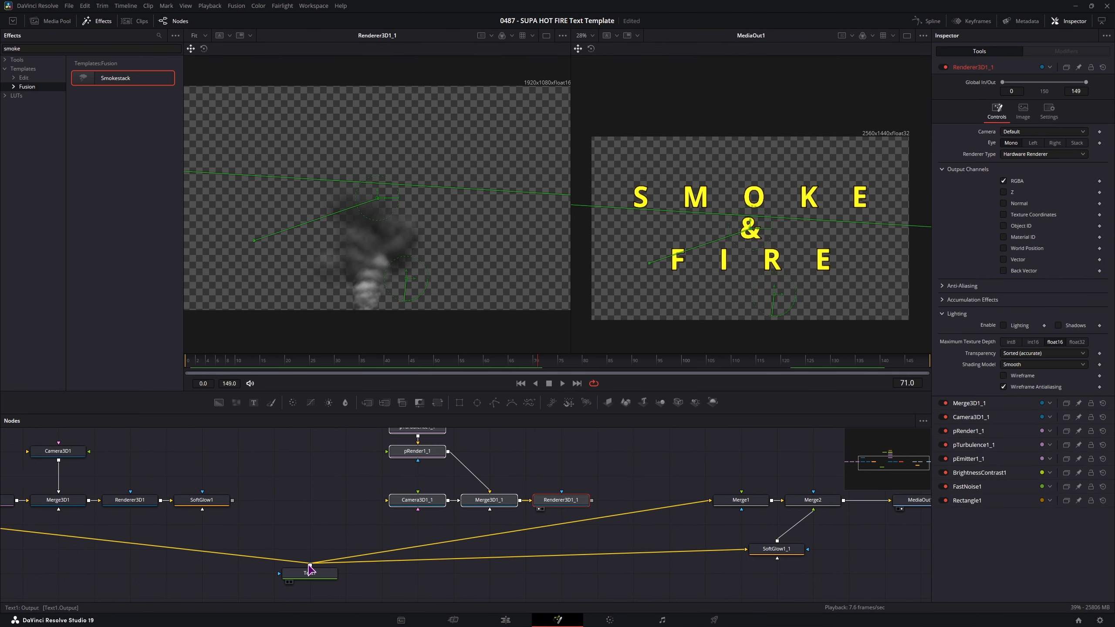
# - Inspect pEmitter1_1's Region settings in the smoke emitter chain
pyautogui.moveTo(306, 502); pyautogui.dragTo(340, 588)
pyautogui.moveTo(347, 547); pyautogui.dragTo(351, 531)
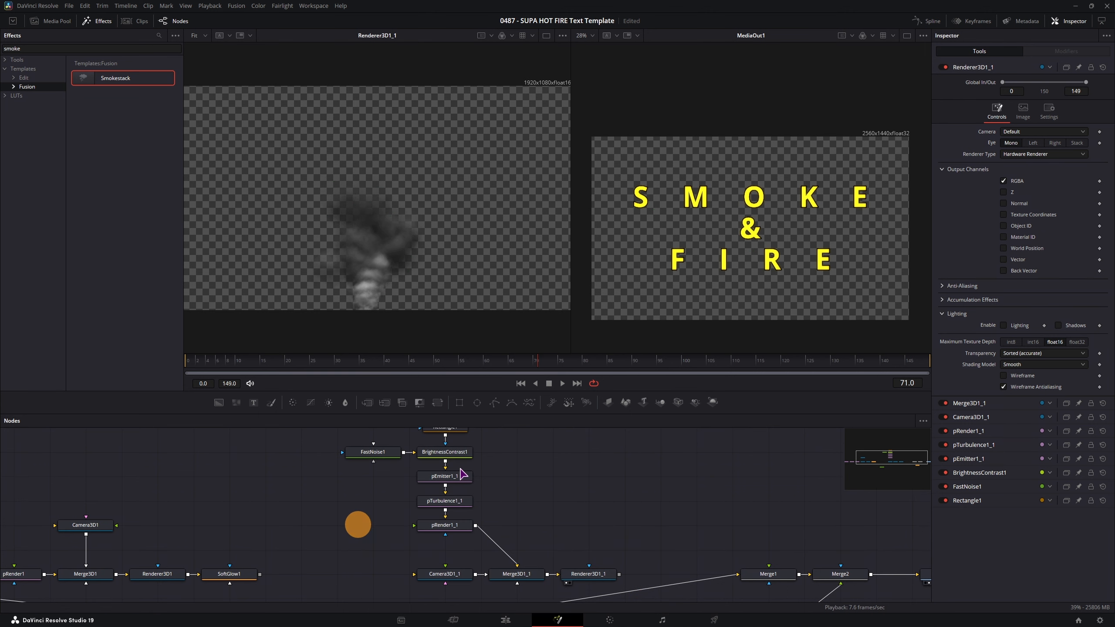
pyautogui.click(444, 476)
pyautogui.click(1049, 84)
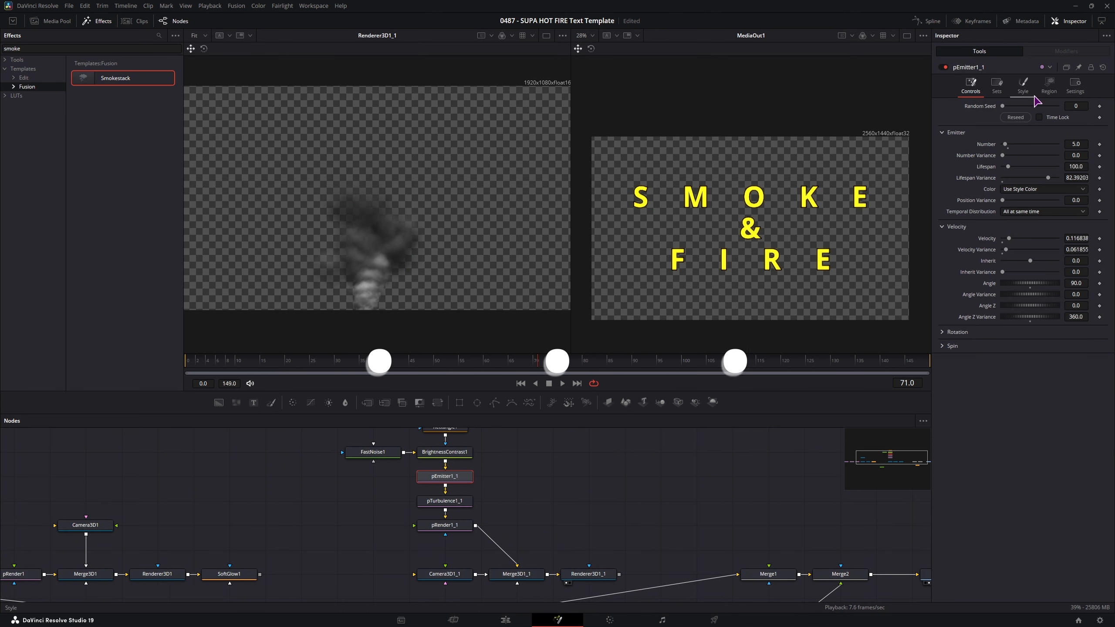
pyautogui.moveTo(552, 537); pyautogui.dragTo(619, 502)
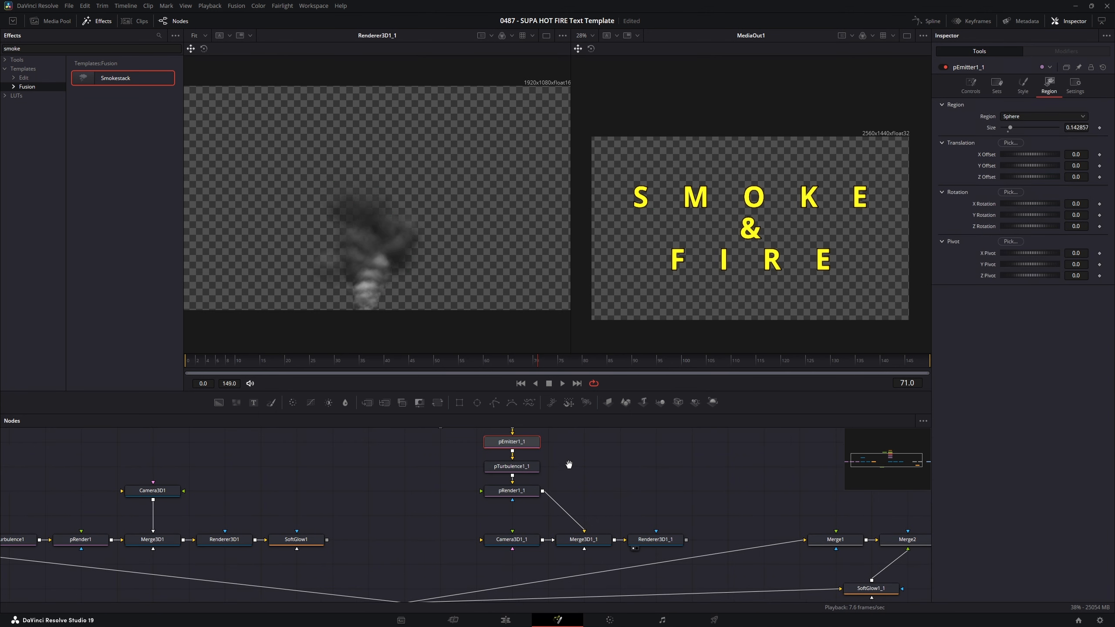
pyautogui.moveTo(569, 465); pyautogui.dragTo(513, 517)
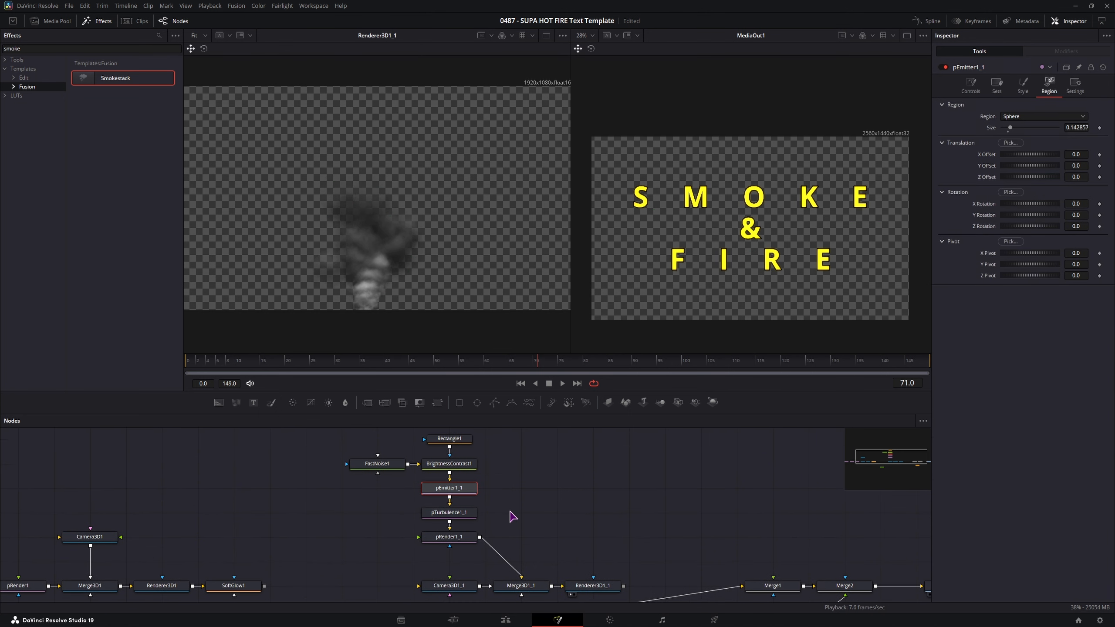
# - Select the six smoke source nodes, including Rectangle1, and add a new pEmitter2 node
pyautogui.click(334, 550)
pyautogui.moveTo(341, 553)
pyautogui.mouseDown()
pyautogui.moveTo(358, 434)
pyautogui.moveTo(338, 552)
pyautogui.mouseUp()
pyautogui.moveTo(336, 551); pyautogui.dragTo(470, 439)
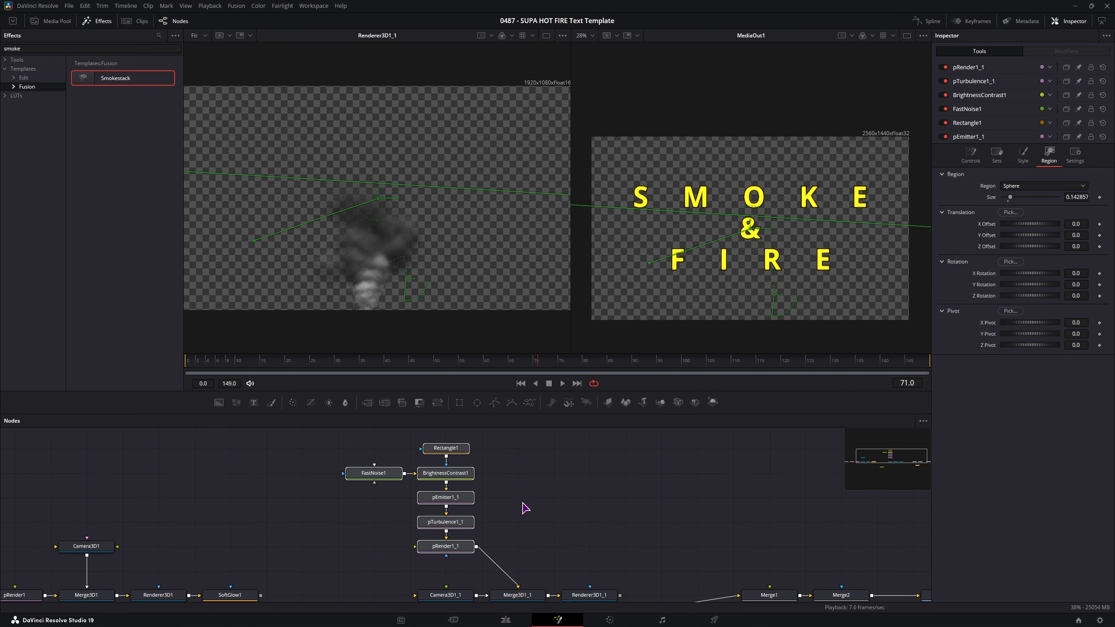
pyautogui.moveTo(525, 505); pyautogui.dragTo(505, 491)
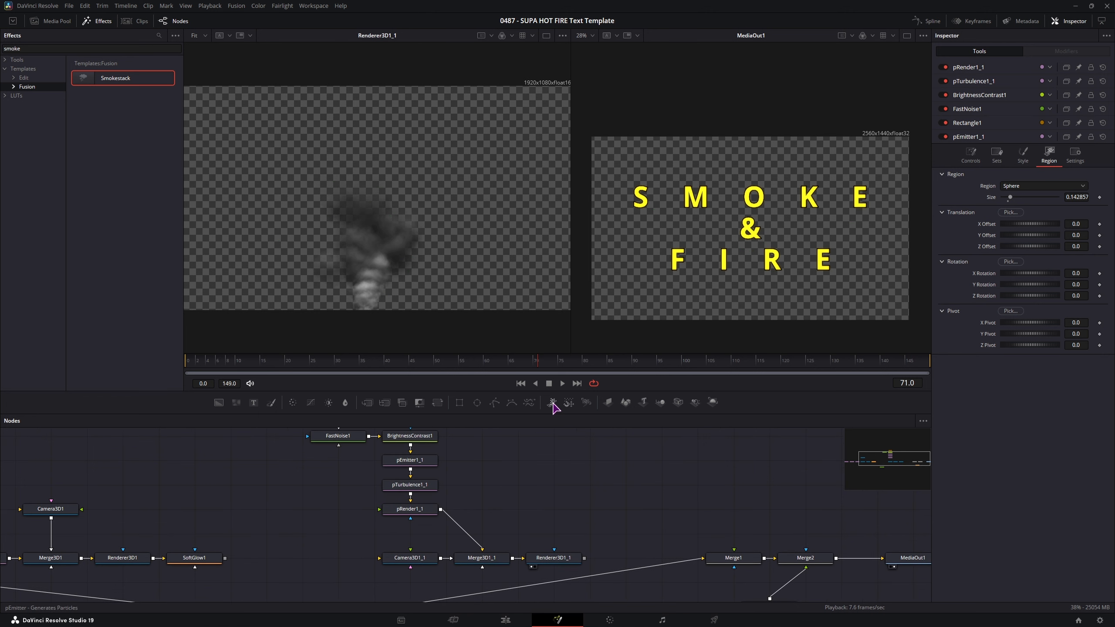
pyautogui.moveTo(552, 405); pyautogui.dragTo(486, 496)
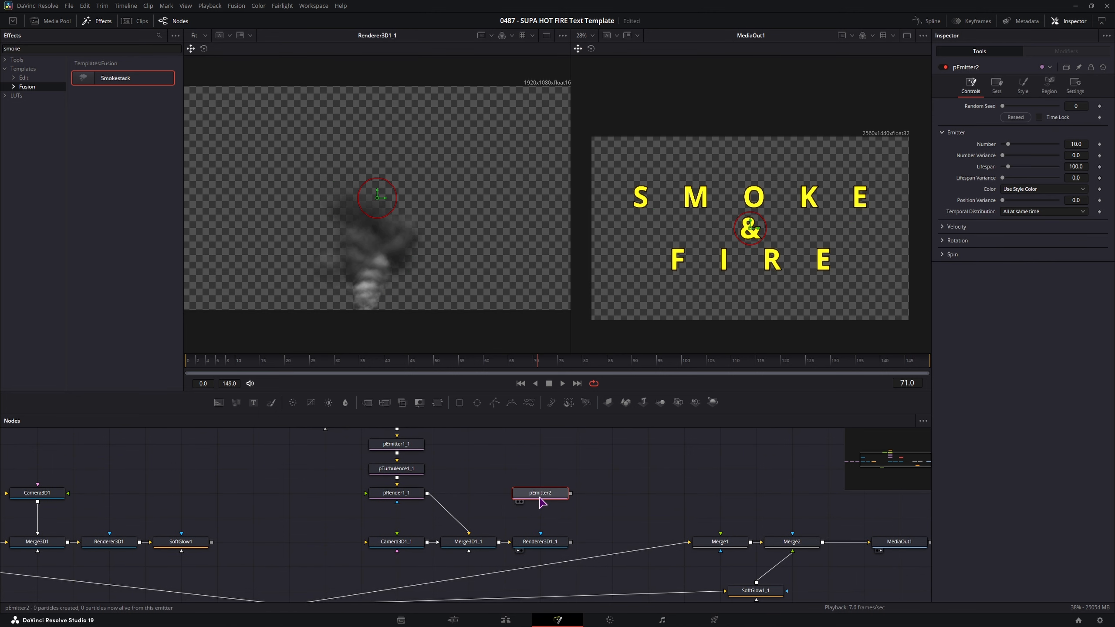
# - Set pEmitter2's particle Style to Bitmap and wire Text1 into its Style Bitmap input
pyautogui.click(1022, 86)
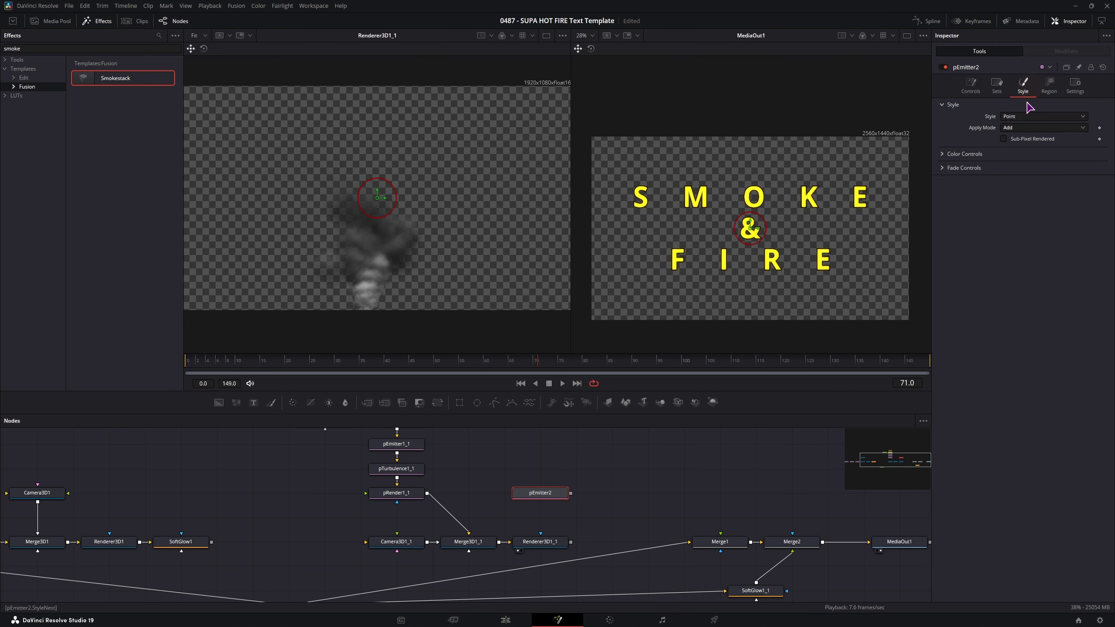
pyautogui.click(1027, 116)
pyautogui.click(1026, 139)
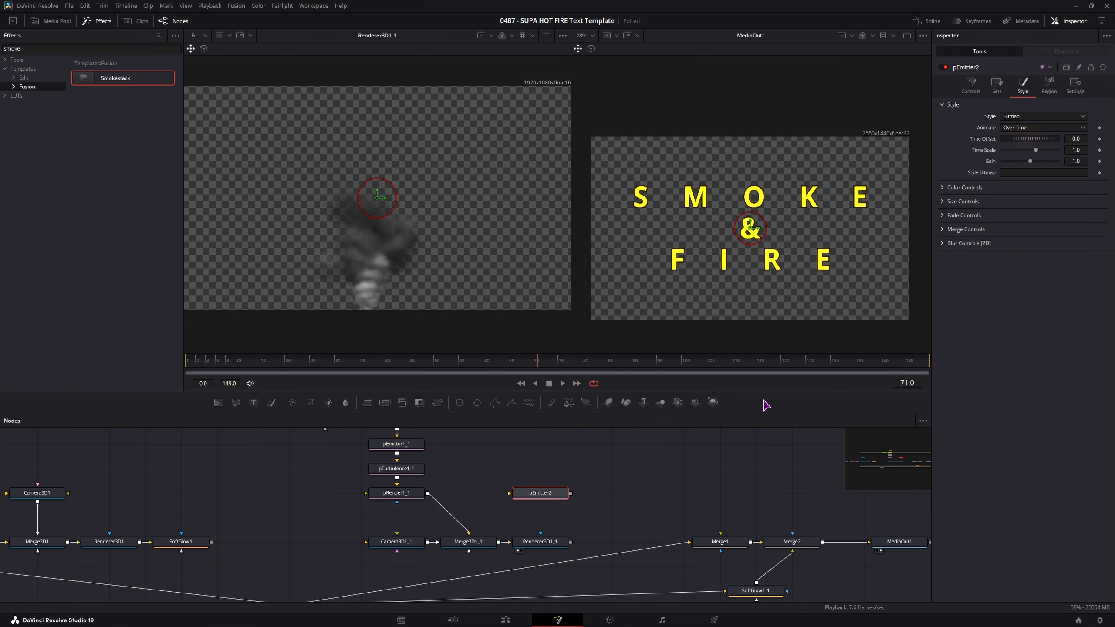
pyautogui.moveTo(453, 509); pyautogui.dragTo(516, 495)
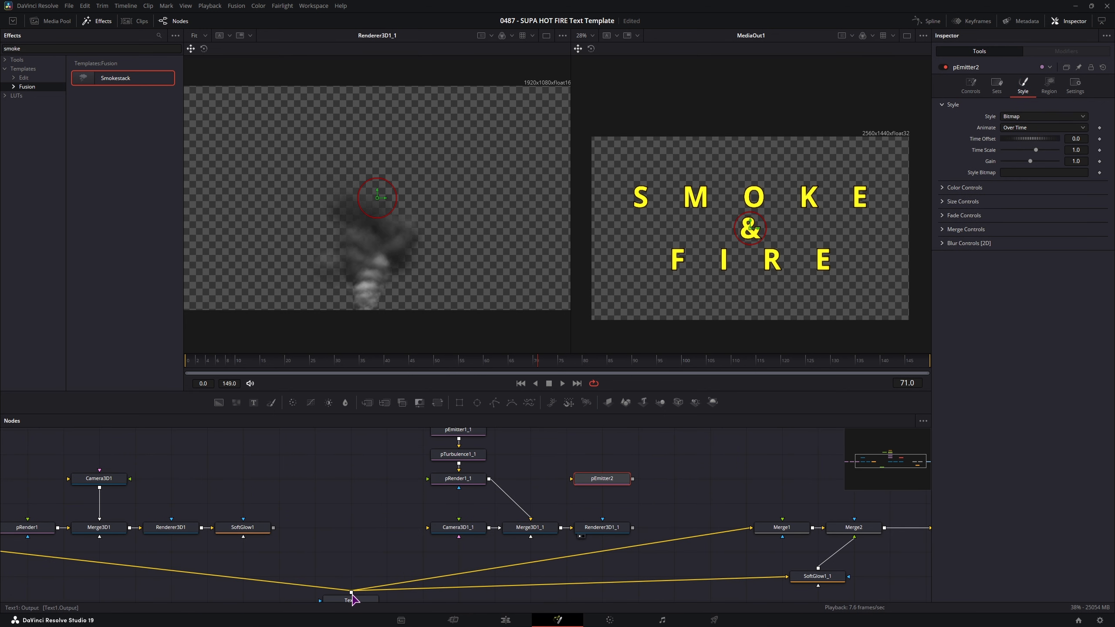
pyautogui.moveTo(351, 592); pyautogui.dragTo(575, 487)
pyautogui.moveTo(299, 494); pyautogui.dragTo(504, 473)
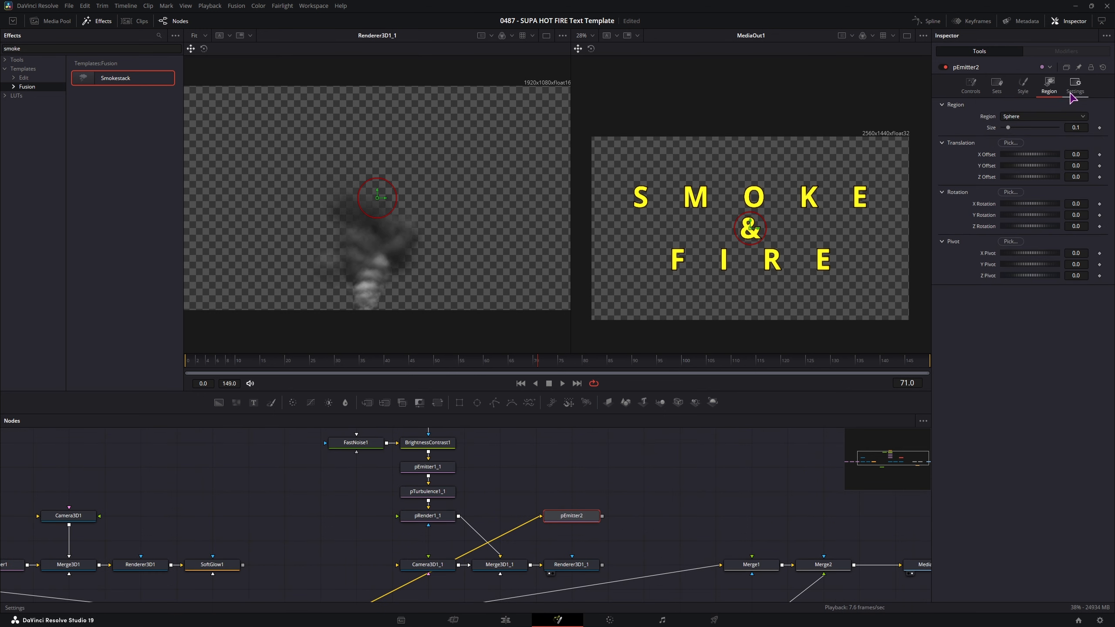
# - Change pEmitter2's emission Region from Sphere to Bitmap
pyautogui.click(1035, 121)
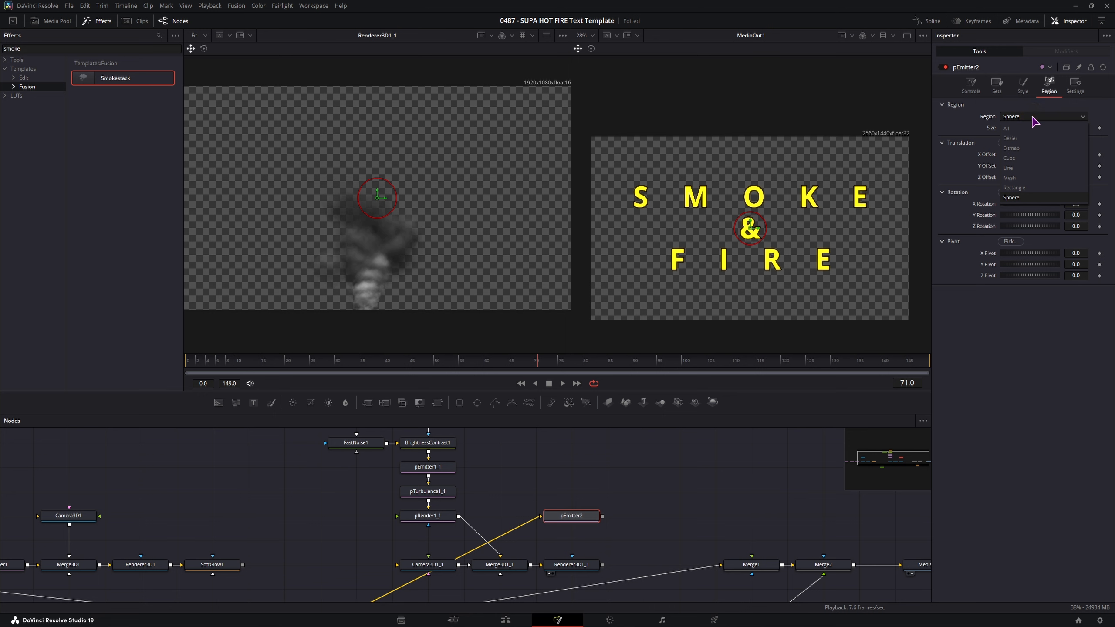
pyautogui.click(1023, 148)
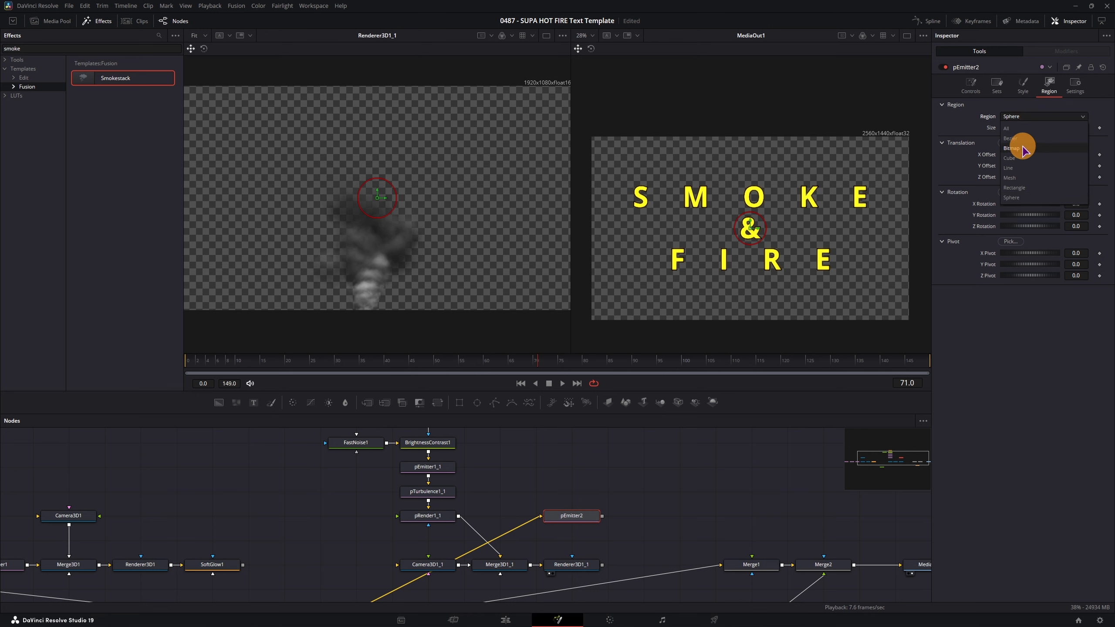
pyautogui.scroll(2, 579, 488)
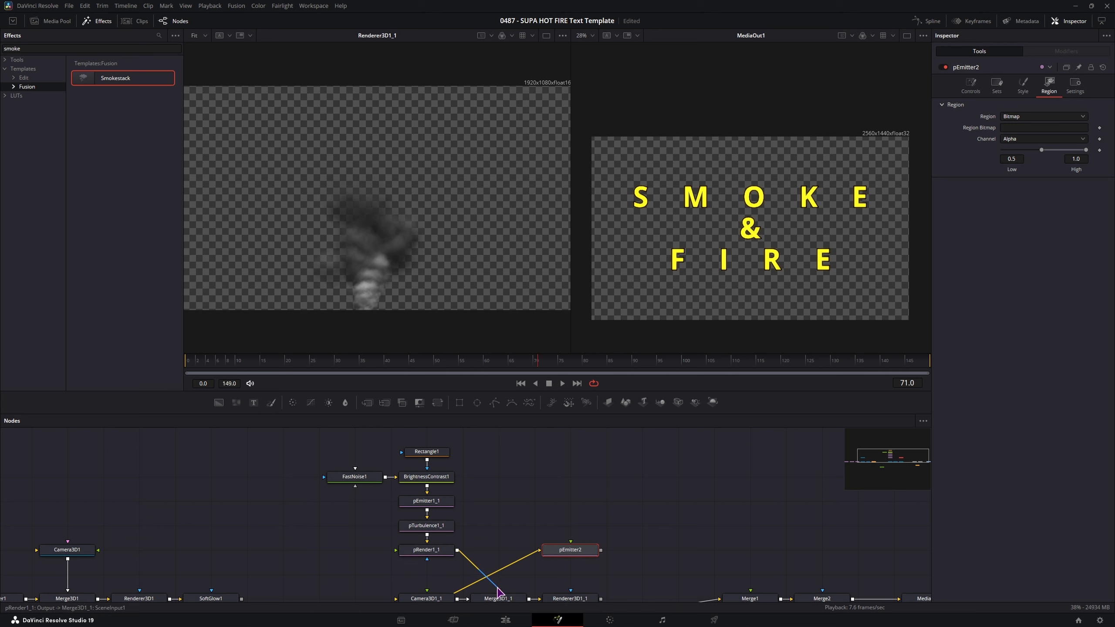
# - Switch pRender1_1 to 2D output and feed it into pEmitter2's Region Bitmap input
pyautogui.moveTo(458, 551); pyautogui.dragTo(583, 535)
pyautogui.moveTo(458, 552); pyautogui.dragTo(573, 541)
pyautogui.click(497, 587)
pyautogui.click(503, 505)
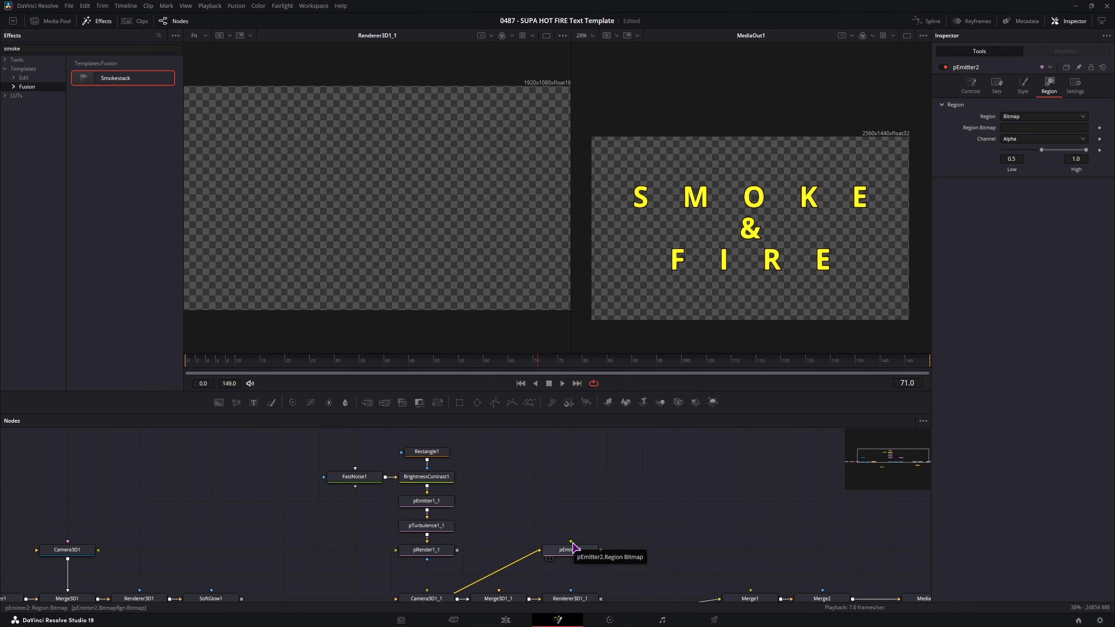
pyautogui.click(438, 550)
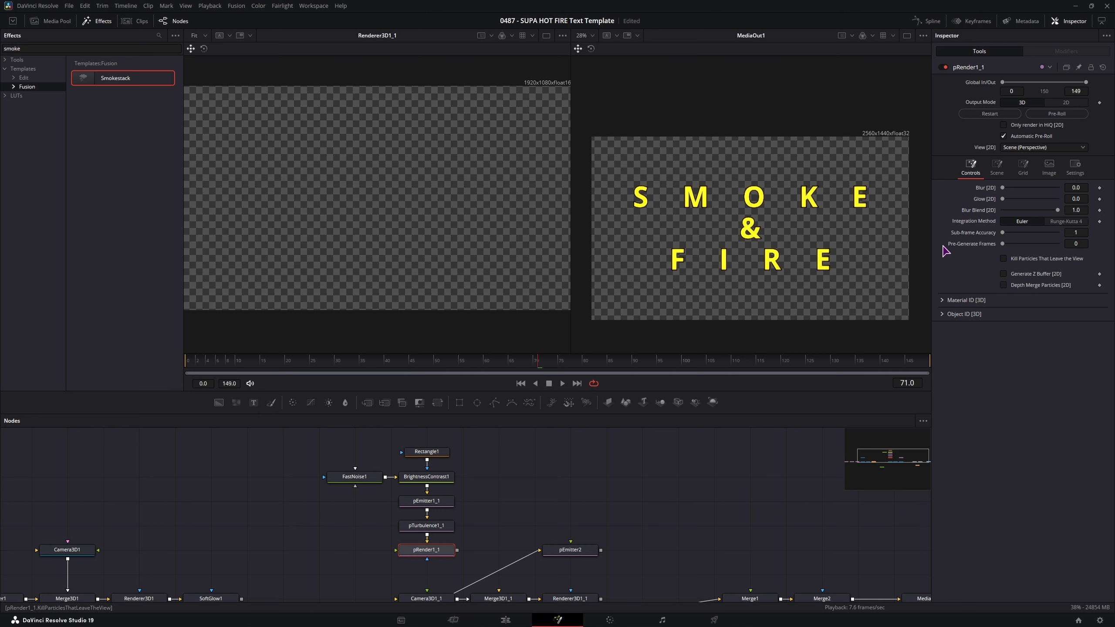
pyautogui.click(1071, 104)
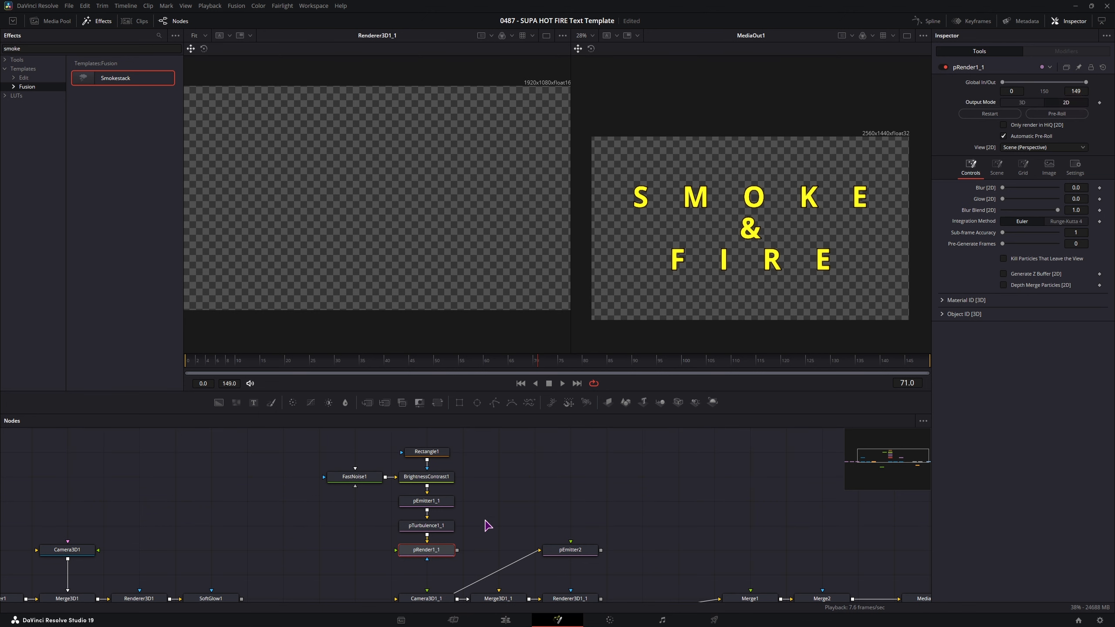
pyautogui.moveTo(459, 552); pyautogui.dragTo(570, 543)
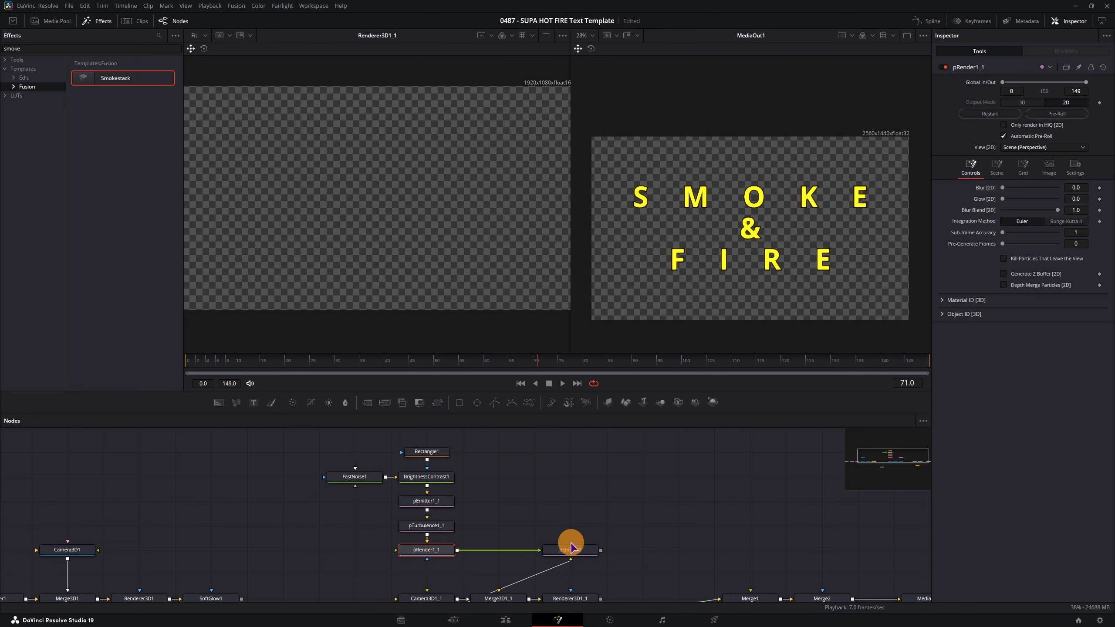
# - Confirm pEmitter2's region now reads pRender1_1 and inspect Renderer3D1_1's settings
pyautogui.scroll(-3, 615, 523)
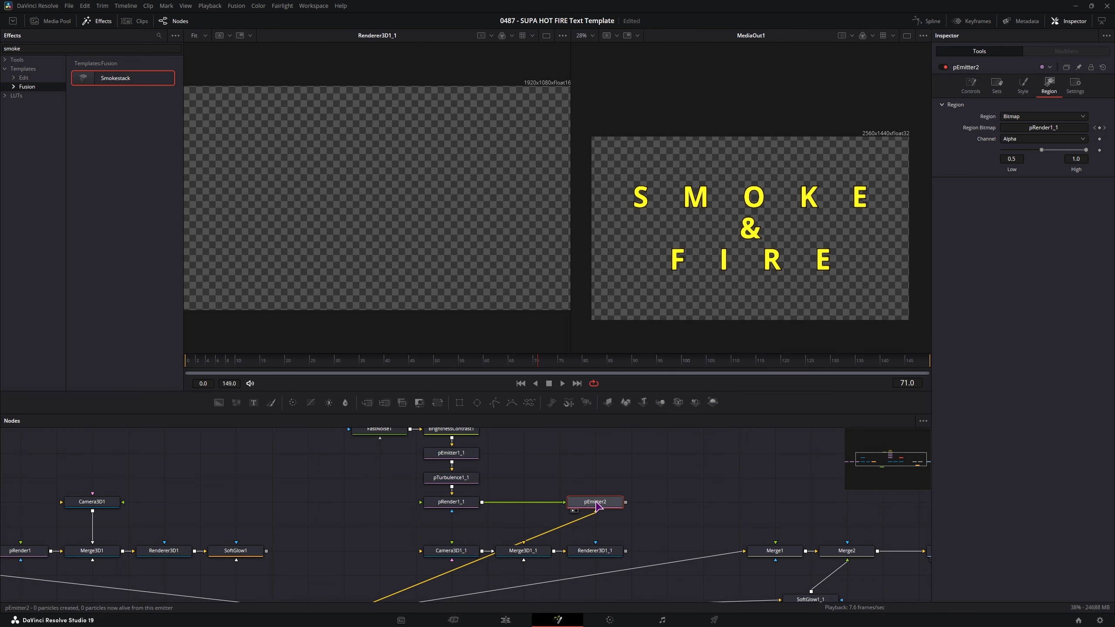
pyautogui.click(589, 495)
pyautogui.click(668, 499)
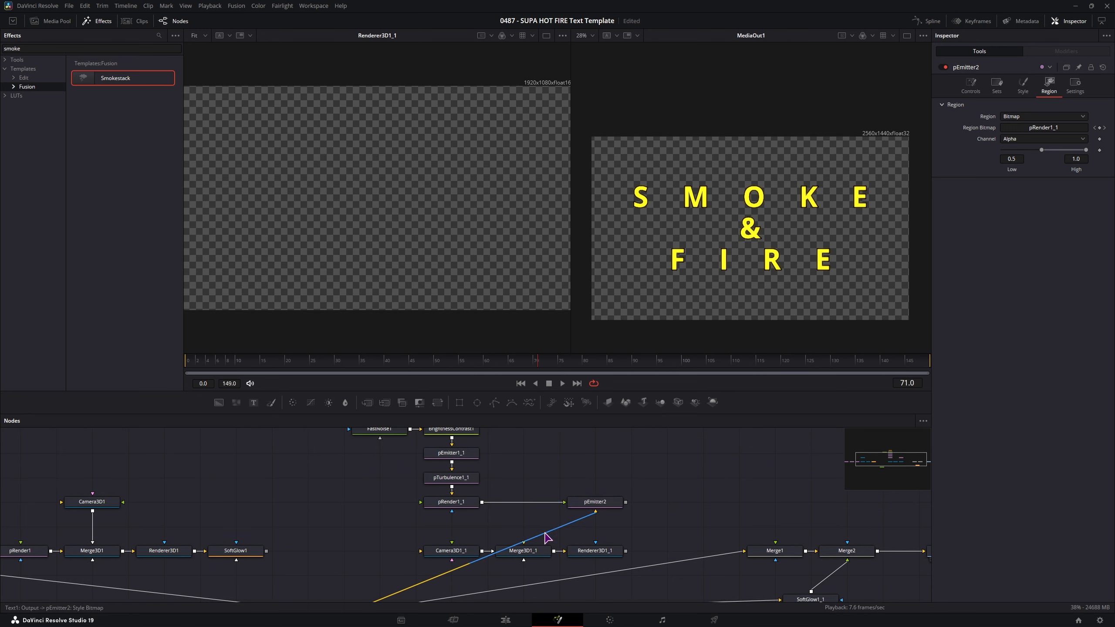
pyautogui.scroll(-3, 635, 538)
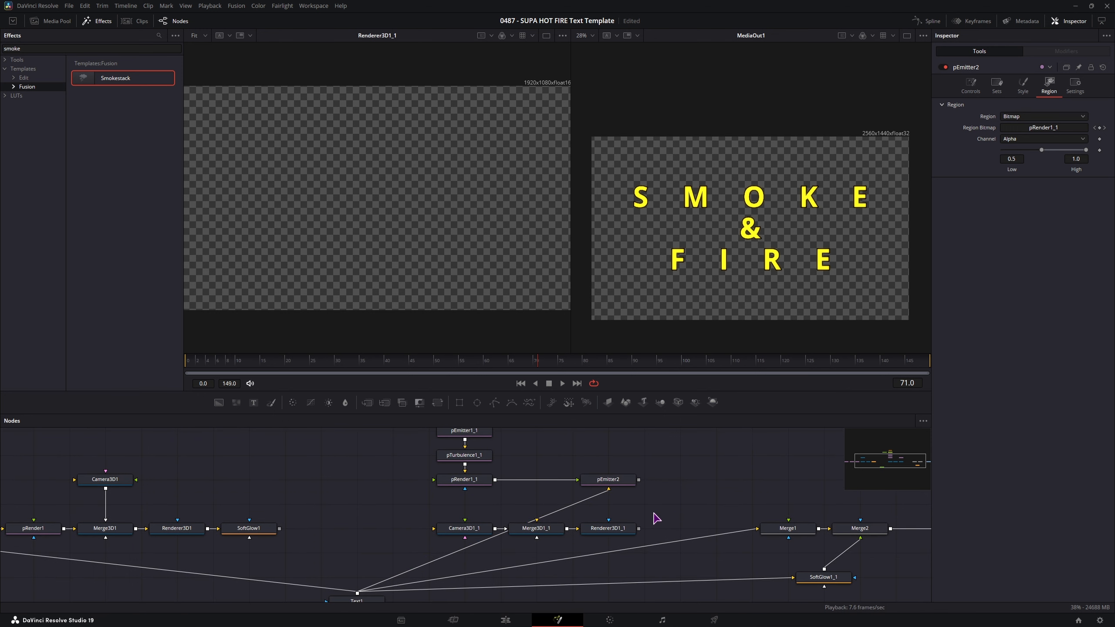
pyautogui.click(602, 529)
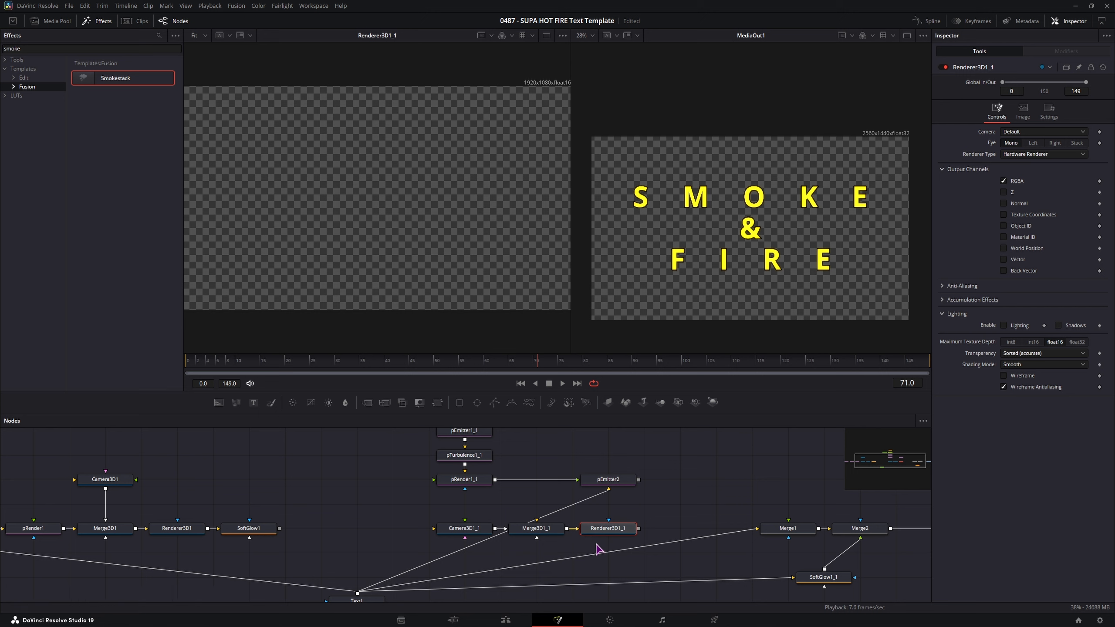
# - Shift Camera3D1_1, Merge3D1_1 and Renderer3D1_1 right and place pEmitter2 beside pRender1_1
pyautogui.moveTo(581, 548); pyautogui.dragTo(468, 528)
pyautogui.moveTo(607, 529); pyautogui.dragTo(642, 530)
pyautogui.click(692, 500)
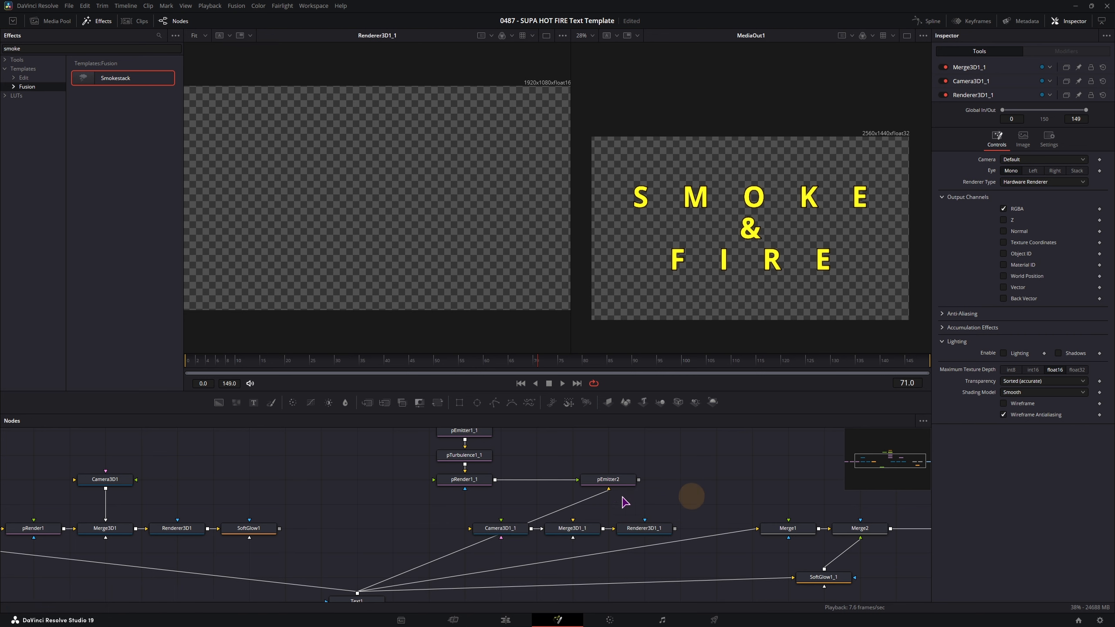
pyautogui.click(632, 480)
pyautogui.moveTo(622, 485); pyautogui.dragTo(587, 485)
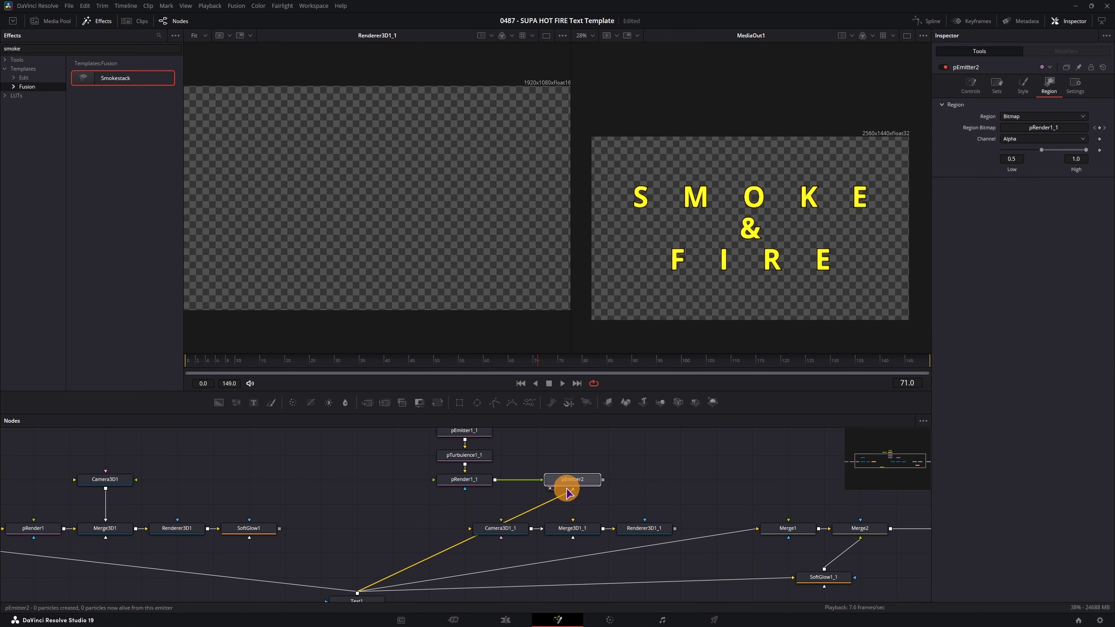
pyautogui.click(648, 474)
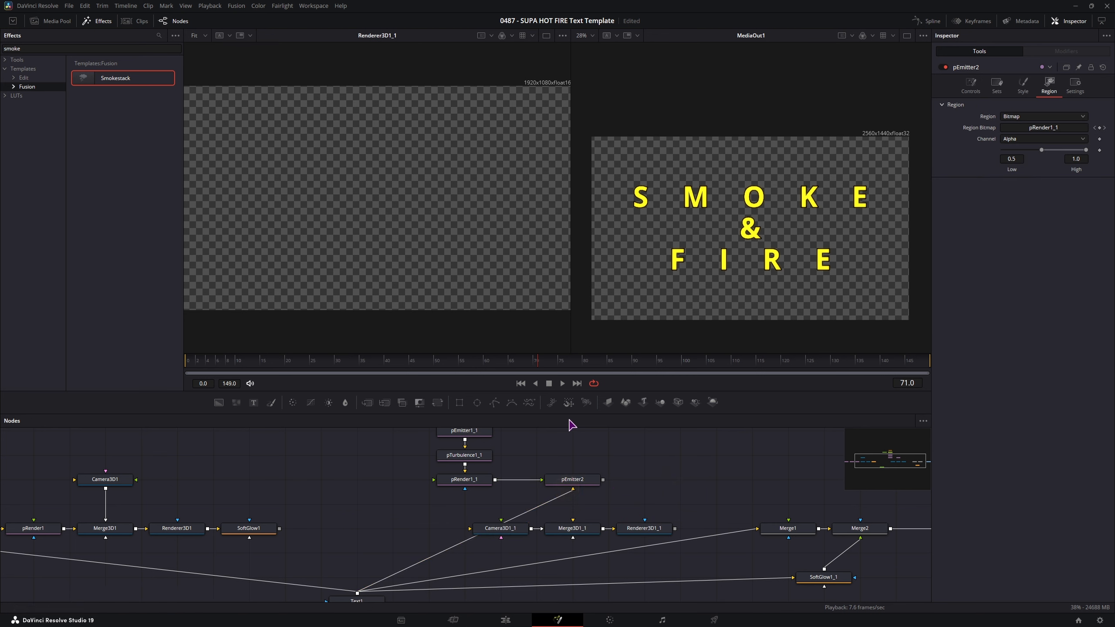
# - Add a pRender2 node after pEmitter2 and play the animation from the start
pyautogui.moveTo(586, 402); pyautogui.dragTo(620, 480)
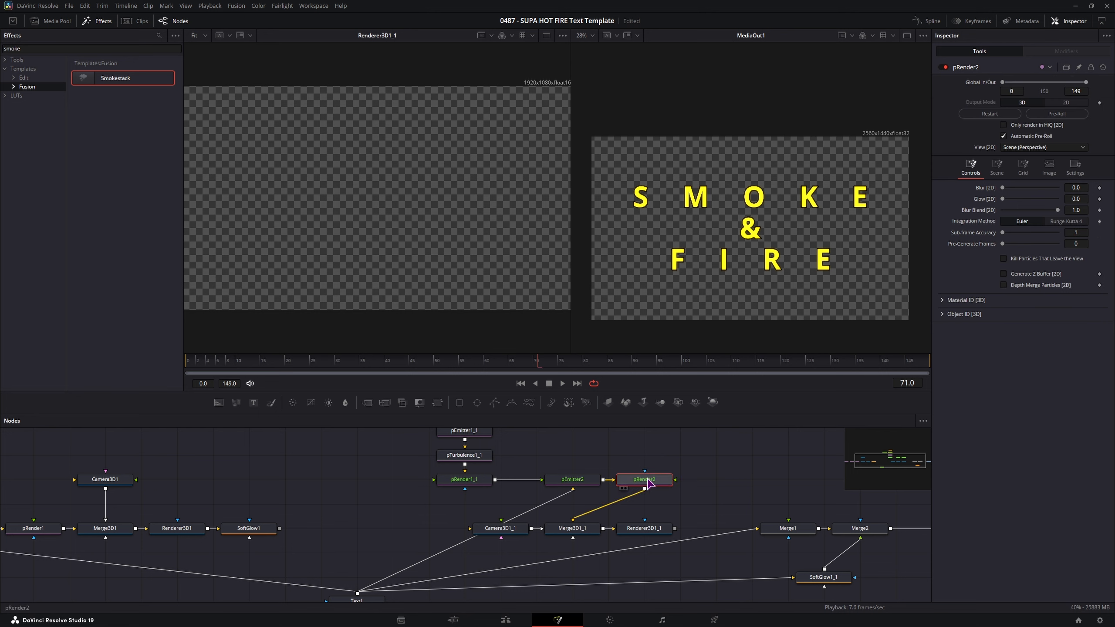
pyautogui.click(649, 481)
pyautogui.click(192, 363)
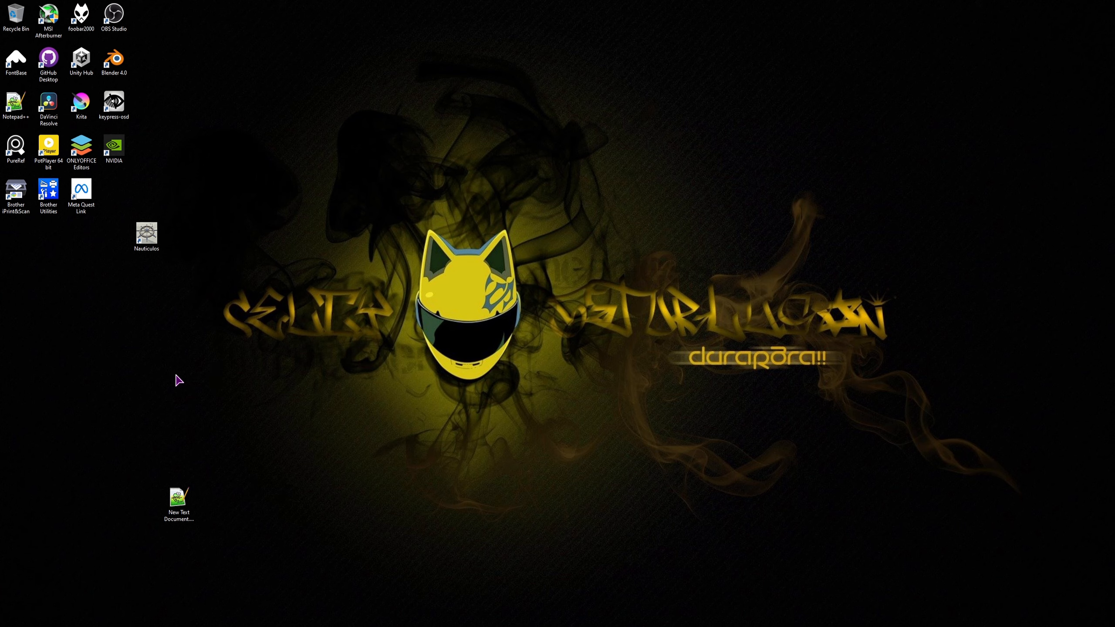
pyautogui.click(175, 375)
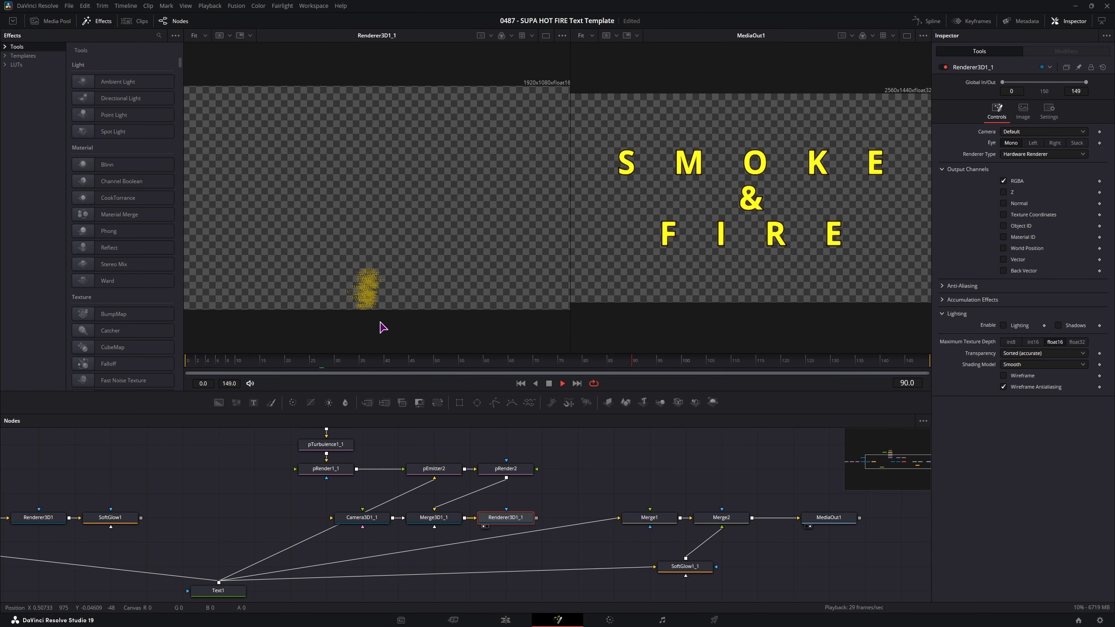
pyautogui.press('space')
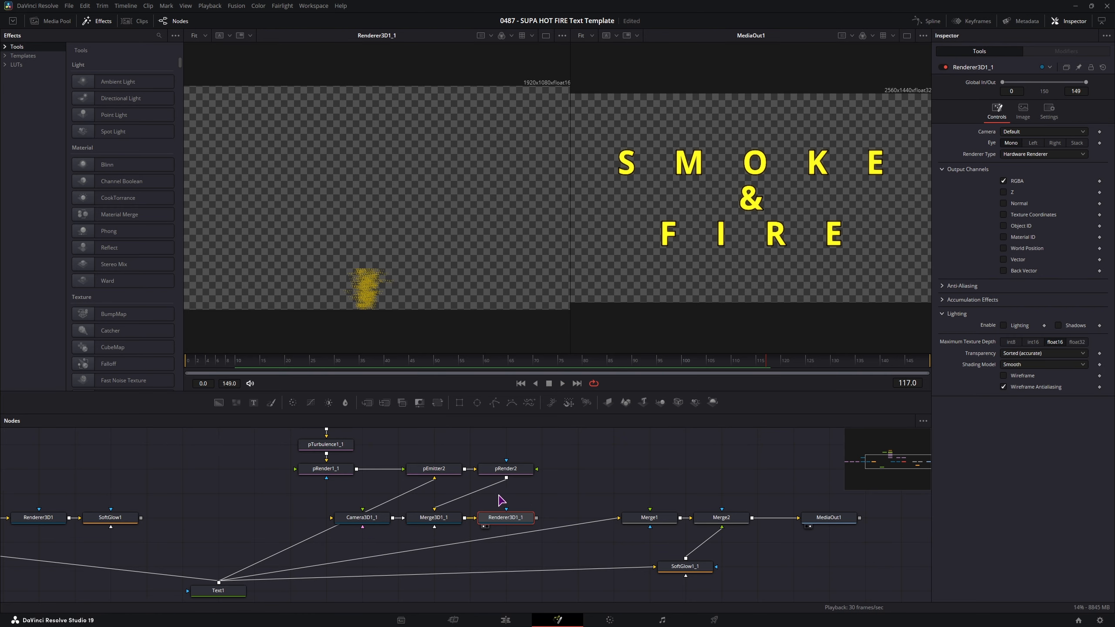
pyautogui.moveTo(541, 502); pyautogui.dragTo(639, 505)
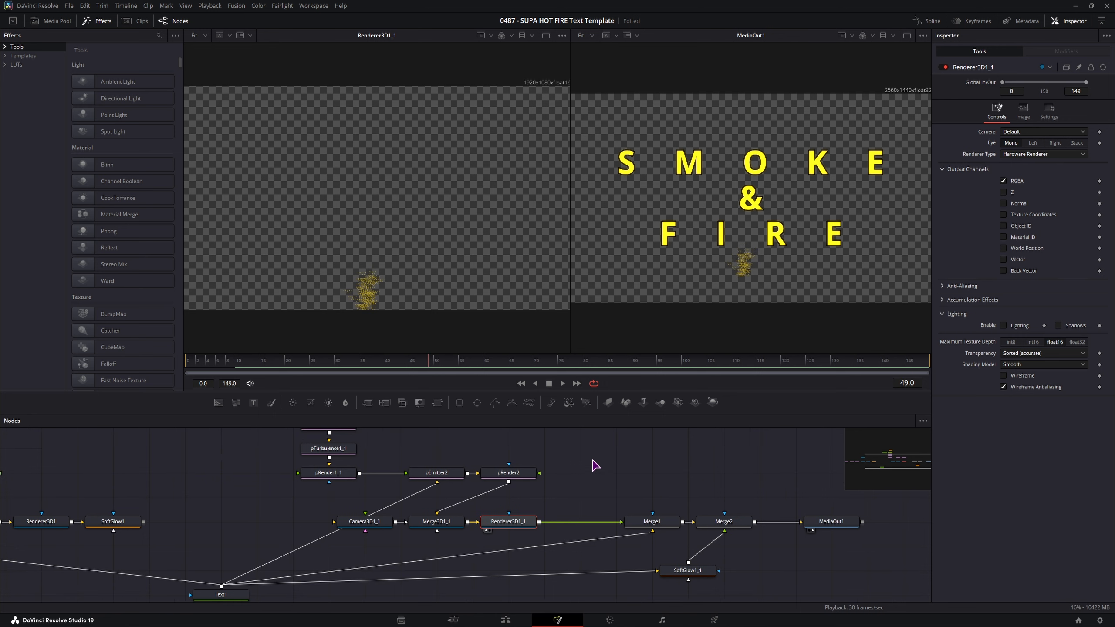
pyautogui.click(439, 524)
# - Show Merge3D1_1's 3D scene in the viewer and navigate it to locate Camera3D1_1
pyautogui.press('1')
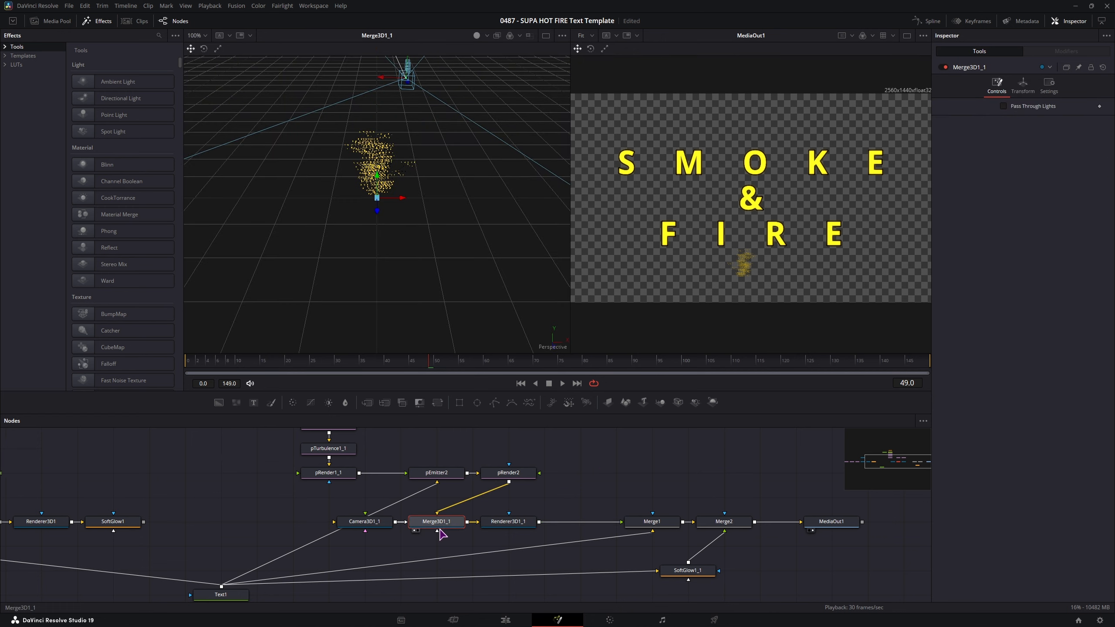
pyautogui.click(374, 525)
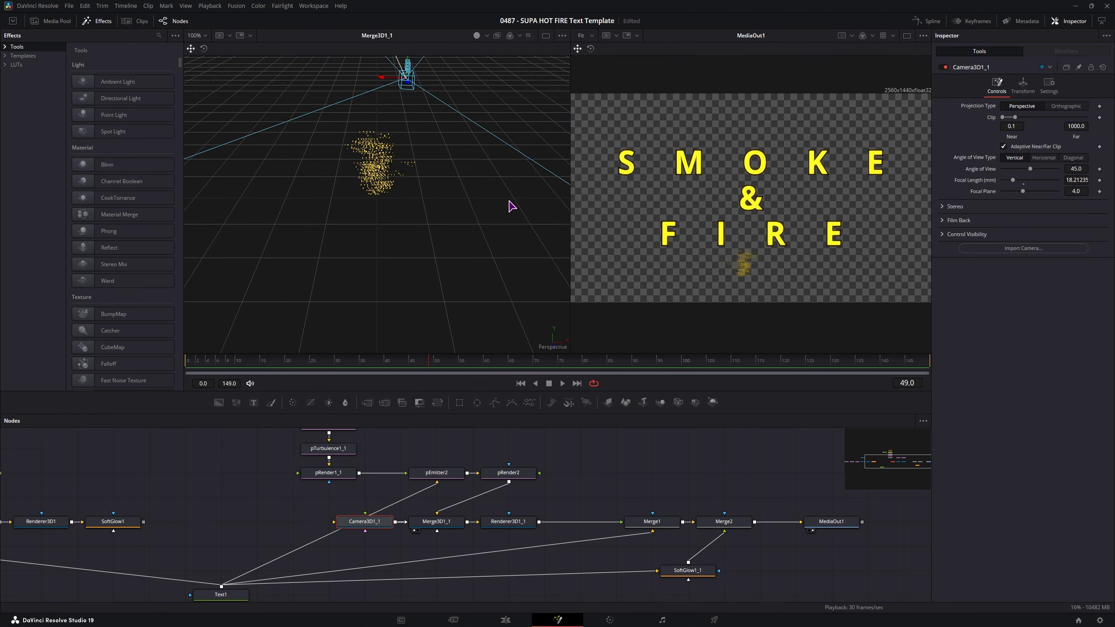
pyautogui.moveTo(510, 200); pyautogui.dragTo(378, 273)
pyautogui.rightClick(364, 216)
pyautogui.moveTo(469, 193); pyautogui.dragTo(262, 184)
pyautogui.moveTo(386, 192); pyautogui.dragTo(387, 296)
# - Reset Camera3D1_1's rotation and turn it to -180 on the Y axis
pyautogui.click(1022, 87)
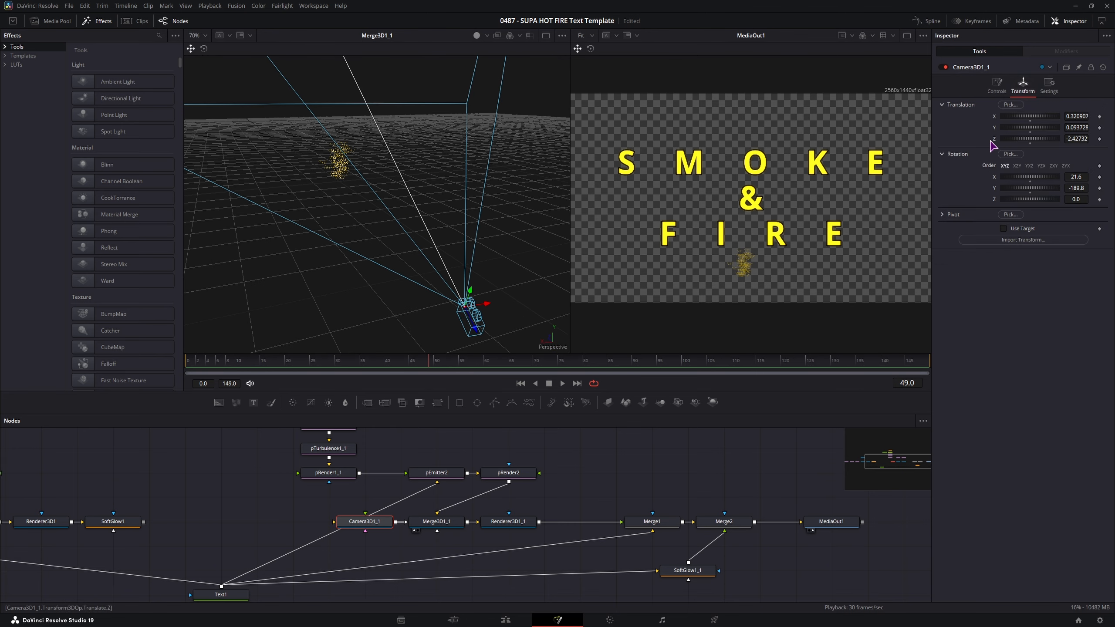
pyautogui.doubleClick(995, 177)
pyautogui.doubleClick(994, 189)
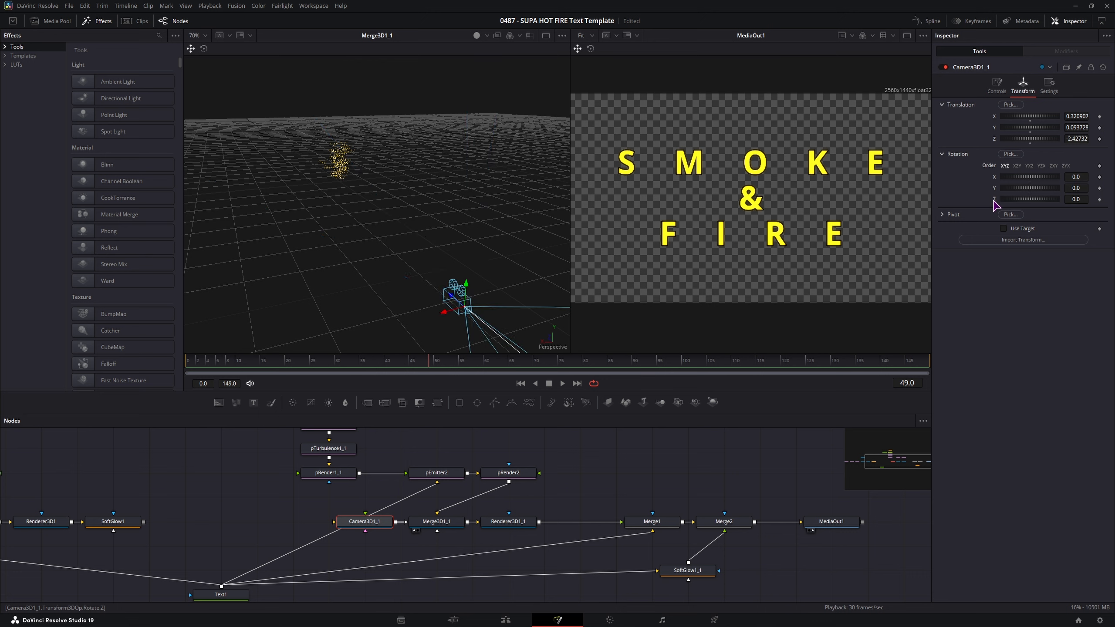
pyautogui.doubleClick(994, 200)
pyautogui.moveTo(1084, 190); pyautogui.dragTo(276, 177)
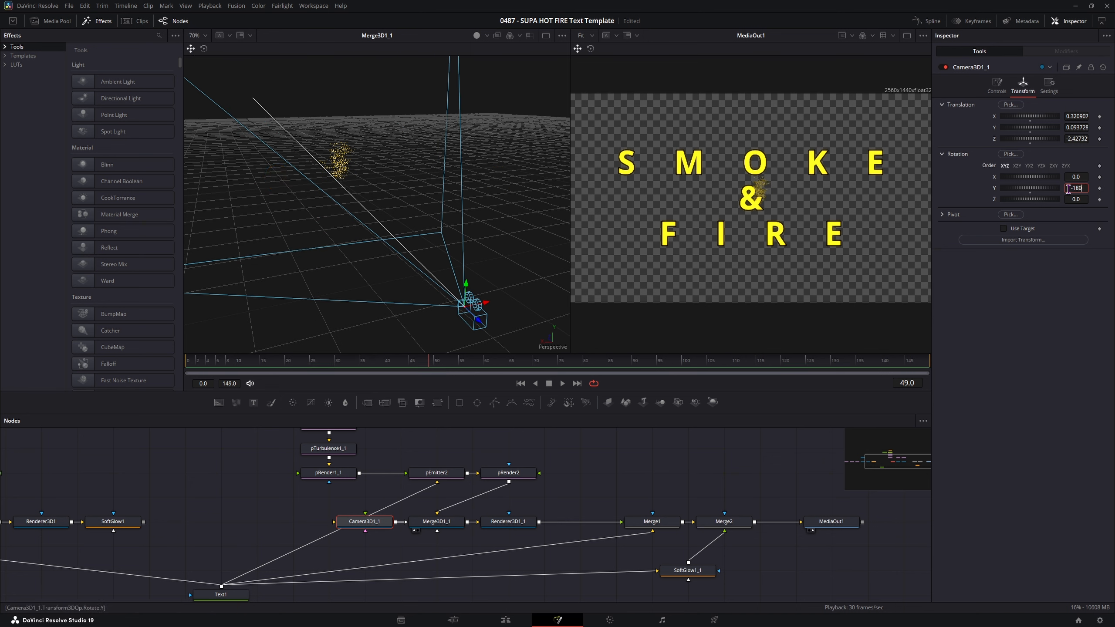
pyautogui.press('Tab')
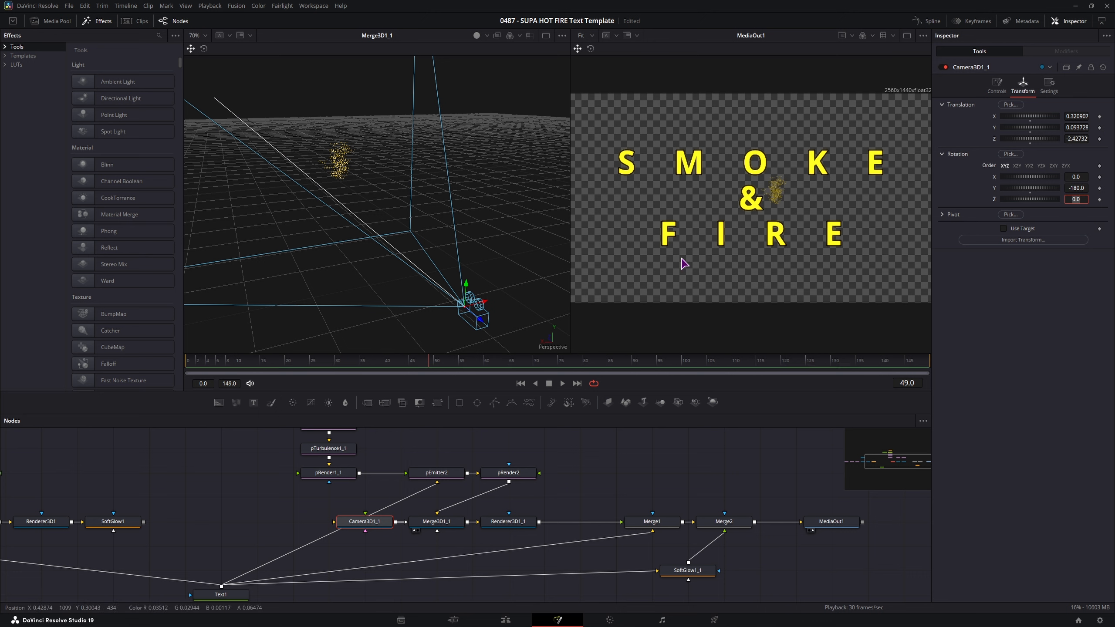
# - Reset Camera3D1_1's X translation to 0.0 and play to preview the particles
pyautogui.moveTo(501, 250); pyautogui.dragTo(394, 231)
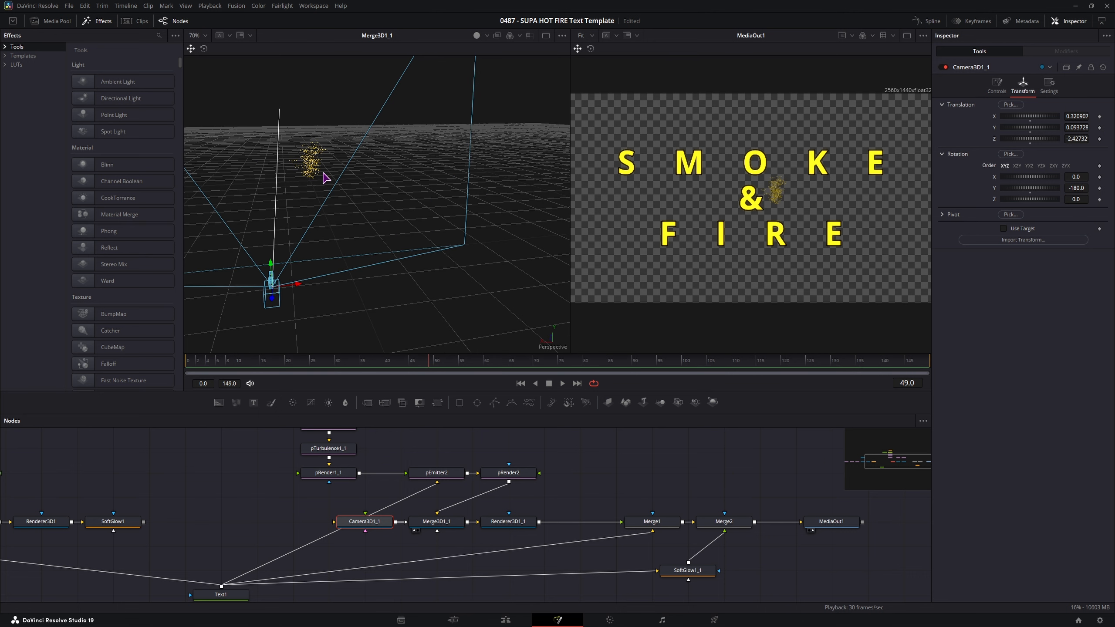
pyautogui.moveTo(324, 242); pyautogui.dragTo(340, 223)
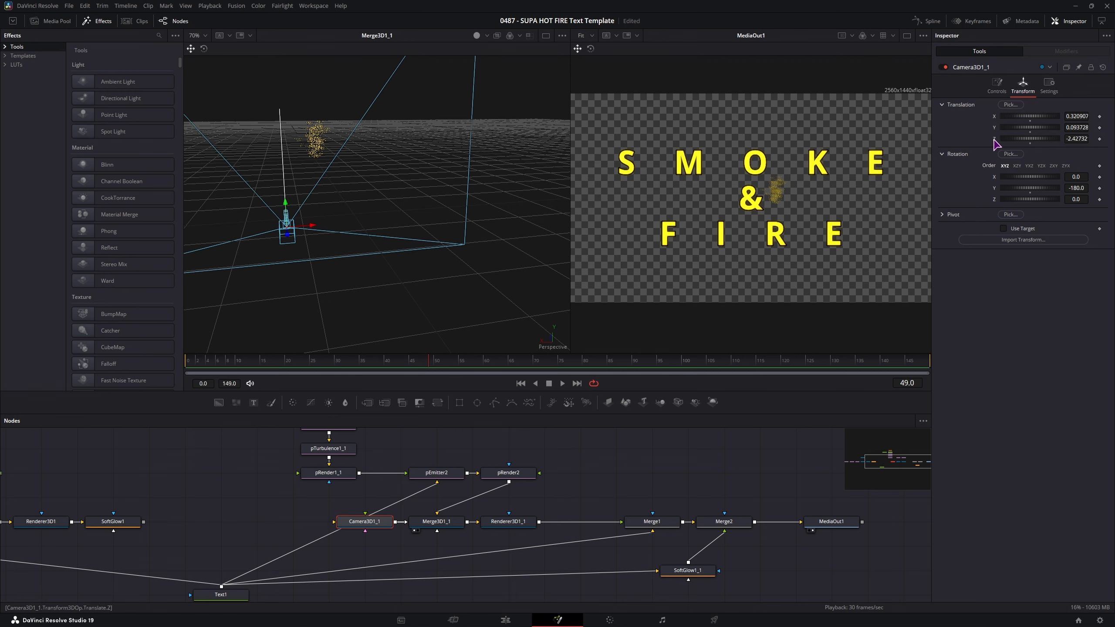
pyautogui.doubleClick(996, 118)
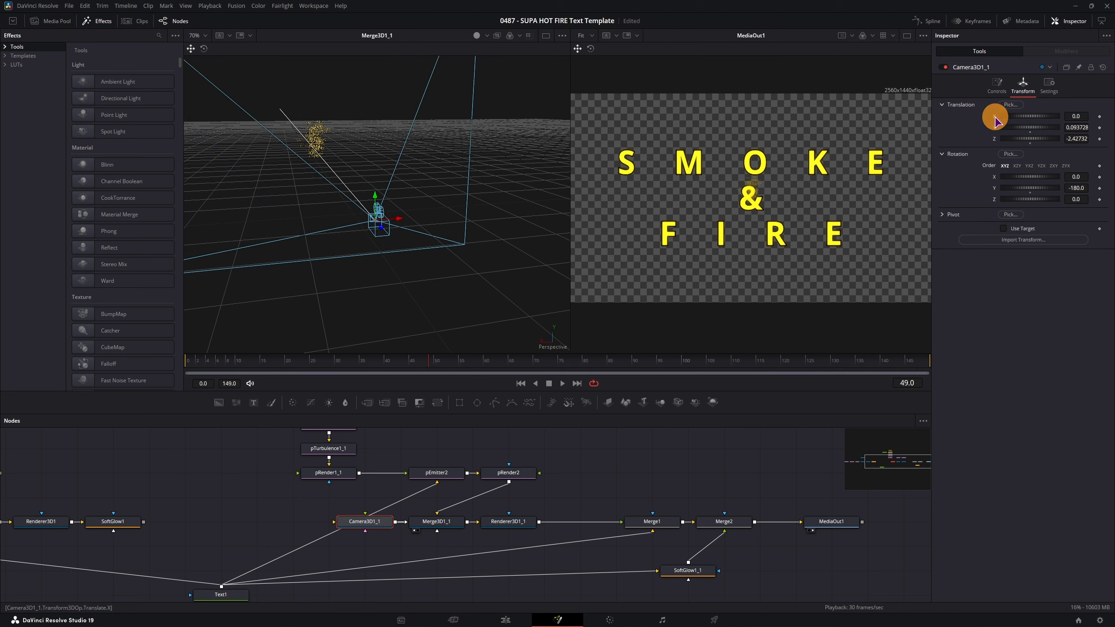
pyautogui.moveTo(462, 240)
pyautogui.mouseDown()
pyautogui.moveTo(412, 203)
pyautogui.moveTo(447, 232)
pyautogui.mouseUp()
pyautogui.press('space')
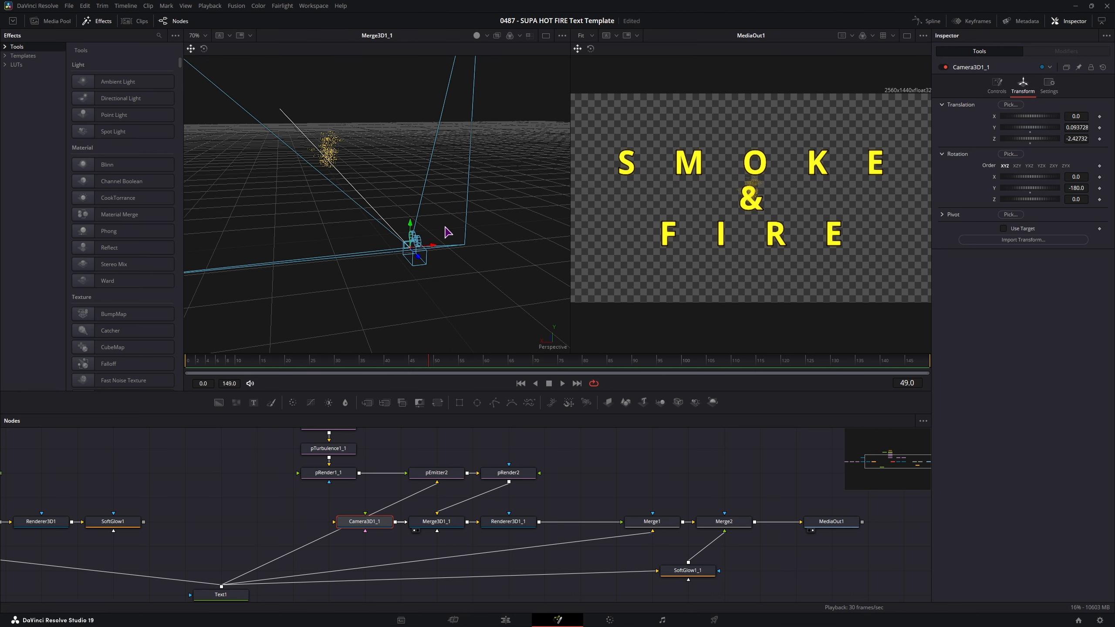
pyautogui.moveTo(372, 242); pyautogui.dragTo(423, 276)
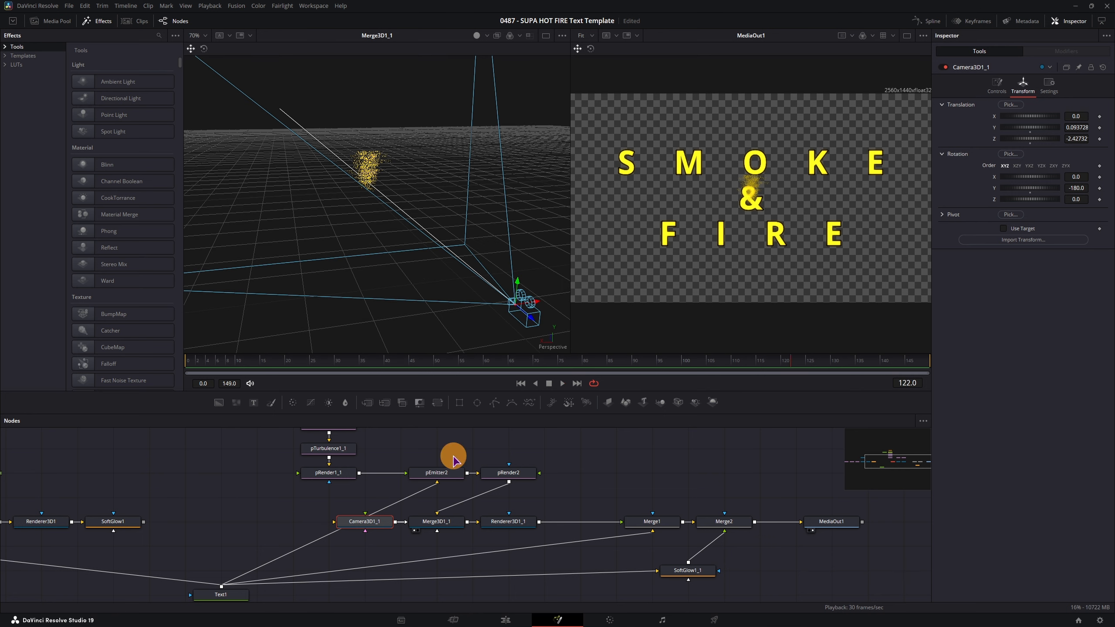
# - Paste a copy of Text1, change its text to 'S', and connect it into pEmitter2
pyautogui.hotkey('ctrl', 's')
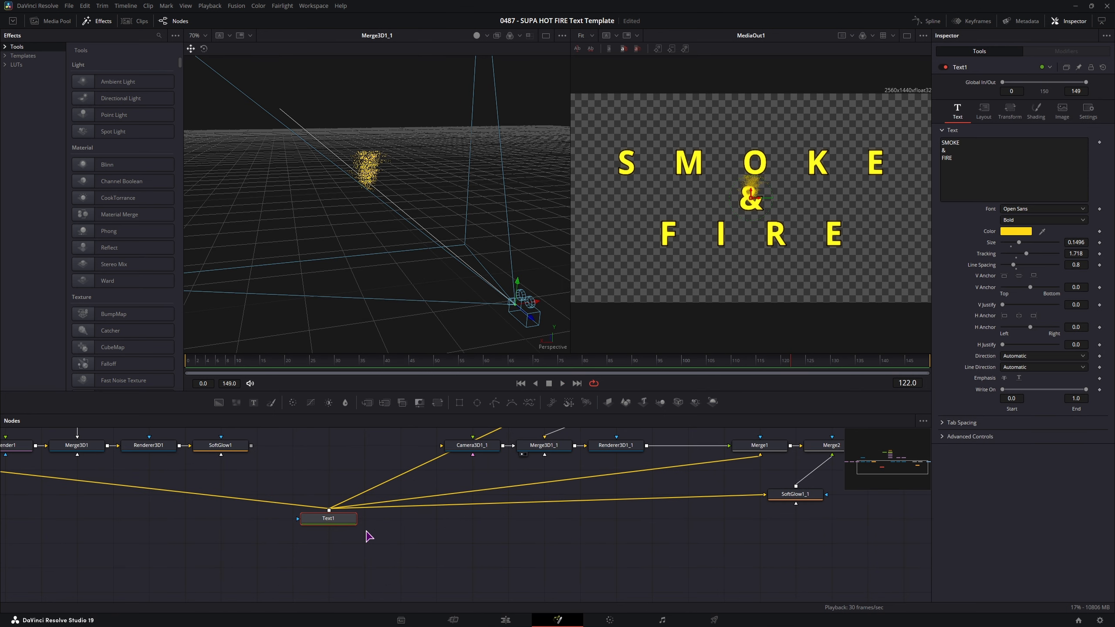
pyautogui.click(343, 478)
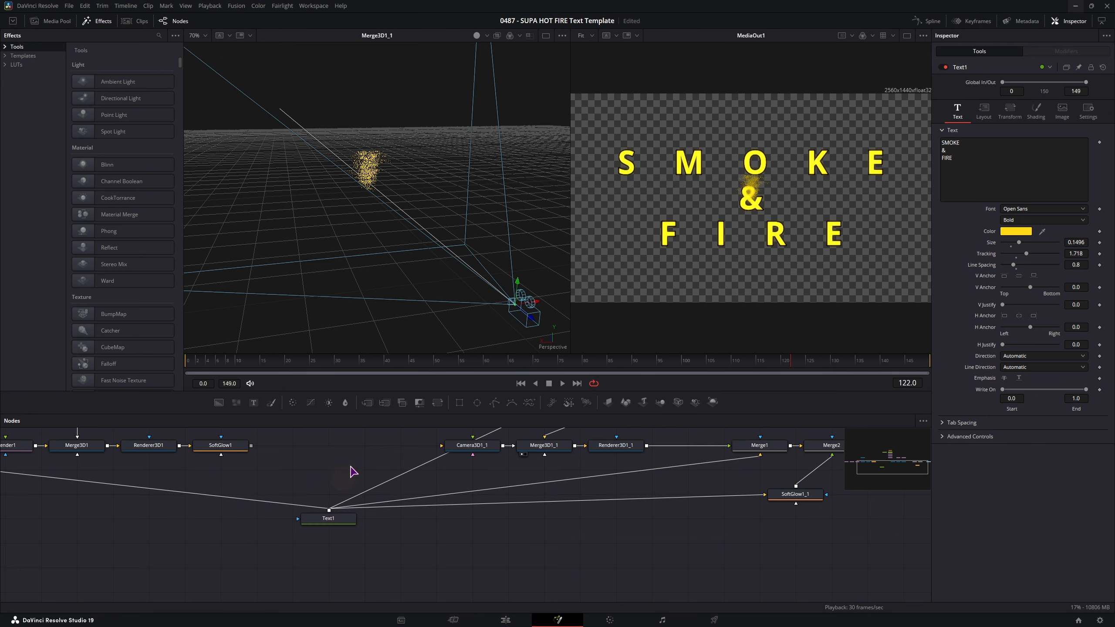
pyautogui.hotkey('ctrl', 'v')
pyautogui.moveTo(355, 470); pyautogui.dragTo(353, 479)
pyautogui.click(947, 143)
pyautogui.hotkey('ctrl', 'a')
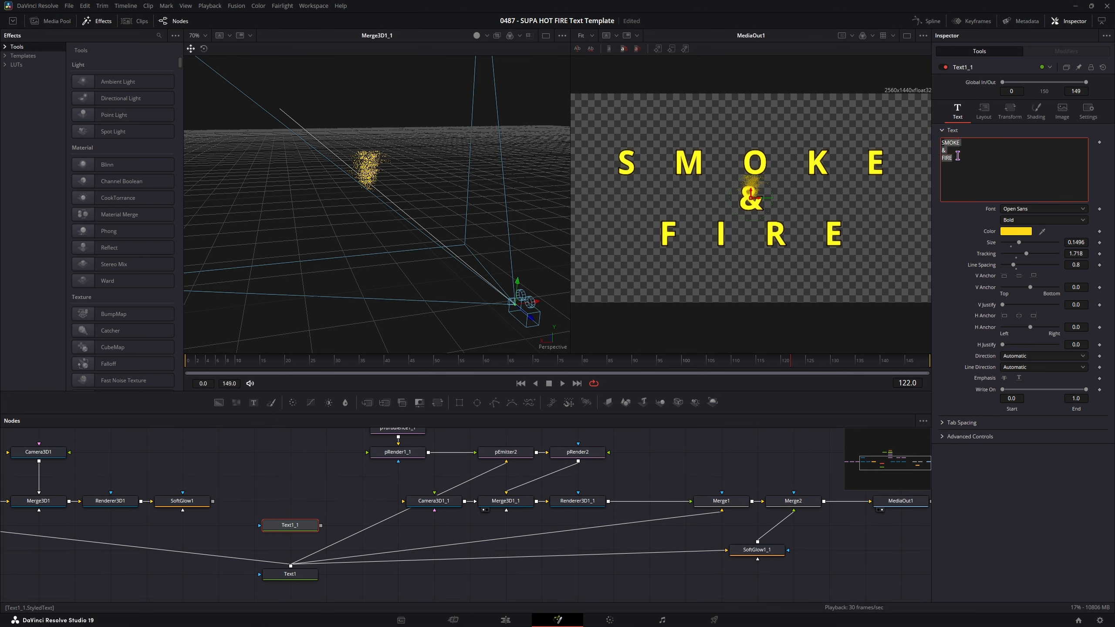
pyautogui.click(367, 503)
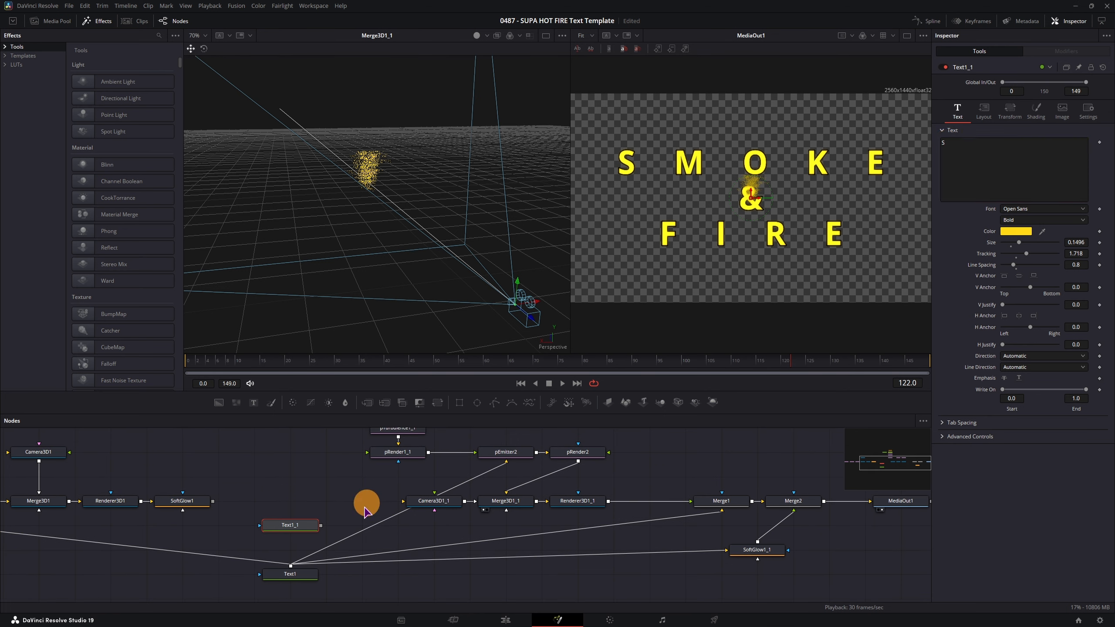
pyautogui.moveTo(322, 526); pyautogui.dragTo(508, 468)
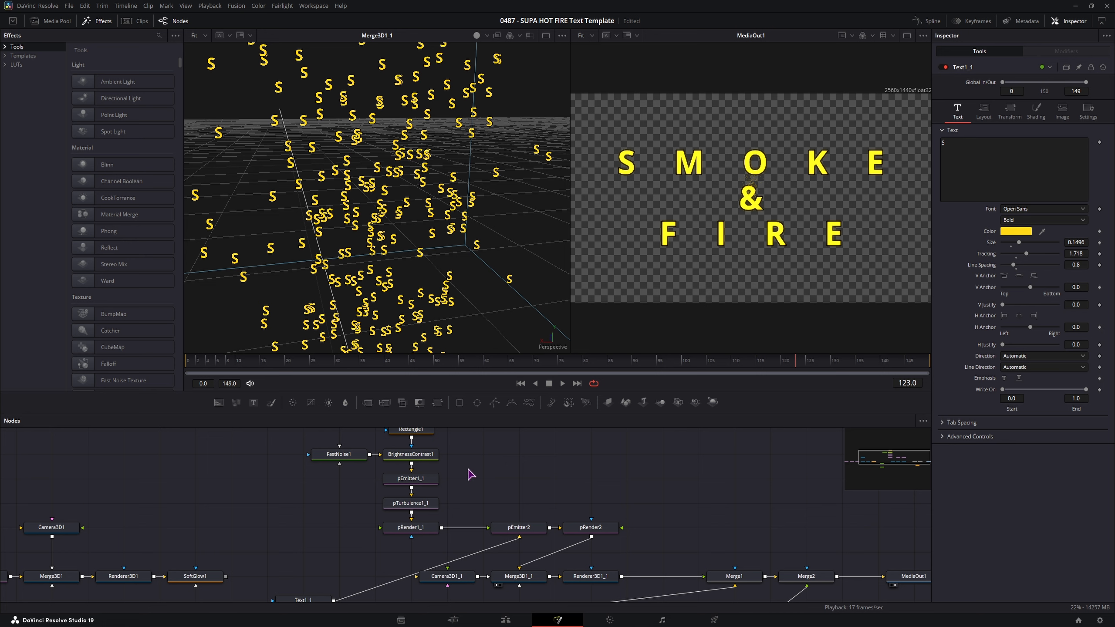
# - Swap pEmitter2's inputs, preview playback, then feed Text1 into pEmitter2's Region Bitmap input
pyautogui.click(518, 527)
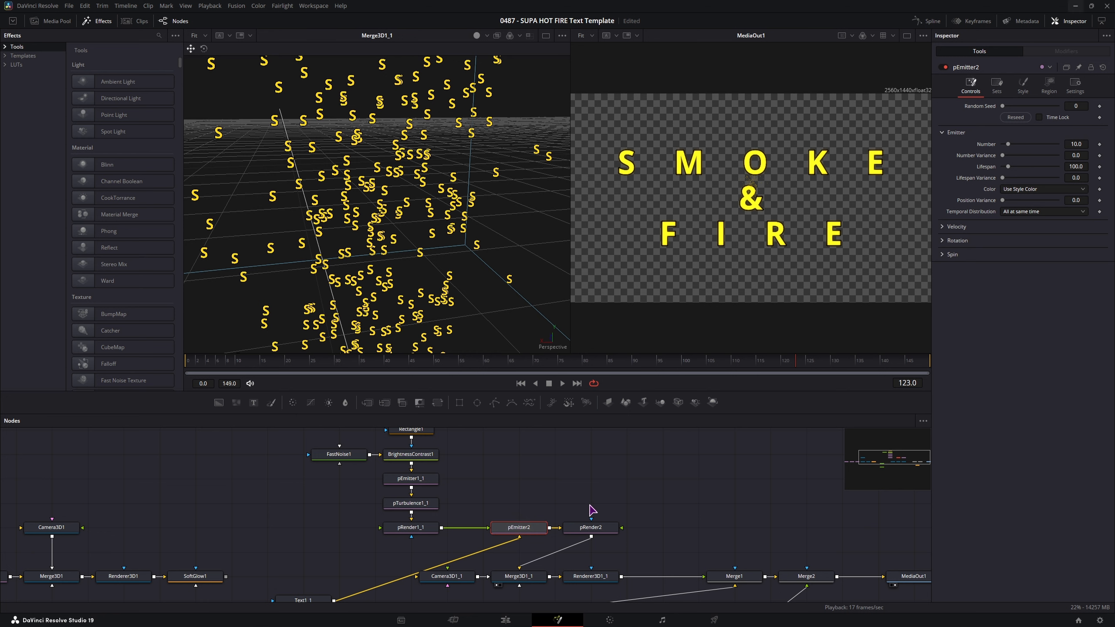
pyautogui.hotkey('ctrl', 't')
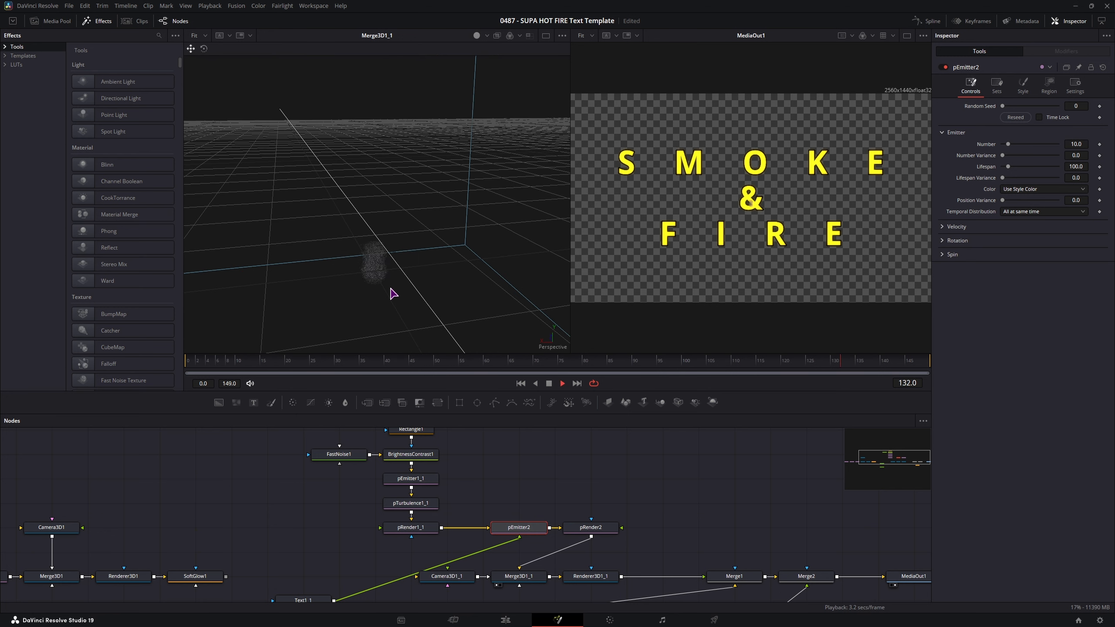
pyautogui.press('space')
pyautogui.scroll(8, 751, 214)
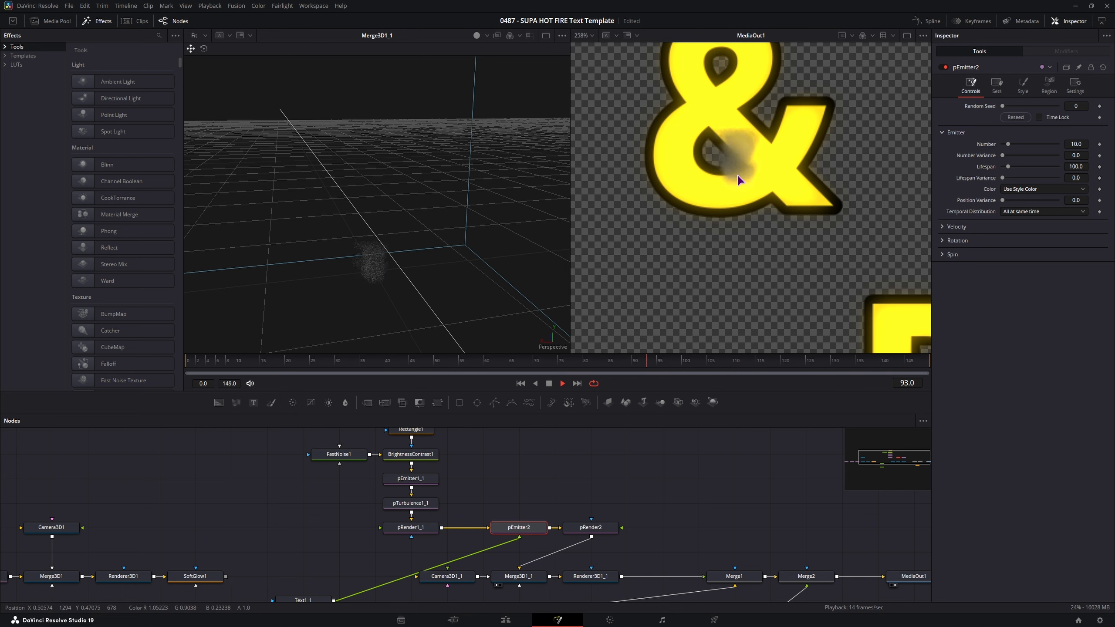
pyautogui.scroll(-8, 741, 216)
pyautogui.press('space')
pyautogui.moveTo(375, 600); pyautogui.dragTo(431, 534)
pyautogui.moveTo(362, 573); pyautogui.dragTo(578, 469)
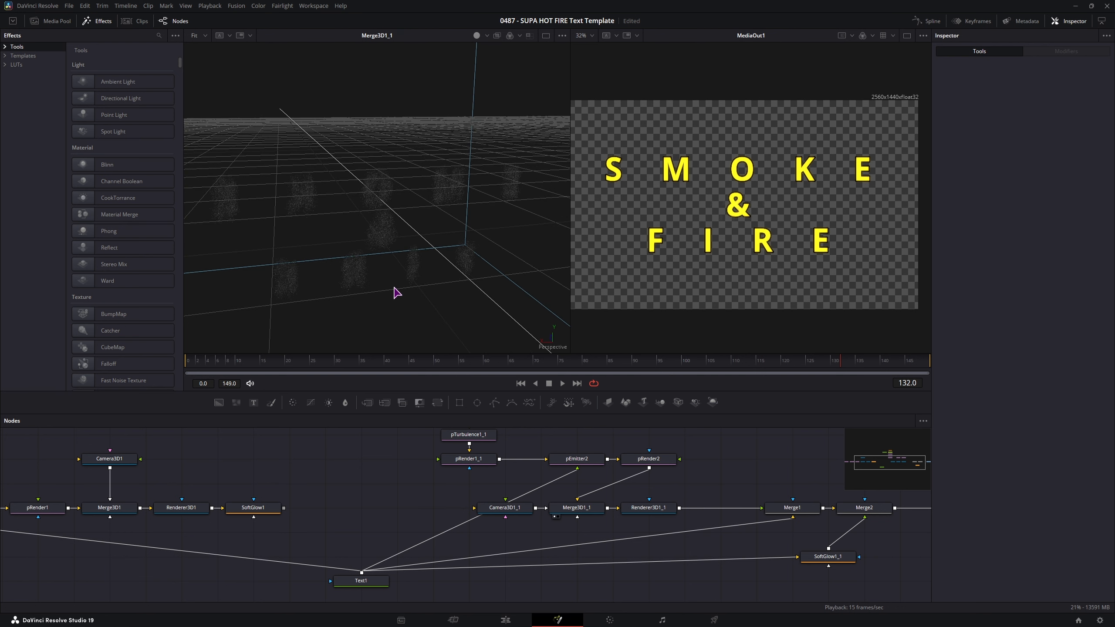
# - Make FastNoise1's colour gradient yellow by removing blue
pyautogui.moveTo(358, 483); pyautogui.dragTo(298, 550)
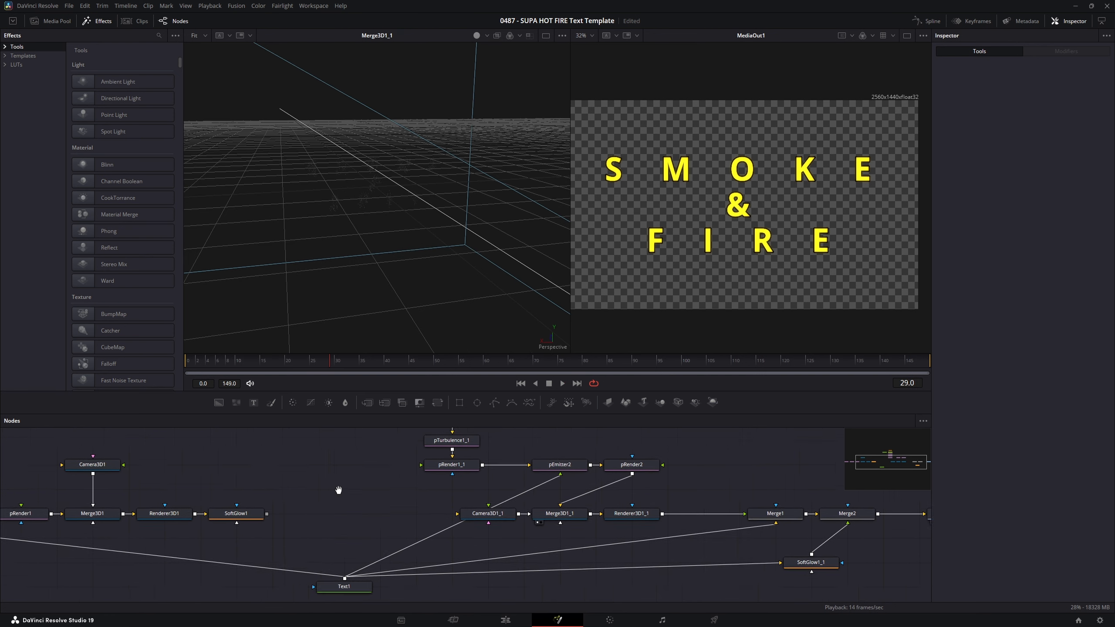
pyautogui.moveTo(325, 503); pyautogui.dragTo(326, 534)
pyautogui.click(330, 483)
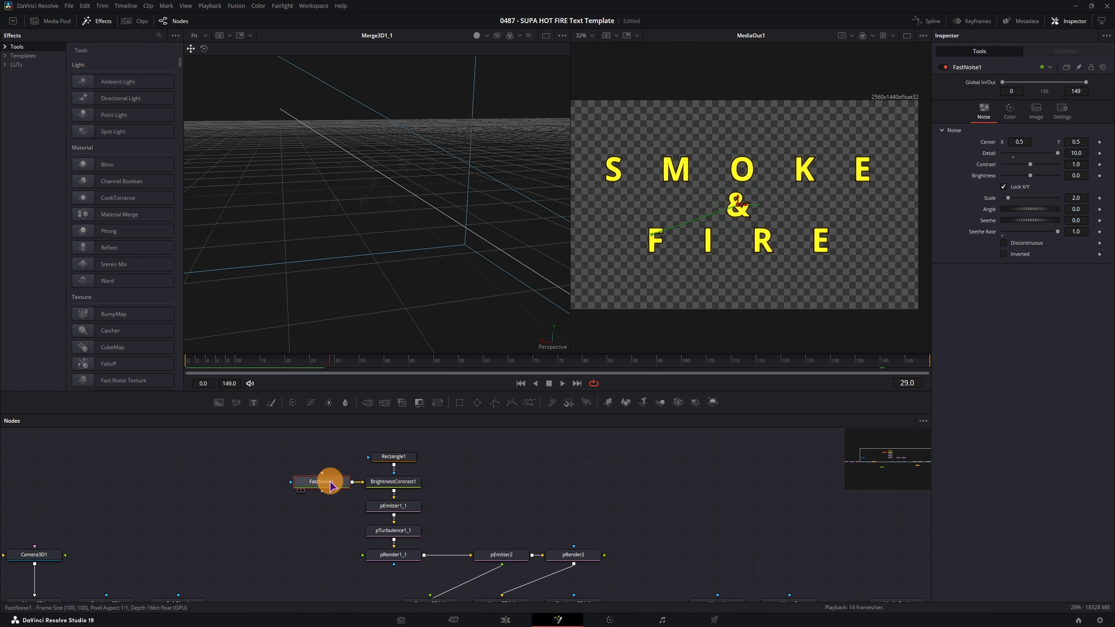
pyautogui.click(1011, 115)
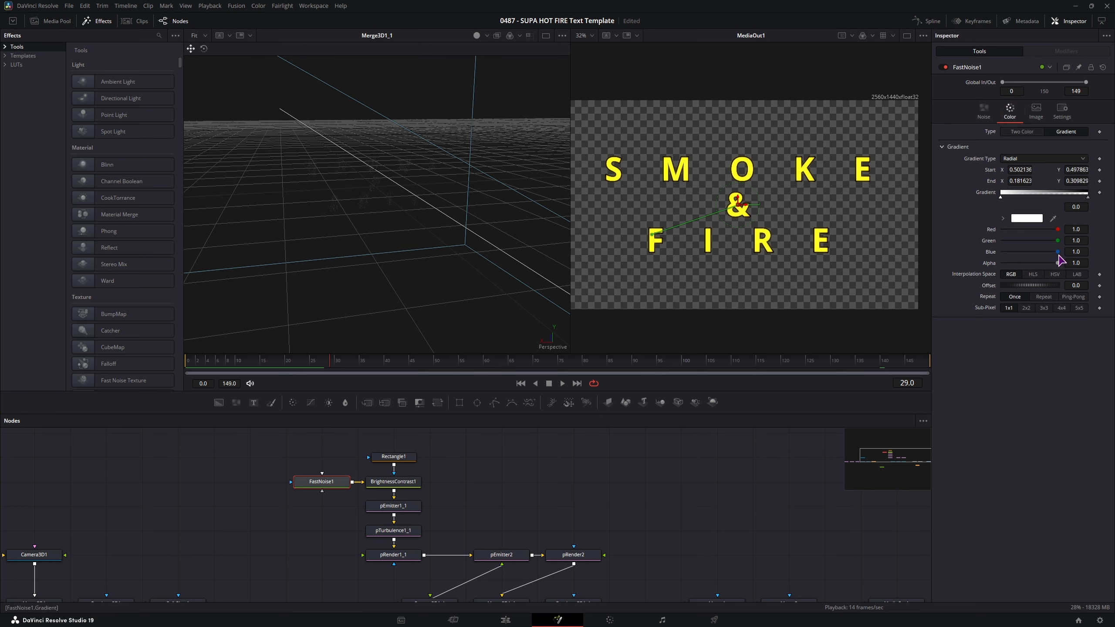
pyautogui.moveTo(1058, 253)
pyautogui.mouseDown()
pyautogui.moveTo(996, 254)
pyautogui.moveTo(1066, 246)
pyautogui.mouseUp()
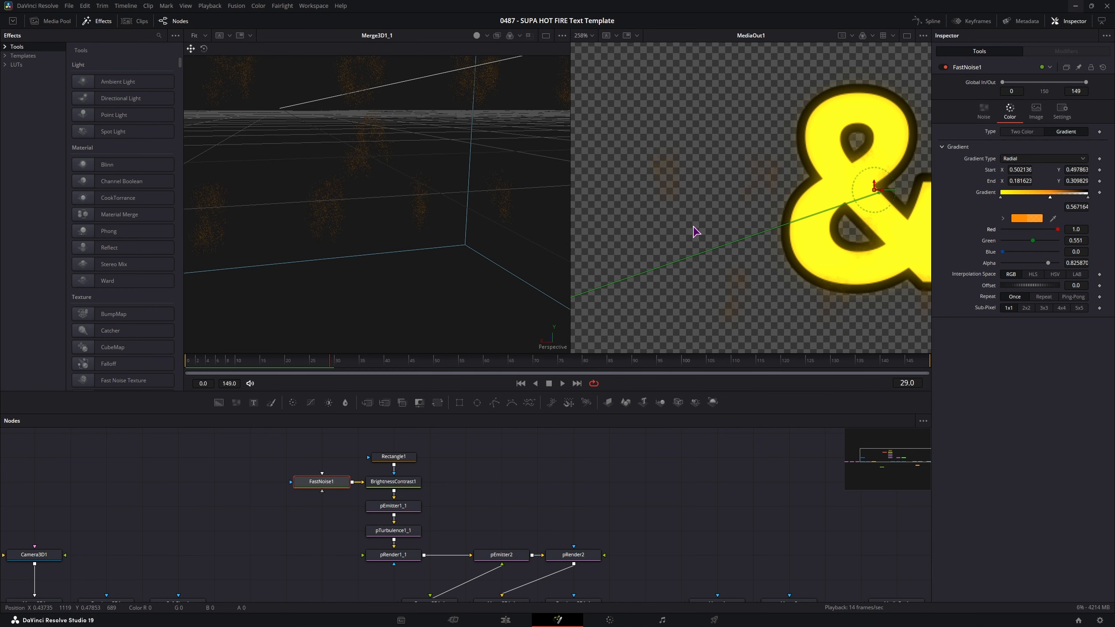
# - Shorten the particle lifespan and increase the particle Style size
pyautogui.scroll(-5, 693, 231)
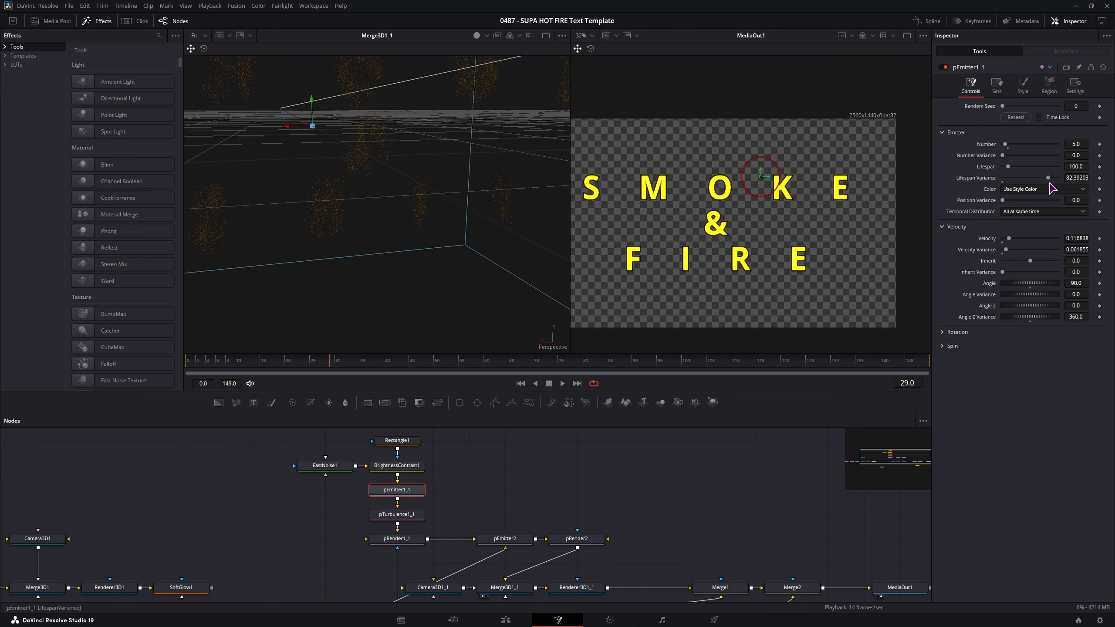
pyautogui.moveTo(1076, 167); pyautogui.dragTo(720, 197)
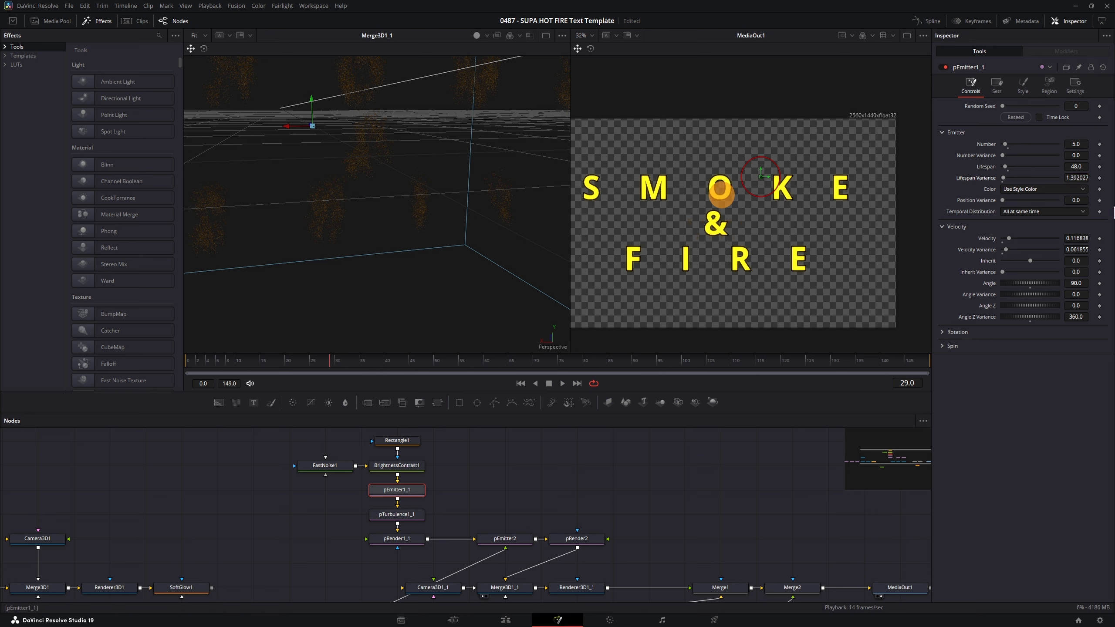
pyautogui.click(1023, 86)
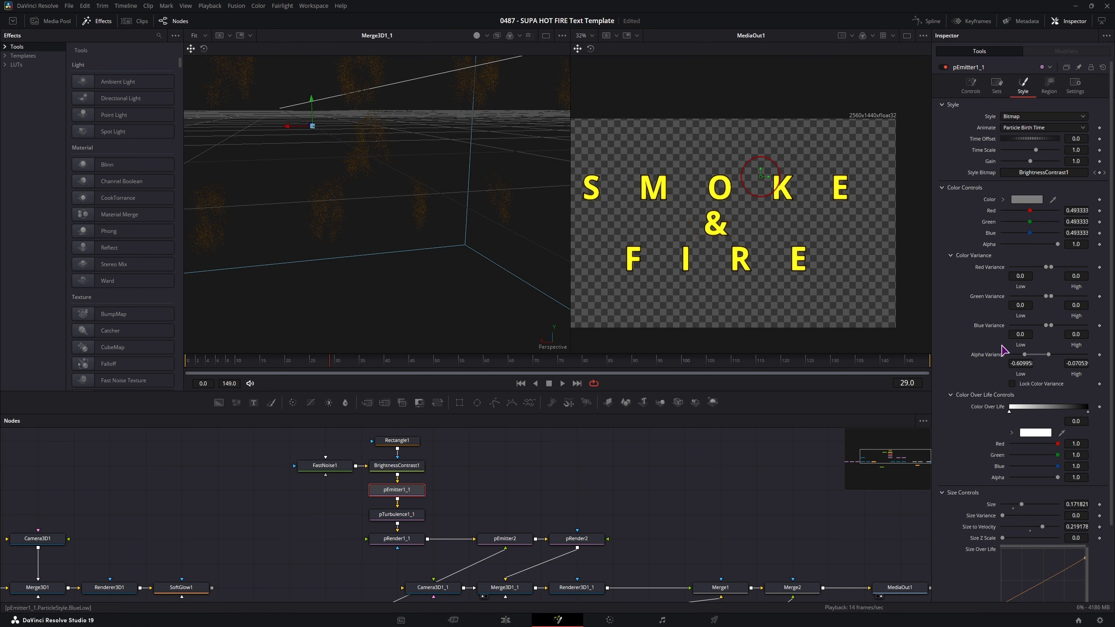
pyautogui.moveTo(1024, 507); pyautogui.dragTo(1059, 509)
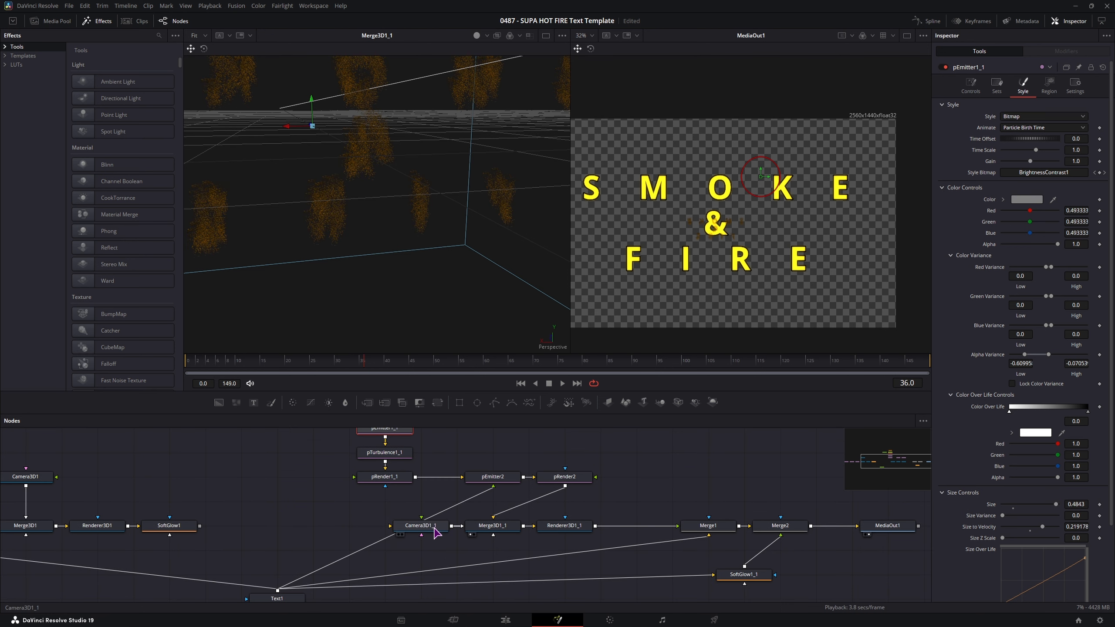
# - Move Camera3D1_1 to Translation Y -0.01927 and Z -0.52732
pyautogui.click(432, 528)
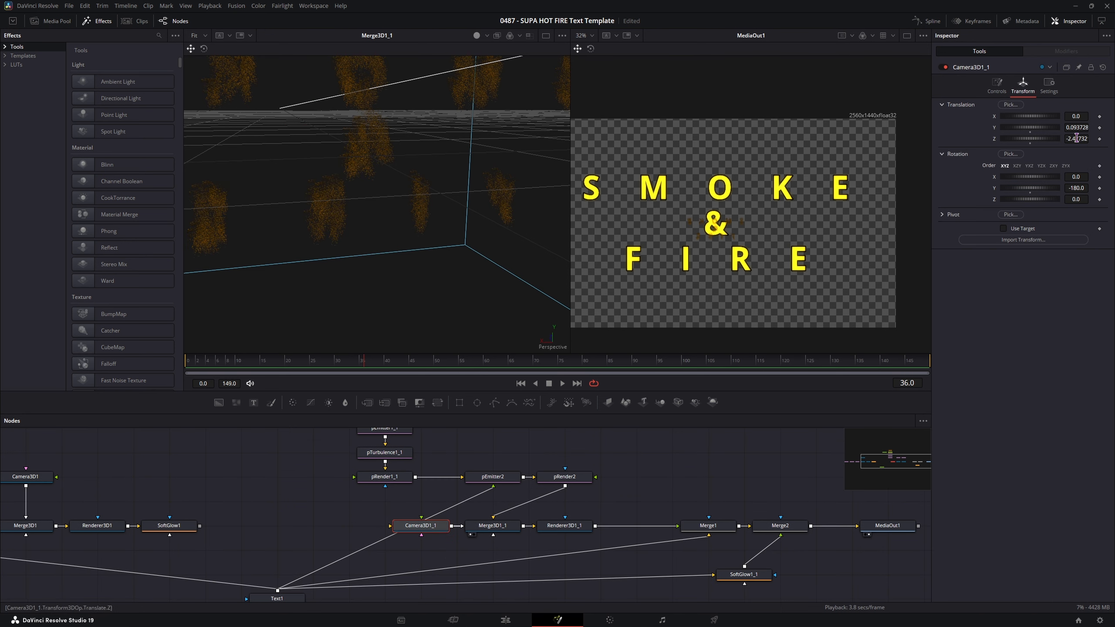
pyautogui.moveTo(1077, 140); pyautogui.dragTo(600, 177)
pyautogui.moveTo(1030, 128); pyautogui.dragTo(1027, 132)
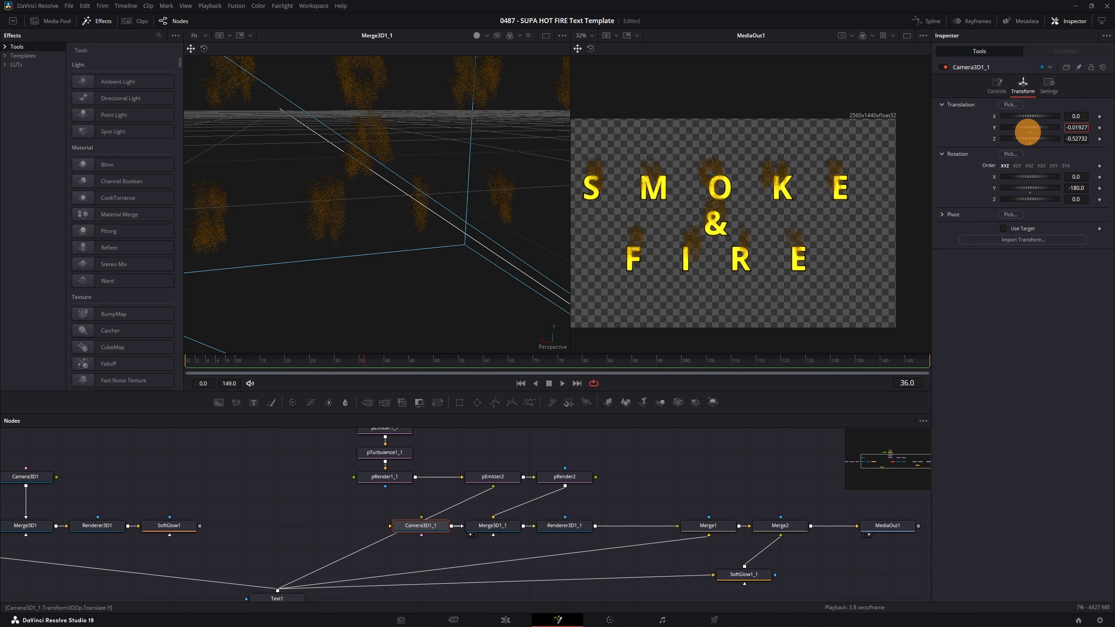
pyautogui.click(1077, 139)
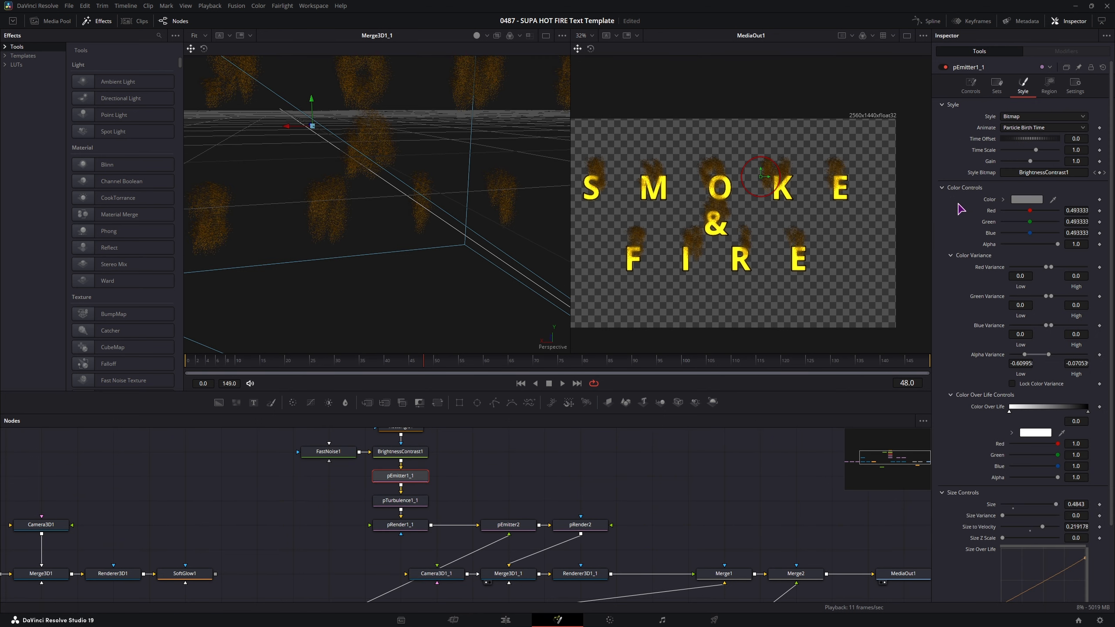
# - Make pEmitter1_1's particles yellow and shift the Color Over Life stop toward orange
pyautogui.moveTo(1029, 214)
pyautogui.mouseDown()
pyautogui.moveTo(1058, 214)
pyautogui.moveTo(1047, 225)
pyautogui.mouseUp()
pyautogui.moveTo(1047, 226); pyautogui.dragTo(1058, 228)
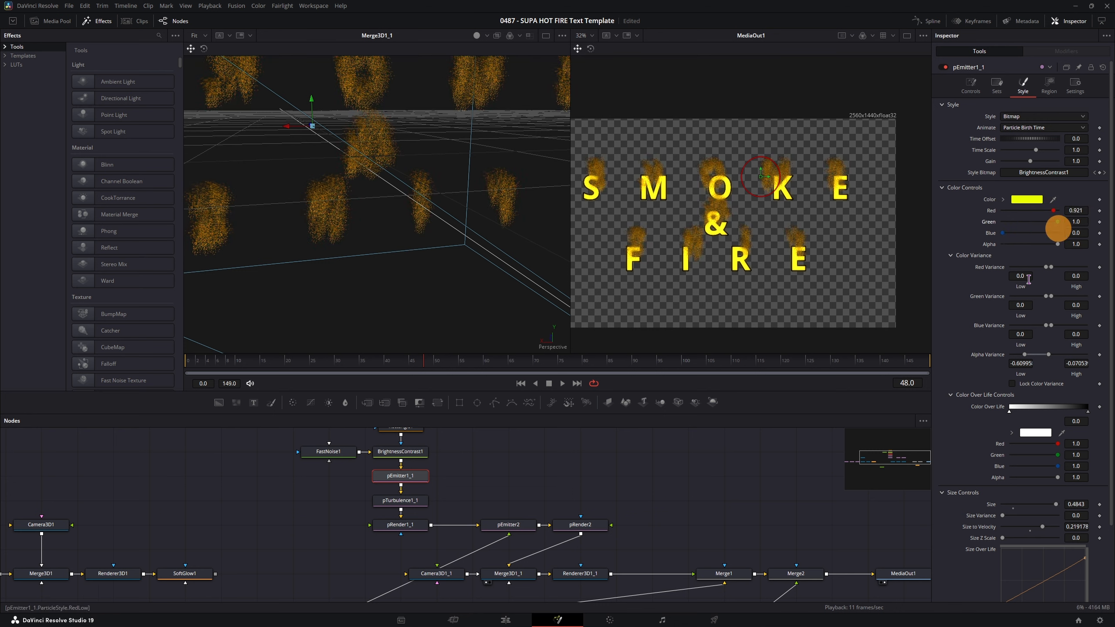
pyautogui.scroll(-2, 1026, 382)
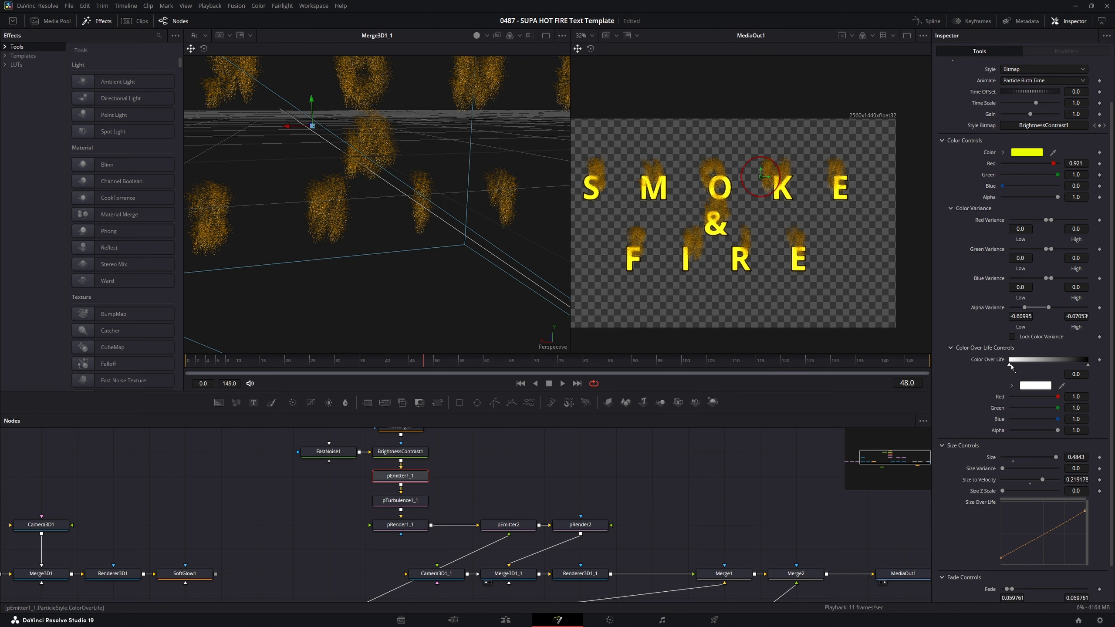
pyautogui.moveTo(1009, 367); pyautogui.dragTo(1043, 366)
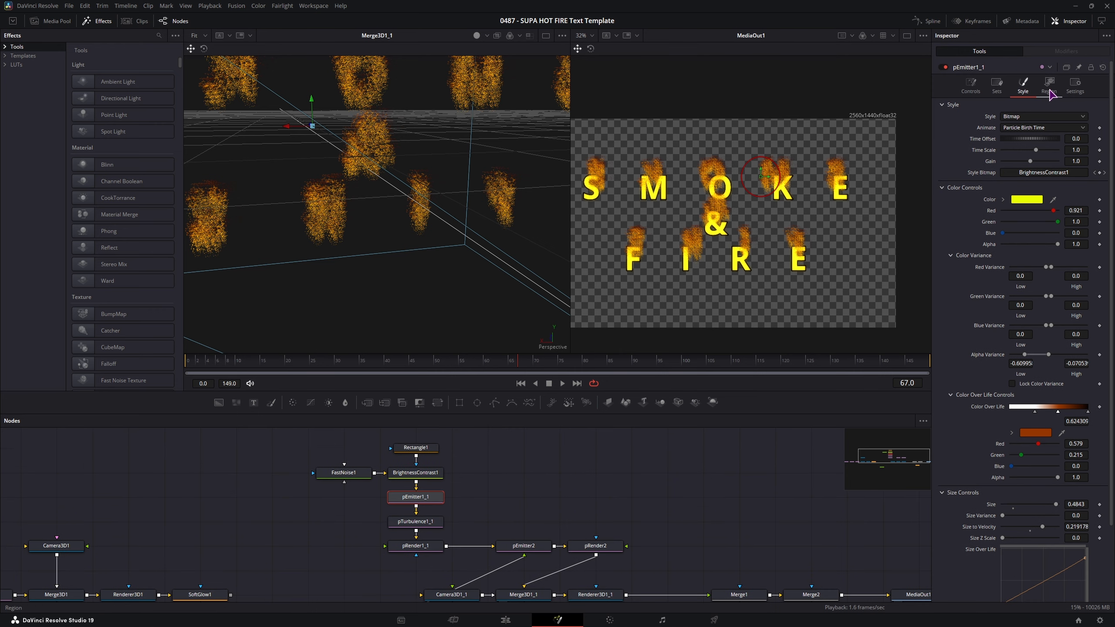
# - Resize the emission sphere and set pTurbulence1_1 strengths to X 0.622, Y 0.055, Z 0.118
pyautogui.click(1051, 87)
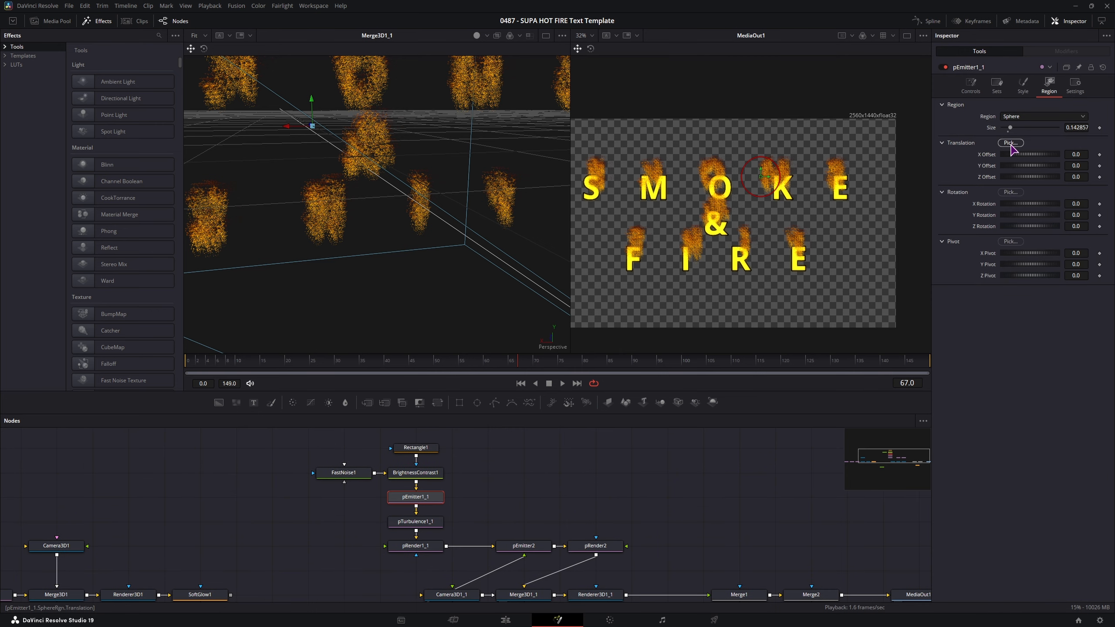
pyautogui.moveTo(780, 175); pyautogui.dragTo(765, 185)
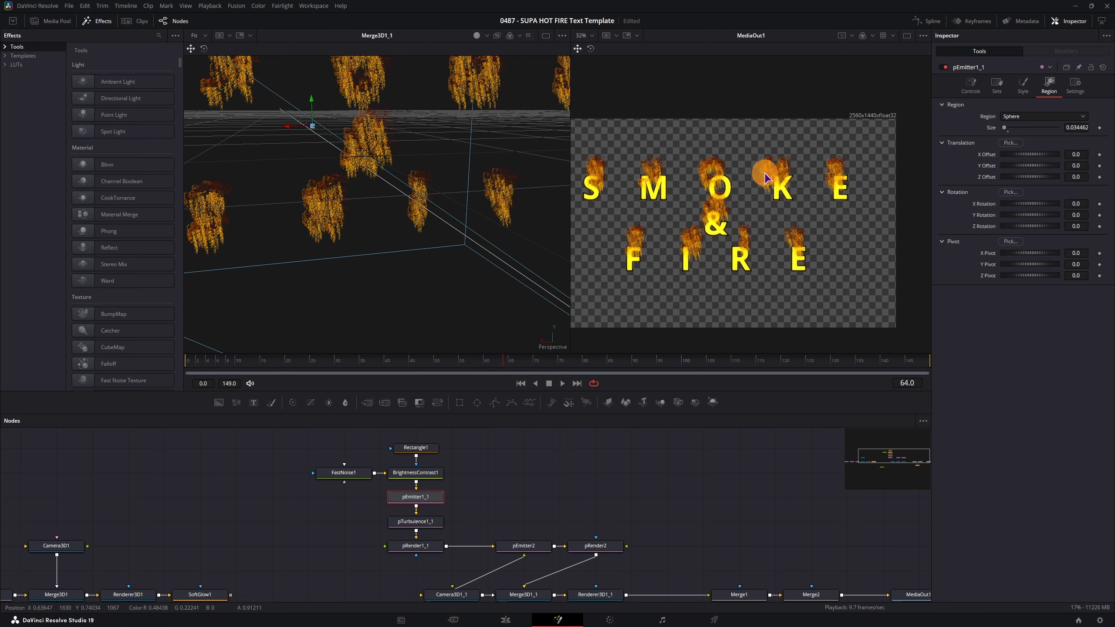
pyautogui.moveTo(765, 178); pyautogui.dragTo(774, 171)
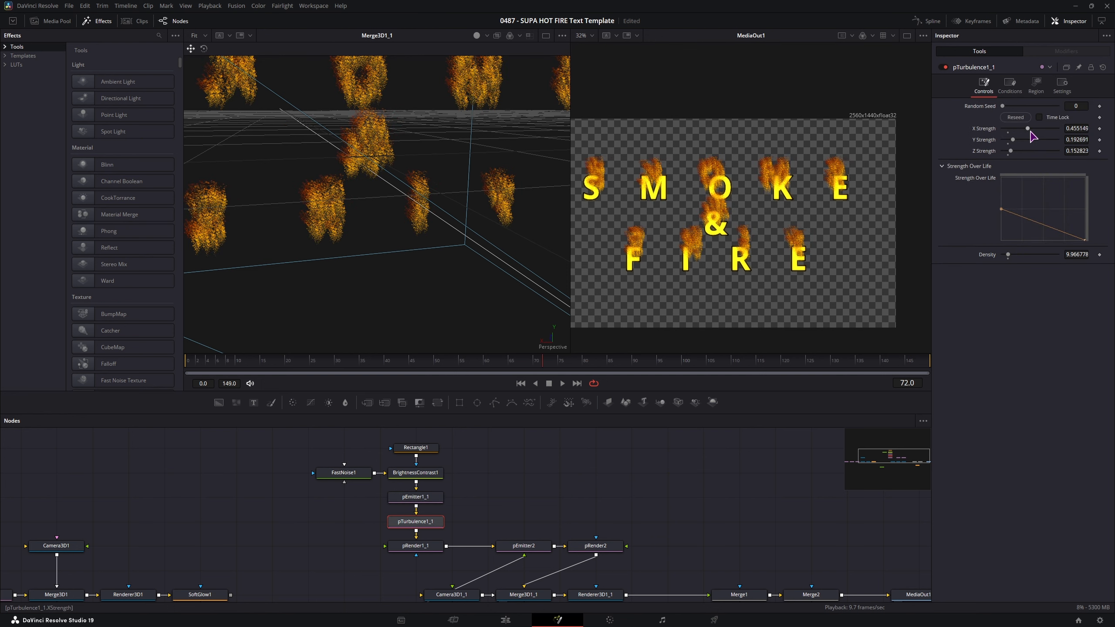
pyautogui.moveTo(1028, 129); pyautogui.dragTo(1009, 152)
pyautogui.moveTo(1014, 140)
pyautogui.mouseDown()
pyautogui.moveTo(1028, 141)
pyautogui.moveTo(1007, 146)
pyautogui.mouseUp()
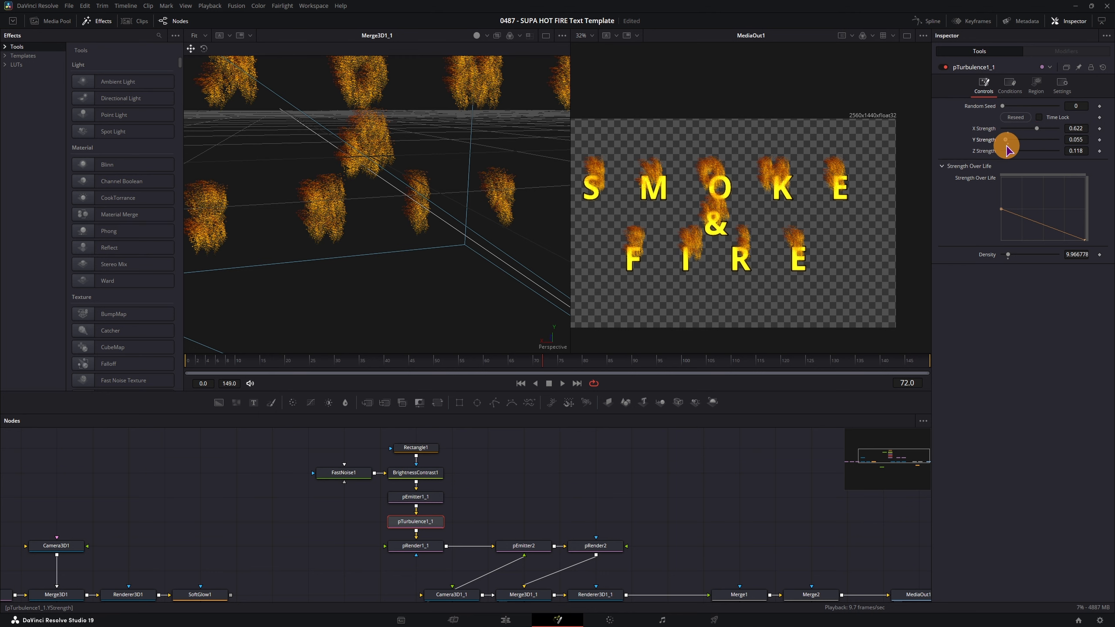
# - Raise pEmitter1_1's velocity to 0.122838 and play to preview the rising flames
pyautogui.click(413, 499)
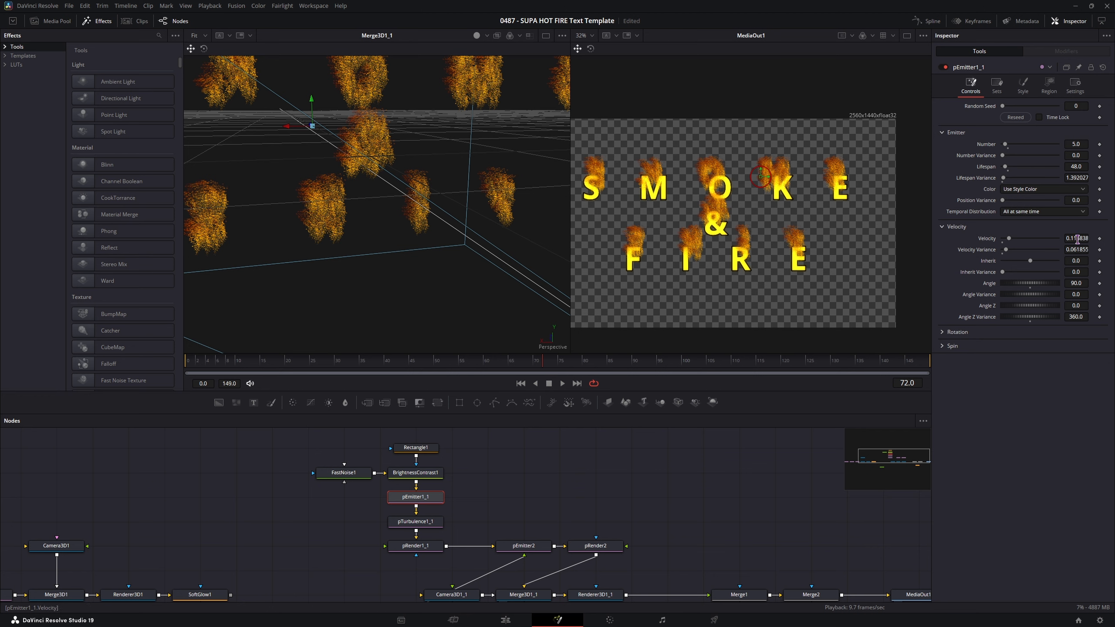
pyautogui.moveTo(1078, 240); pyautogui.dragTo(1079, 244)
pyautogui.press('space')
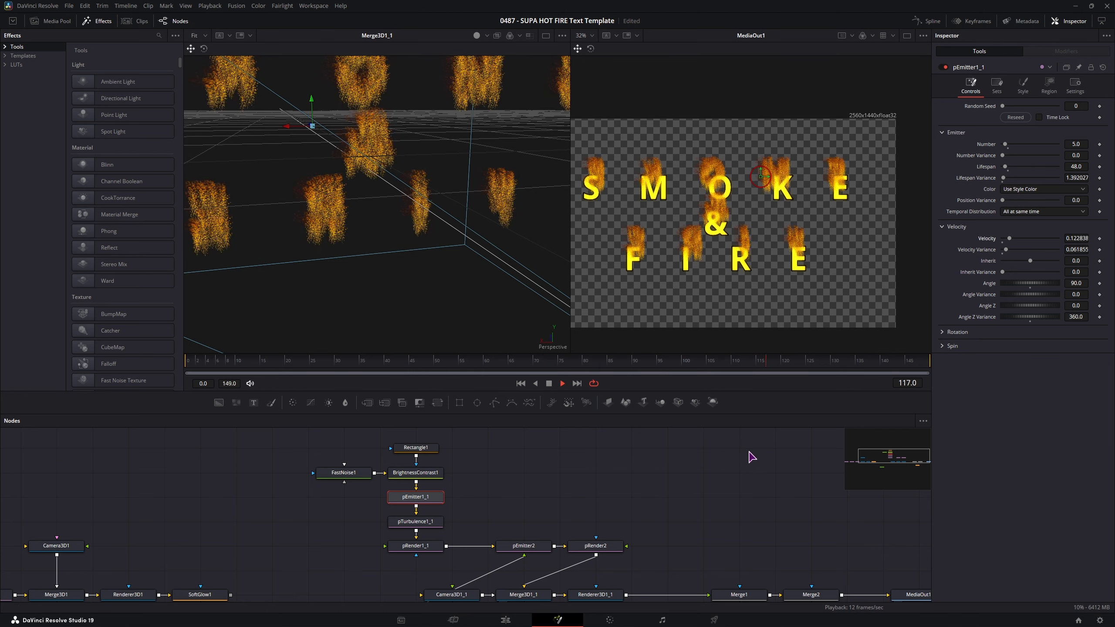
pyautogui.press('space')
pyautogui.moveTo(678, 512)
pyautogui.mouseDown()
pyautogui.moveTo(677, 485)
pyautogui.moveTo(673, 497)
pyautogui.mouseUp()
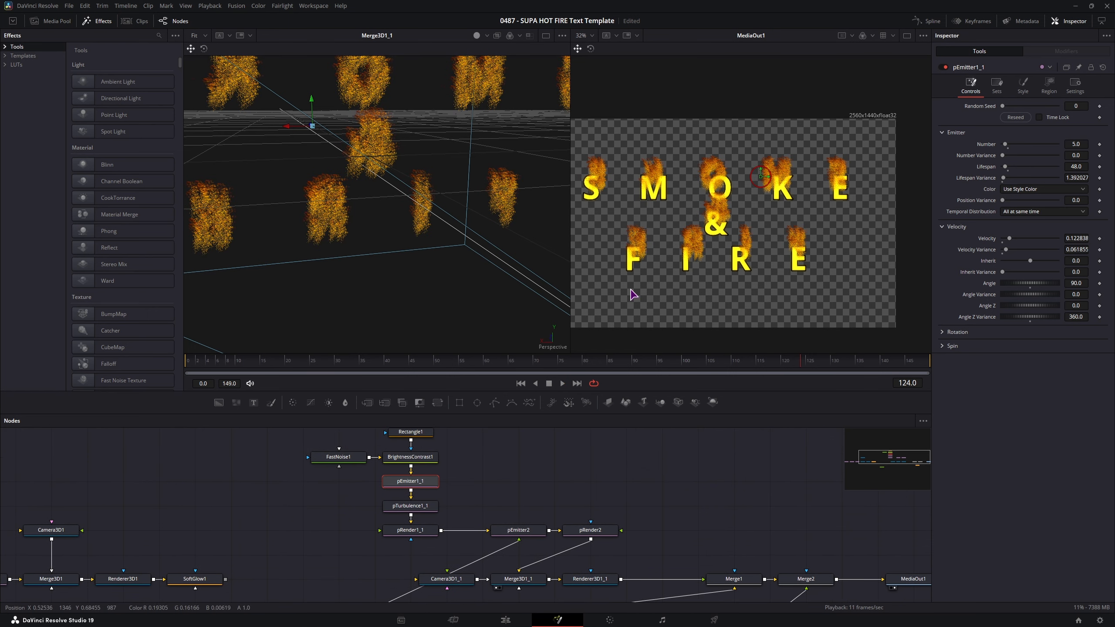
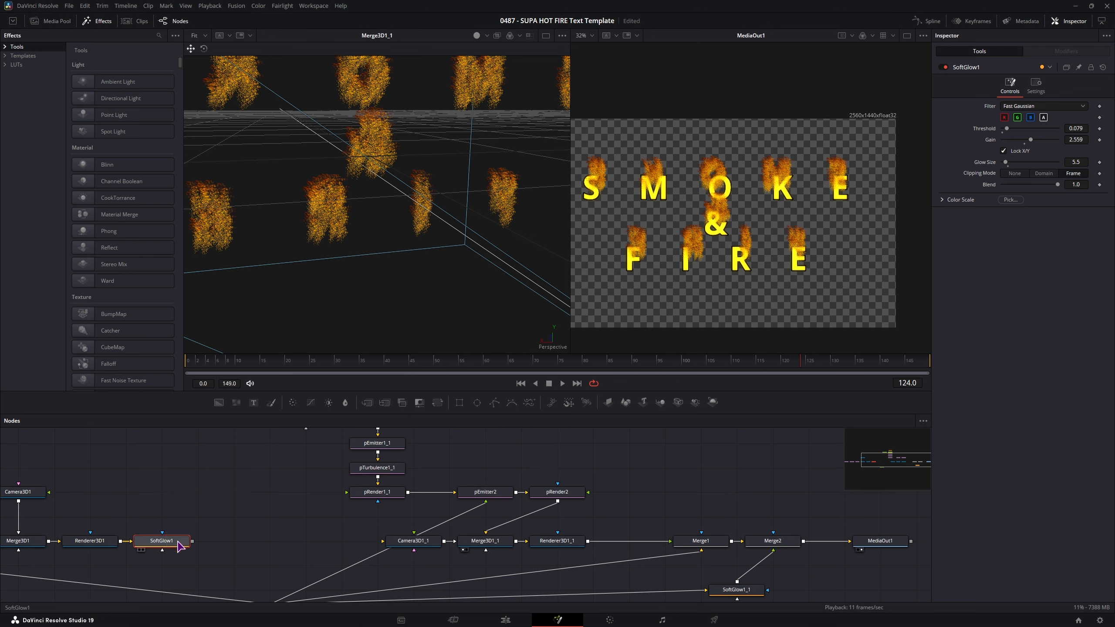
# - Paste the soft glow as SoftGlow1_2 after Renderer3D1_1: threshold 0.165, gain 1.575, glow size 7.9
pyautogui.click(637, 490)
pyautogui.hotkey('ctrl', 'v')
pyautogui.moveTo(601, 513); pyautogui.dragTo(577, 470)
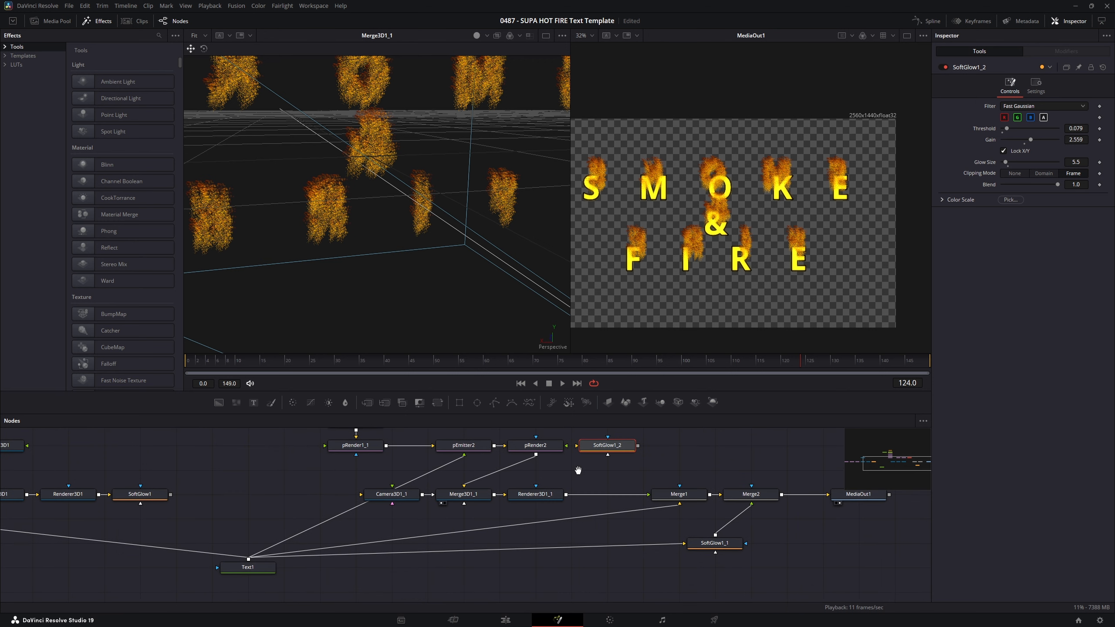
pyautogui.moveTo(760, 589); pyautogui.dragTo(627, 519)
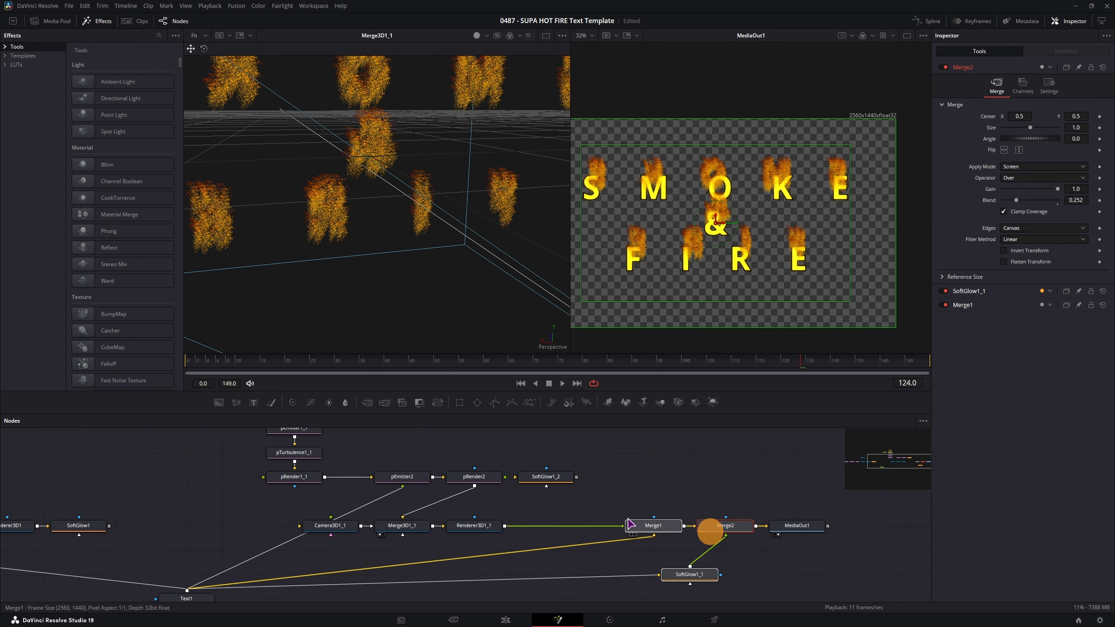
pyautogui.moveTo(546, 477); pyautogui.dragTo(584, 528)
pyautogui.moveTo(845, 591); pyautogui.dragTo(620, 527)
pyautogui.click(619, 527)
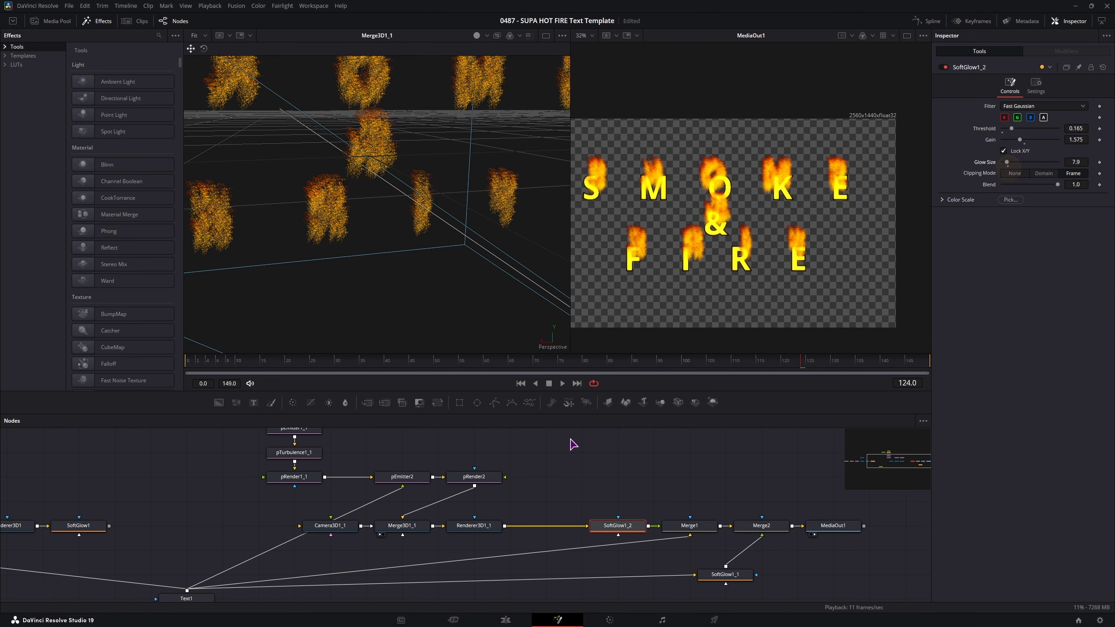
pyautogui.click(554, 481)
# - Add a Blur node from the tool search and insert it before SoftGlow1_2
pyautogui.click(556, 499)
pyautogui.hotkey('shift', 'space')
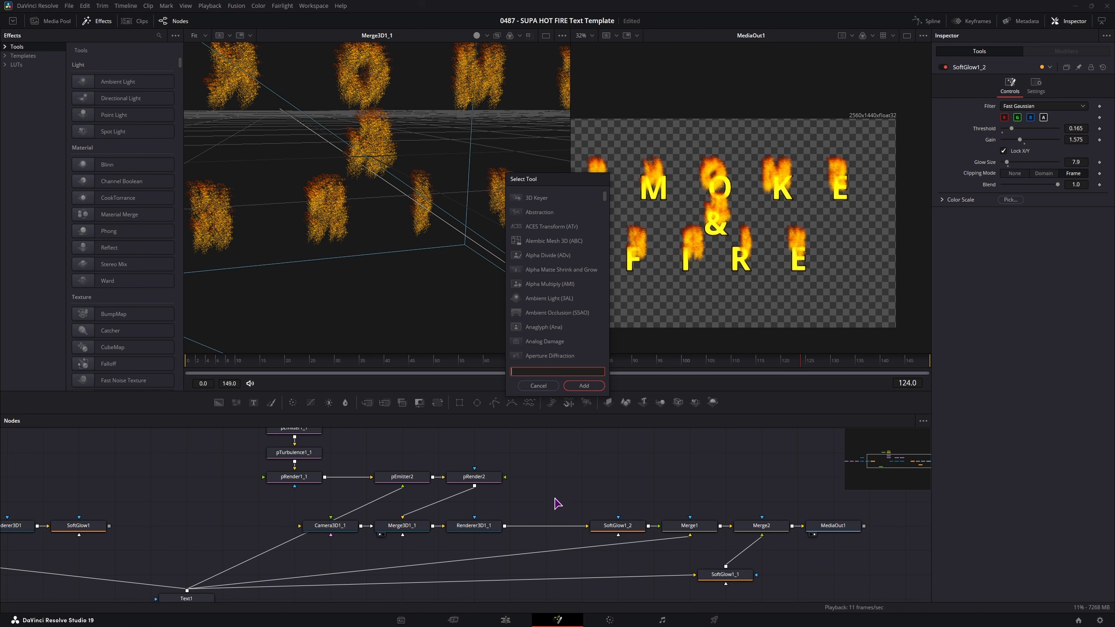
pyautogui.write('blur')
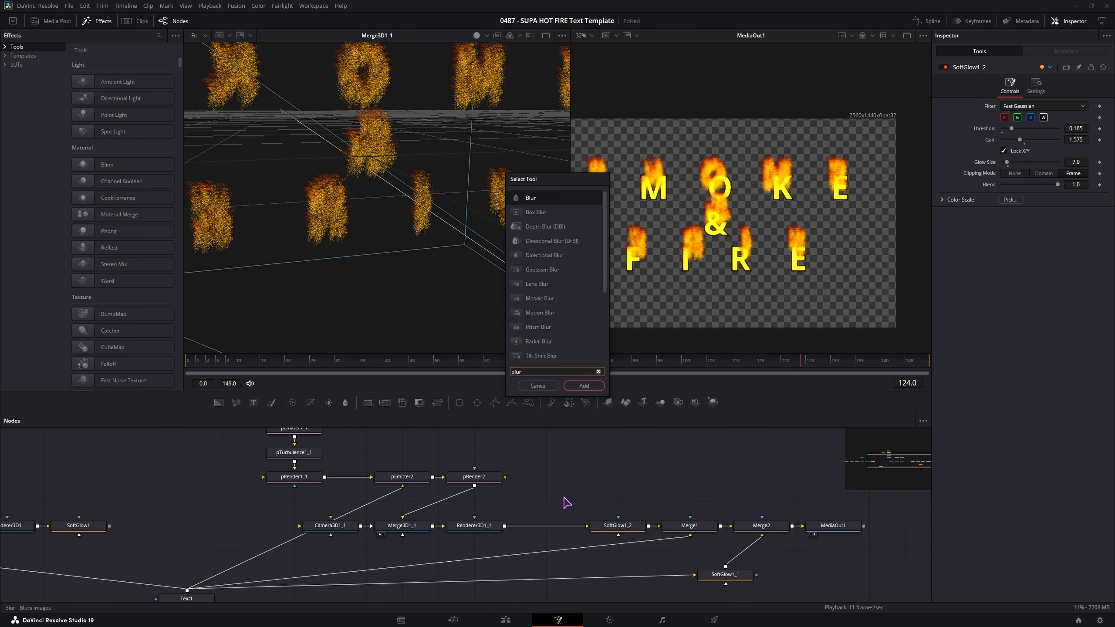
pyautogui.click(583, 386)
pyautogui.click(553, 529)
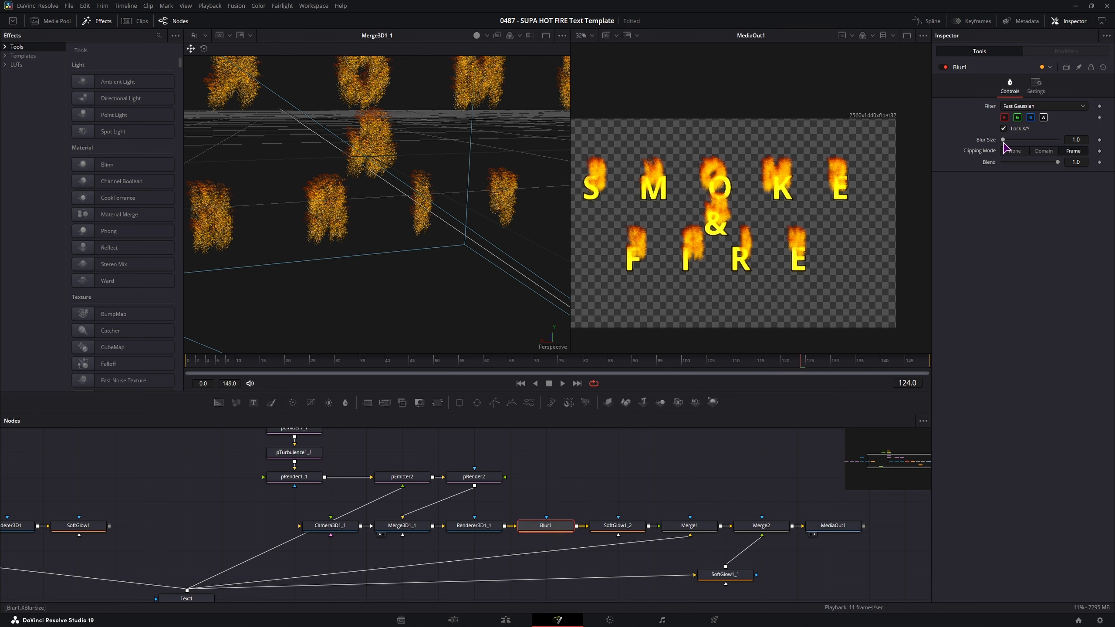
# - Set Blur1's blur size to 20.5 and blend to 0.11, then play from frame 0
pyautogui.moveTo(1006, 142)
pyautogui.mouseDown()
pyautogui.moveTo(1015, 143)
pyautogui.moveTo(1003, 145)
pyautogui.mouseUp()
pyautogui.moveTo(1057, 162); pyautogui.dragTo(1045, 161)
pyautogui.click(184, 359)
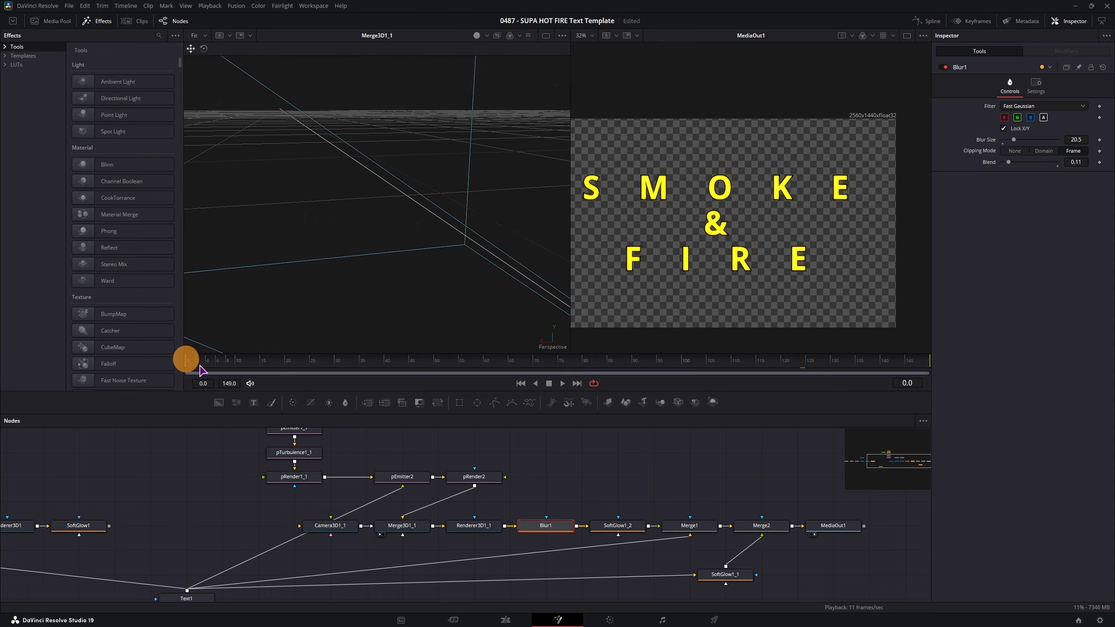
pyautogui.press('space')
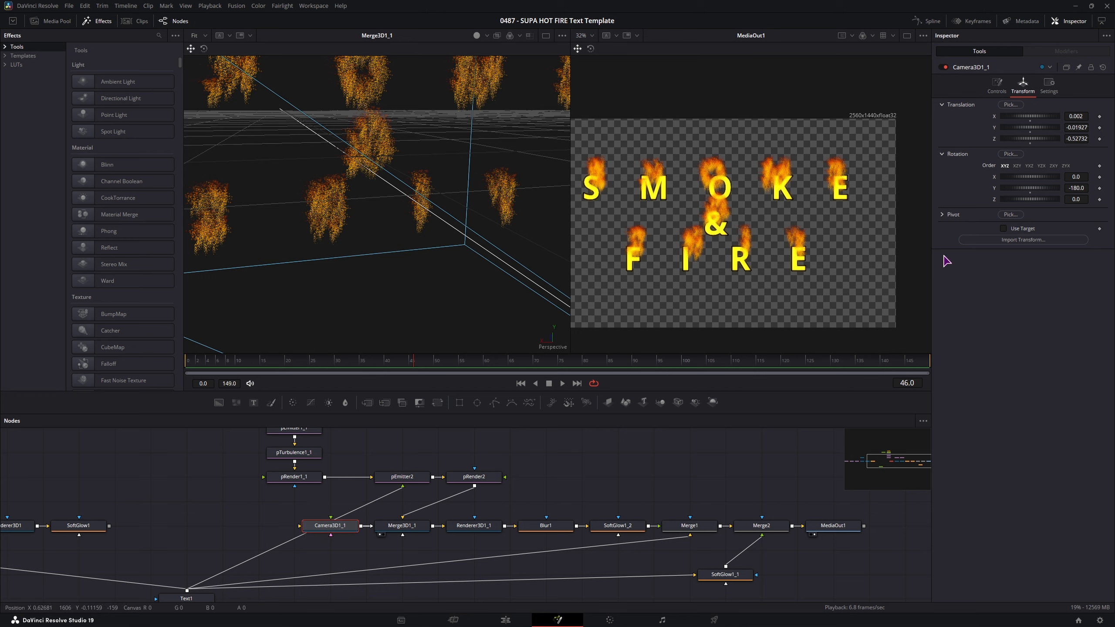
# - Nudge Camera3D1_1's translation to X 0.005, Y -0.00227, Z -0.50732
pyautogui.moveTo(1074, 138); pyautogui.dragTo(1075, 152)
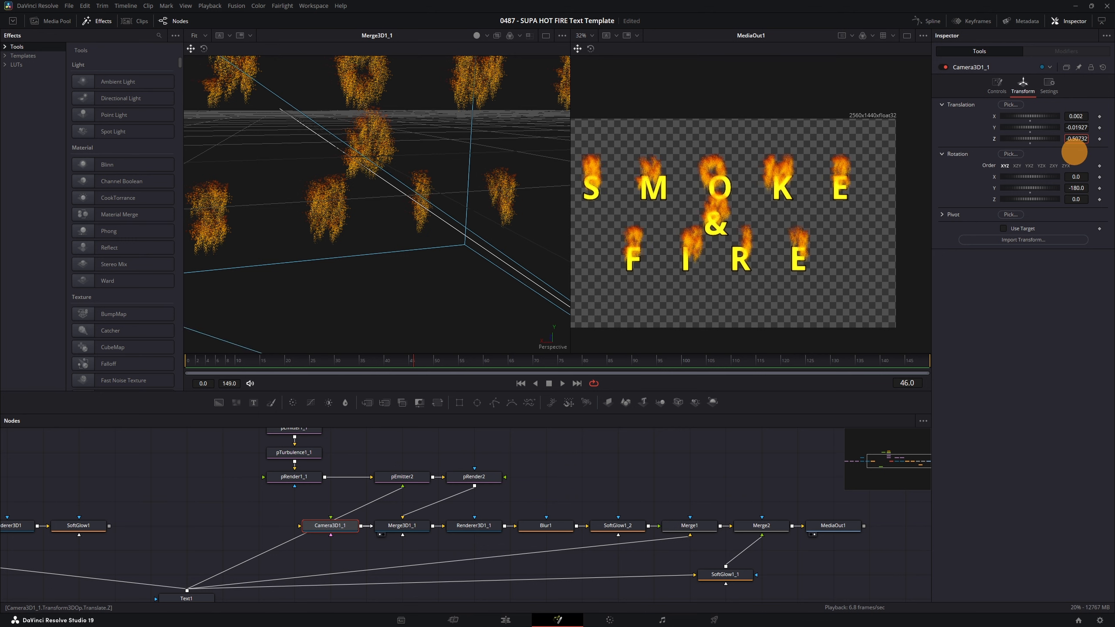
pyautogui.click(1078, 127)
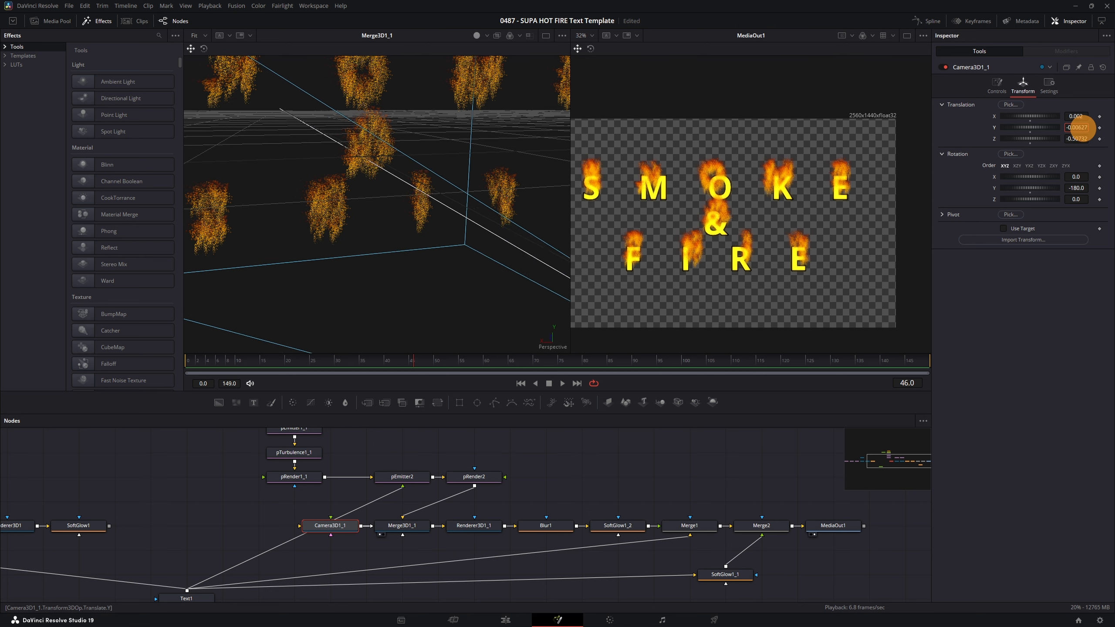
pyautogui.moveTo(1085, 128); pyautogui.dragTo(1085, 134)
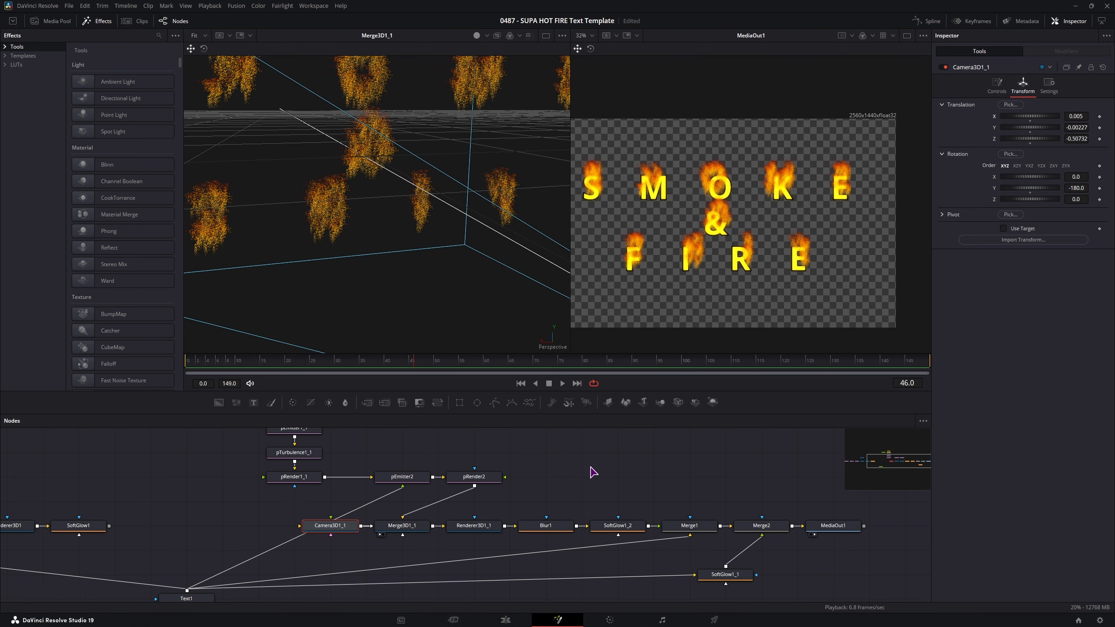
pyautogui.moveTo(590, 469); pyautogui.dragTo(593, 428)
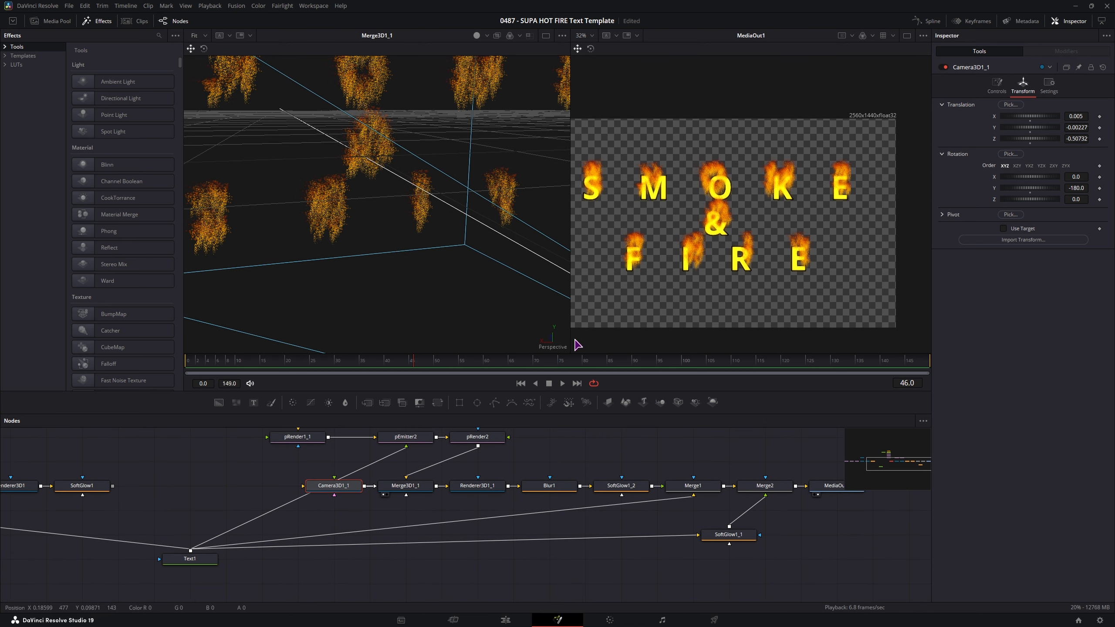
# - Enable Text1's Black Shadow shading element and tint it a semi-transparent orange
pyautogui.click(200, 561)
pyautogui.click(1037, 111)
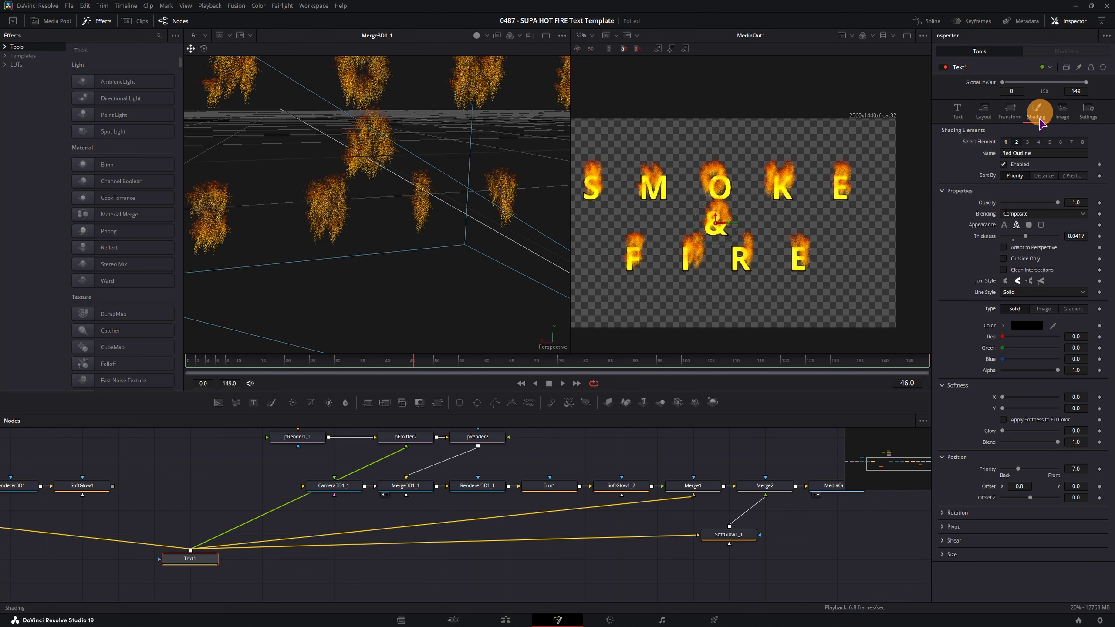
pyautogui.click(1027, 141)
pyautogui.click(1006, 164)
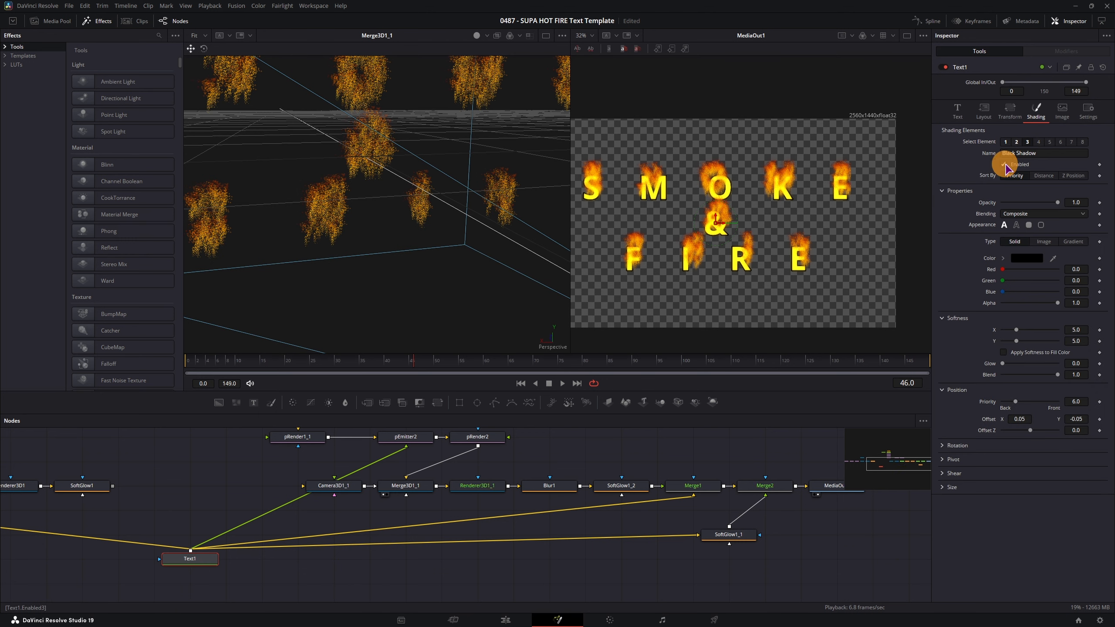
pyautogui.moveTo(1004, 270); pyautogui.dragTo(1031, 272)
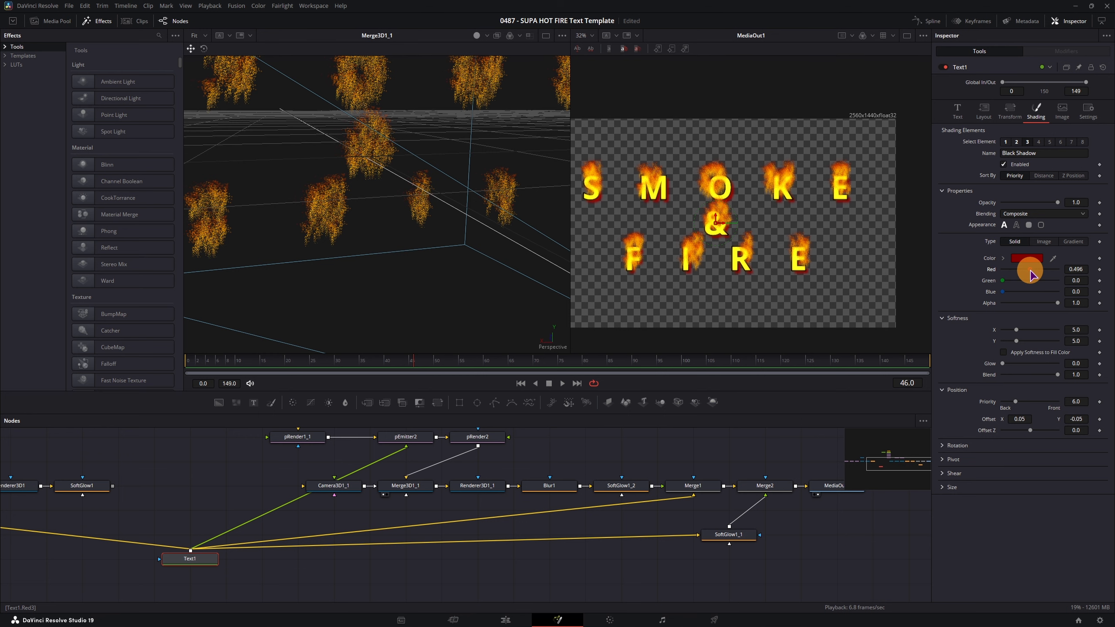
pyautogui.moveTo(1002, 281); pyautogui.dragTo(1019, 281)
pyautogui.moveTo(1033, 270); pyautogui.dragTo(1019, 303)
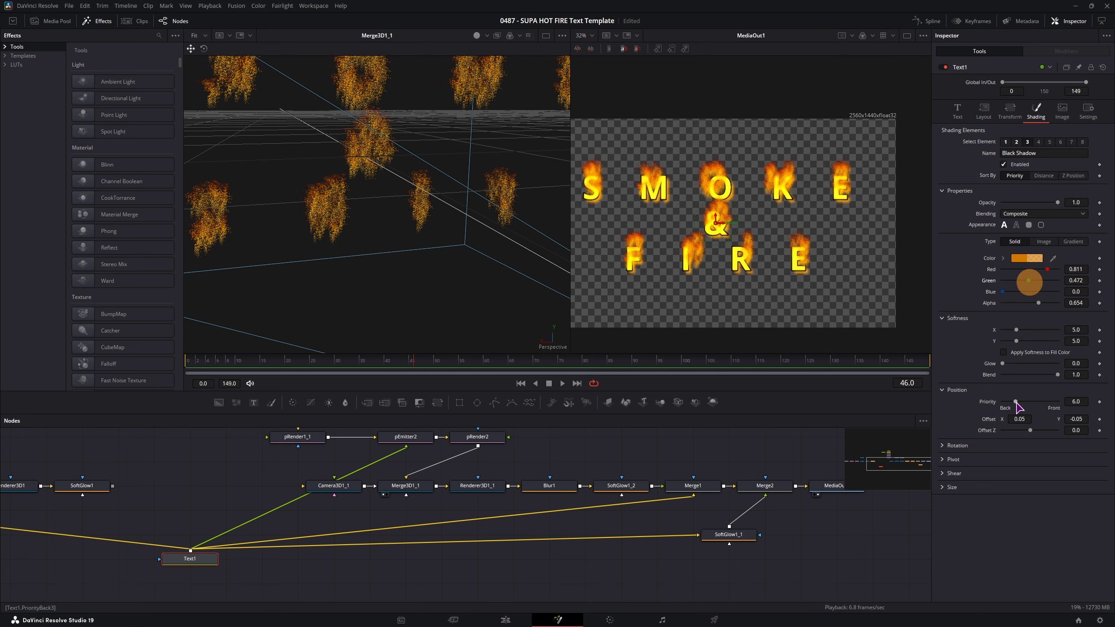
# - Offset the shadow to X 0.039, Y -0.038 and scrub from frame 0 to preview
pyautogui.moveTo(1023, 420); pyautogui.dragTo(1084, 419)
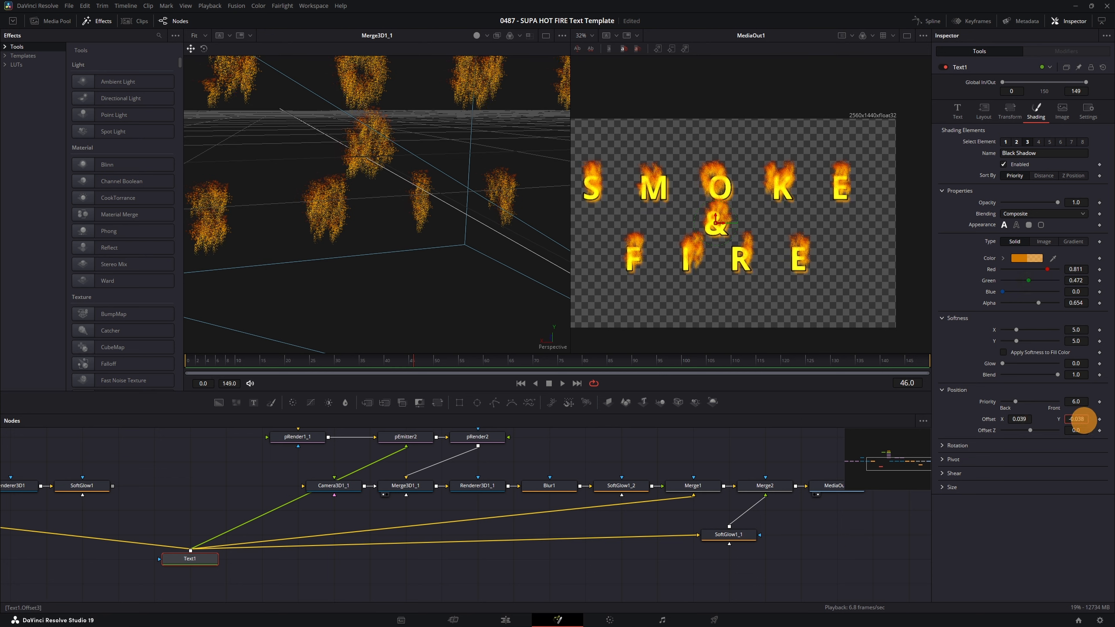
pyautogui.click(191, 361)
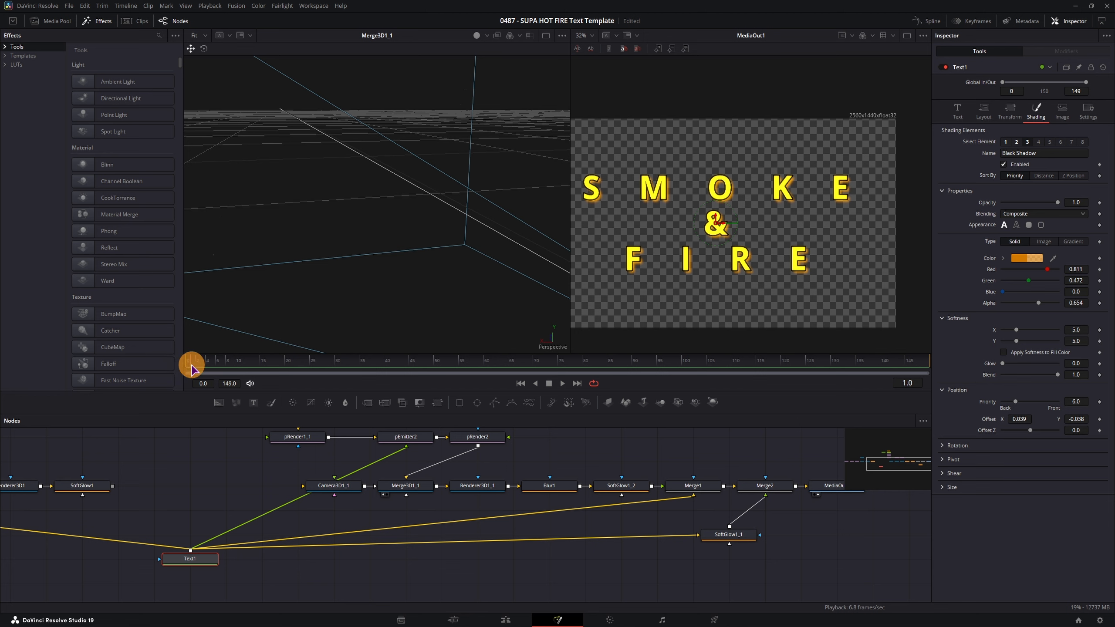
pyautogui.moveTo(191, 369); pyautogui.dragTo(647, 364)
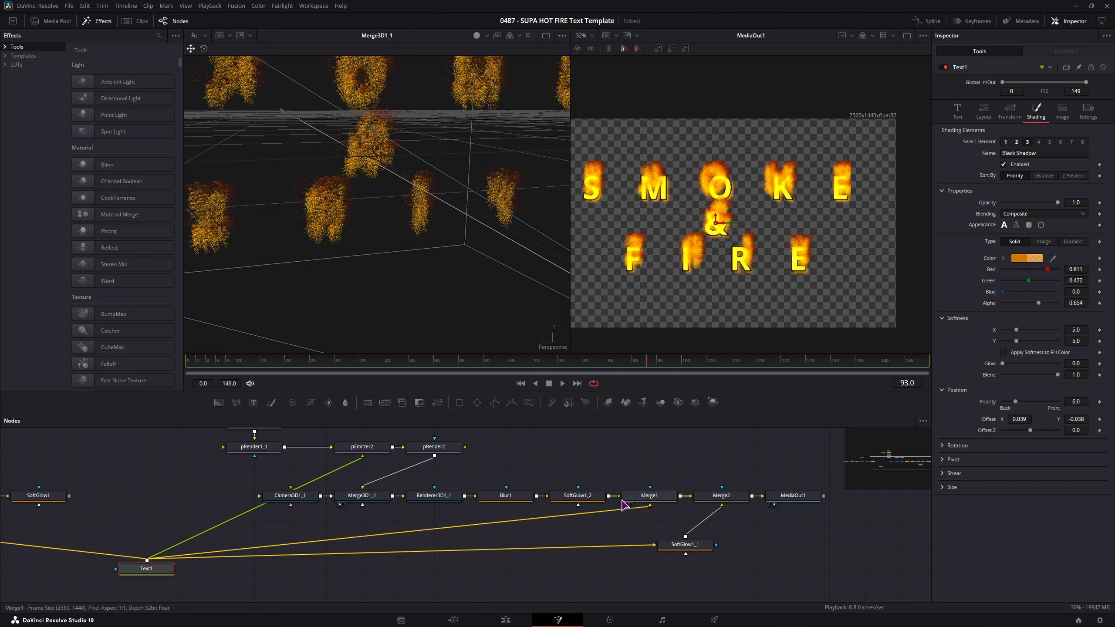
pyautogui.click(582, 500)
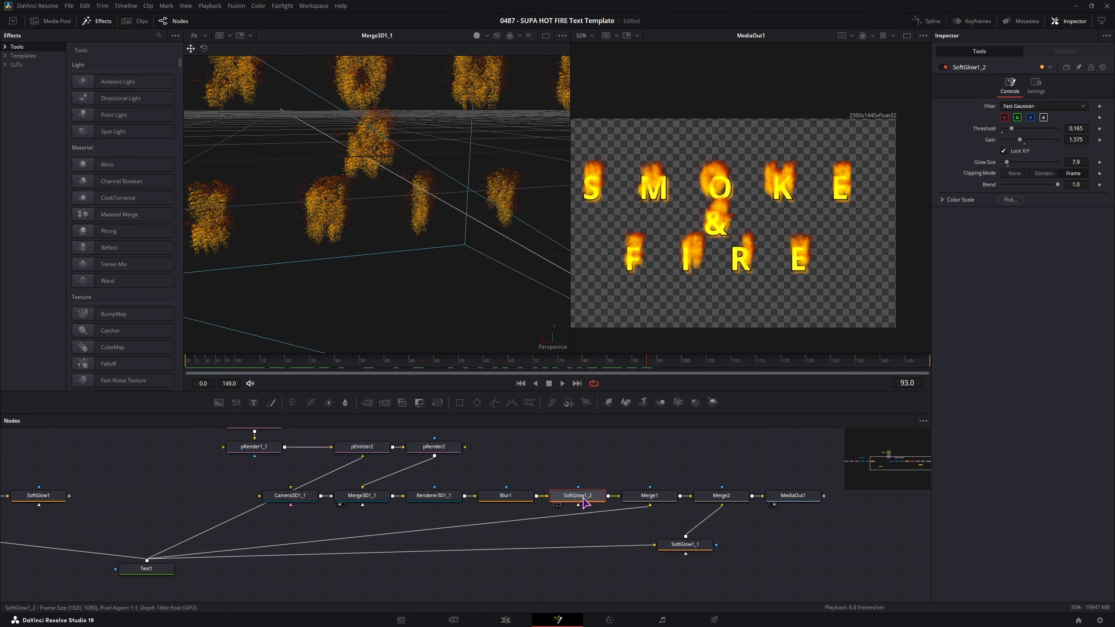
pyautogui.press('2')
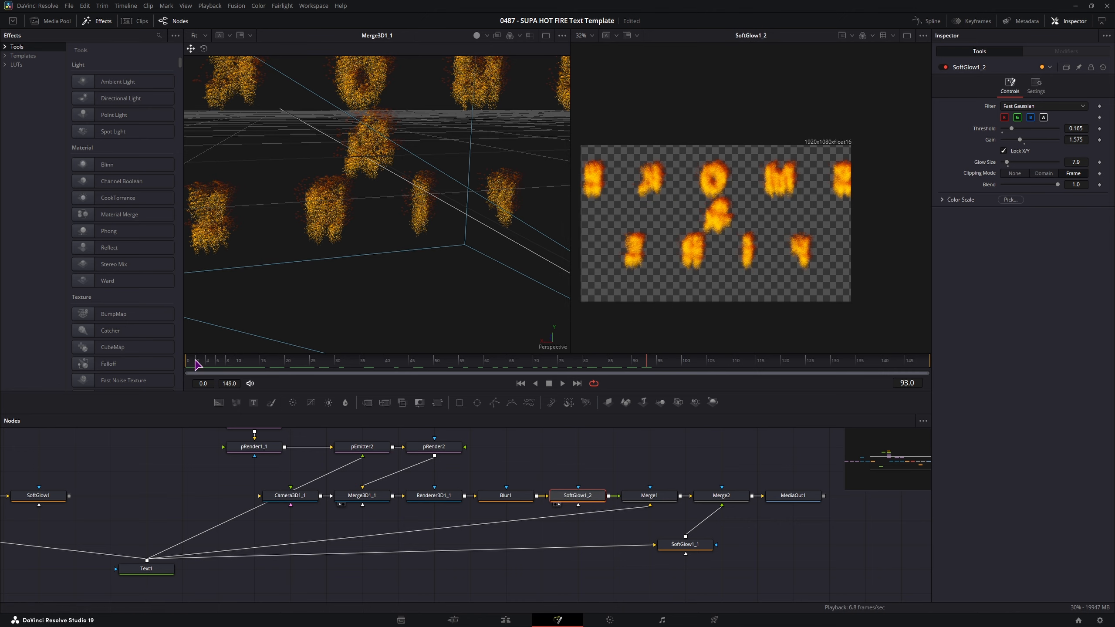
pyautogui.moveTo(197, 363); pyautogui.dragTo(624, 379)
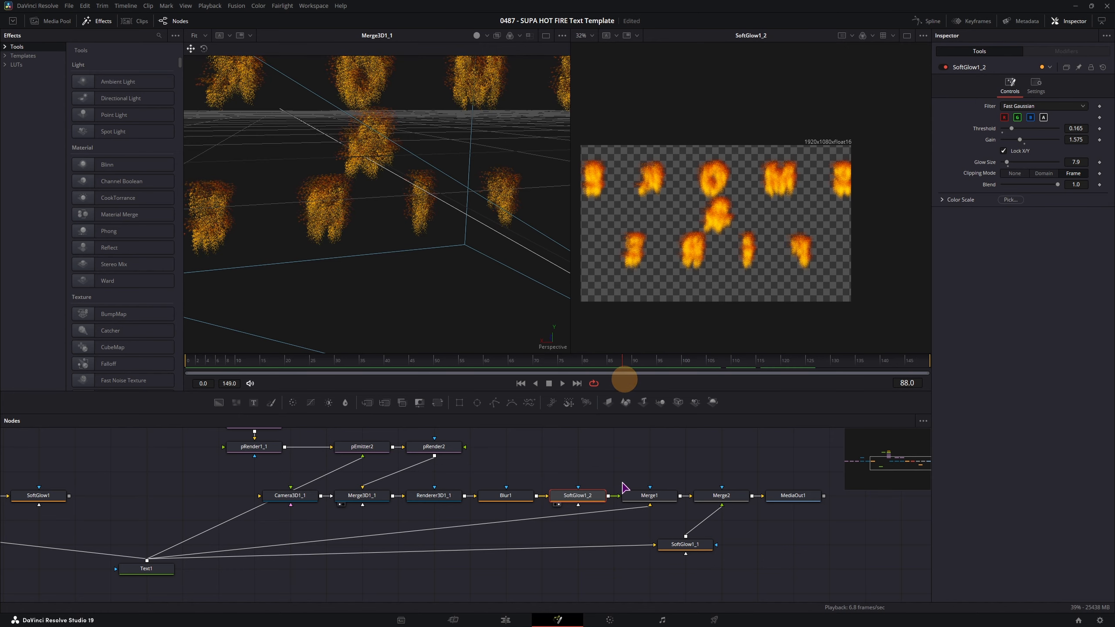
pyautogui.click(786, 502)
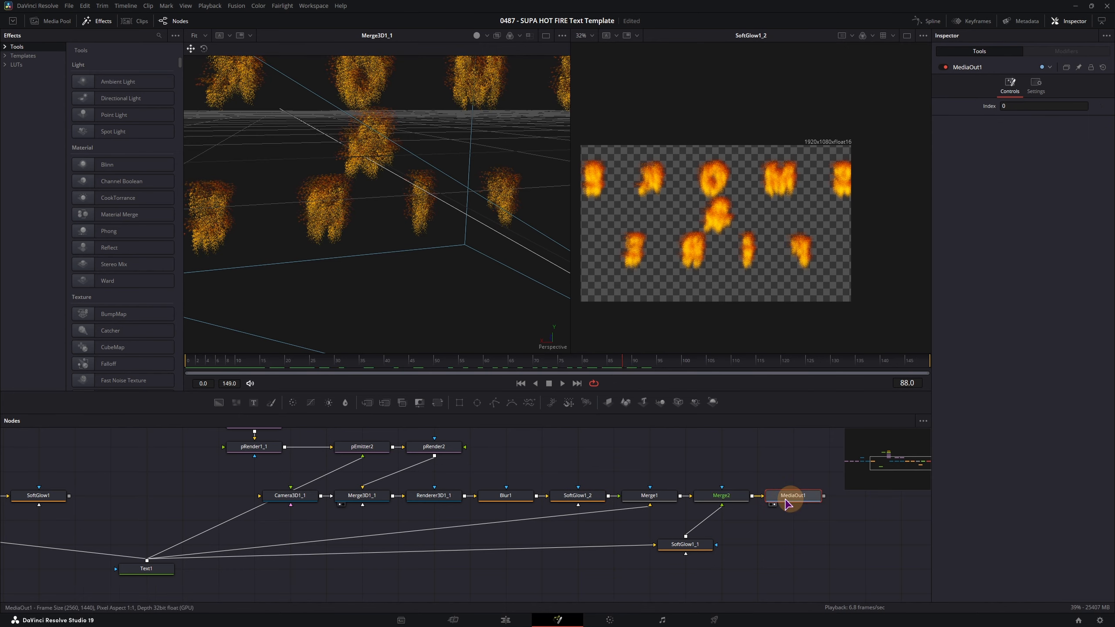
pyautogui.press('2')
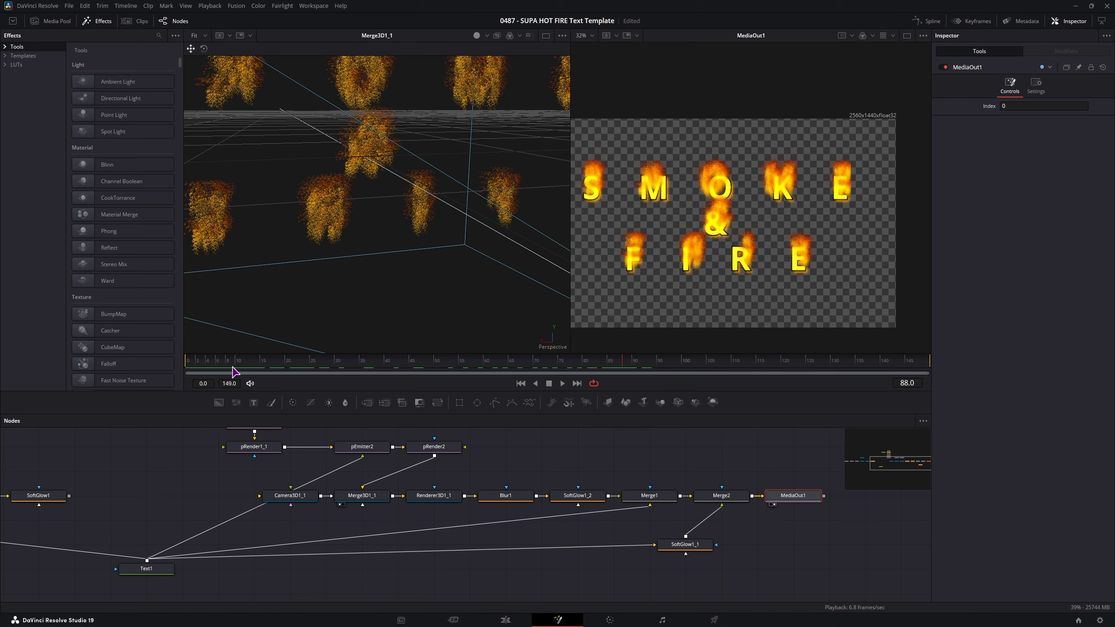
pyautogui.moveTo(234, 372); pyautogui.dragTo(461, 379)
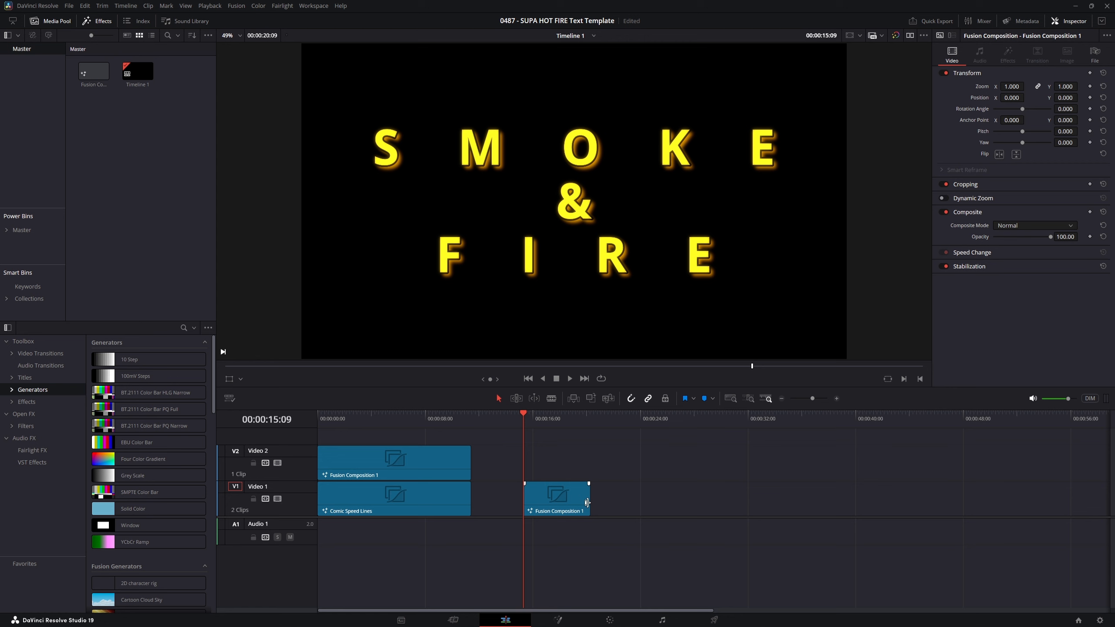
# - Lengthen the fire title clip on the timeline and play it back
pyautogui.moveTo(587, 504); pyautogui.dragTo(791, 506)
pyautogui.press('space')
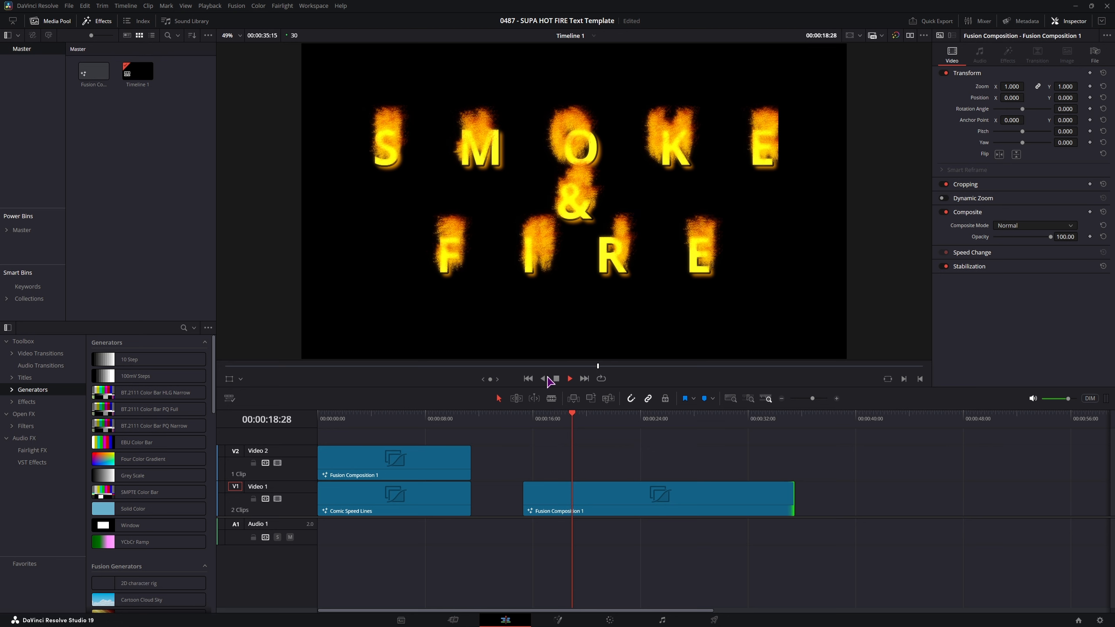
pyautogui.click(619, 489)
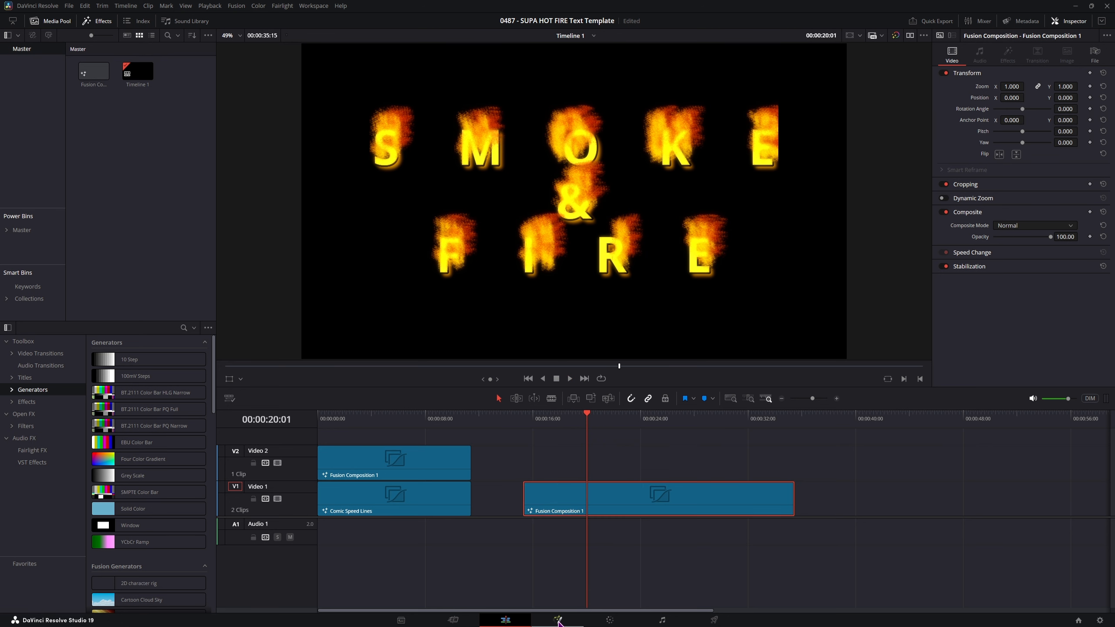
# - Open the composition's node graph and disconnect Text1 from pEmitter1
pyautogui.click(558, 620)
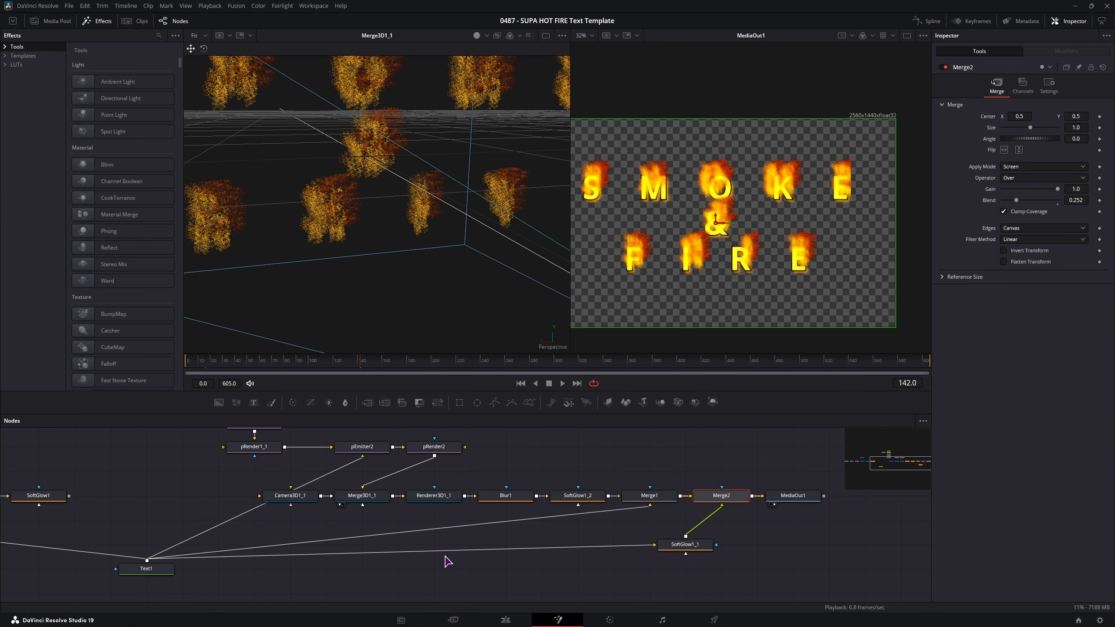
pyautogui.scroll(-2, 281, 563)
pyautogui.moveTo(263, 564); pyautogui.dragTo(438, 568)
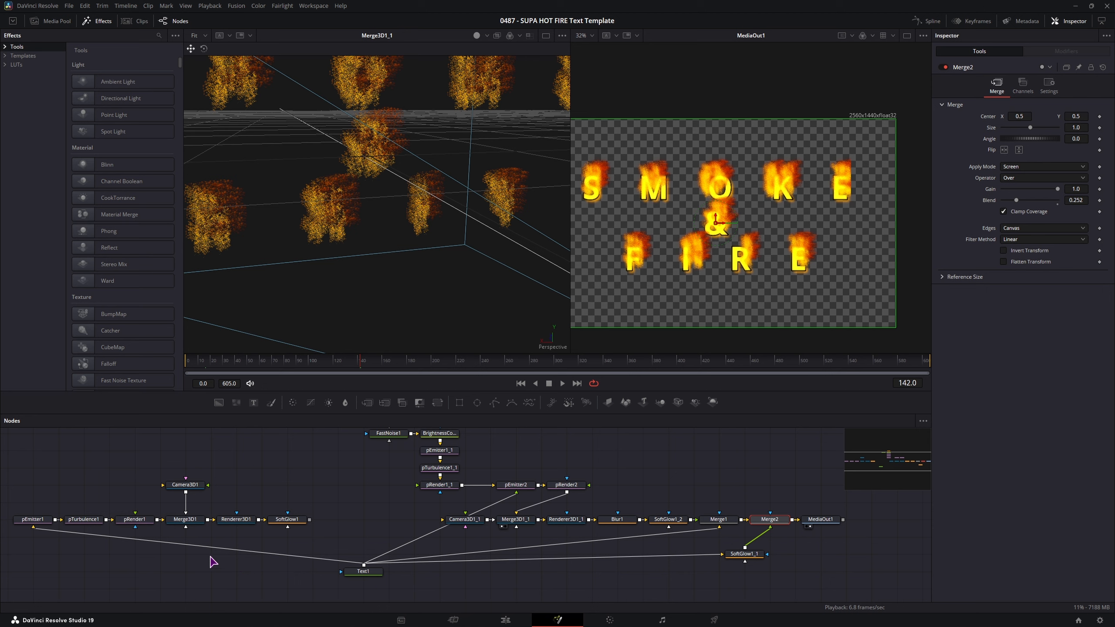
pyautogui.moveTo(74, 532); pyautogui.dragTo(146, 535)
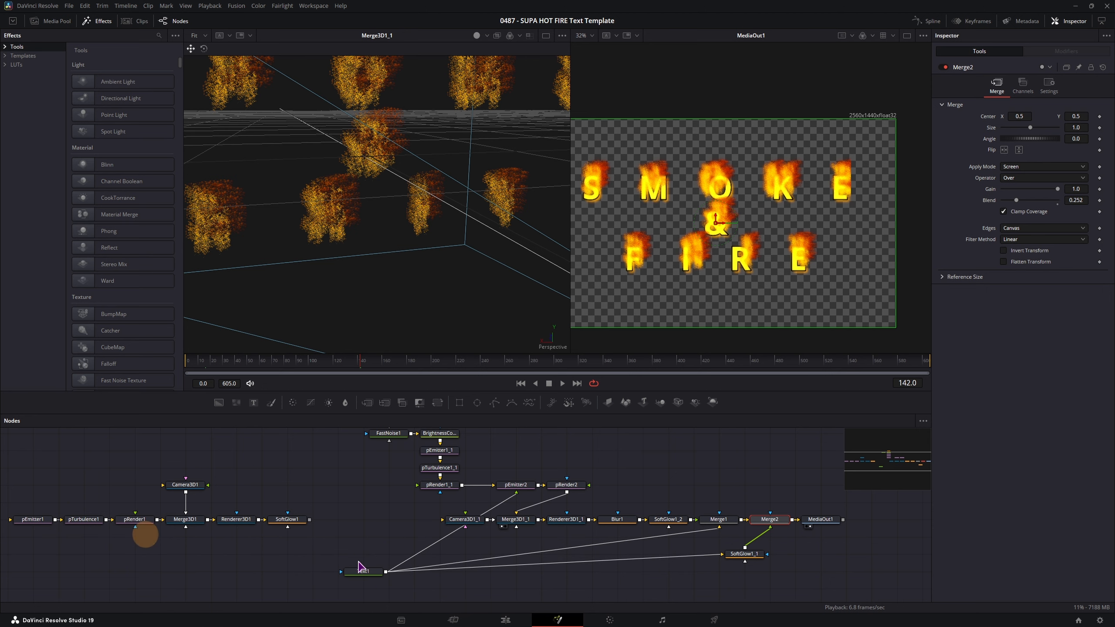
pyautogui.moveTo(353, 527); pyautogui.dragTo(682, 468)
# - Create a macro from all fire nodes except MediaOut1
pyautogui.moveTo(682, 457); pyautogui.dragTo(684, 449)
pyautogui.scroll(-2, 685, 483)
pyautogui.rightClick(691, 523)
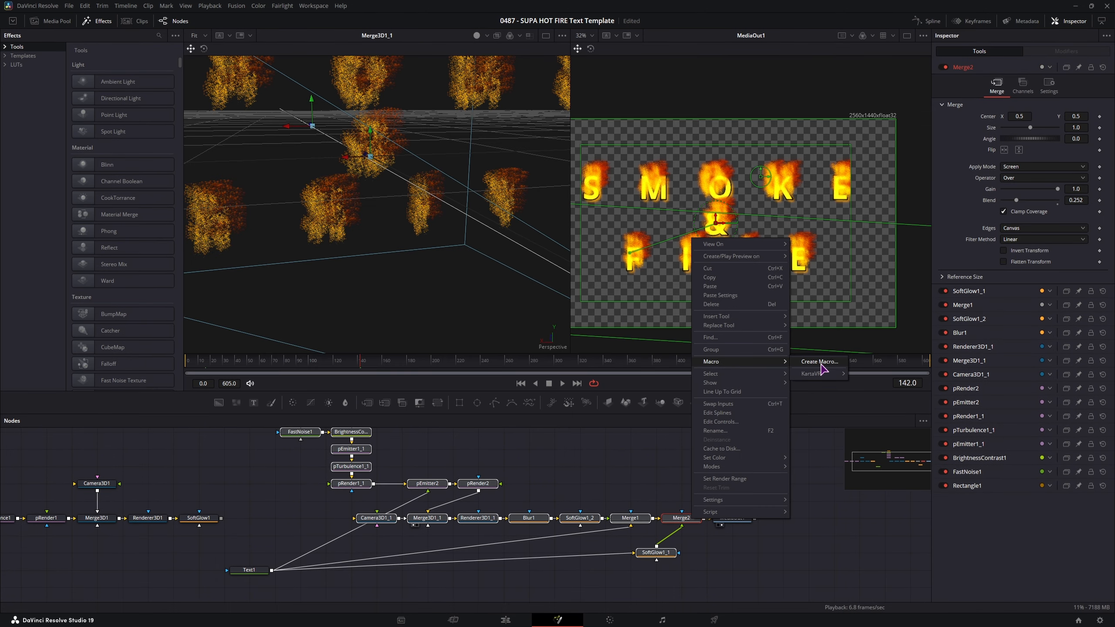
pyautogui.moveTo(742, 361)
pyautogui.click(821, 364)
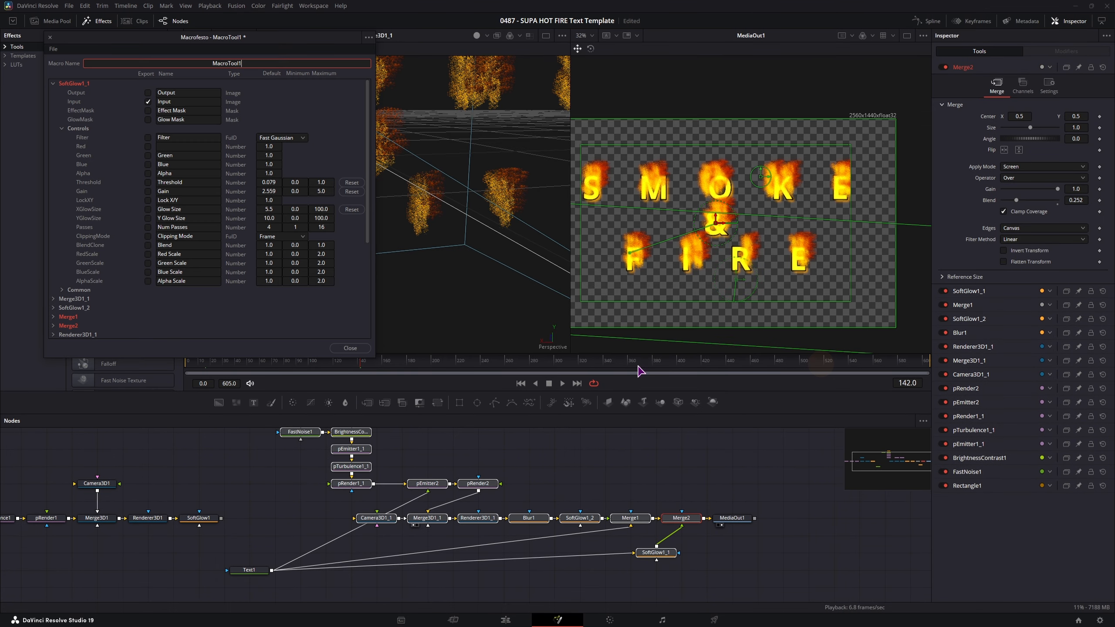
pyautogui.moveTo(262, 38); pyautogui.dragTo(659, 207)
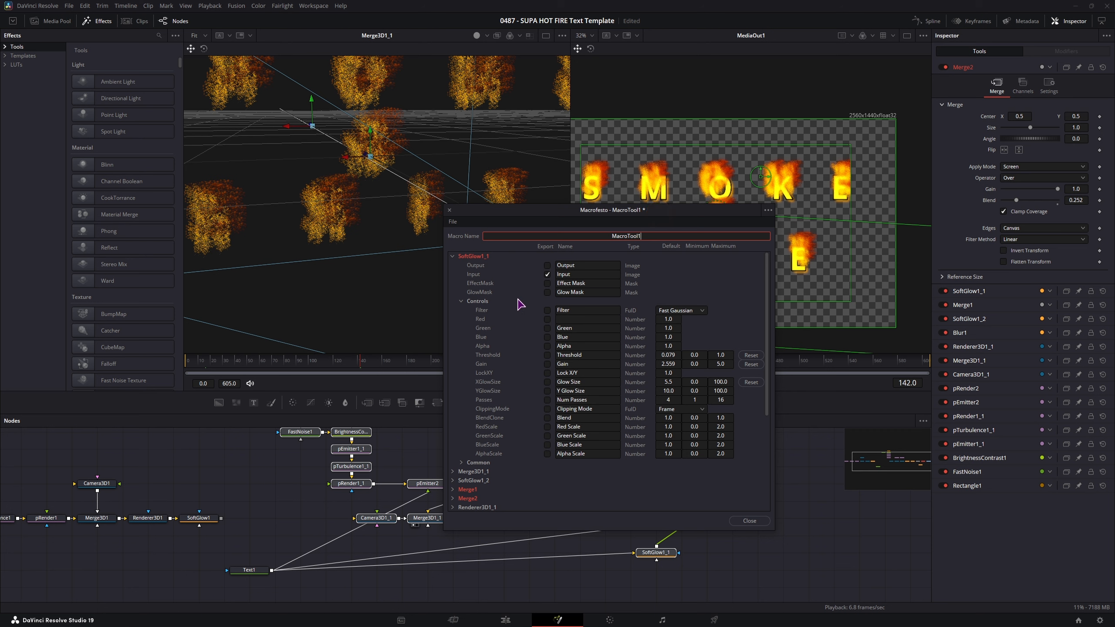
pyautogui.click(453, 257)
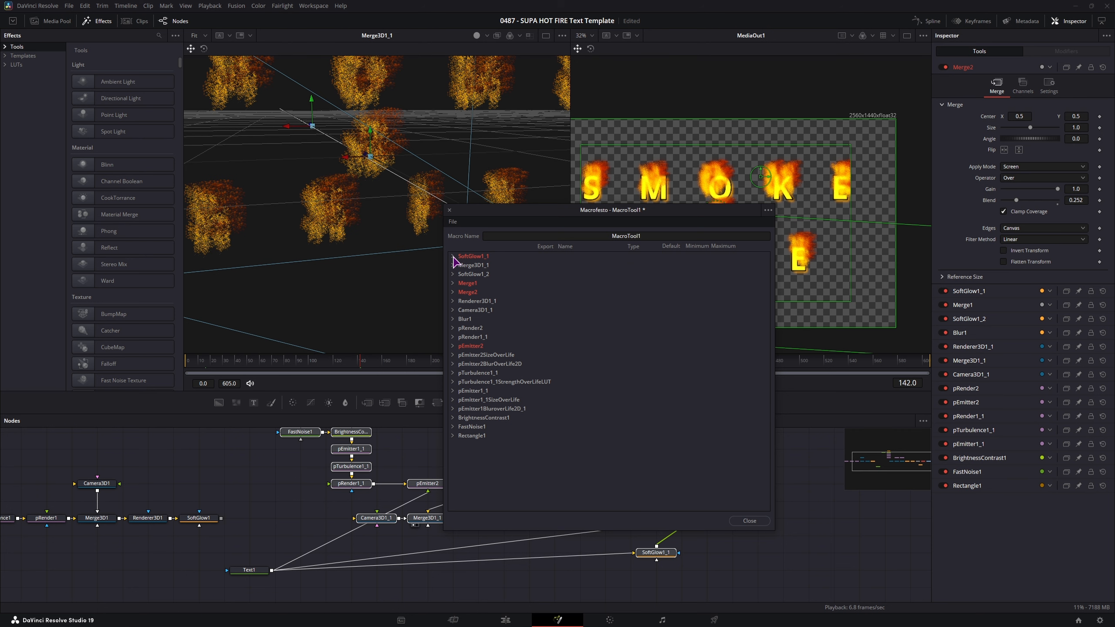
# - Save the macro as Fire Text in Templates/Edit/Effects and close the macro editor
pyautogui.click(453, 221)
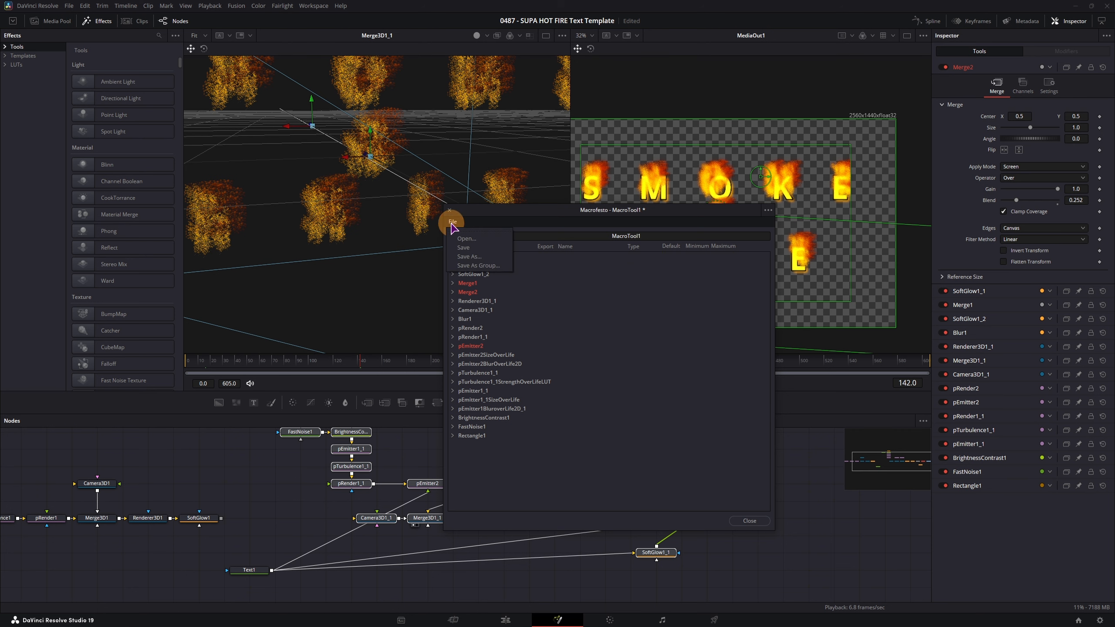
pyautogui.click(492, 266)
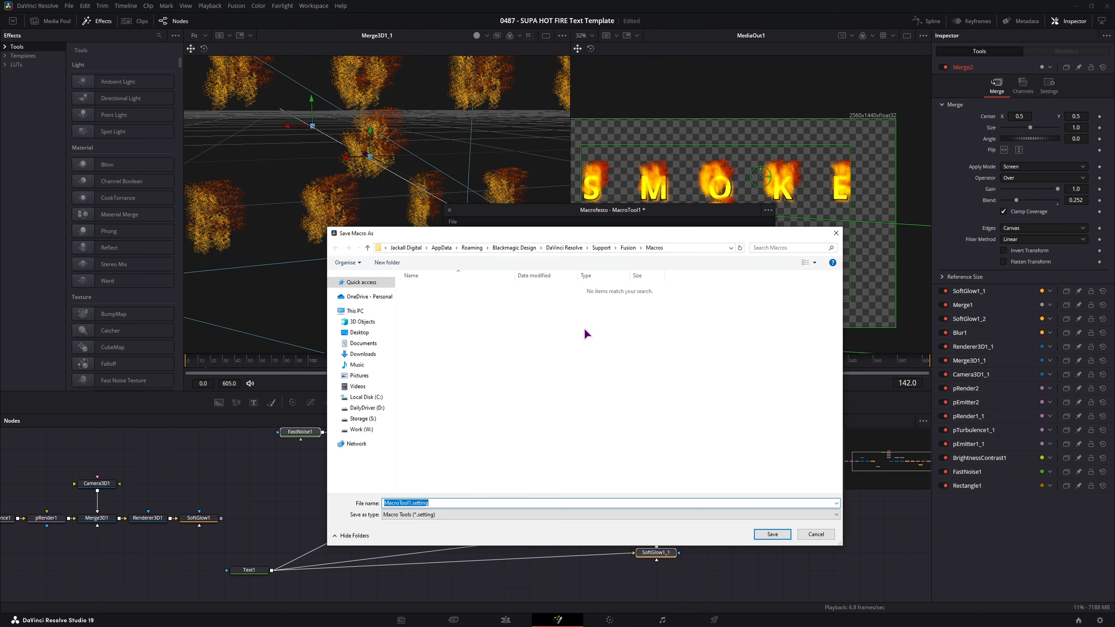
pyautogui.click(629, 249)
pyautogui.doubleClick(435, 449)
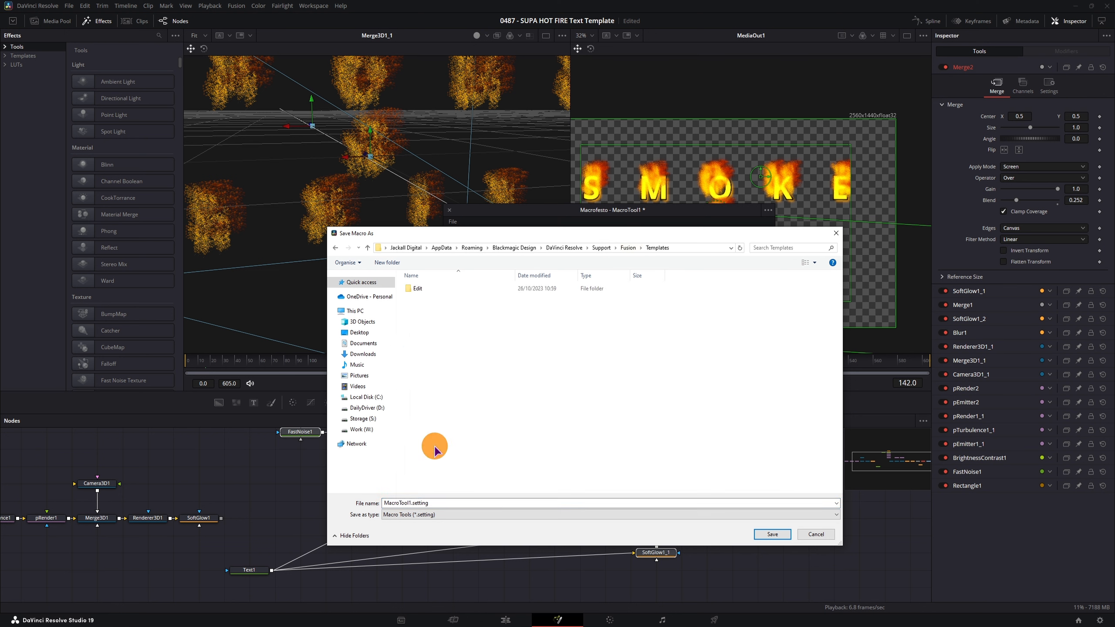
pyautogui.doubleClick(422, 290)
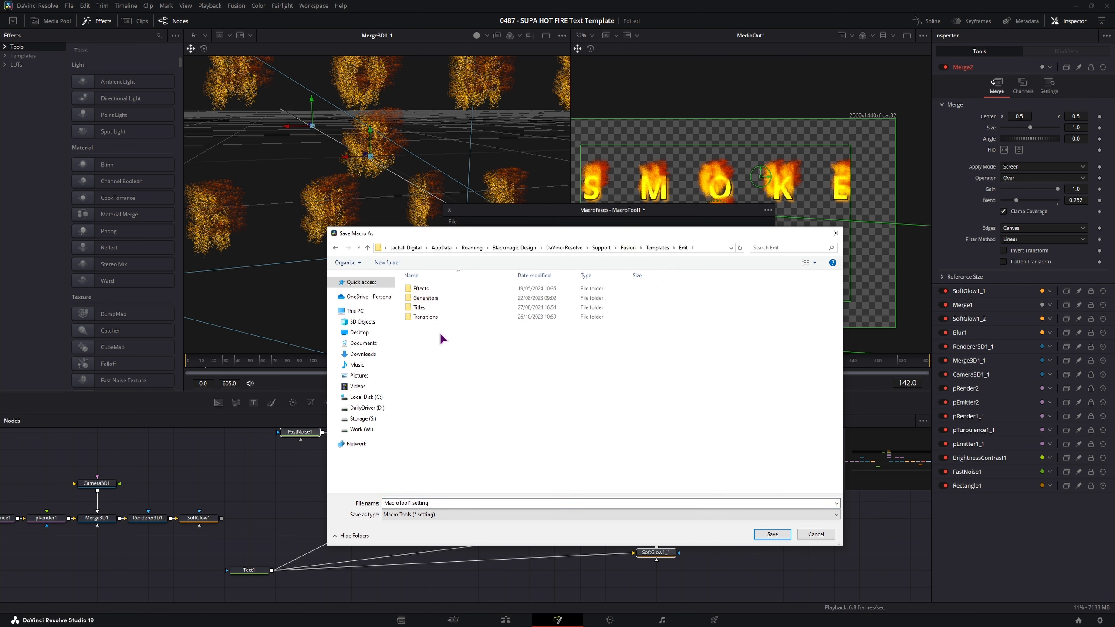
pyautogui.doubleClick(424, 290)
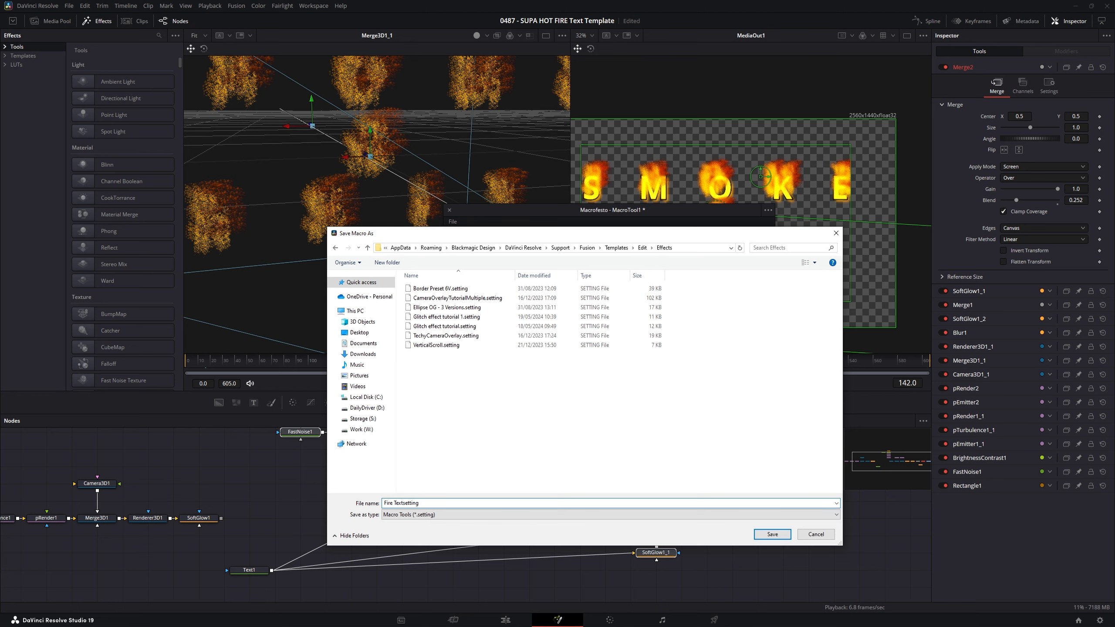
pyautogui.click(766, 534)
pyautogui.click(745, 526)
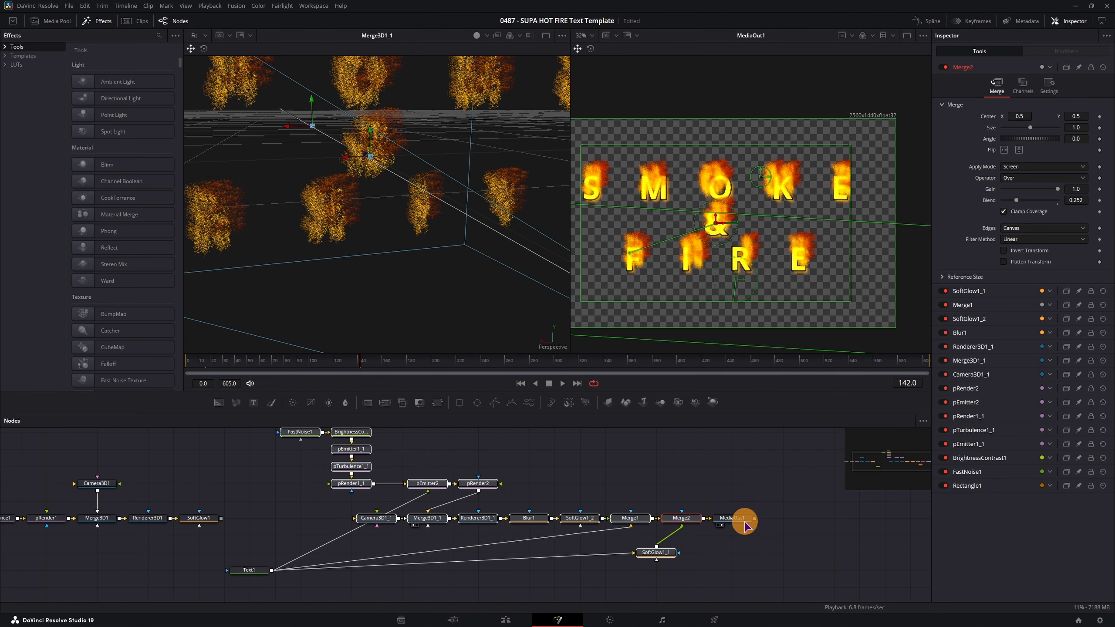
# - Back on the Edit page, confirm Fire Text appears in the Effects search, then clear the search
pyautogui.click(509, 619)
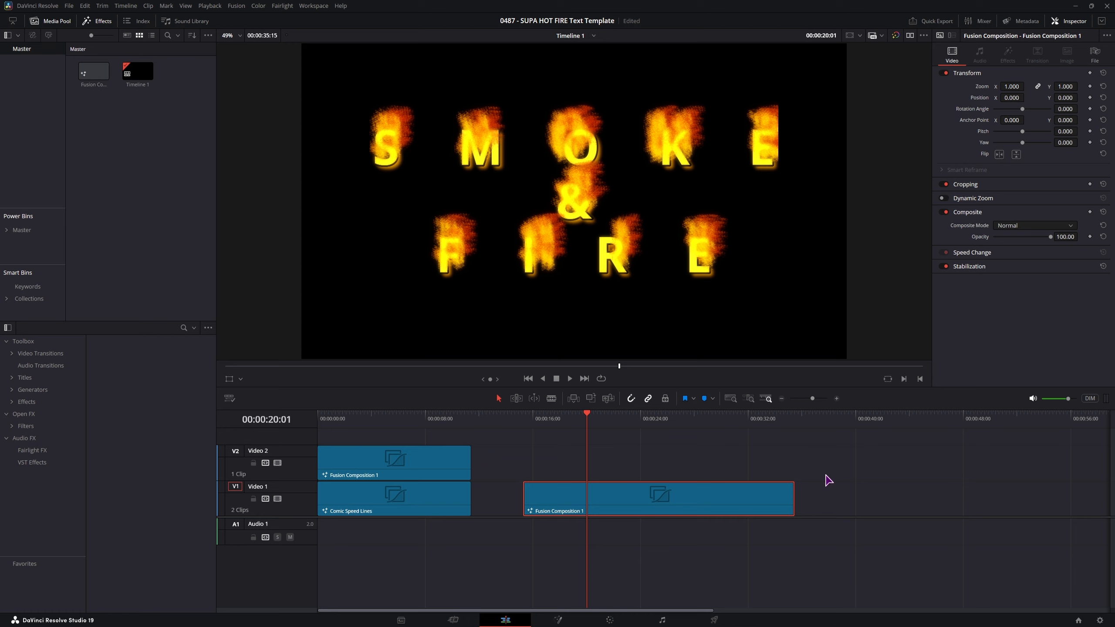
pyautogui.click(821, 424)
pyautogui.click(182, 328)
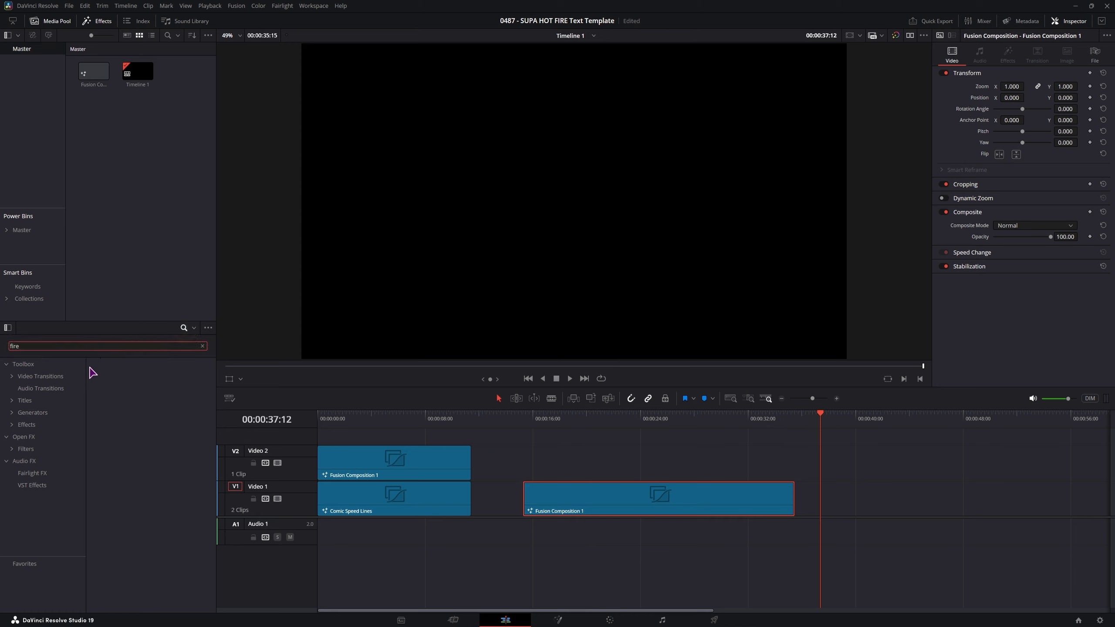
pyautogui.click(36, 364)
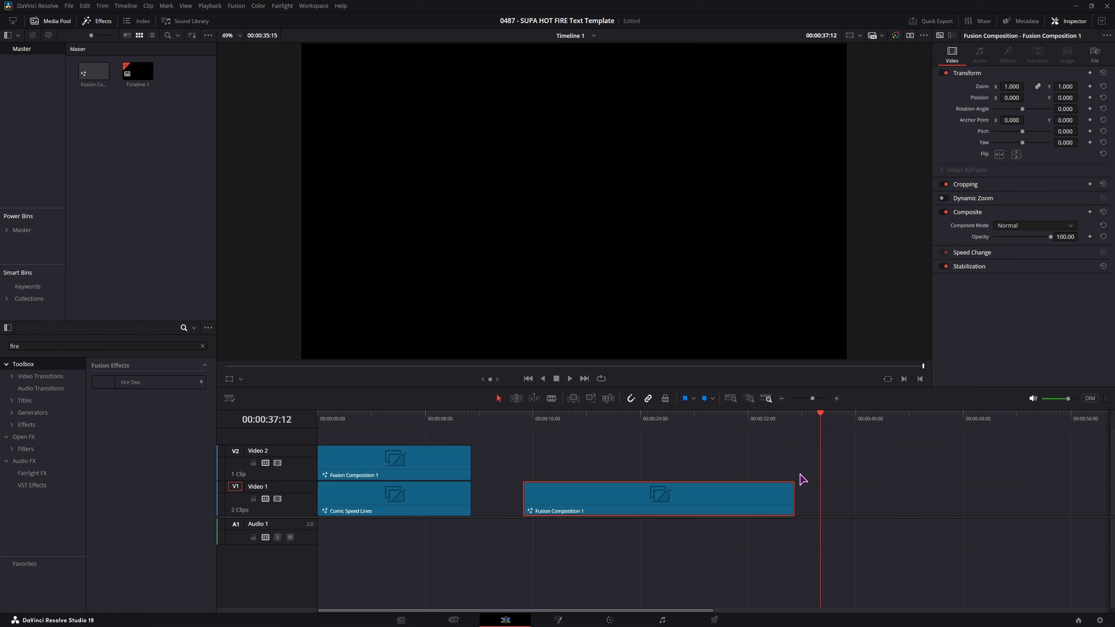
pyautogui.click(202, 347)
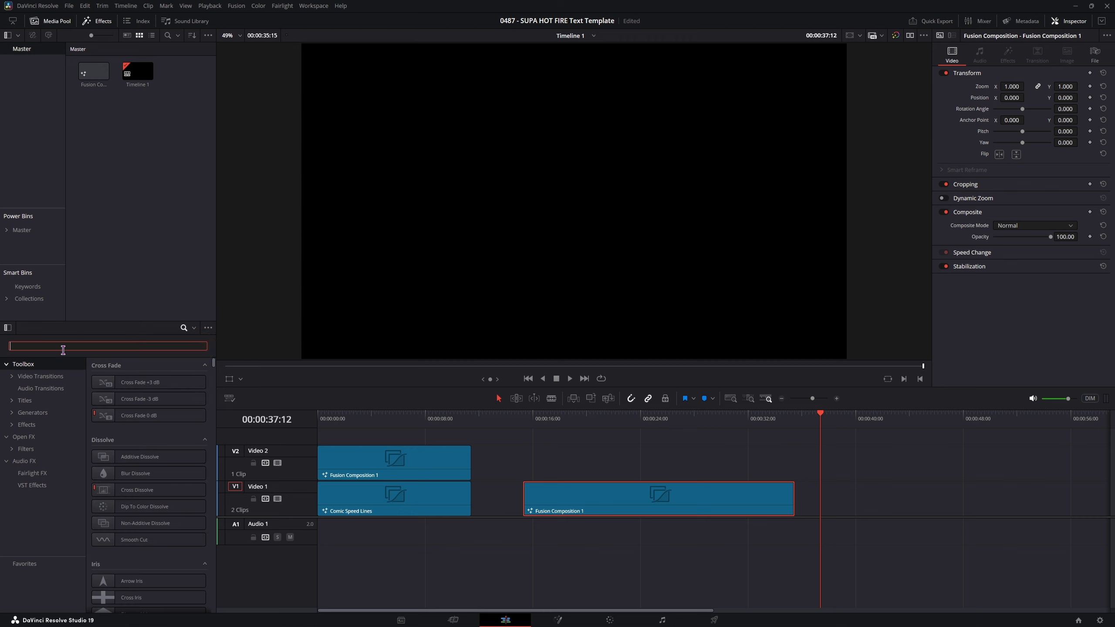
# - Search the effects for 'tex' and add a Text+ title to V1 after the fire clip
pyautogui.write('text')
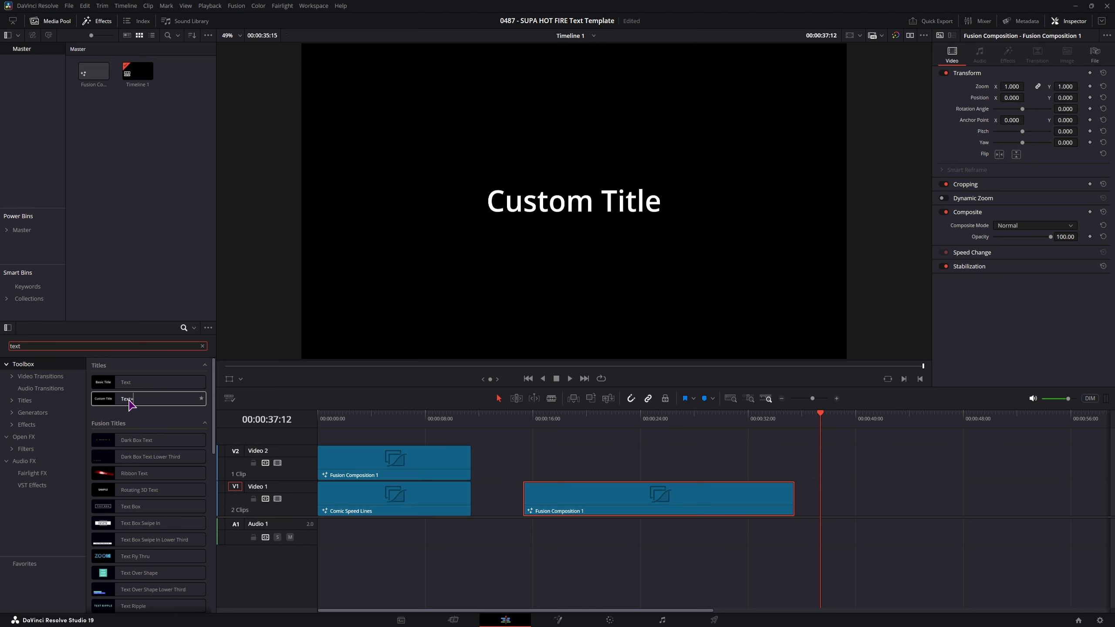
pyautogui.moveTo(124, 399); pyautogui.dragTo(887, 509)
pyautogui.click(886, 504)
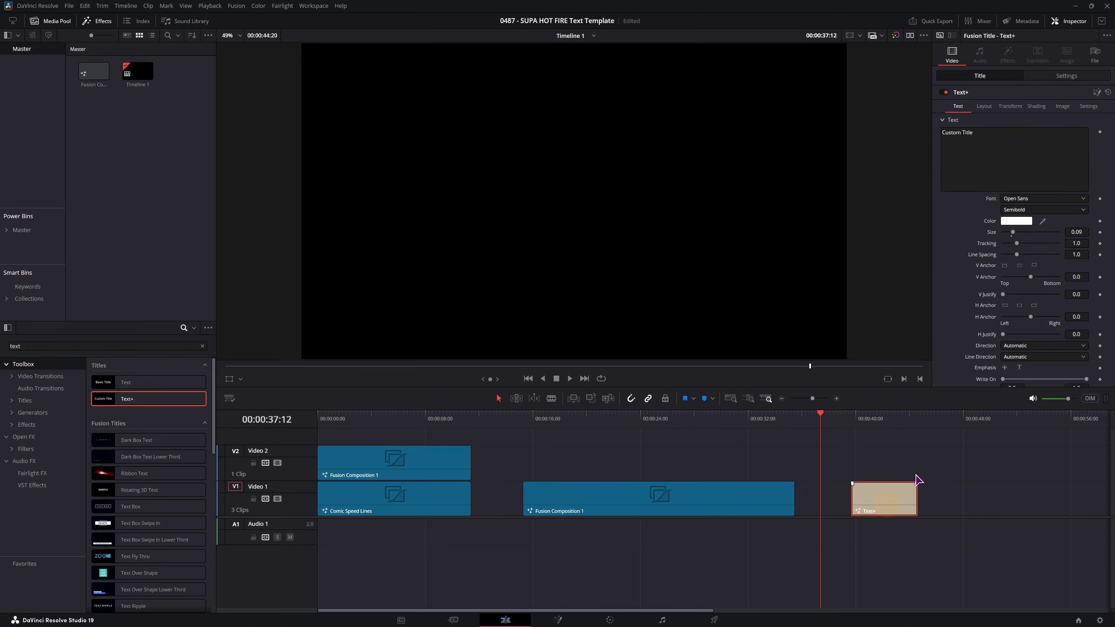
pyautogui.hscroll(3, 925, 488)
pyautogui.click(749, 419)
pyautogui.click(994, 171)
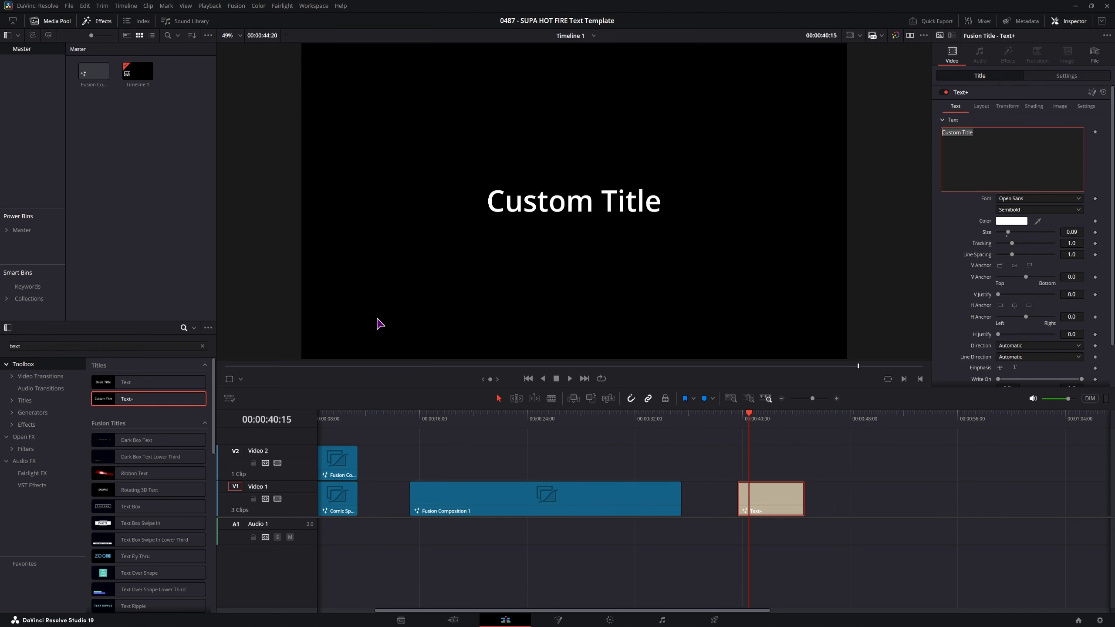
# - Add a Basic Title after Text+, then drop the Fire Text effect onto the Text+ title
pyautogui.moveTo(142, 381); pyautogui.dragTo(854, 504)
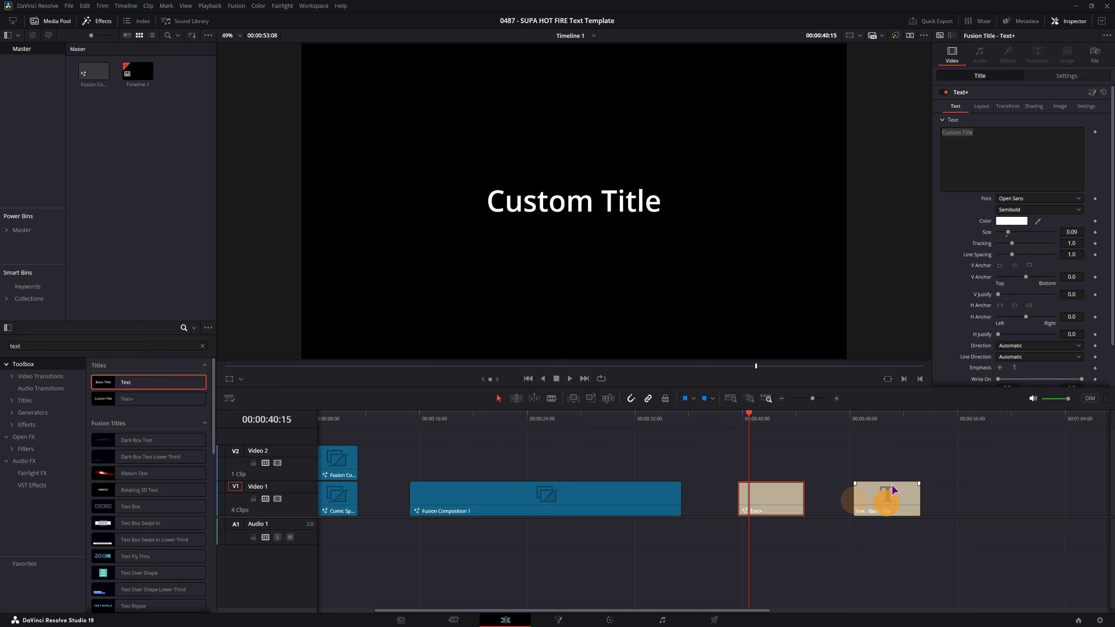
pyautogui.click(884, 500)
pyautogui.click(888, 419)
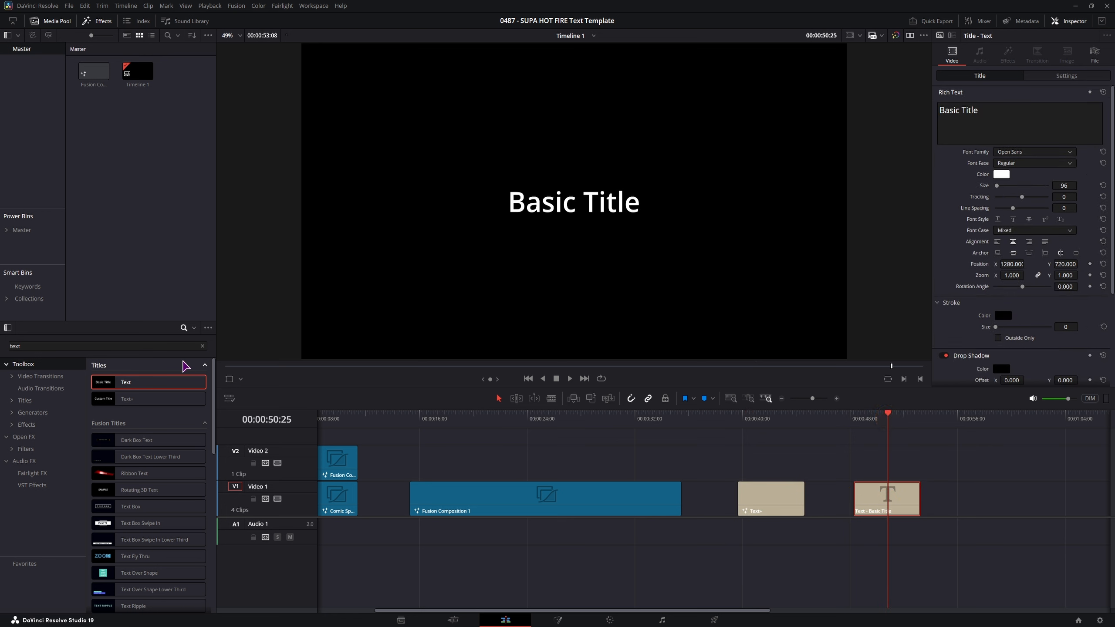
pyautogui.doubleClick(145, 348)
pyautogui.write('fire')
pyautogui.moveTo(168, 388); pyautogui.dragTo(754, 498)
# - Play back the Text+ title, then open it in Fusion
pyautogui.moveTo(742, 421); pyautogui.dragTo(748, 424)
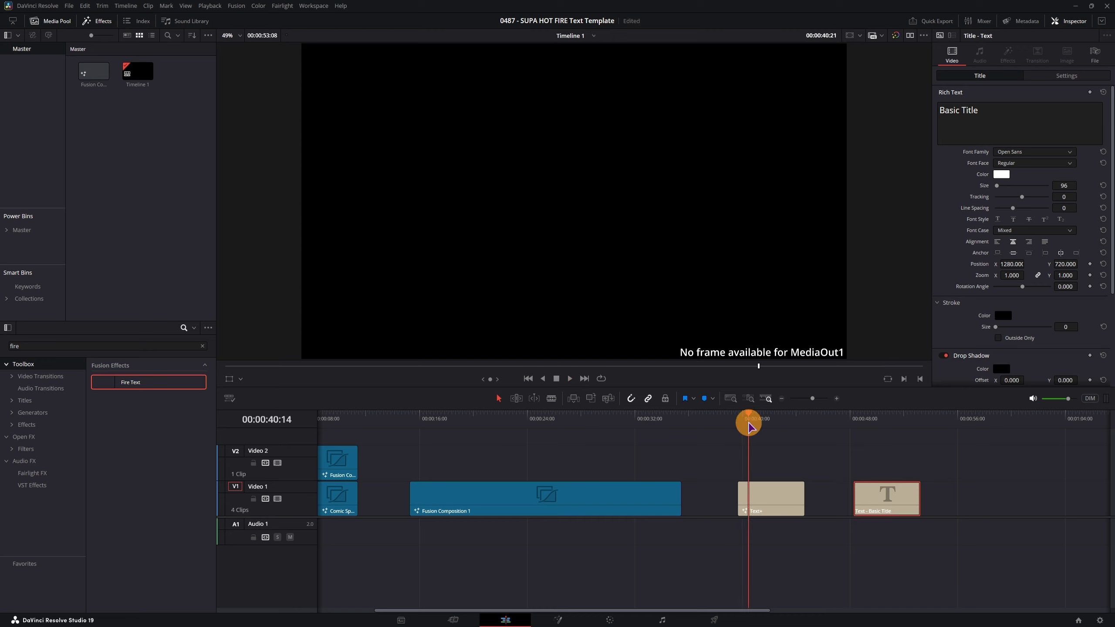
pyautogui.press('space')
pyautogui.click(766, 483)
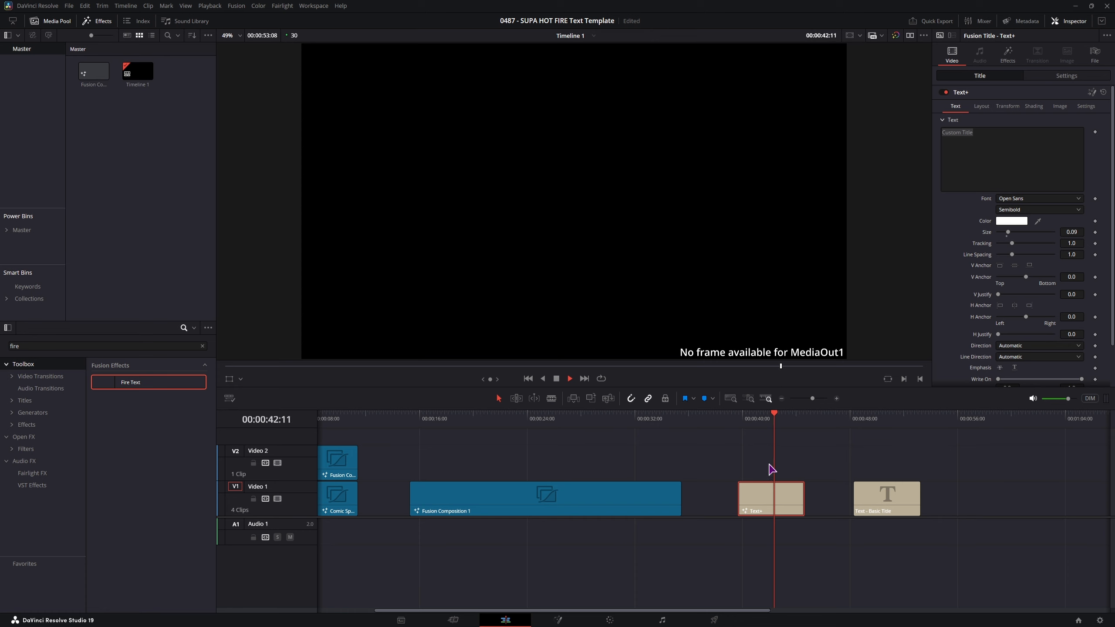
pyautogui.click(738, 420)
pyautogui.click(770, 423)
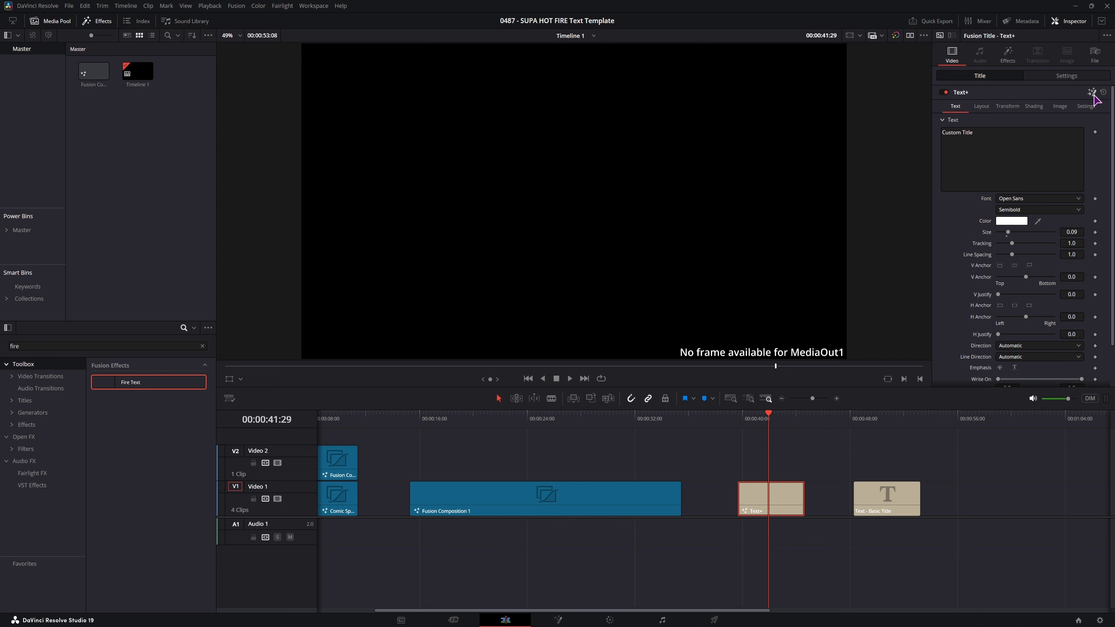
pyautogui.click(1092, 93)
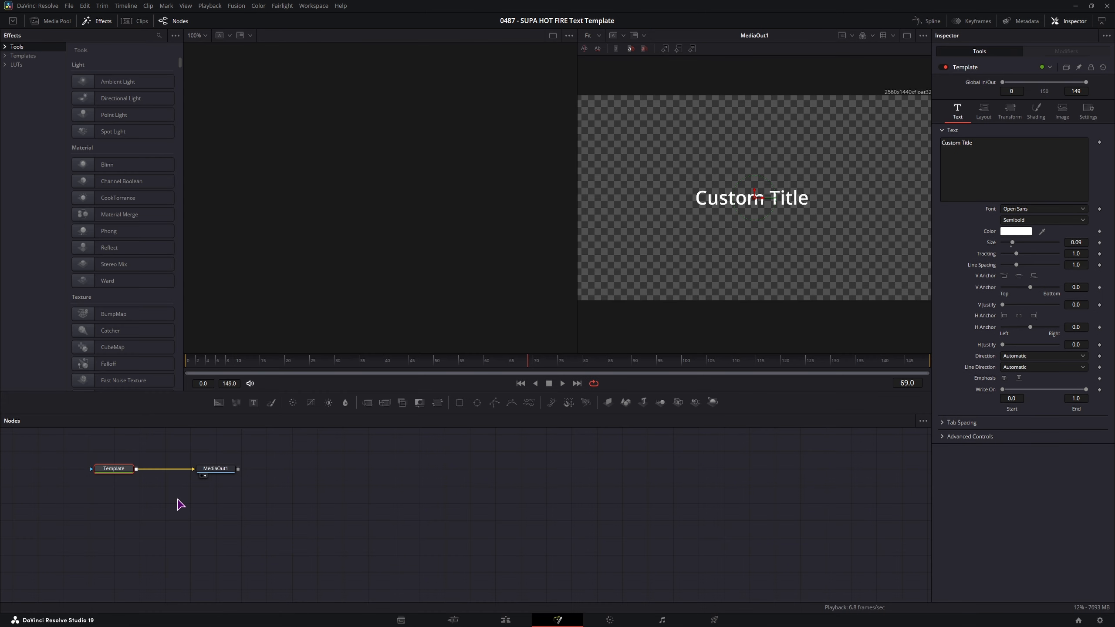
# - Move the Template node away from MediaOut1 in the Text+ composition
pyautogui.moveTo(179, 500); pyautogui.dragTo(416, 505)
pyautogui.moveTo(337, 478); pyautogui.dragTo(237, 494)
pyautogui.moveTo(265, 475); pyautogui.dragTo(364, 517)
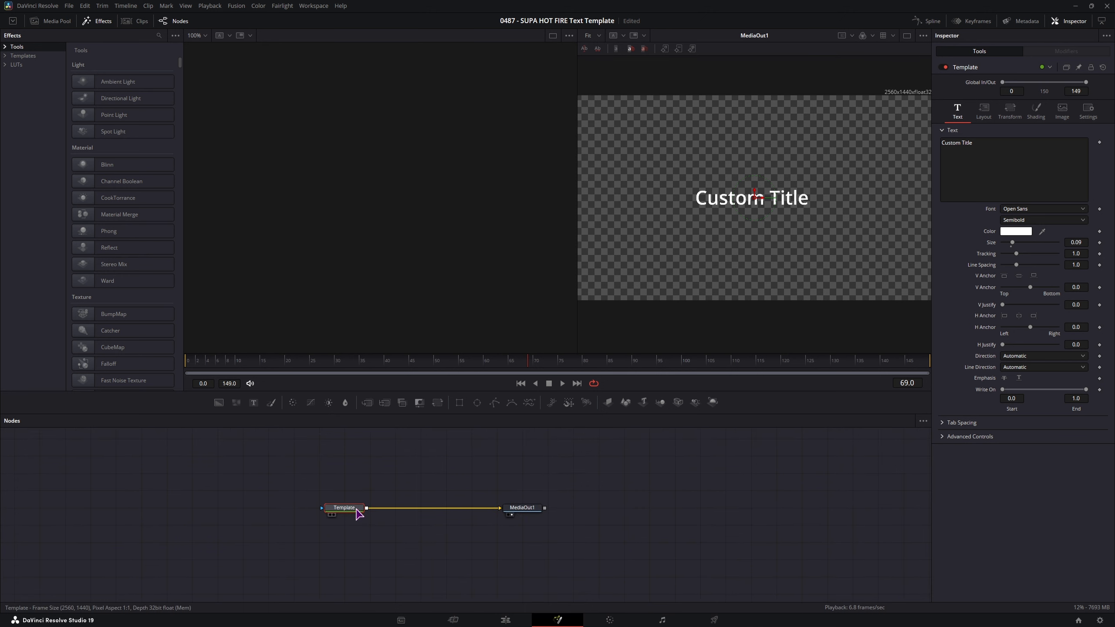
pyautogui.click(357, 510)
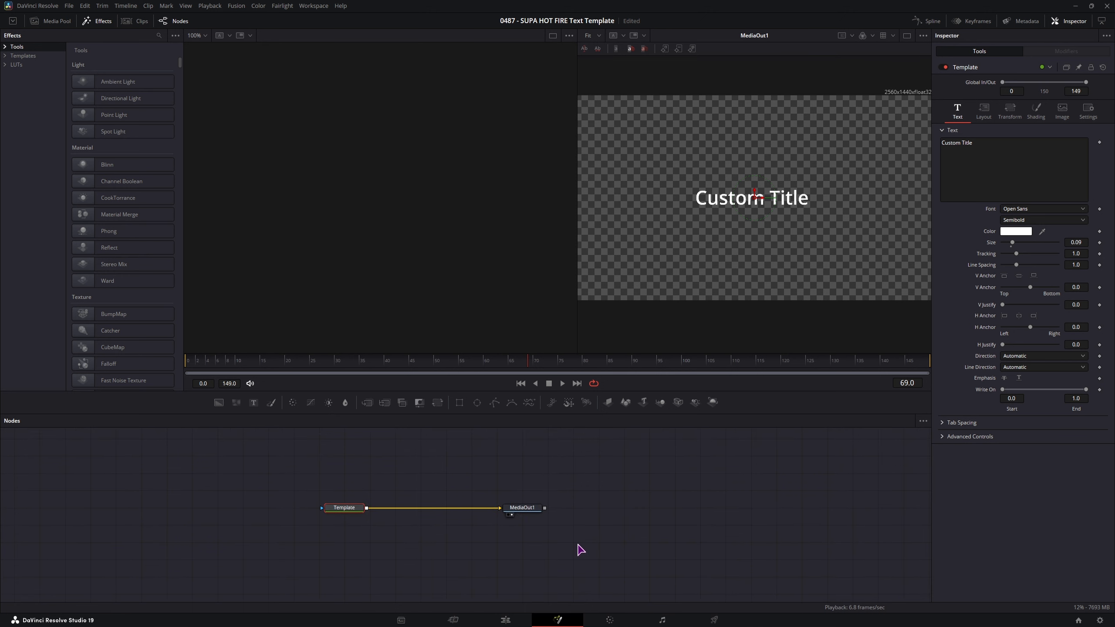
# - On the Edit page, park the playhead on Fusion Composition 1 and select the clip
pyautogui.click(505, 619)
pyautogui.click(466, 418)
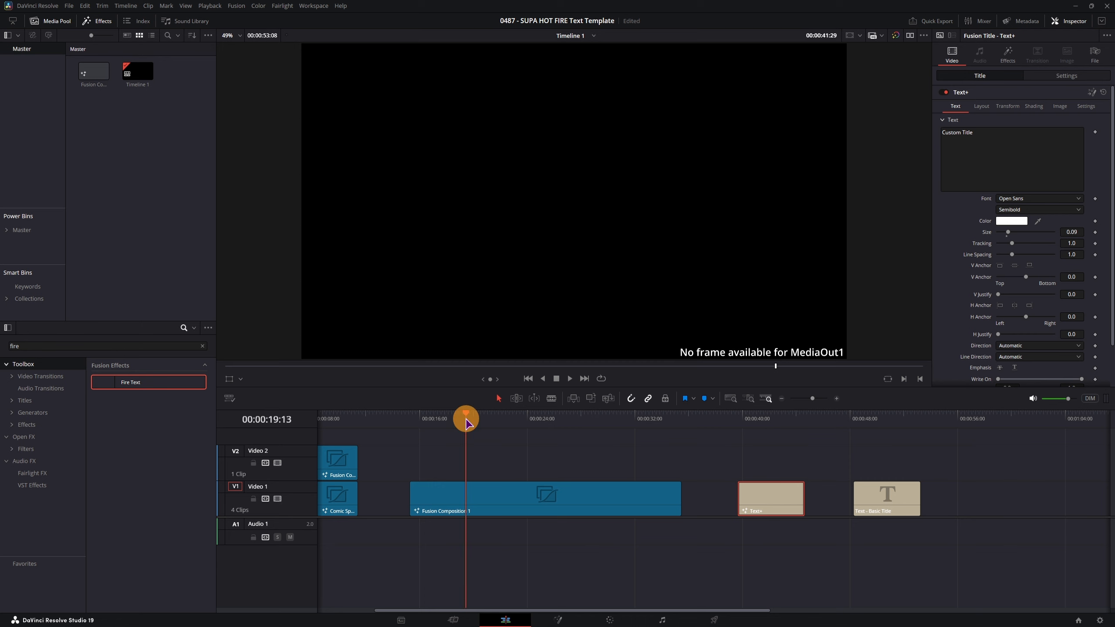
pyautogui.click(491, 495)
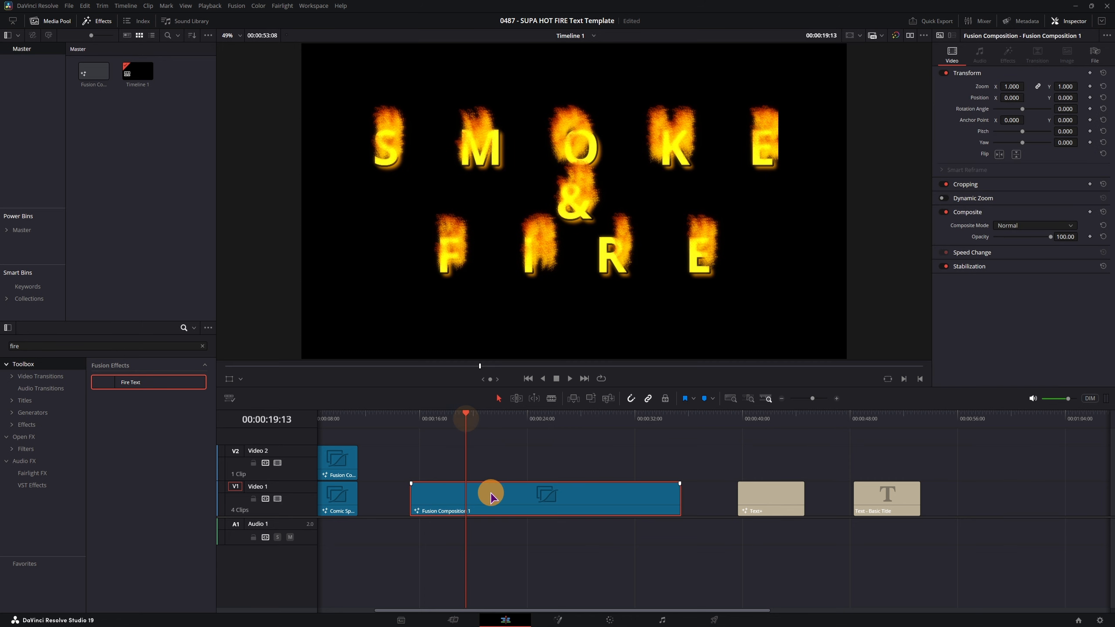
# - Select the fire nodes from Text1 onward and create a macro from them
pyautogui.click(558, 620)
pyautogui.moveTo(259, 587); pyautogui.dragTo(695, 440)
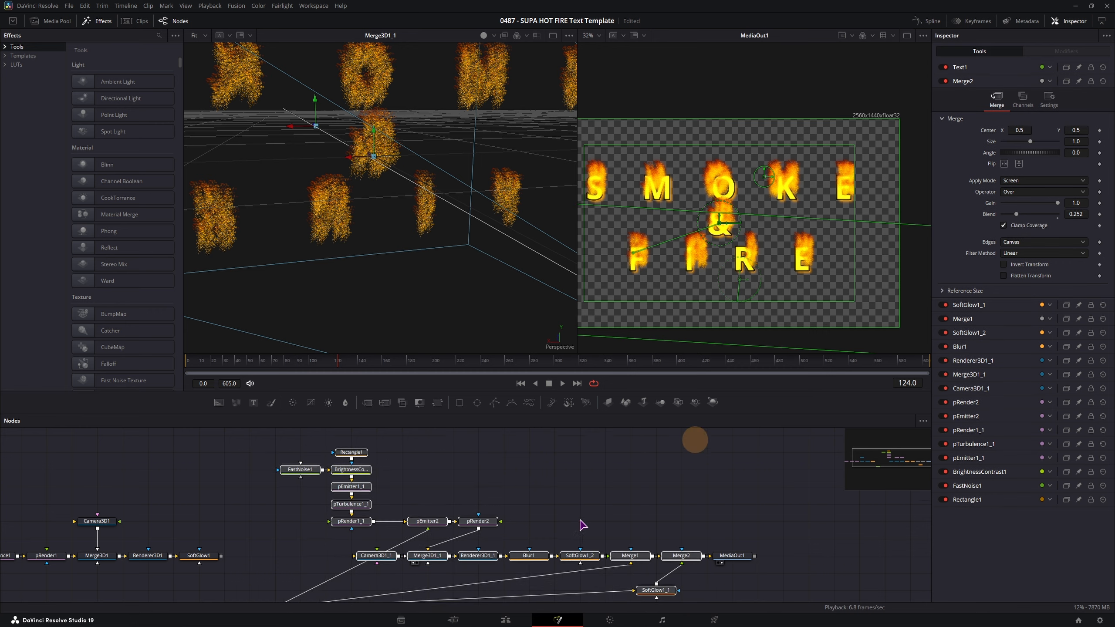
pyautogui.moveTo(582, 511); pyautogui.dragTo(593, 455)
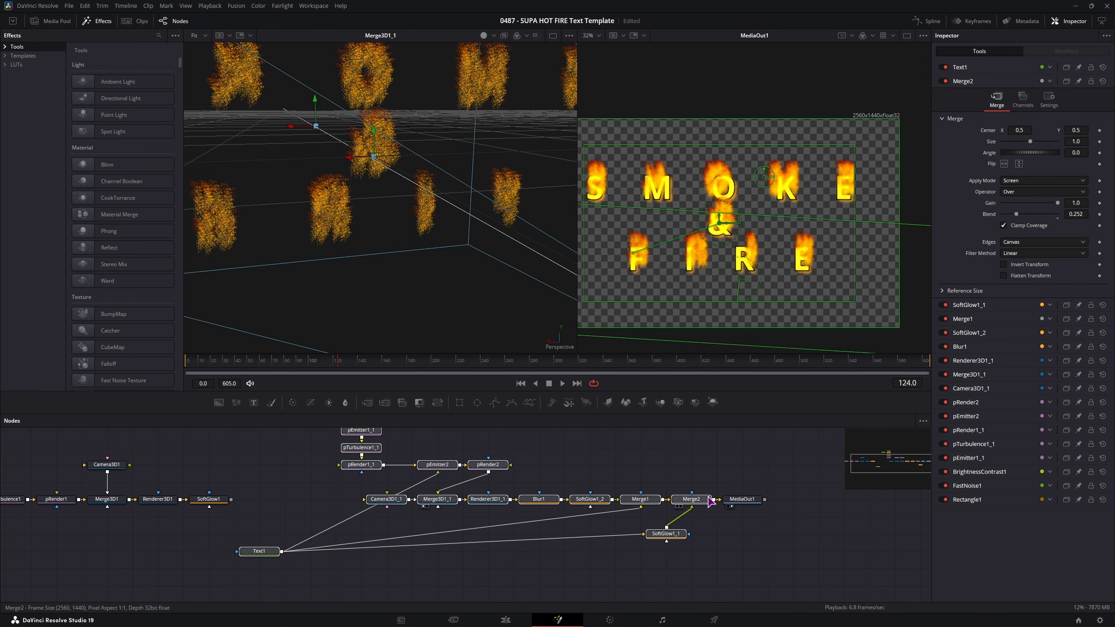
pyautogui.rightClick(695, 502)
pyautogui.moveTo(760, 342)
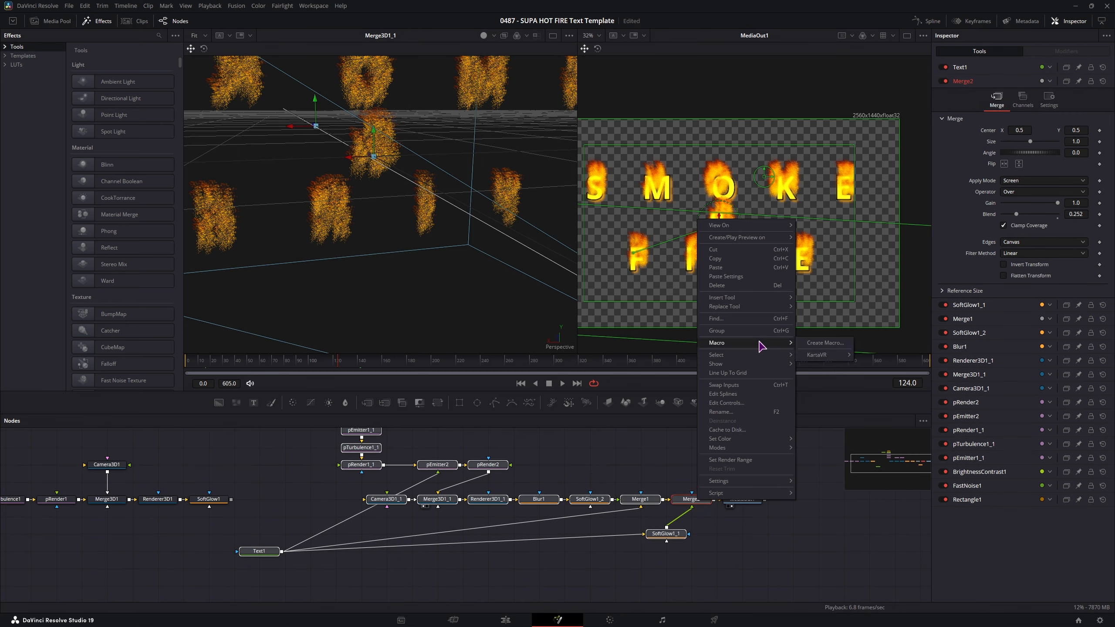
pyautogui.click(826, 343)
# - Save the macro into Templates/Edit/Generators, close the macro editor, and return to Edit
pyautogui.click(475, 265)
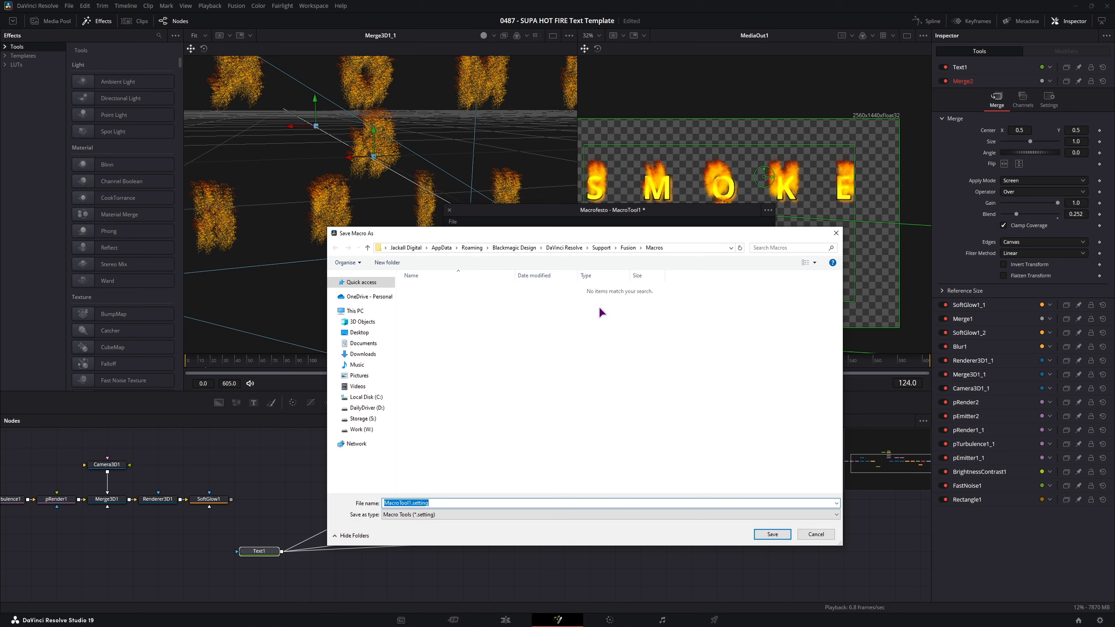
pyautogui.click(630, 250)
pyautogui.doubleClick(451, 443)
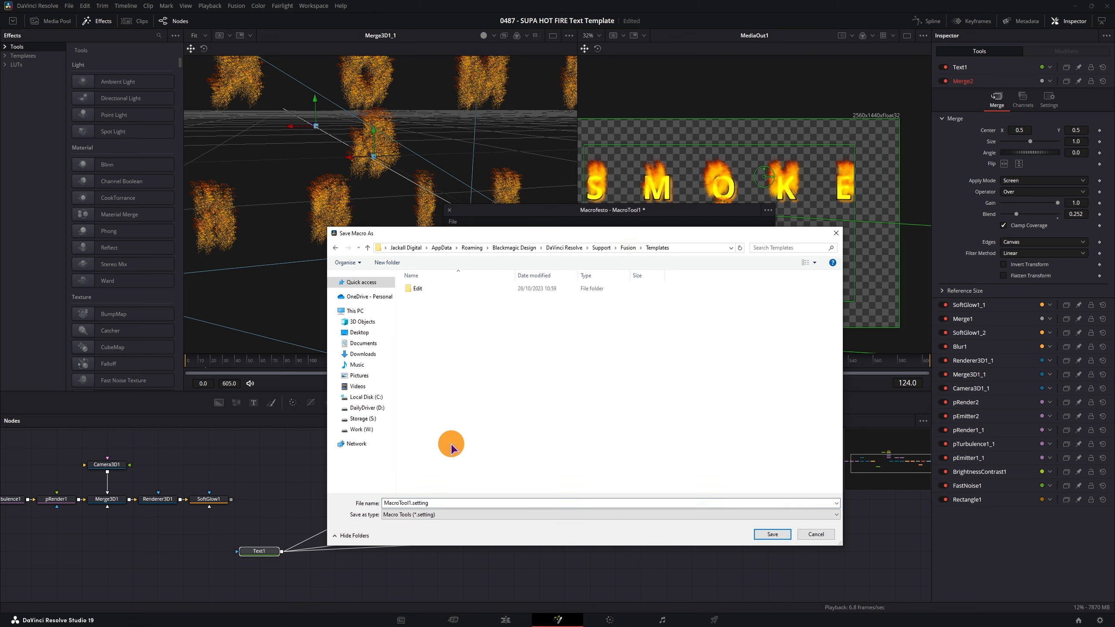
pyautogui.doubleClick(428, 288)
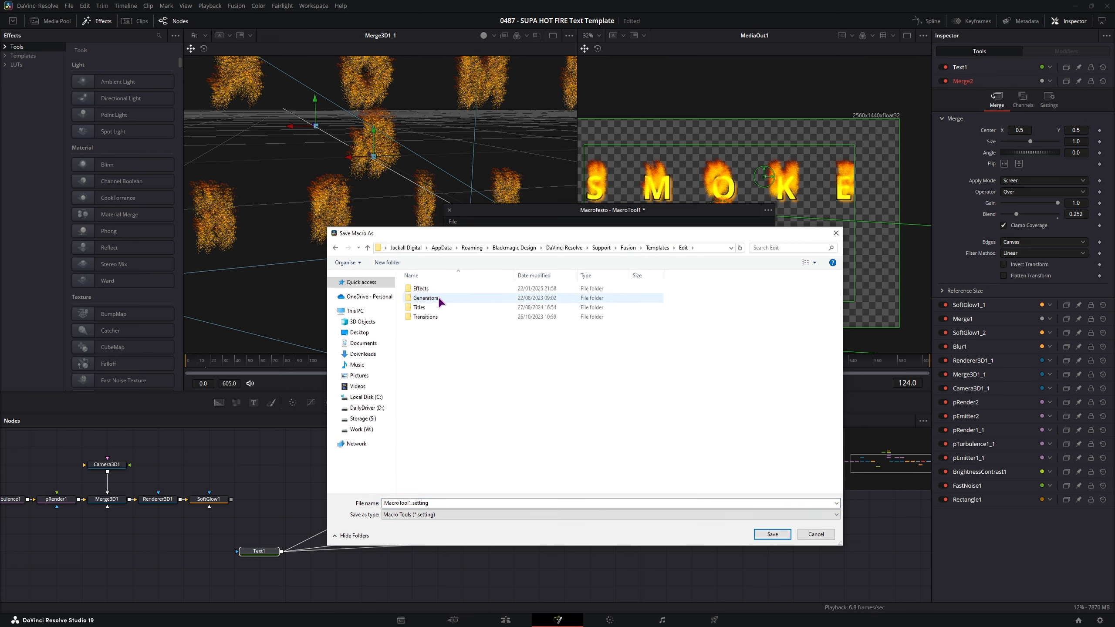
pyautogui.doubleClick(439, 302)
pyautogui.click(773, 534)
pyautogui.click(571, 324)
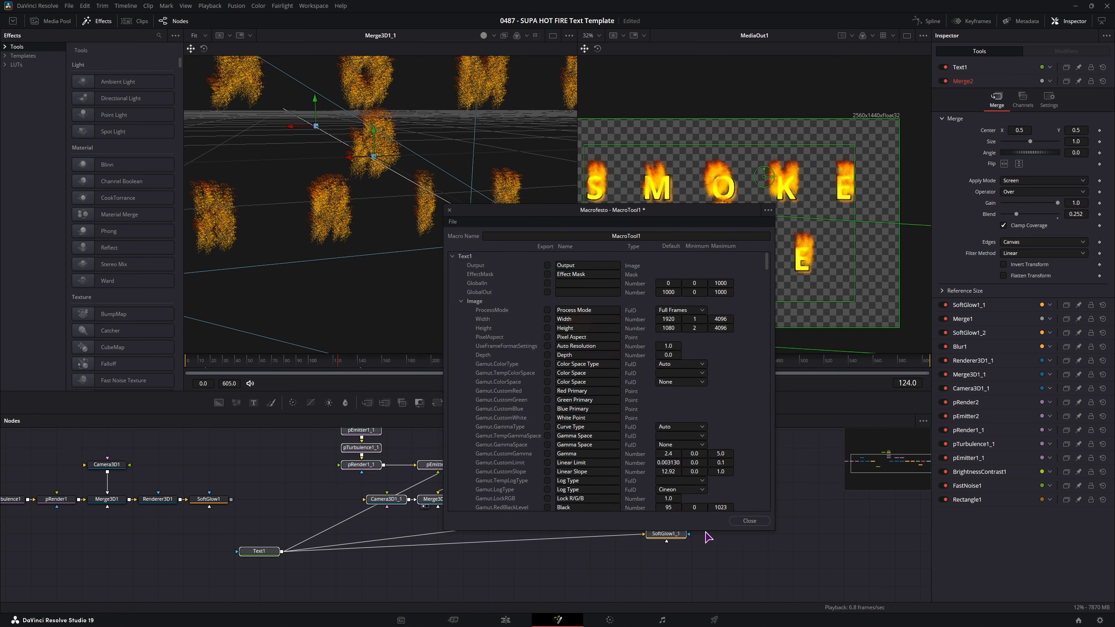
pyautogui.click(749, 521)
pyautogui.click(511, 619)
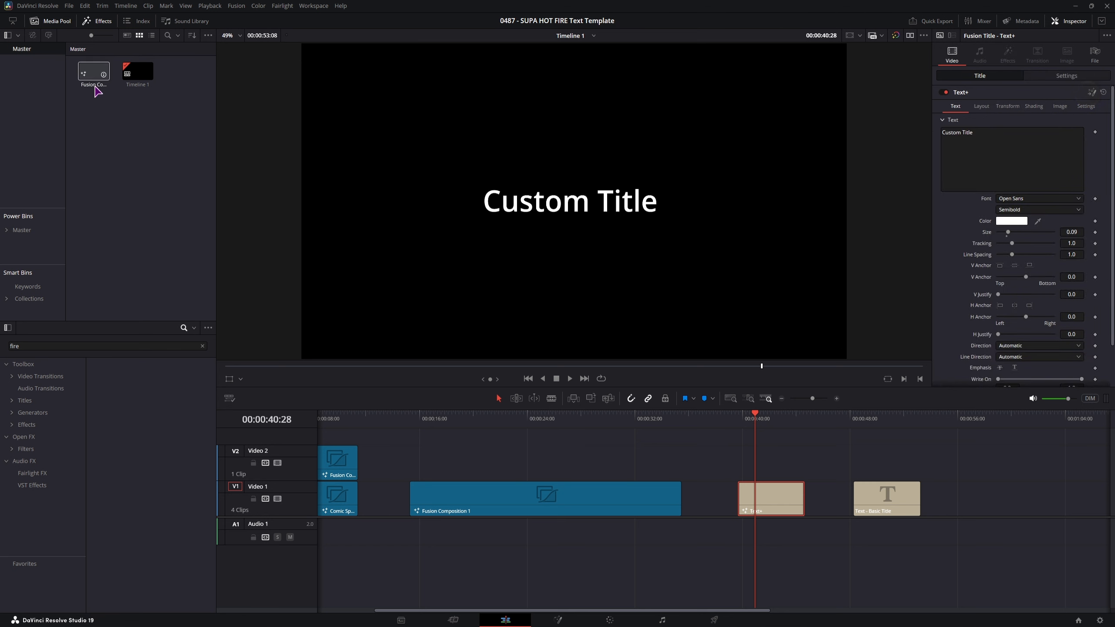
# - Drop Fire Text from Fusion Effects onto the Text+ clip and play back the flaming title
pyautogui.moveTo(94, 72); pyautogui.dragTo(143, 203)
pyautogui.moveTo(132, 382); pyautogui.dragTo(760, 490)
pyautogui.click(779, 497)
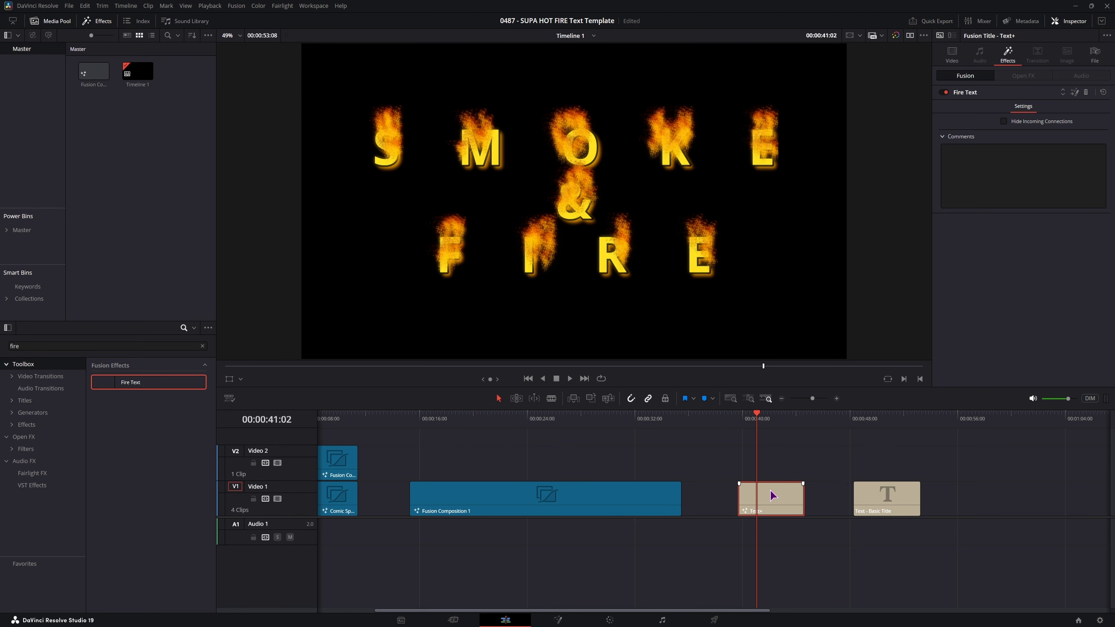
pyautogui.click(739, 419)
pyautogui.press('space')
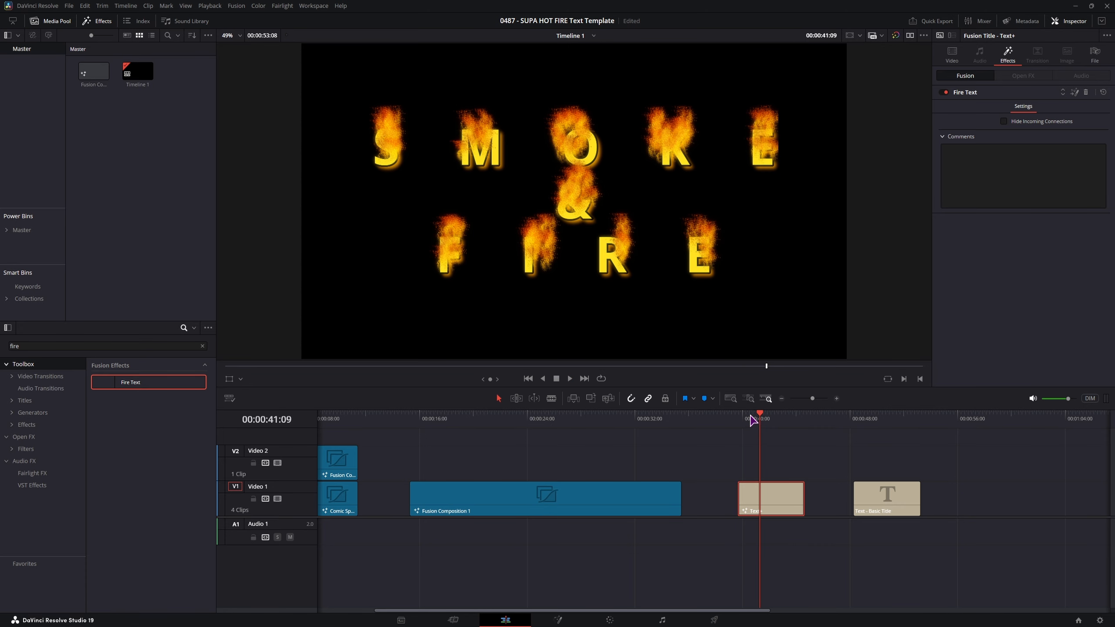
pyautogui.click(758, 422)
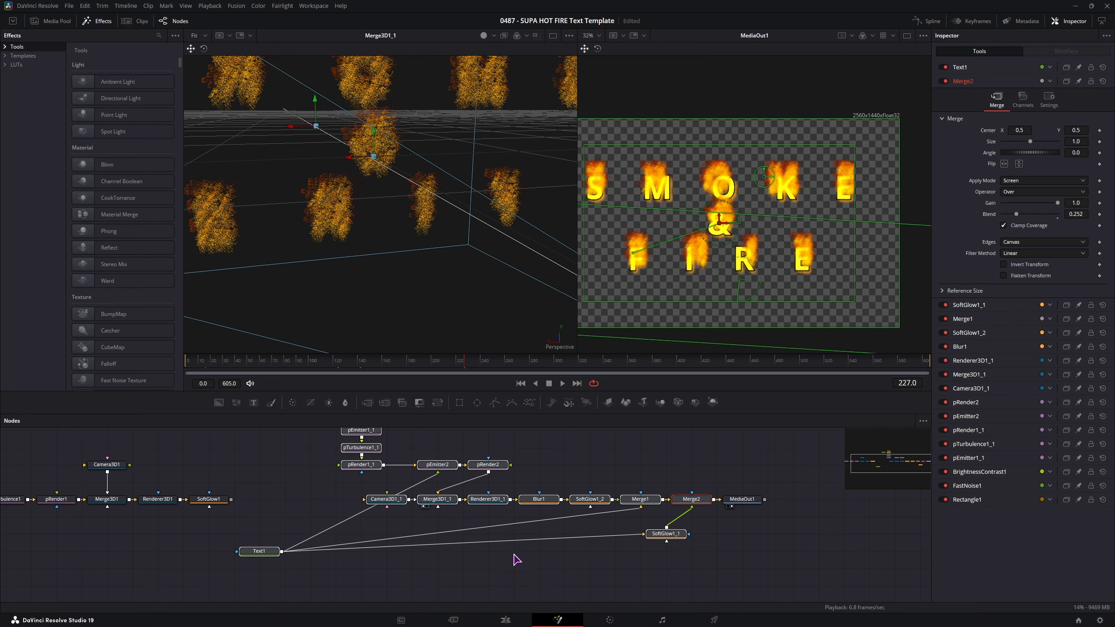
# - Create a macro from the fire nodes, exposing Text1's styled text, font and font style
pyautogui.rightClick(702, 500)
pyautogui.moveTo(786, 342)
pyautogui.click(830, 342)
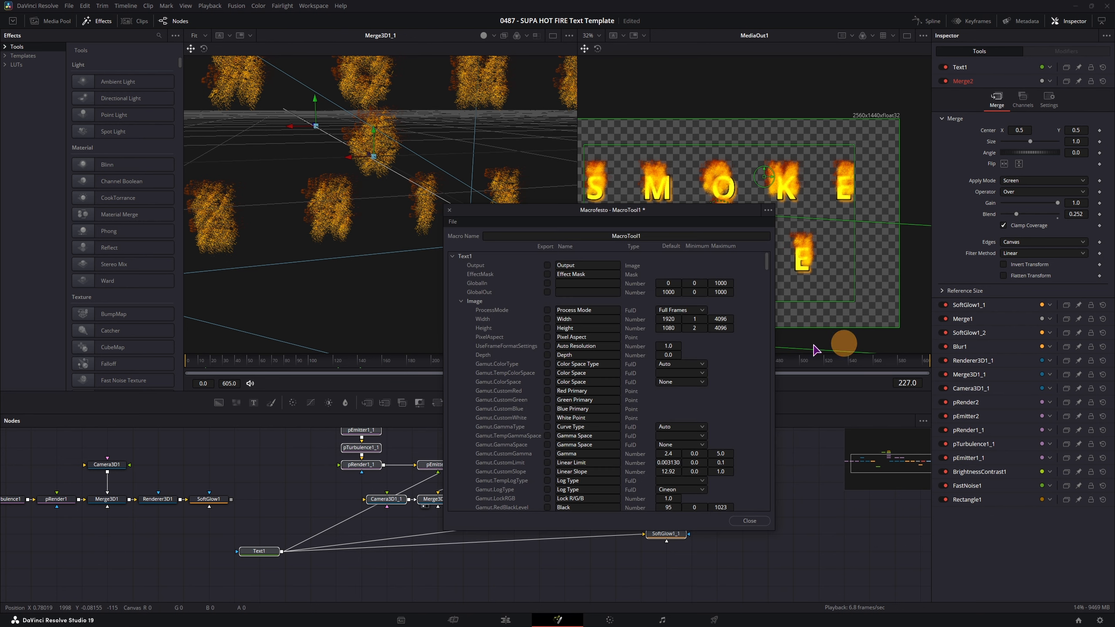
pyautogui.moveTo(568, 213); pyautogui.dragTo(649, 124)
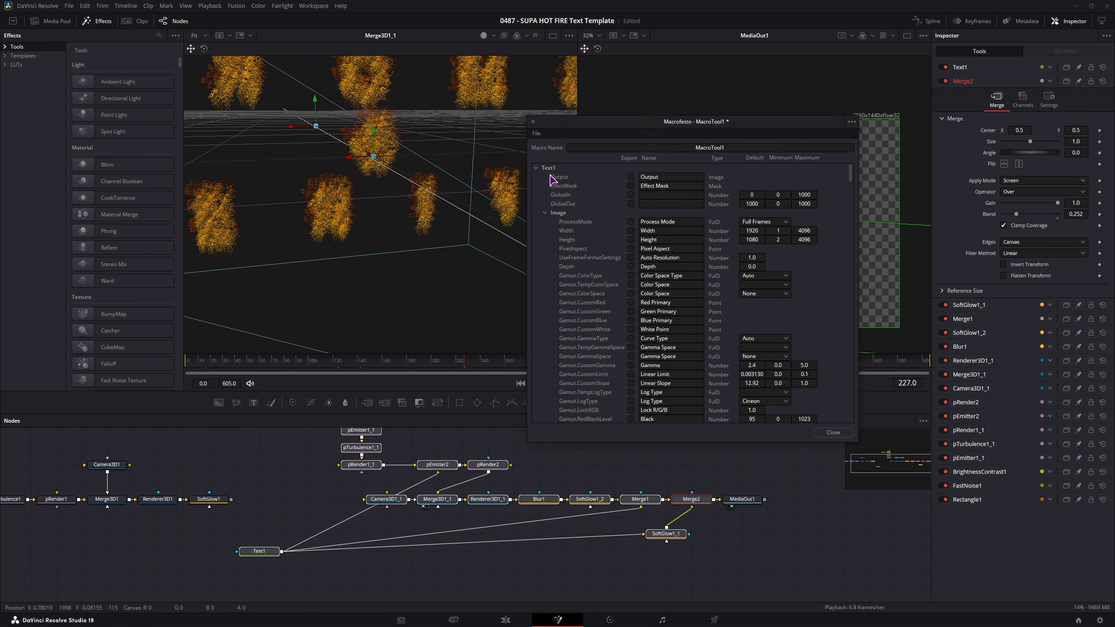
pyautogui.click(545, 212)
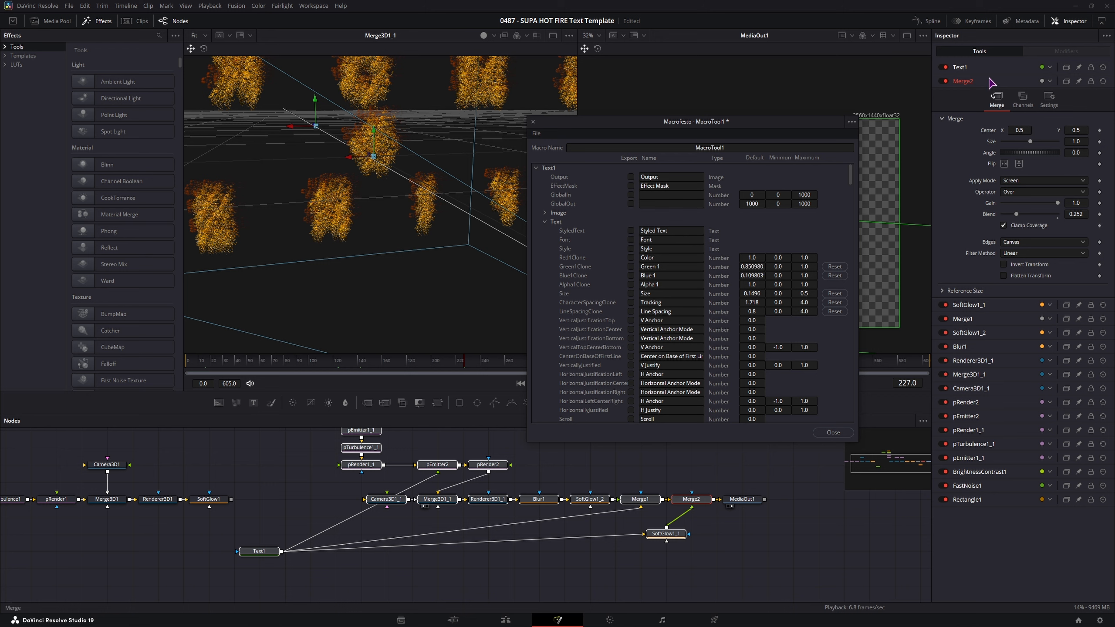
pyautogui.click(971, 66)
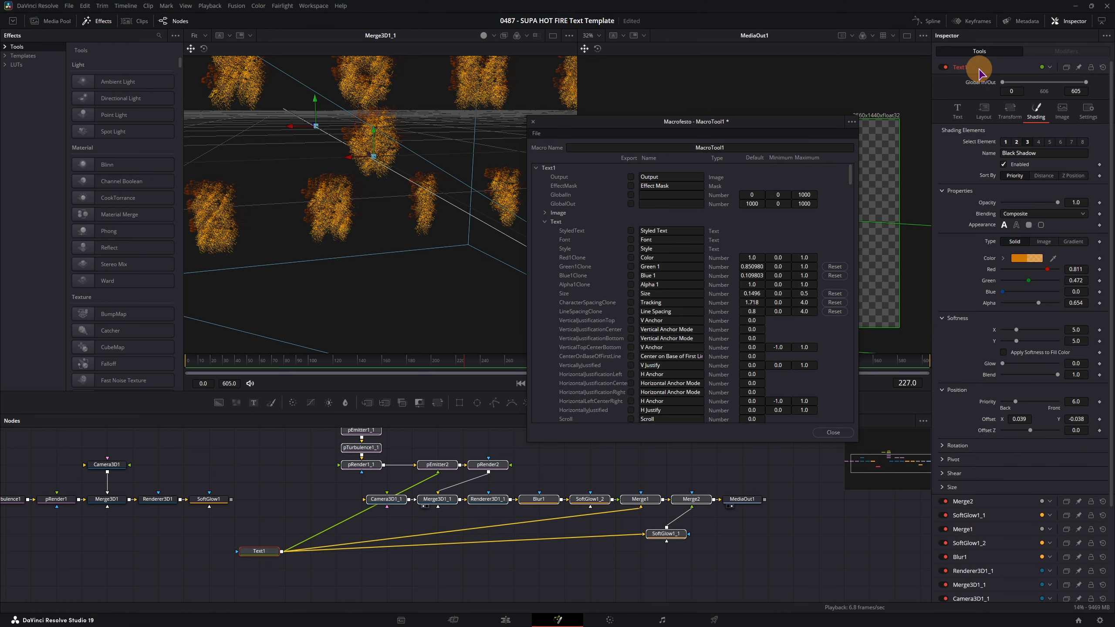
pyautogui.click(631, 230)
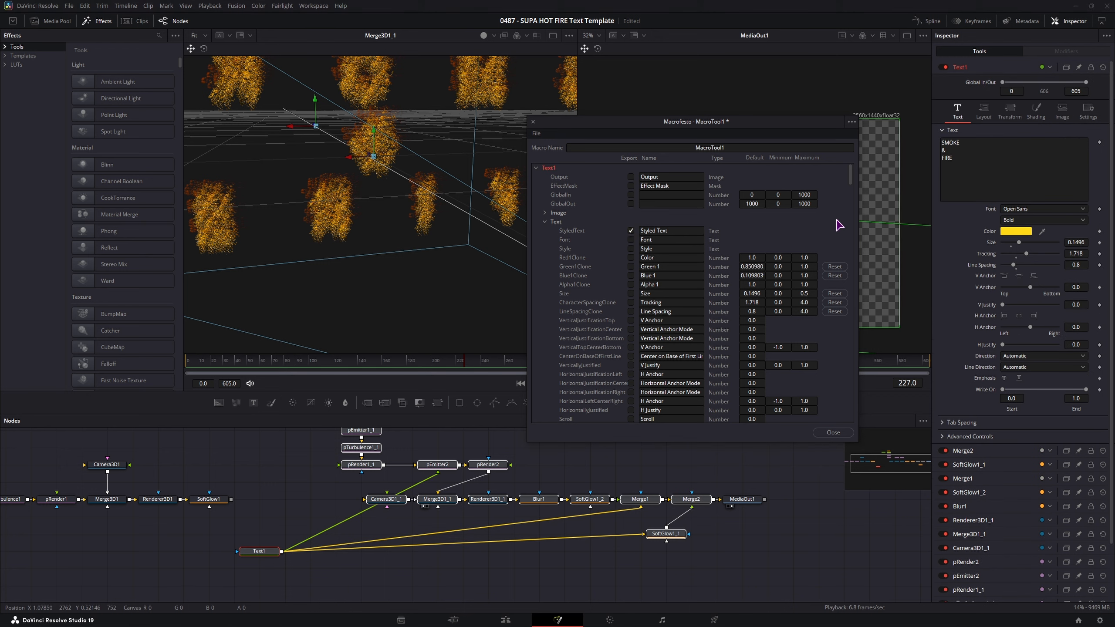
pyautogui.click(631, 239)
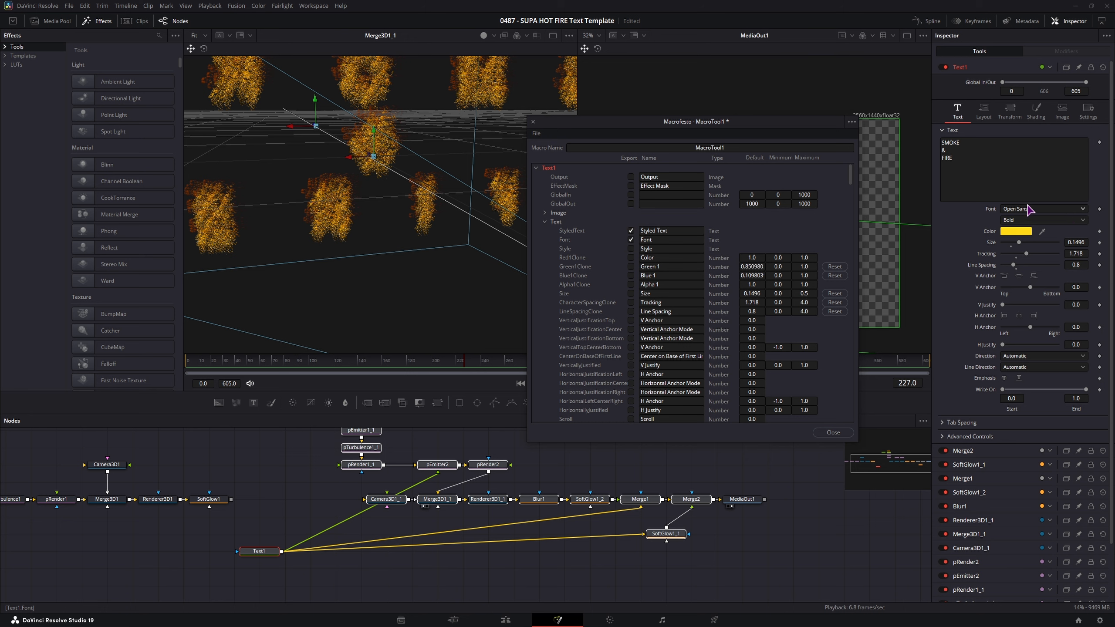
pyautogui.click(631, 249)
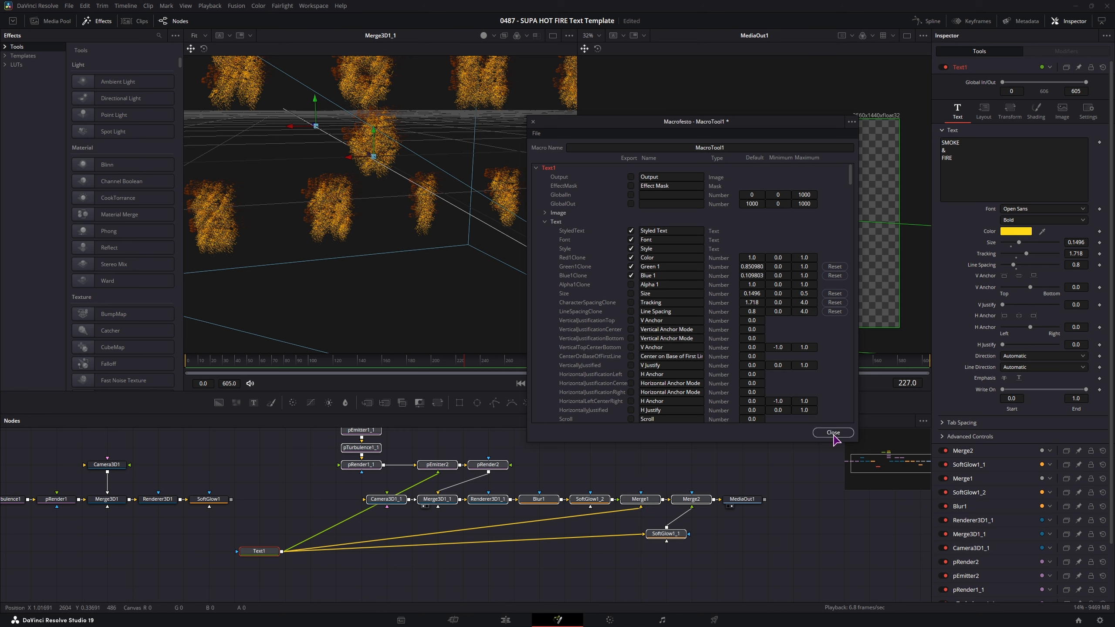
# - Save the macro as Fire Text, replacing the existing Fire Text file
pyautogui.click(536, 134)
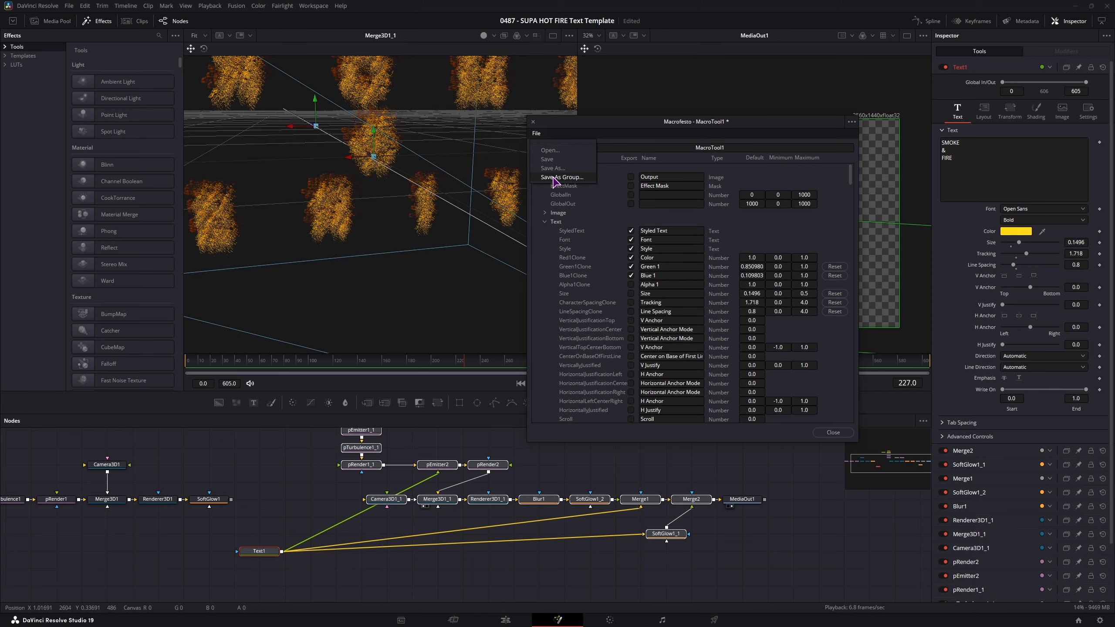
pyautogui.click(553, 176)
pyautogui.click(435, 318)
pyautogui.click(764, 528)
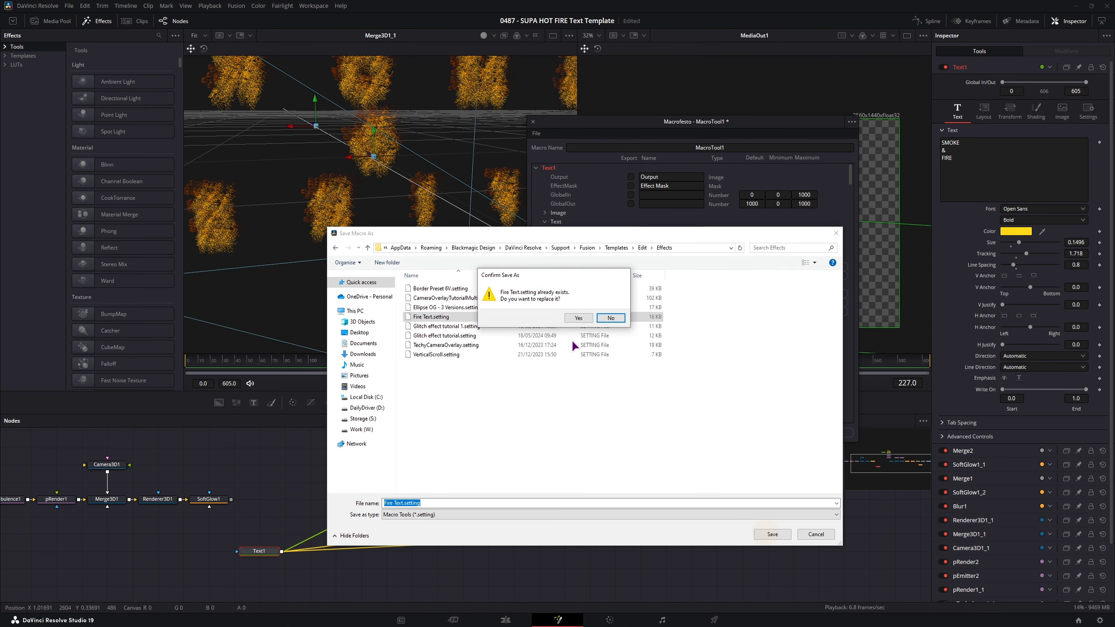
pyautogui.click(573, 318)
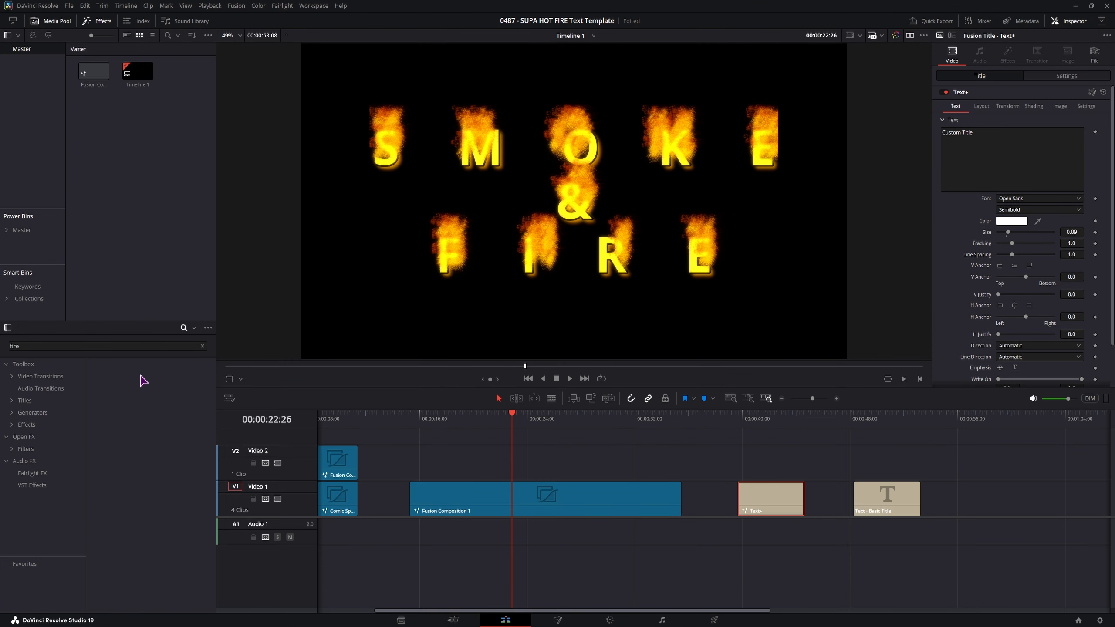
# - Apply the updated Fire Text effect to the Text+ title and park the playhead on it
pyautogui.click(142, 381)
pyautogui.click(24, 365)
pyautogui.click(142, 385)
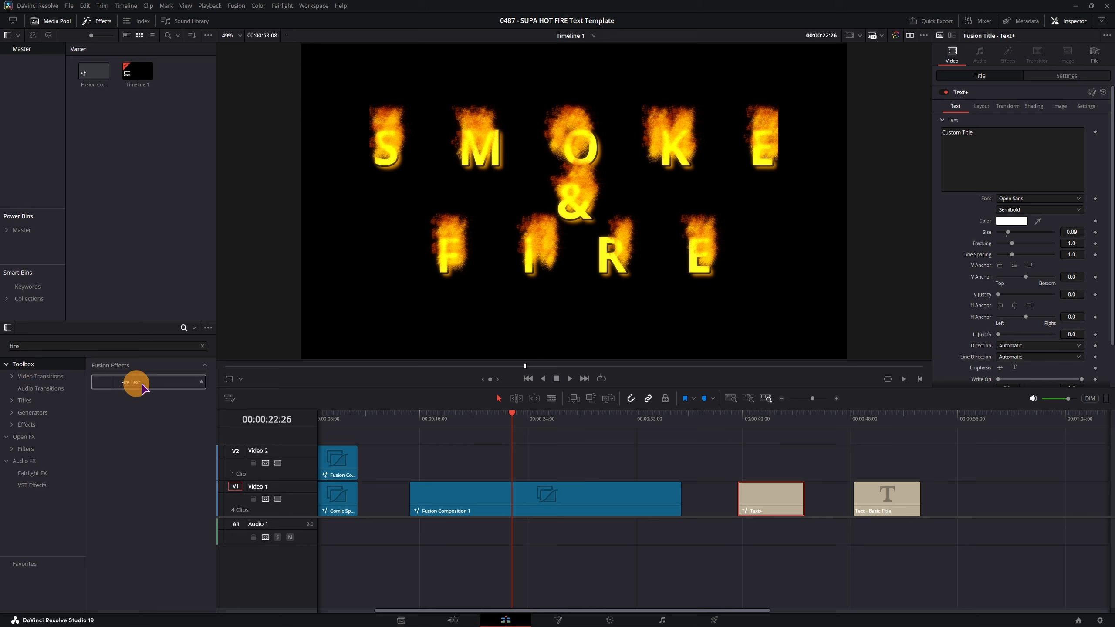
pyautogui.moveTo(142, 387); pyautogui.dragTo(770, 499)
pyautogui.click(745, 421)
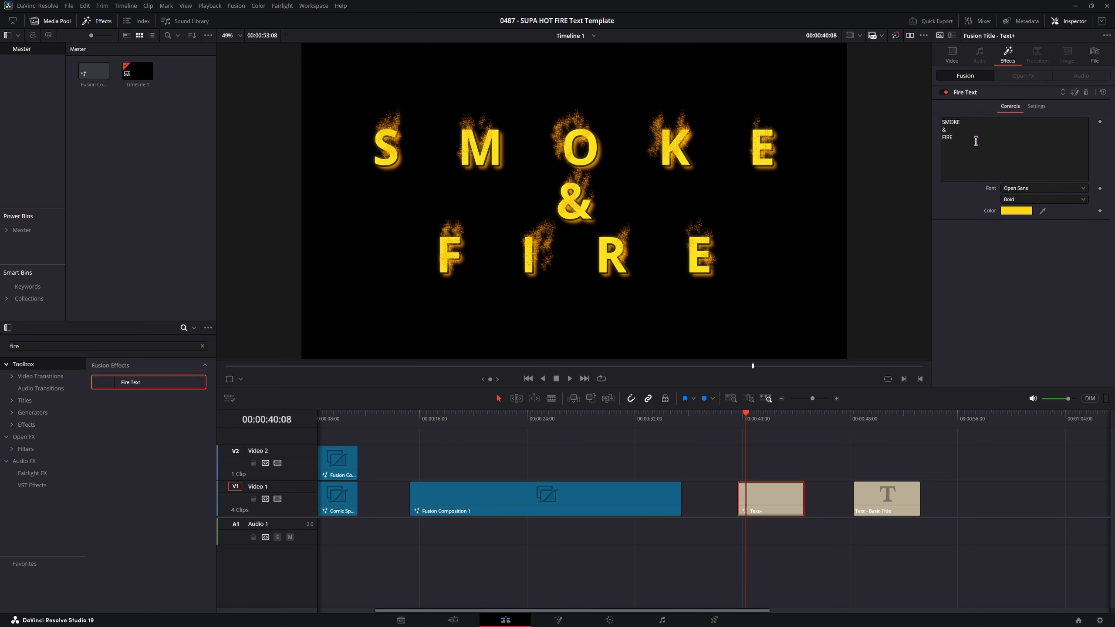
# - Replace the title wording with 'this is' and 'fire' on two lines, then play it back
pyautogui.moveTo(972, 141); pyautogui.dragTo(942, 120)
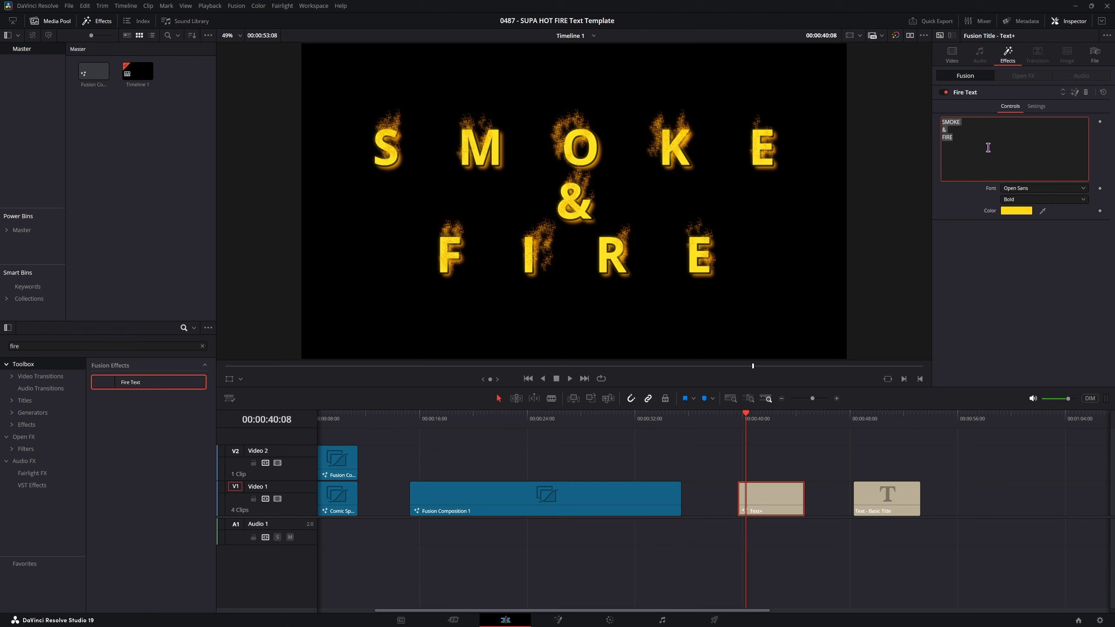
pyautogui.write('this is')
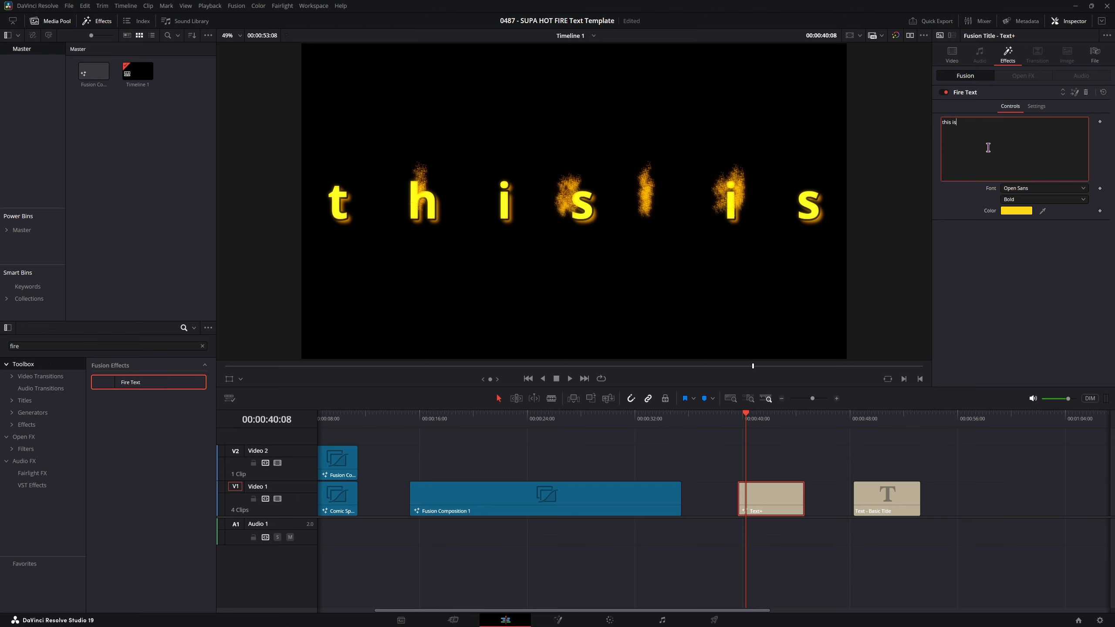
pyautogui.press('Return')
pyautogui.write('fire')
pyautogui.click(736, 424)
pyautogui.press('space')
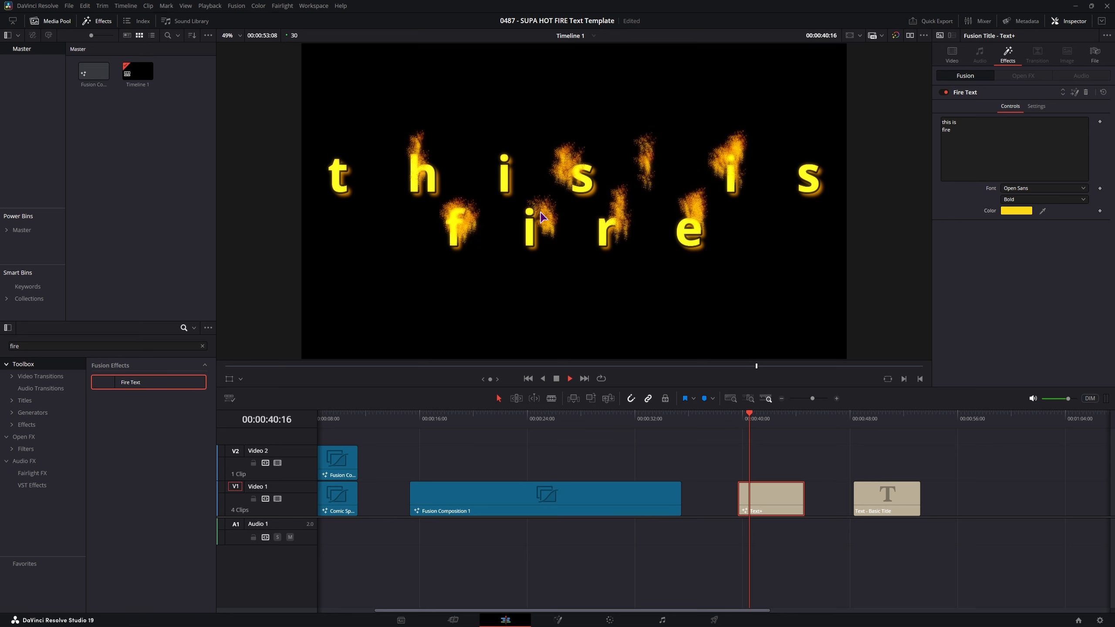
pyautogui.press('space')
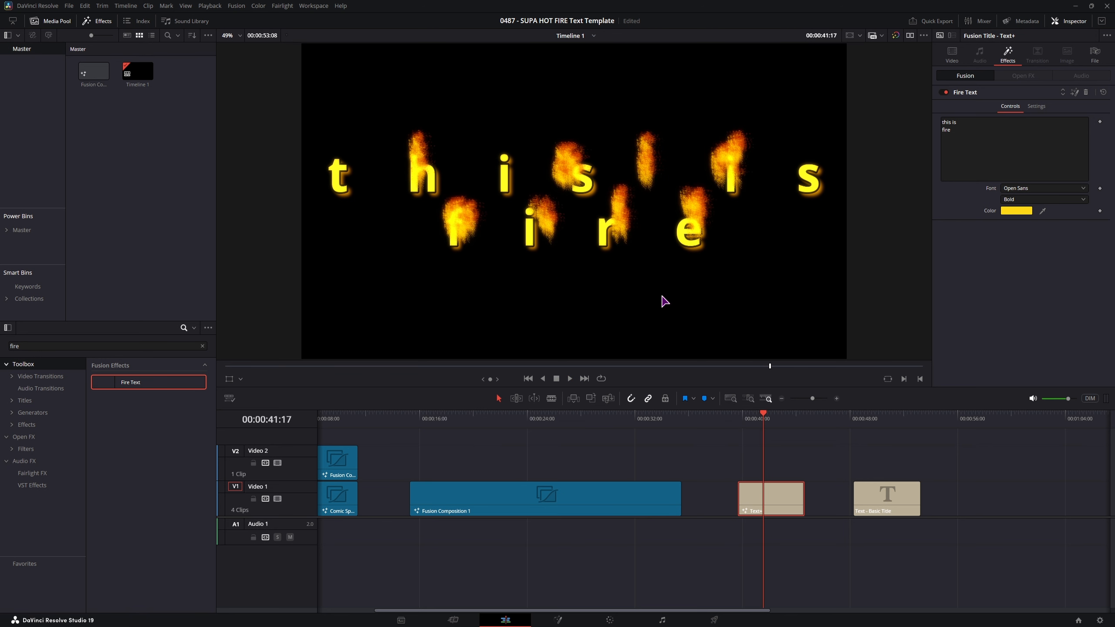
pyautogui.hotkey('shift', '5')
# - Reposition the output and macro nodes, then adjust Camera3D1_1's Z translation
pyautogui.click(401, 469)
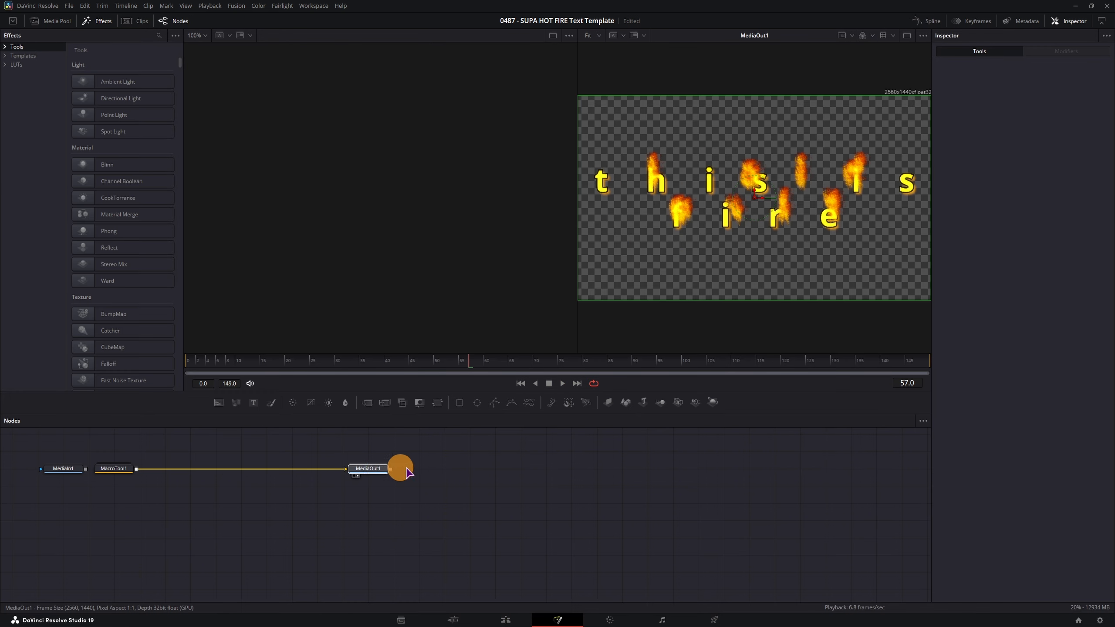
pyautogui.moveTo(406, 469); pyautogui.dragTo(471, 469)
pyautogui.moveTo(121, 469); pyautogui.dragTo(202, 470)
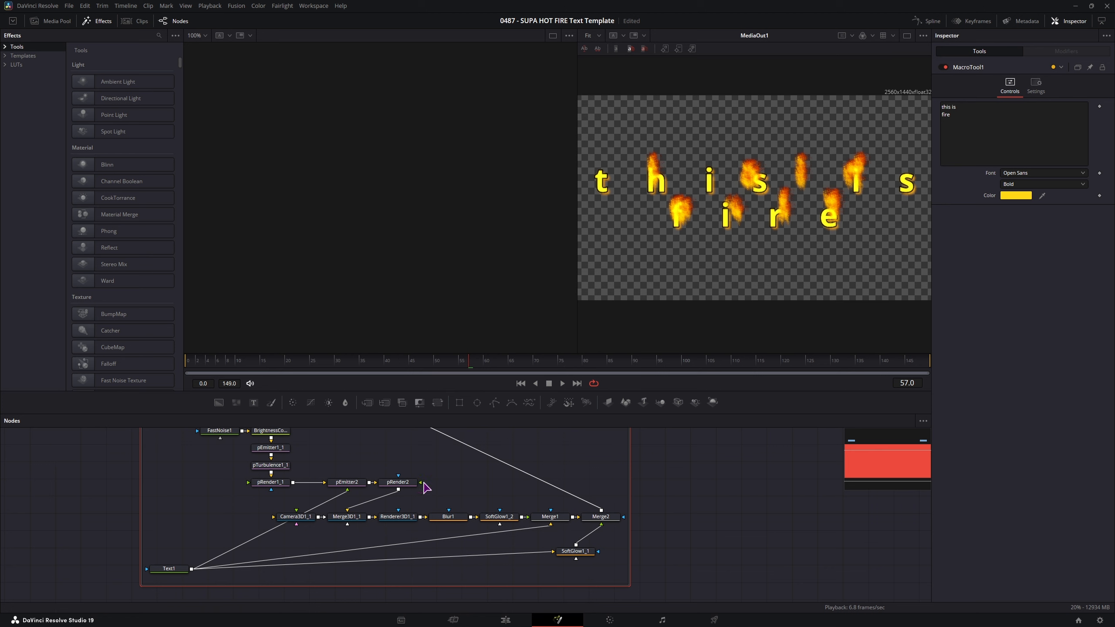
pyautogui.click(304, 518)
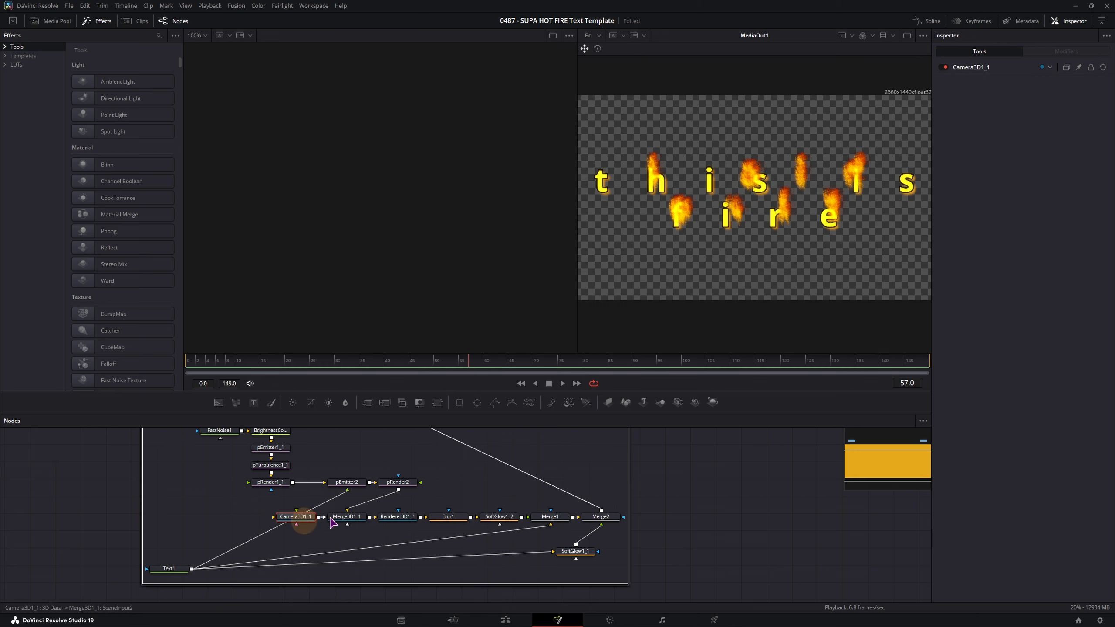
pyautogui.click(976, 68)
pyautogui.click(971, 67)
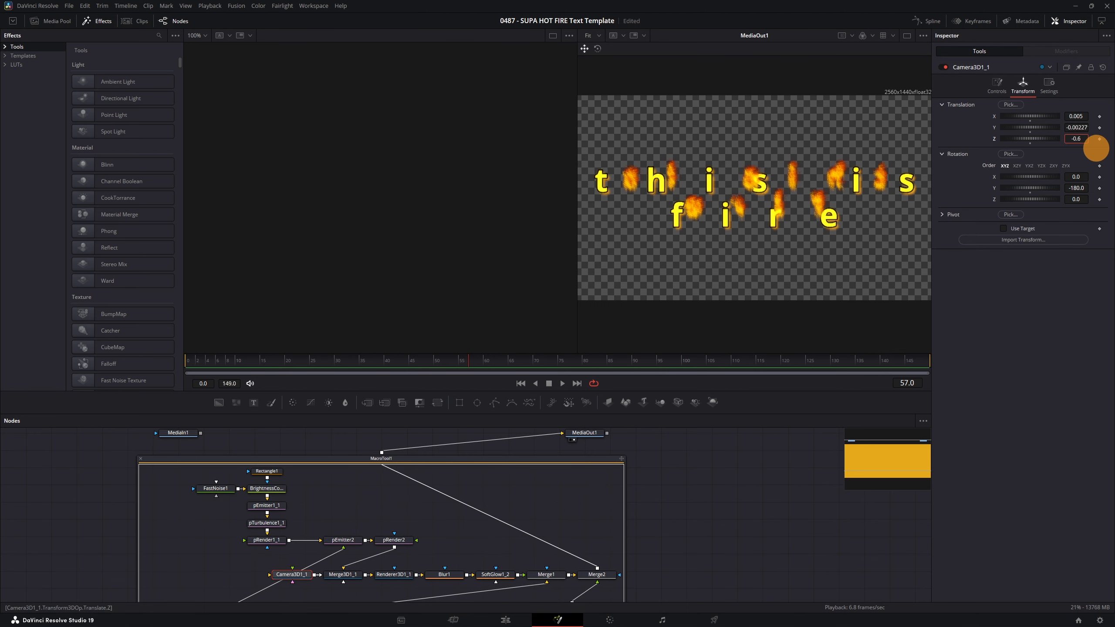
pyautogui.moveTo(1095, 148); pyautogui.dragTo(1097, 149)
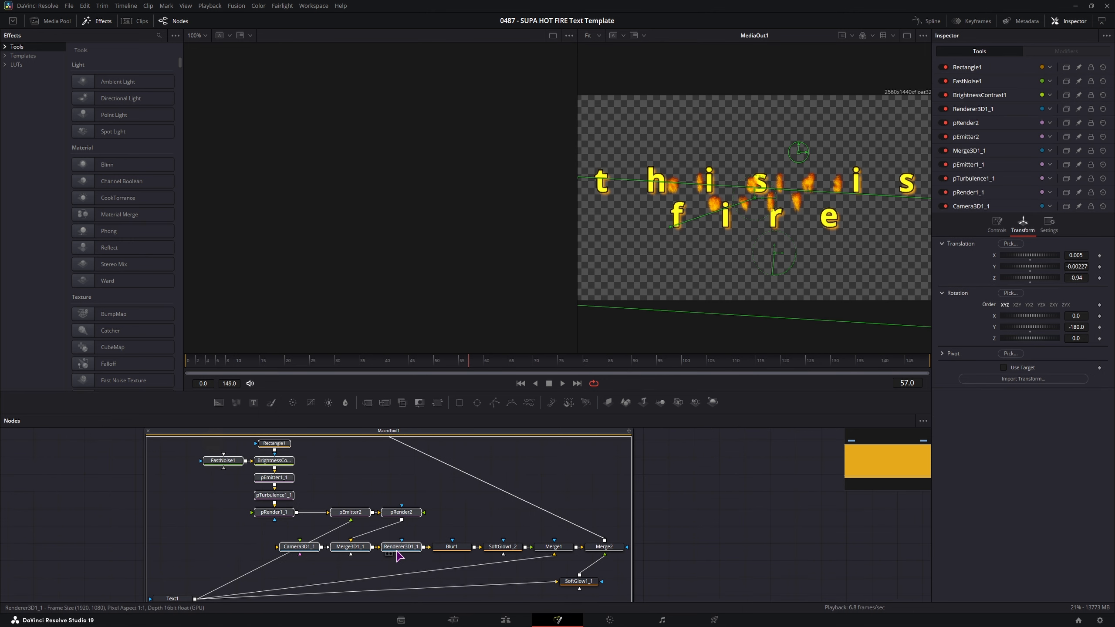
# - Insert a Transform node after Renderer3D1_1 and flip the fire render horizontally
pyautogui.moveTo(398, 550); pyautogui.dragTo(320, 549)
pyautogui.click(415, 522)
pyautogui.moveTo(438, 405); pyautogui.dragTo(380, 548)
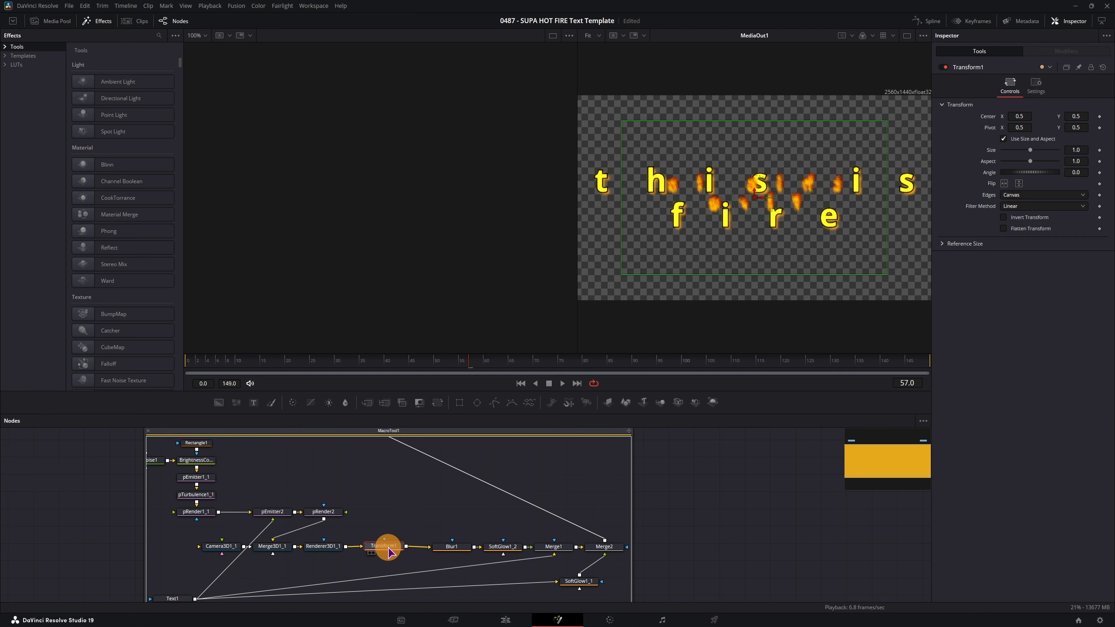
pyautogui.click(1005, 185)
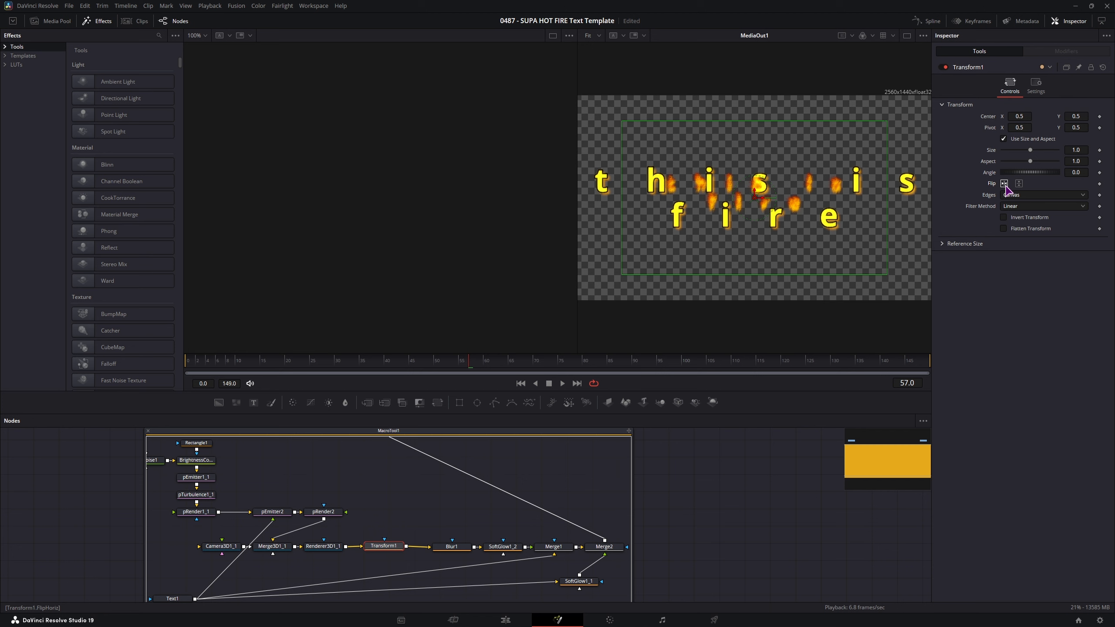
# - Return Camera3D1_1's Z translation to about -0.6 and frame the whole macro, selecting FastNoise1
pyautogui.moveTo(441, 514); pyautogui.dragTo(449, 483)
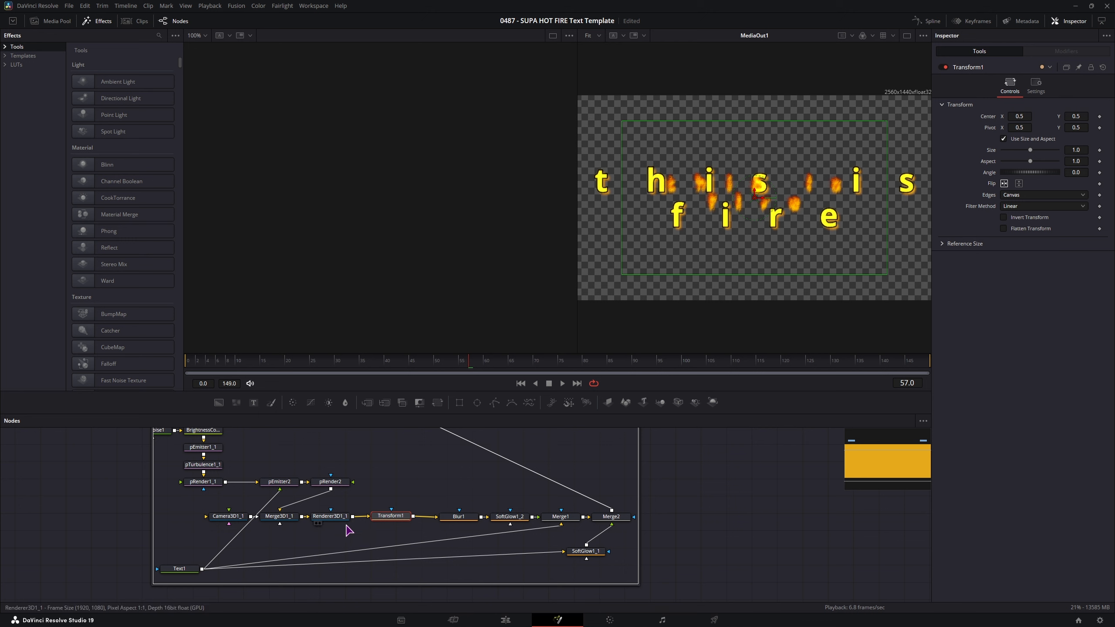
pyautogui.click(230, 516)
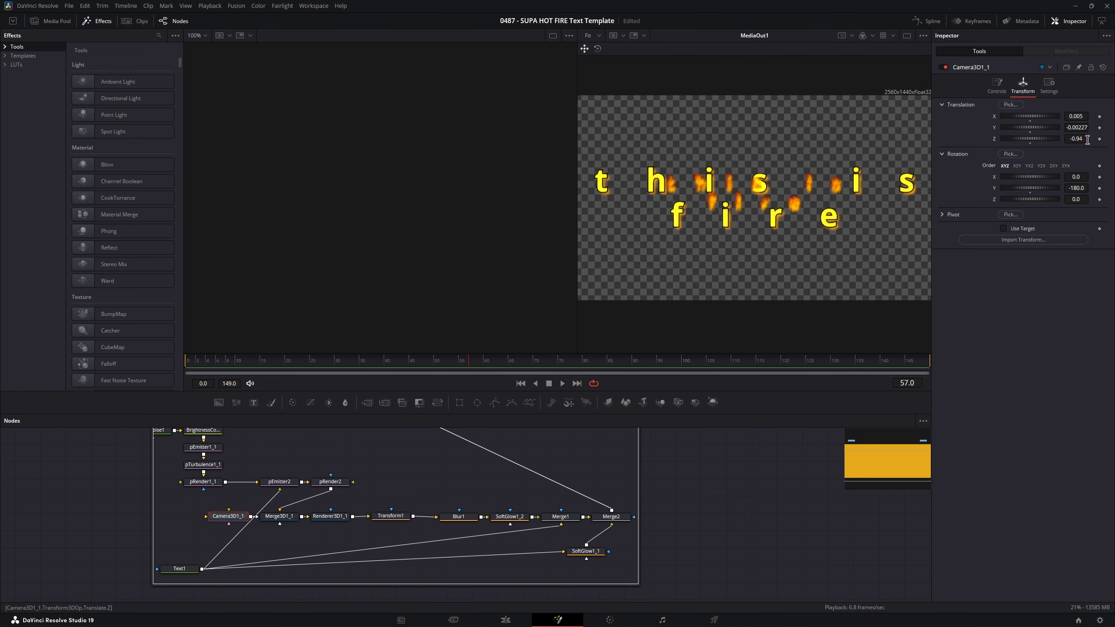
pyautogui.moveTo(1087, 140)
pyautogui.mouseDown()
pyautogui.moveTo(1078, 137)
pyautogui.moveTo(1098, 144)
pyautogui.mouseUp()
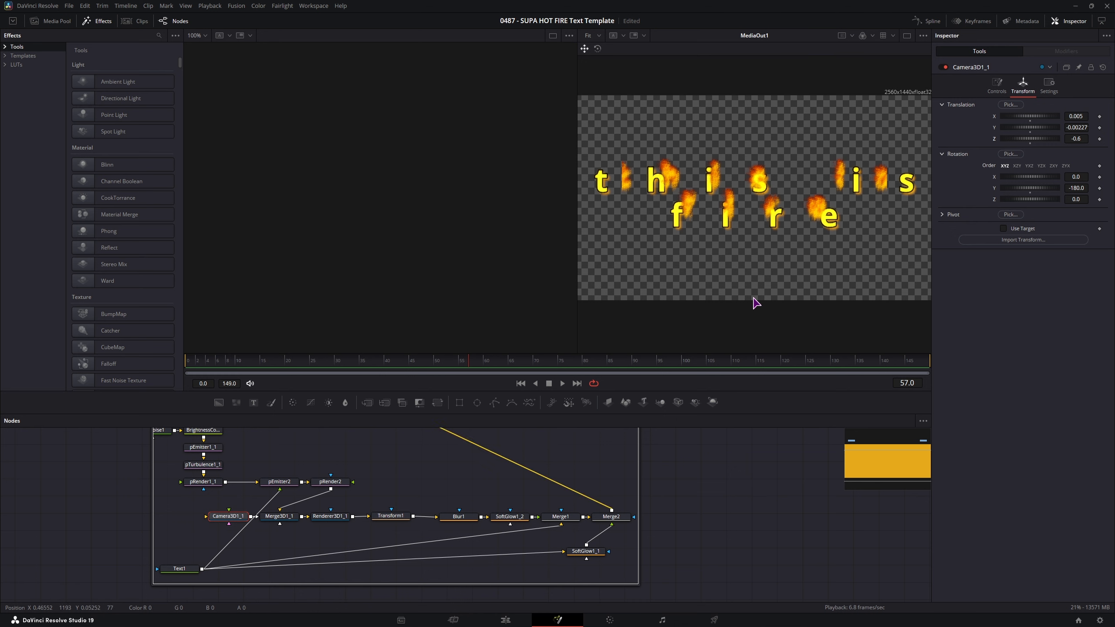
pyautogui.moveTo(270, 463); pyautogui.dragTo(330, 468)
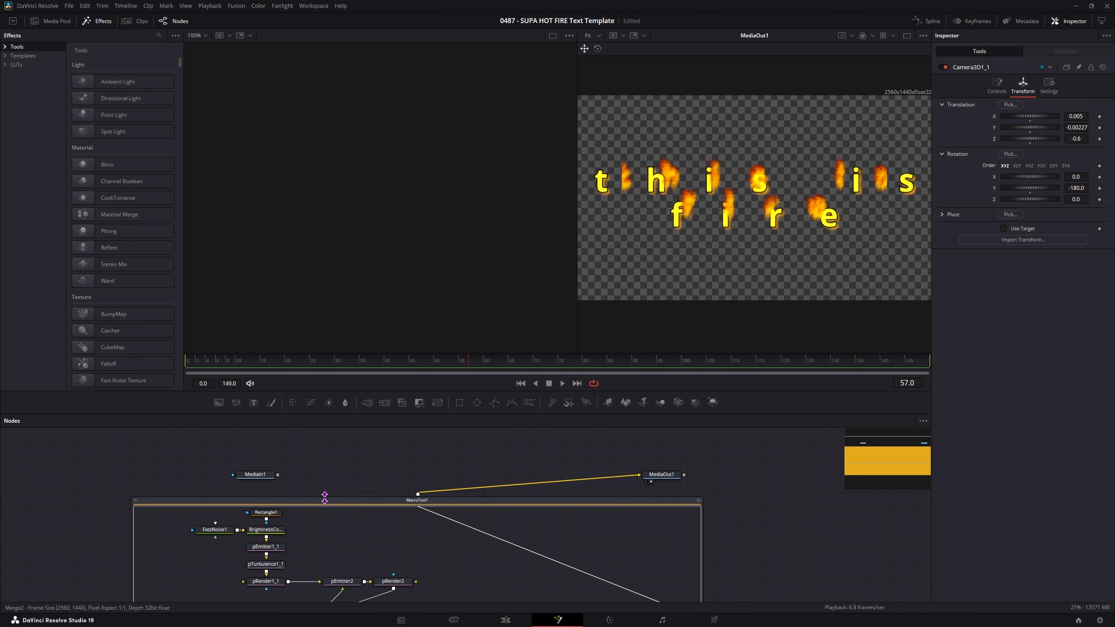
pyautogui.moveTo(325, 498); pyautogui.dragTo(326, 490)
pyautogui.moveTo(360, 526); pyautogui.dragTo(376, 471)
pyautogui.click(232, 475)
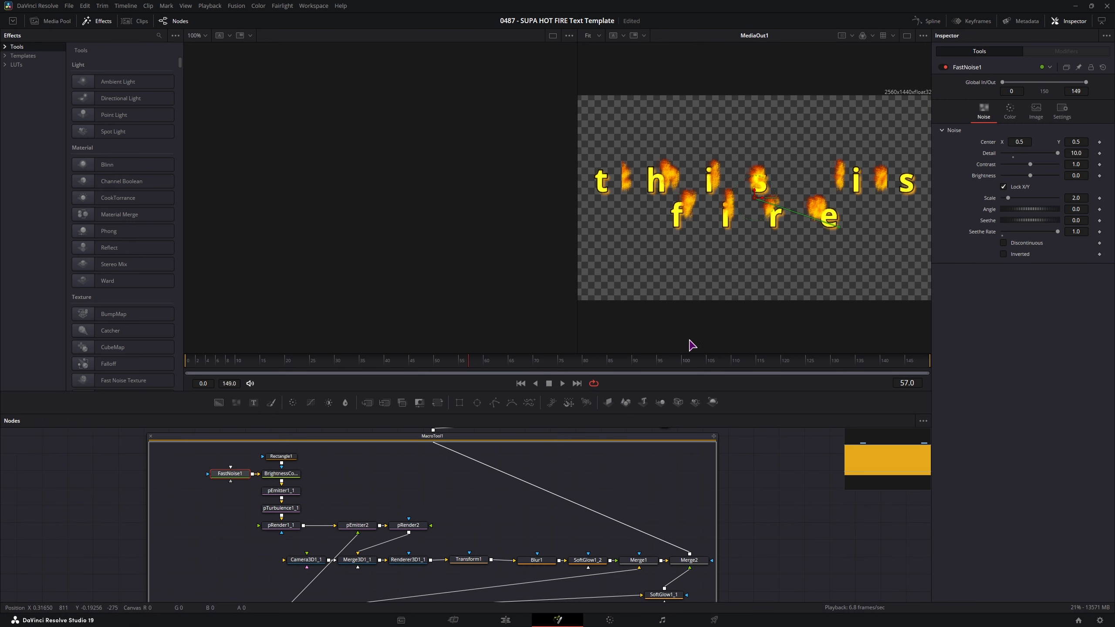
# - Turn on Auto Resolution for pRender1_1 to match 2560×1440, and check pRender2's resolution
pyautogui.click(1043, 122)
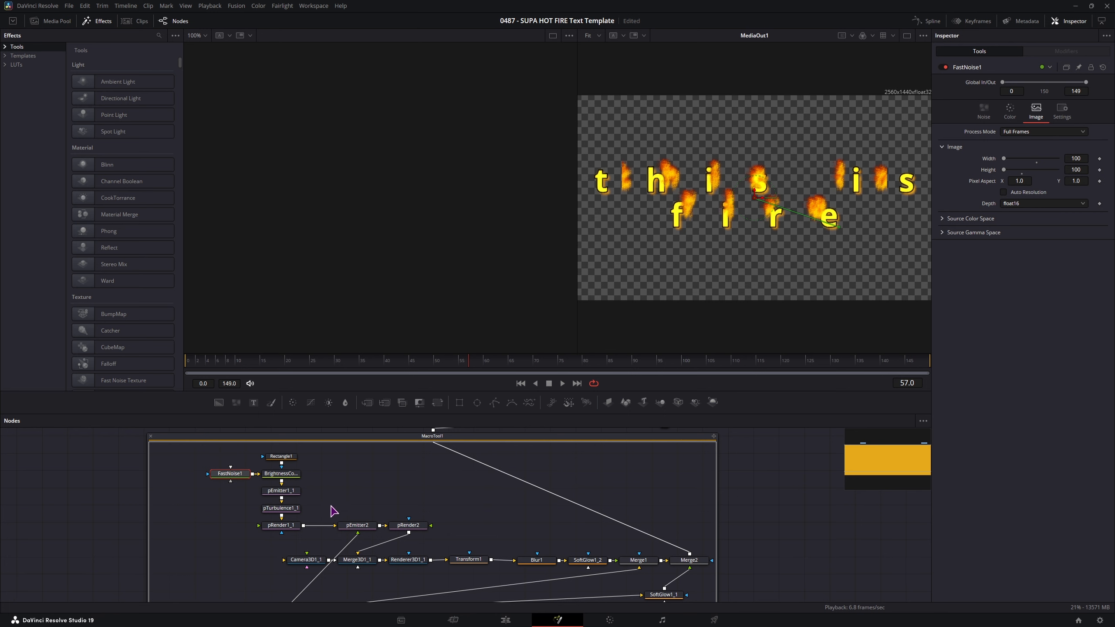
pyautogui.moveTo(331, 505); pyautogui.dragTo(335, 498)
pyautogui.click(284, 517)
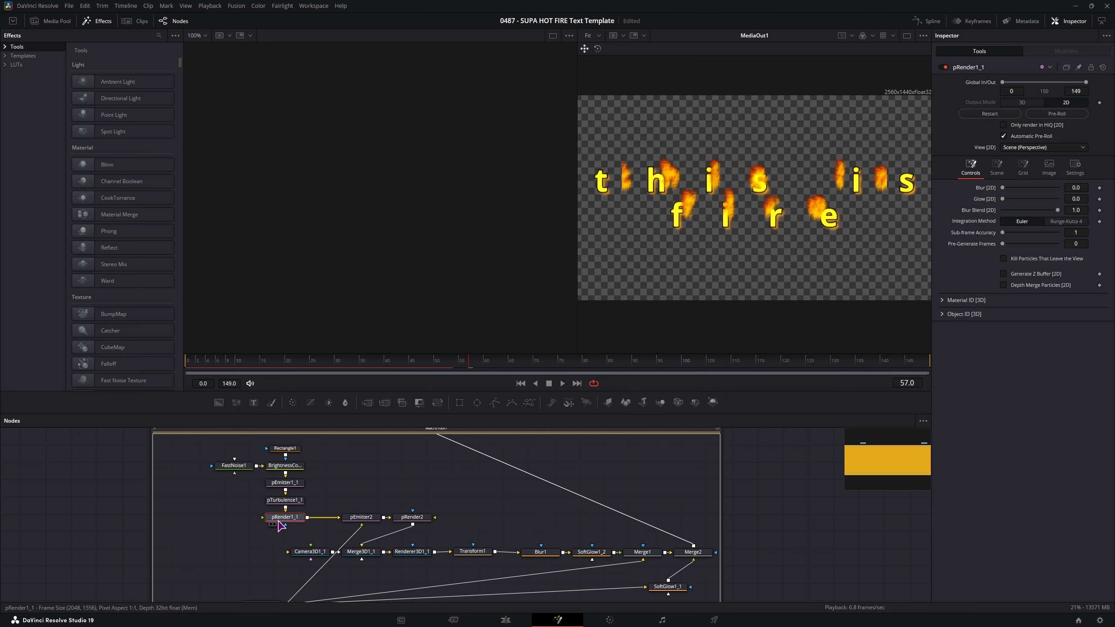
pyautogui.click(1049, 167)
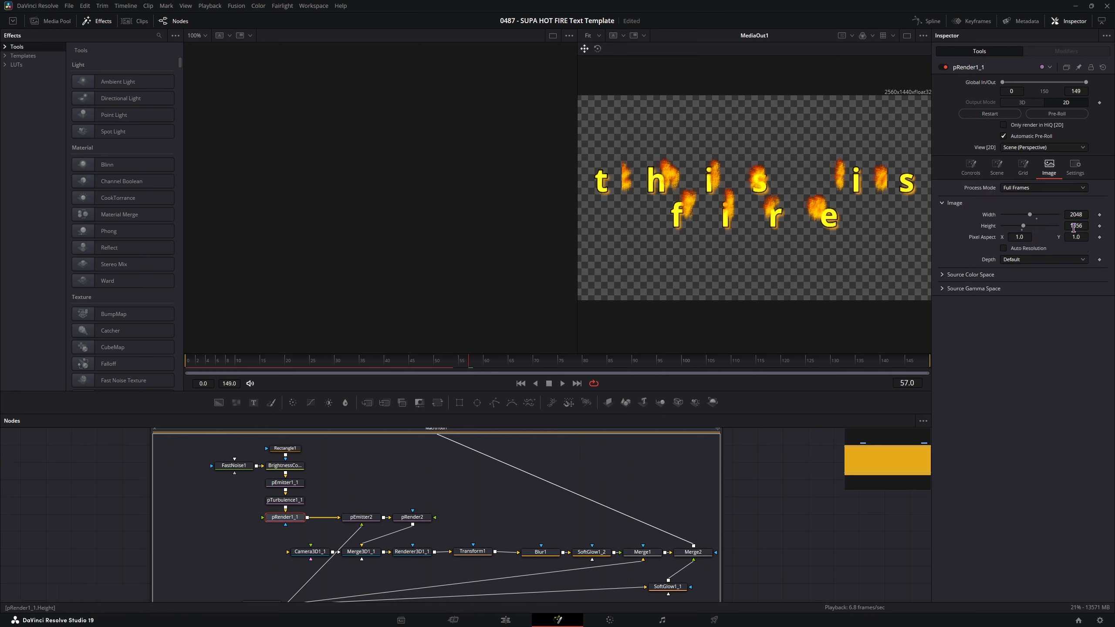
pyautogui.click(1004, 249)
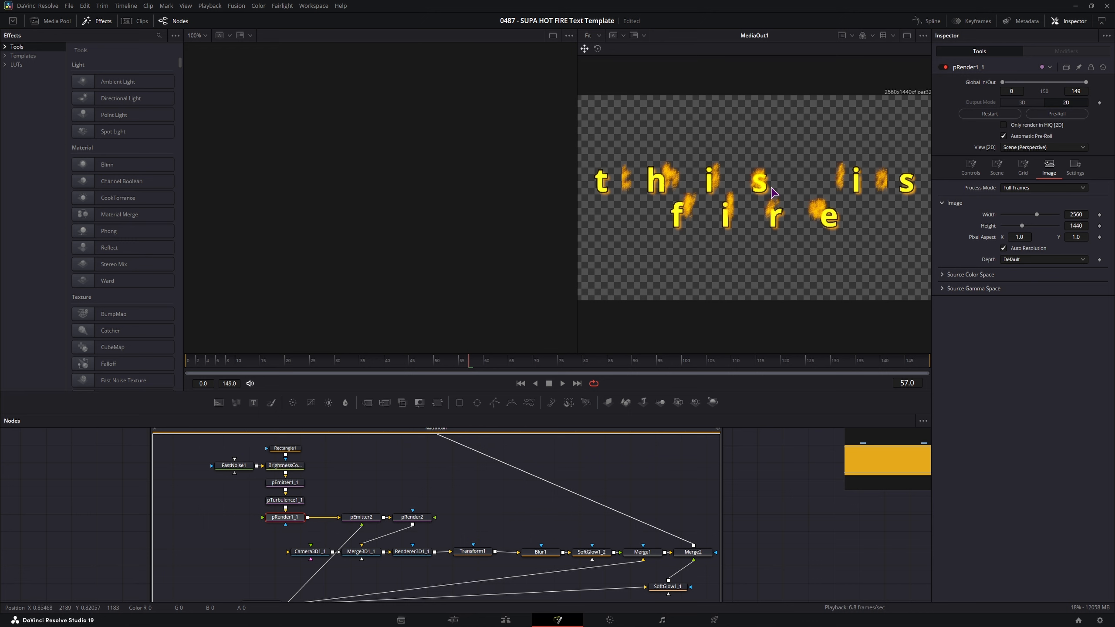
pyautogui.click(405, 501)
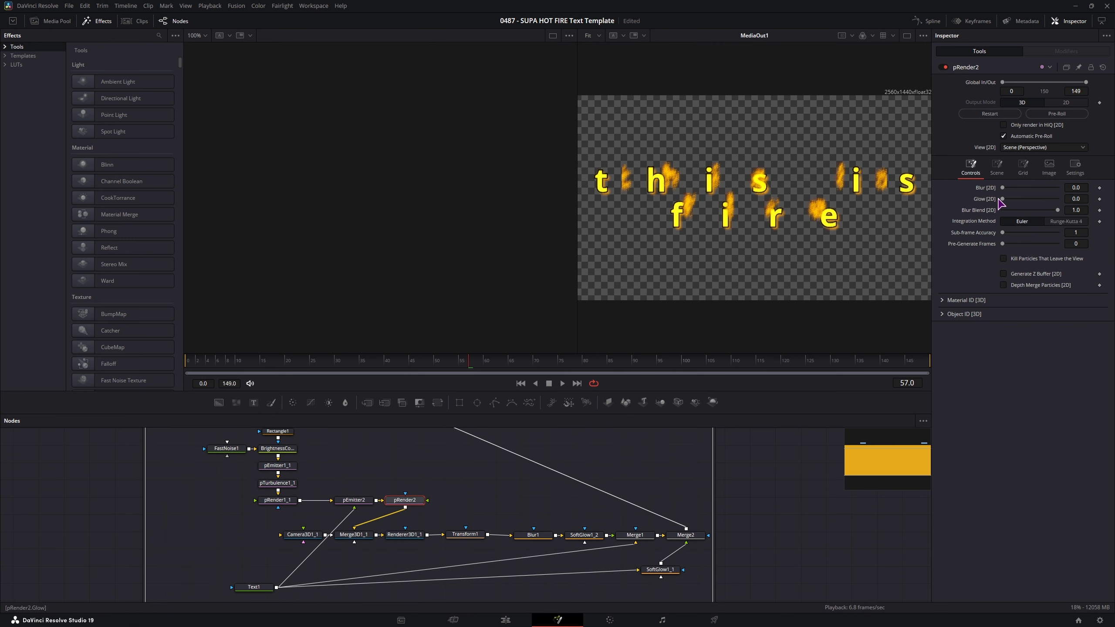
pyautogui.click(1050, 166)
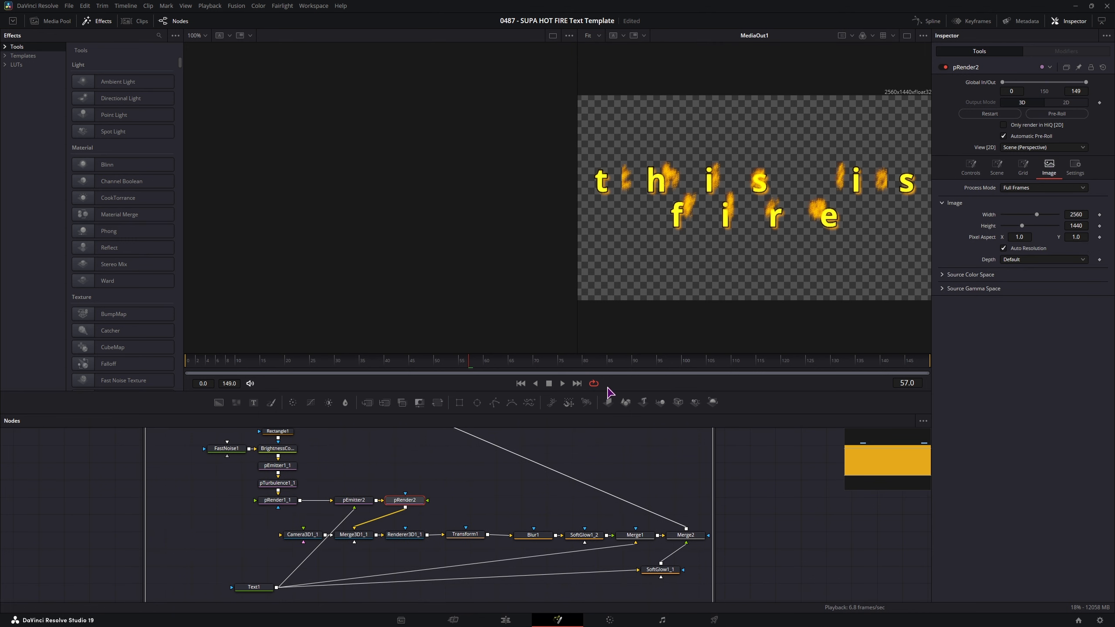
# - Set Camera3D1_1's Z translation to -0.59 and enable Auto Resolution on Renderer3D1_1
pyautogui.moveTo(380, 480); pyautogui.dragTo(383, 463)
pyautogui.click(307, 518)
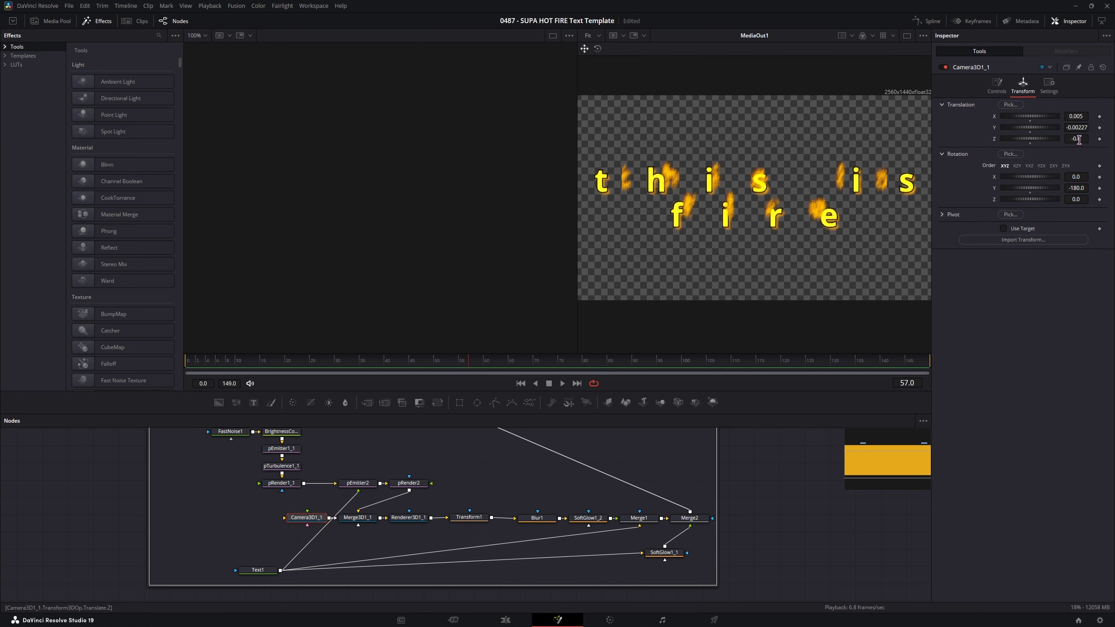
pyautogui.moveTo(1079, 140); pyautogui.dragTo(1078, 141)
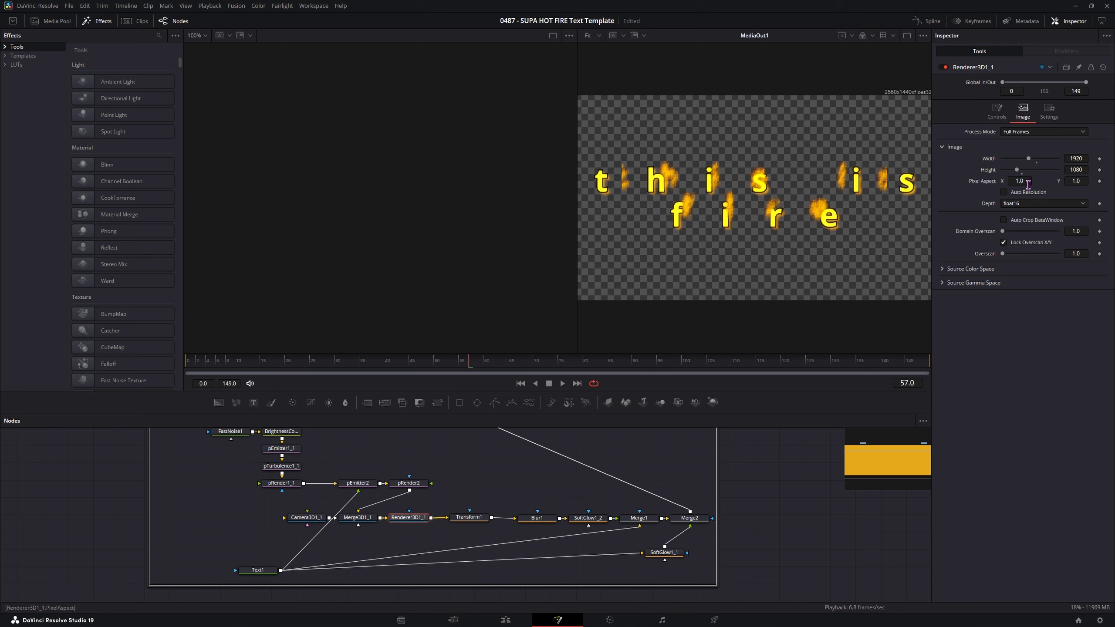
pyautogui.click(1009, 195)
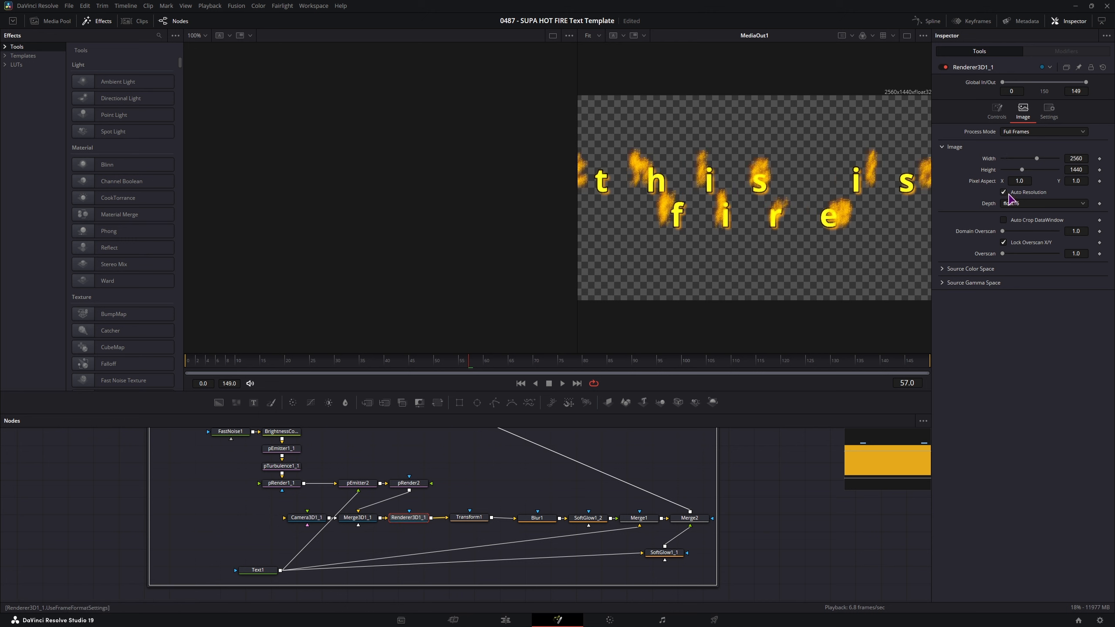
pyautogui.click(310, 518)
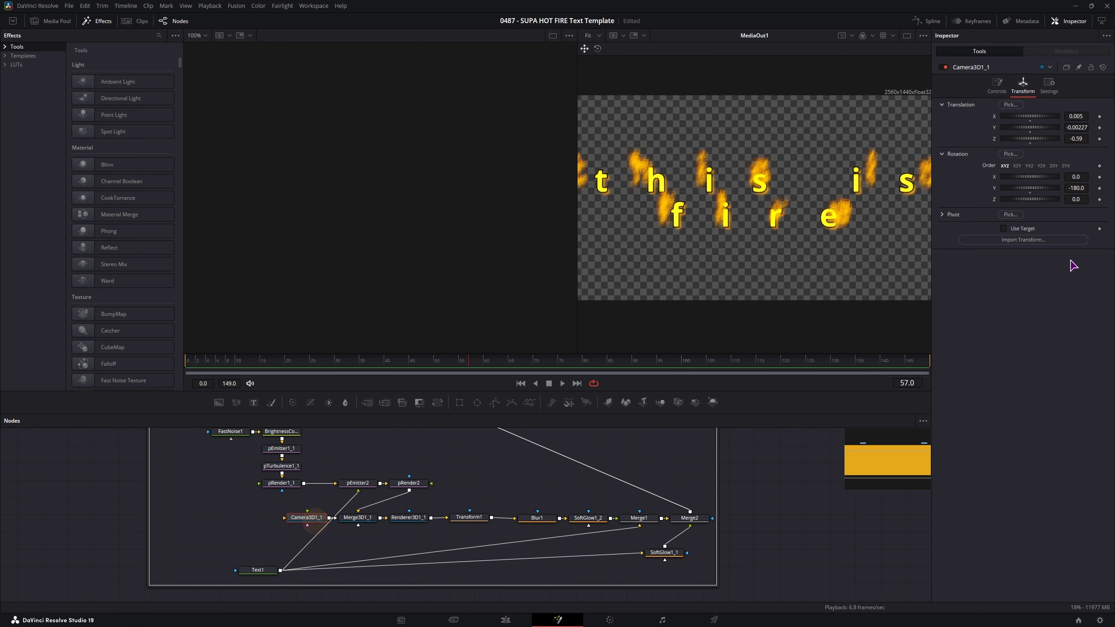
# - Set Camera3D1_1's Z to -0.68, go to frame 0, deselect all nodes and play the animation
pyautogui.moveTo(1079, 138); pyautogui.dragTo(1075, 138)
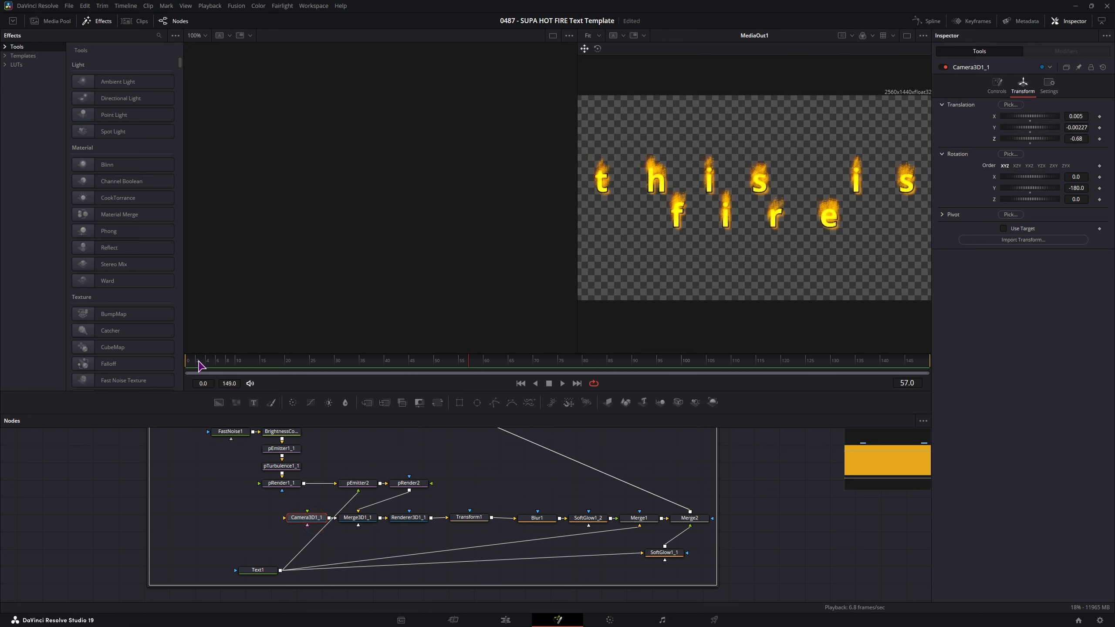
pyautogui.moveTo(192, 361); pyautogui.dragTo(182, 360)
pyautogui.moveTo(418, 457); pyautogui.dragTo(469, 506)
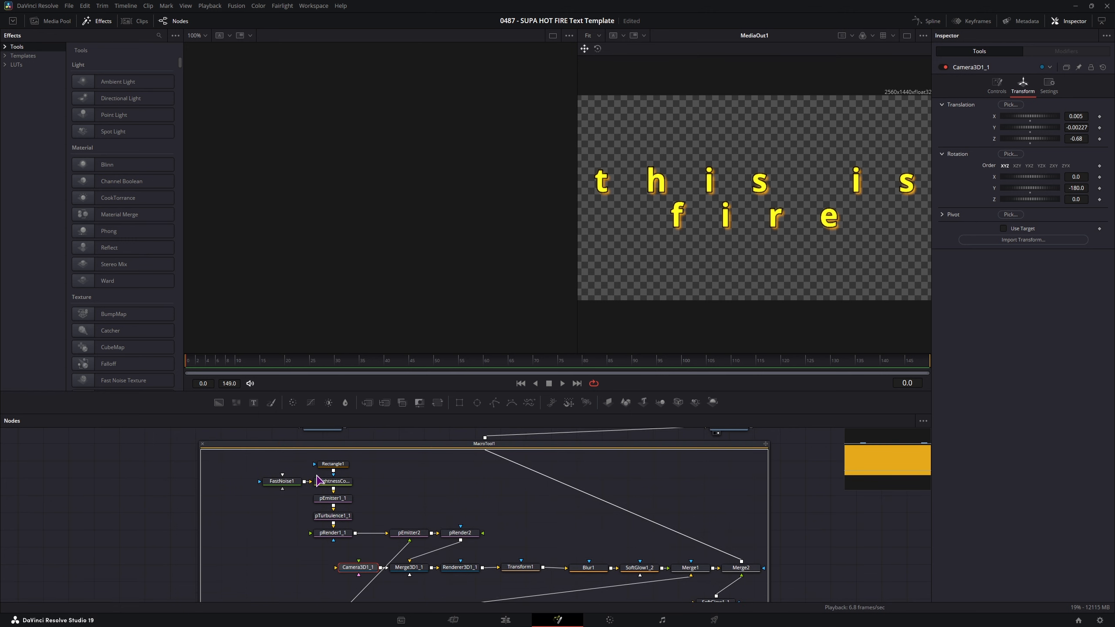
pyautogui.moveTo(246, 456); pyautogui.dragTo(502, 566)
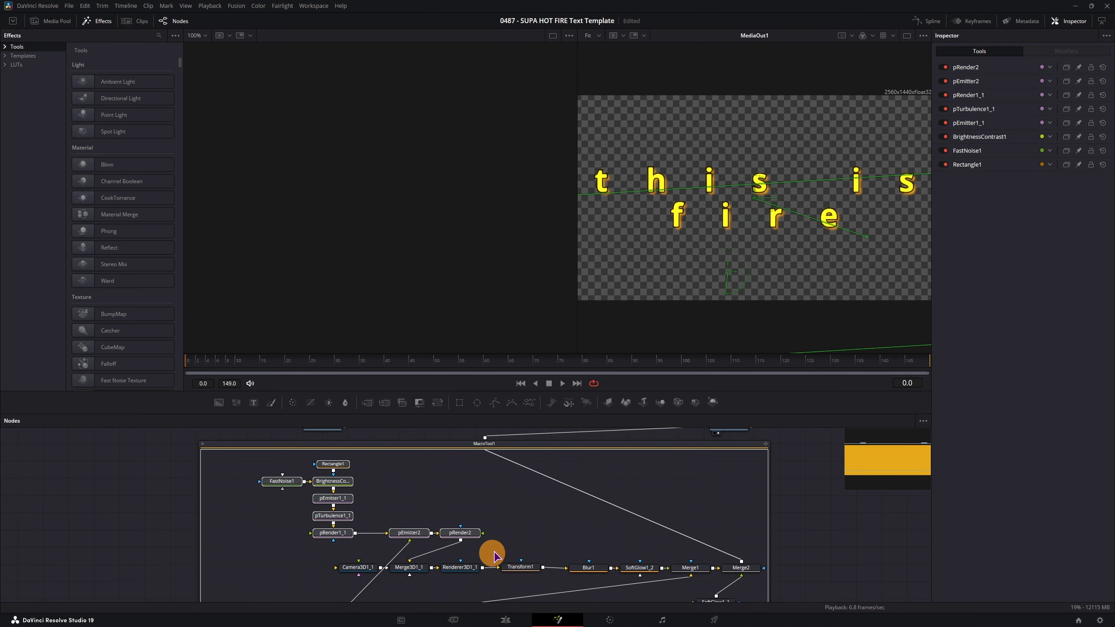
pyautogui.click(548, 518)
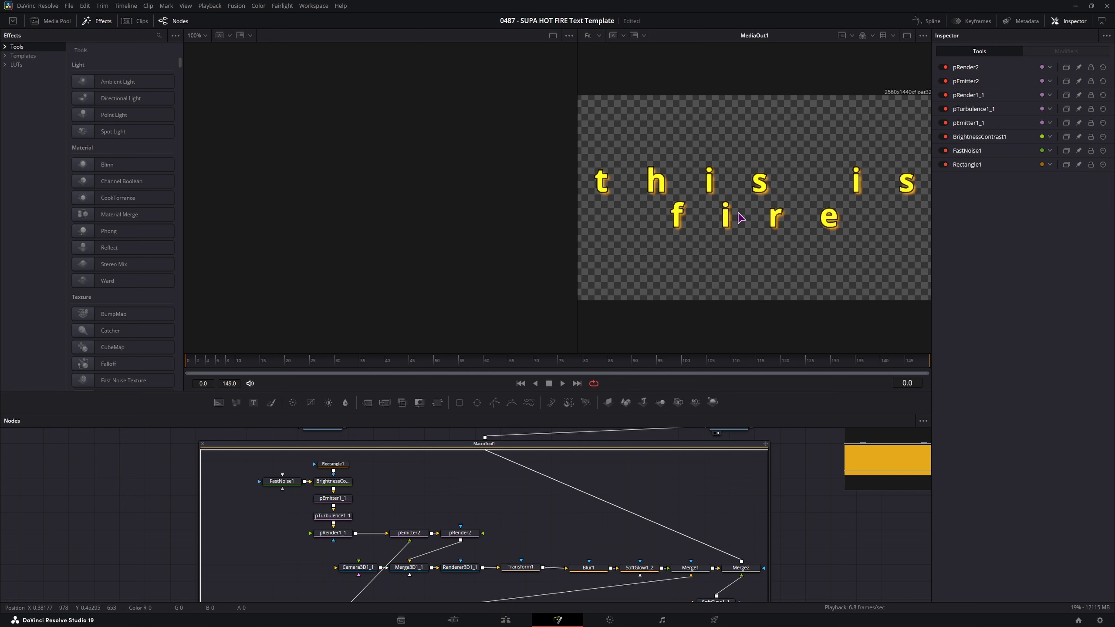
pyautogui.press('space')
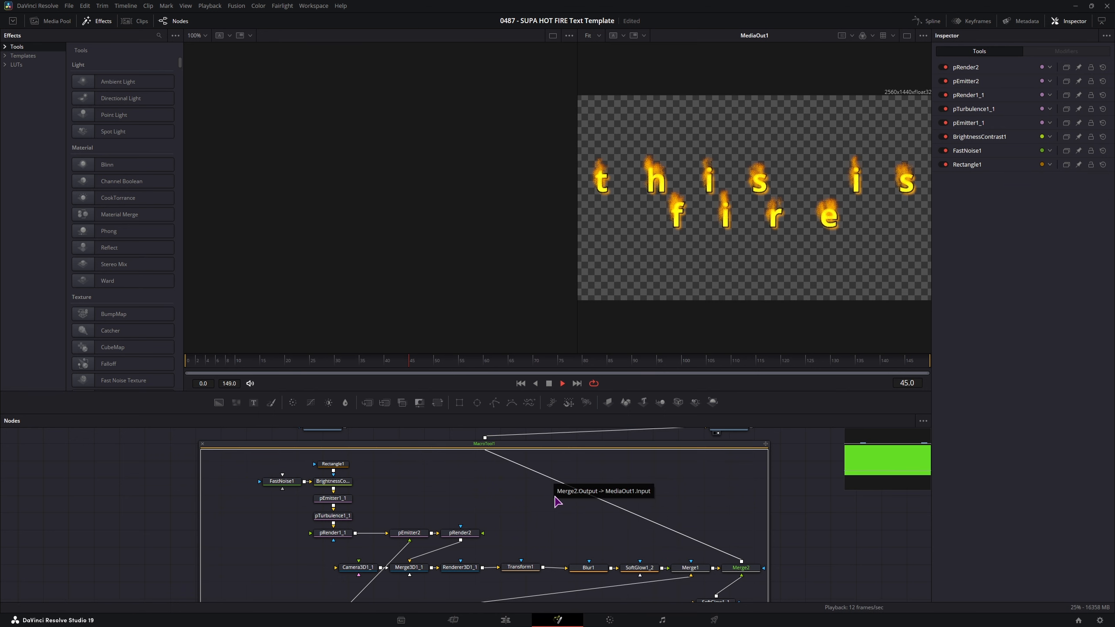
pyautogui.press('space')
# - Ungroup MacroTool1 into loose nodes and select them all
pyautogui.rightClick(460, 470)
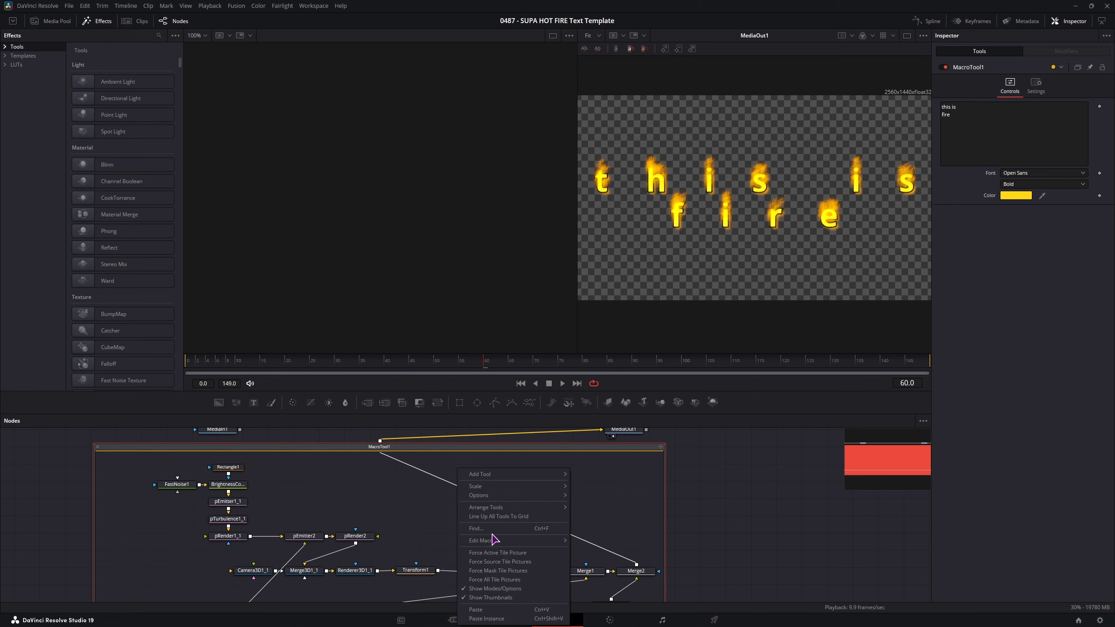
pyautogui.click(124, 448)
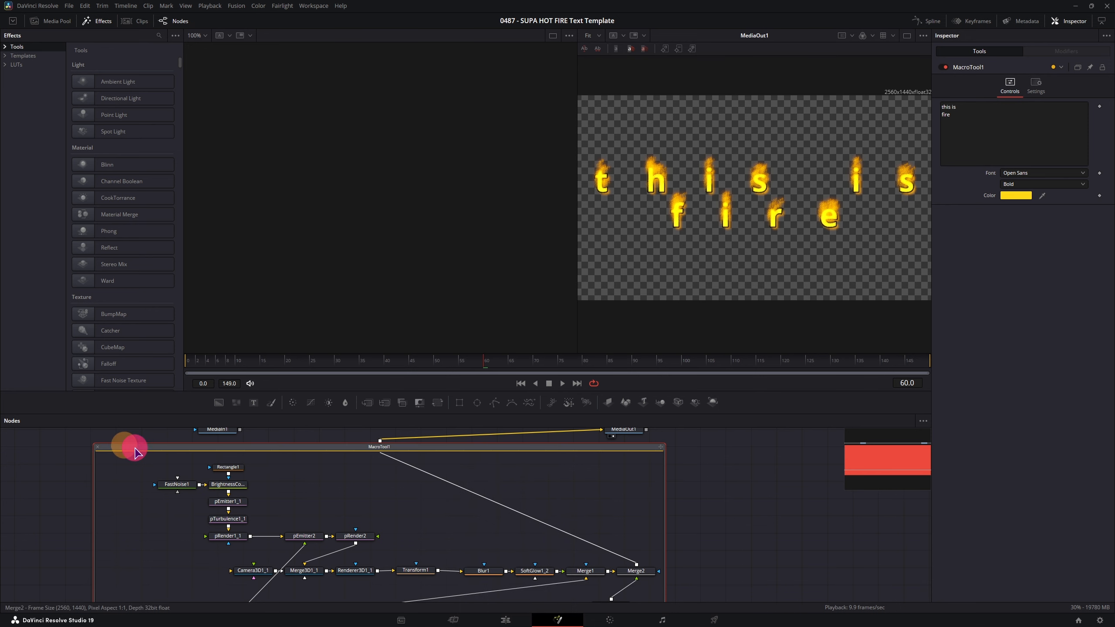
pyautogui.rightClick(137, 449)
pyautogui.click(173, 279)
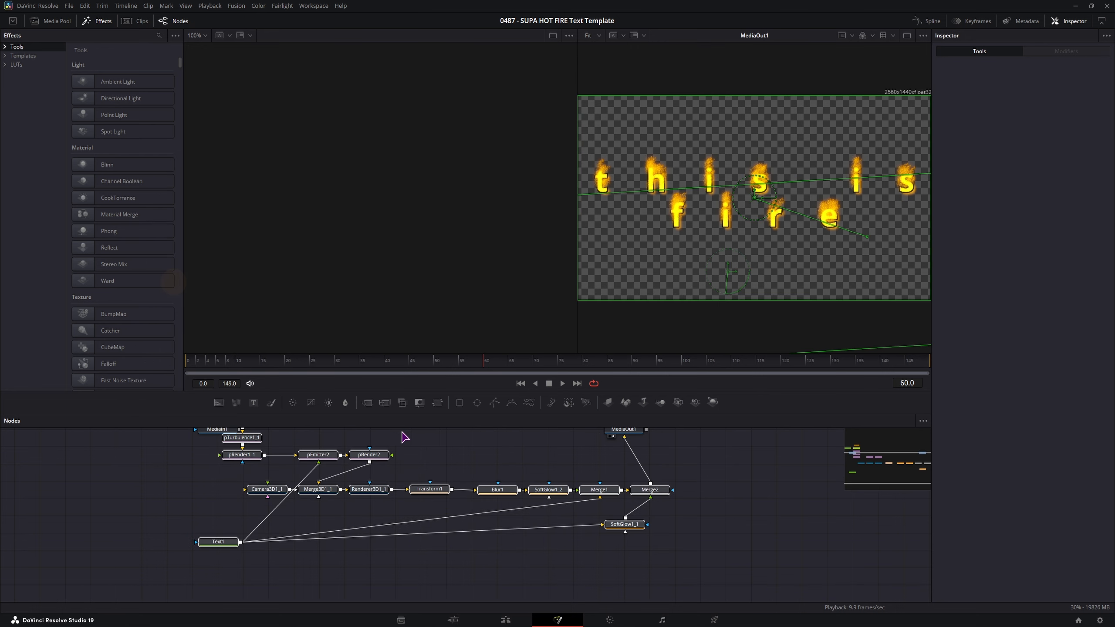
pyautogui.moveTo(378, 434); pyautogui.dragTo(406, 483)
pyautogui.moveTo(718, 596); pyautogui.dragTo(175, 429)
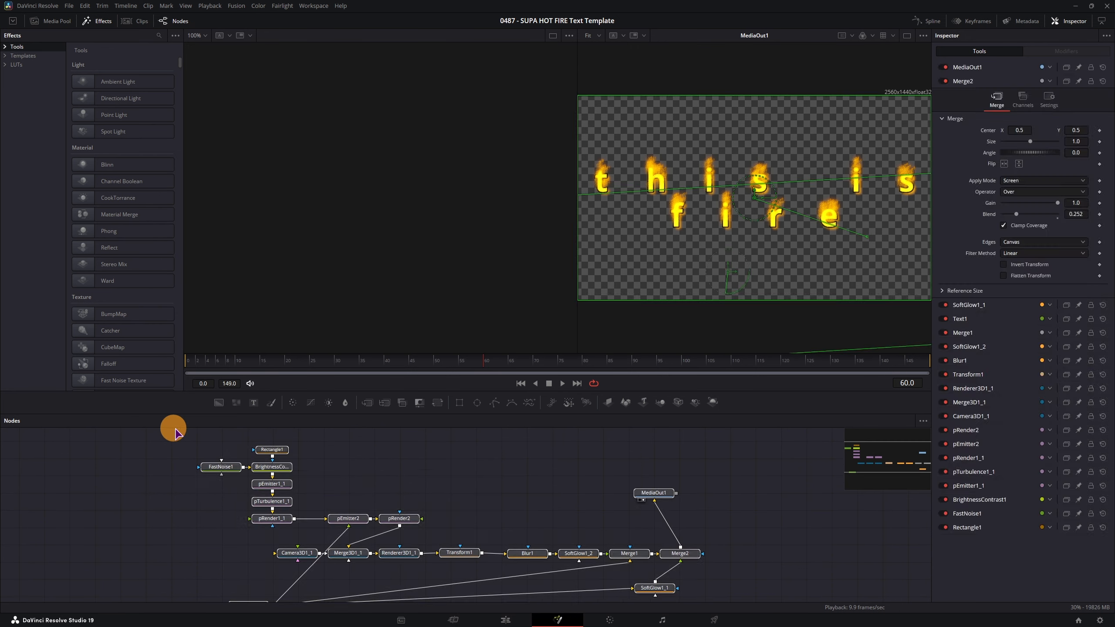
pyautogui.click(648, 492)
pyautogui.moveTo(670, 502); pyautogui.dragTo(729, 443)
# - Create a new macro from the nodes, ticking Text1 controls to export
pyautogui.rightClick(314, 548)
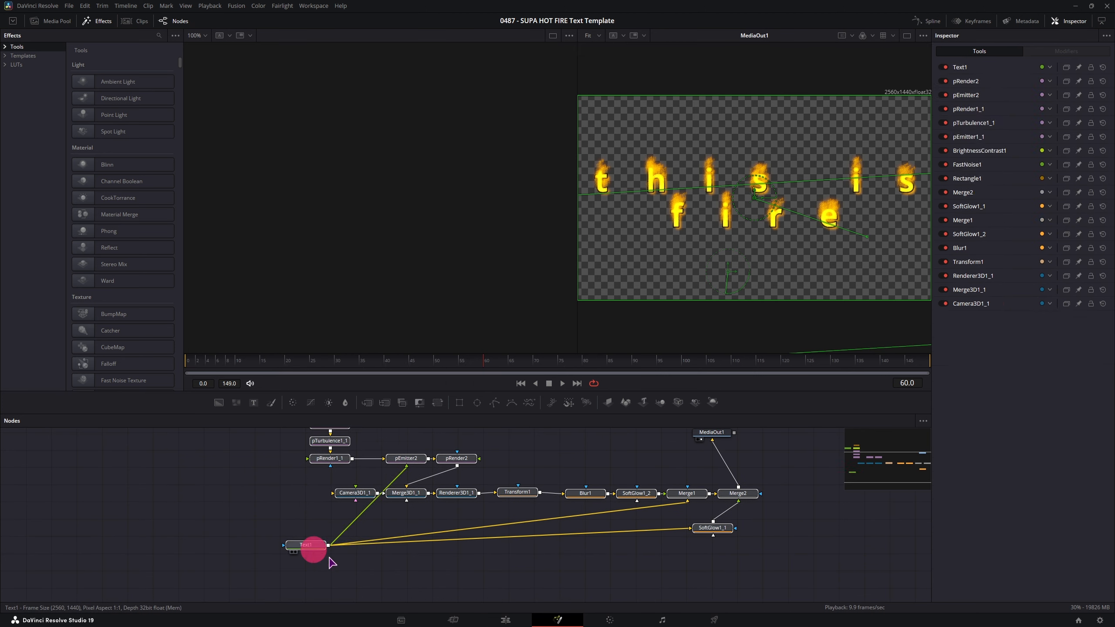
pyautogui.click(365, 500)
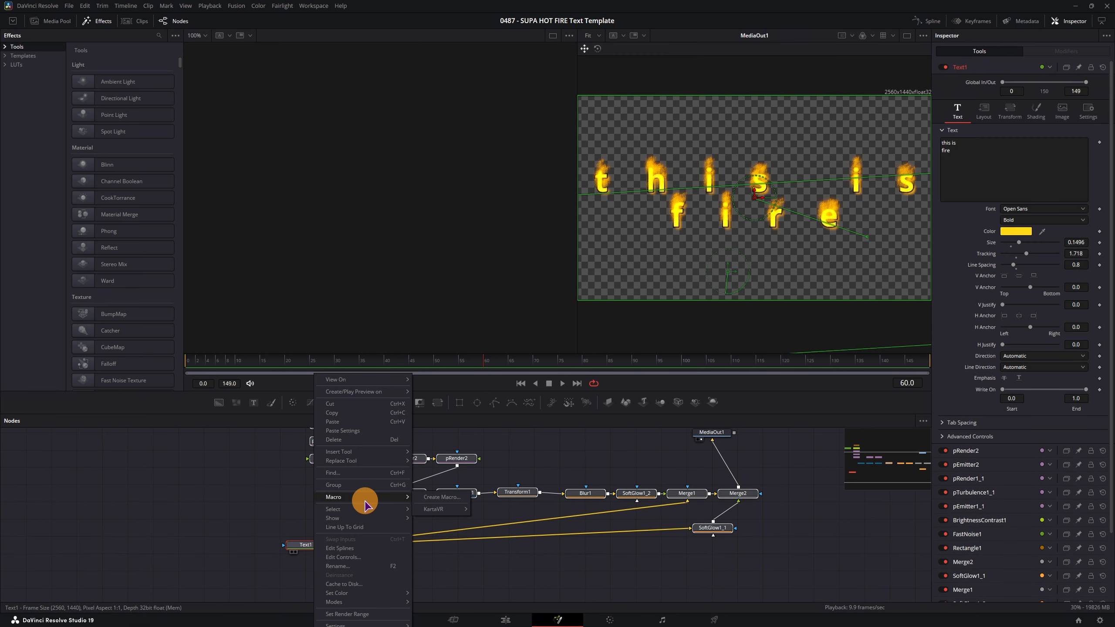
pyautogui.click(441, 501)
pyautogui.click(548, 366)
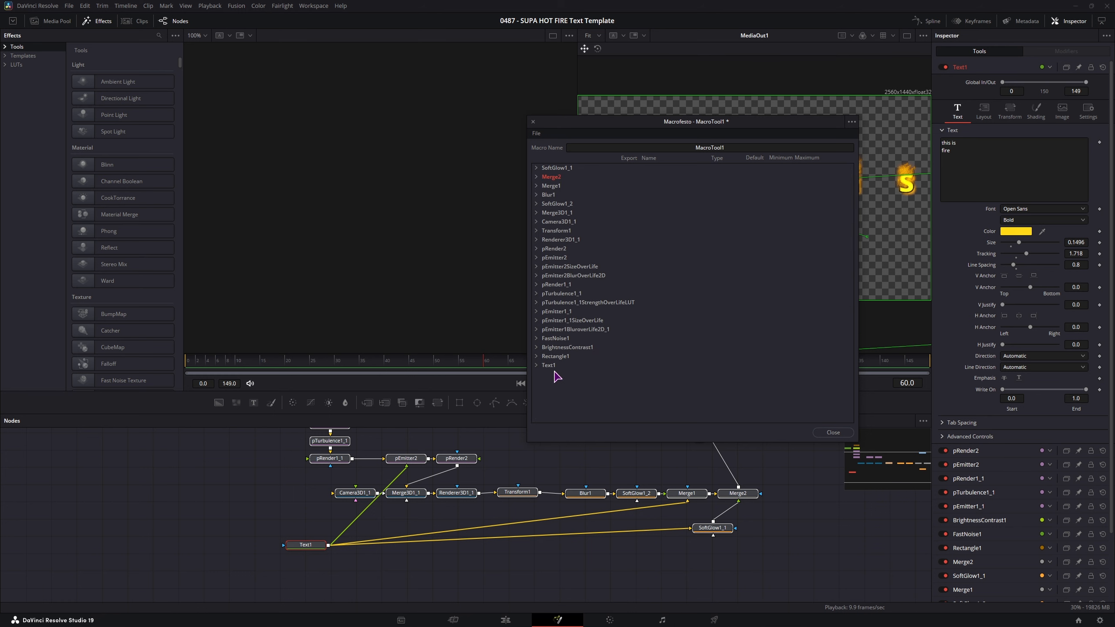
pyautogui.click(537, 366)
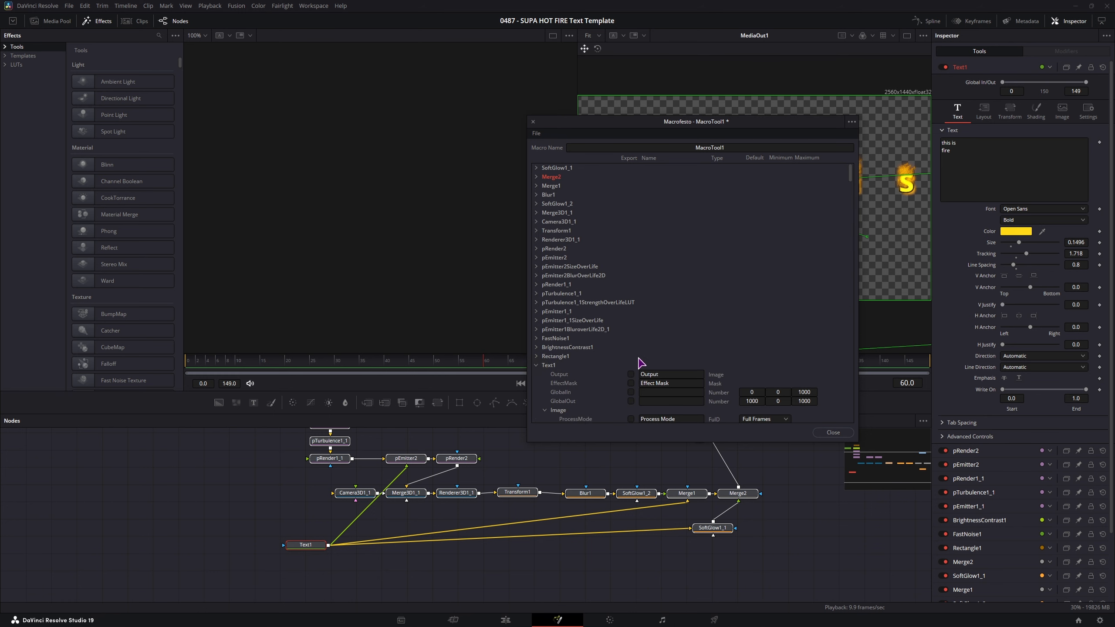
pyautogui.scroll(-4, 635, 373)
pyautogui.click(548, 302)
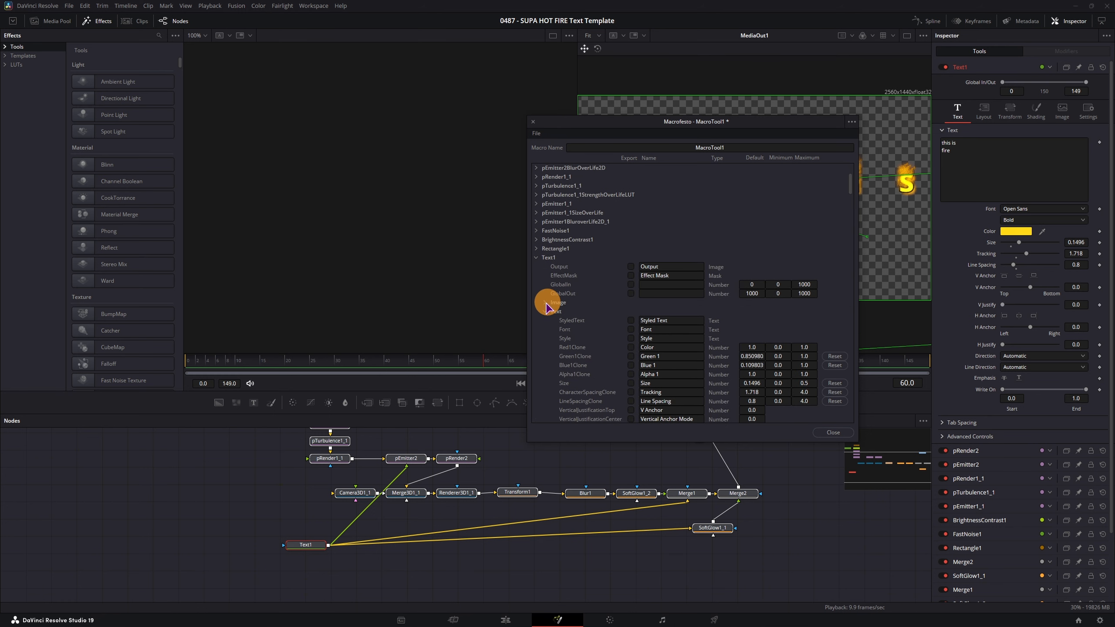
pyautogui.click(632, 321)
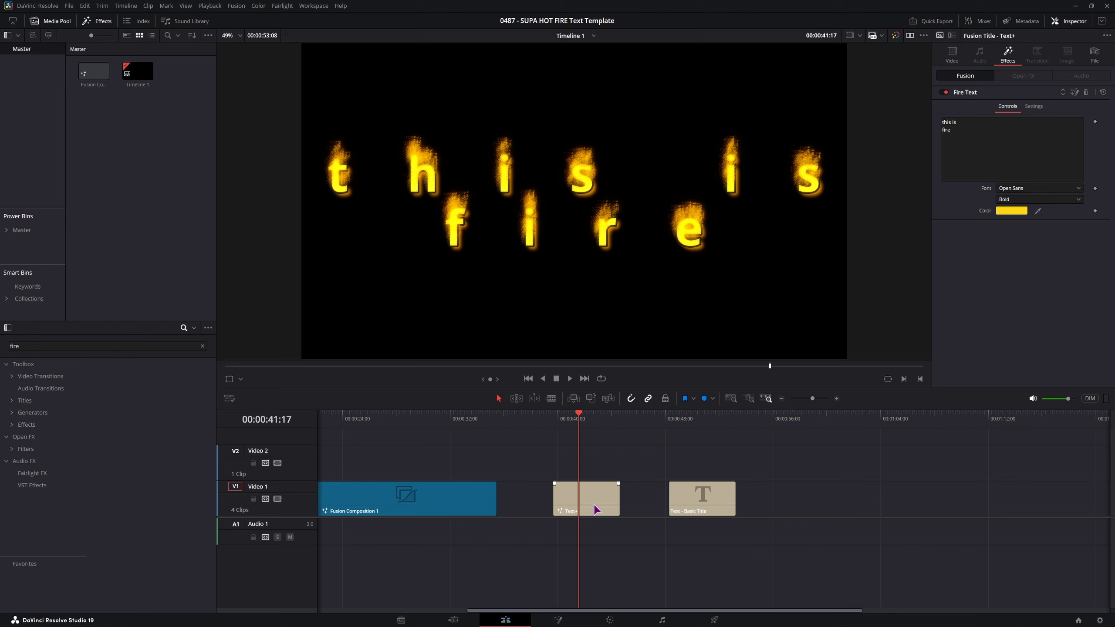
# - Alt-drag a copy of the Text+ clip along Video 1 and replace its effect with Fire Text
pyautogui.moveTo(597, 509); pyautogui.dragTo(826, 509)
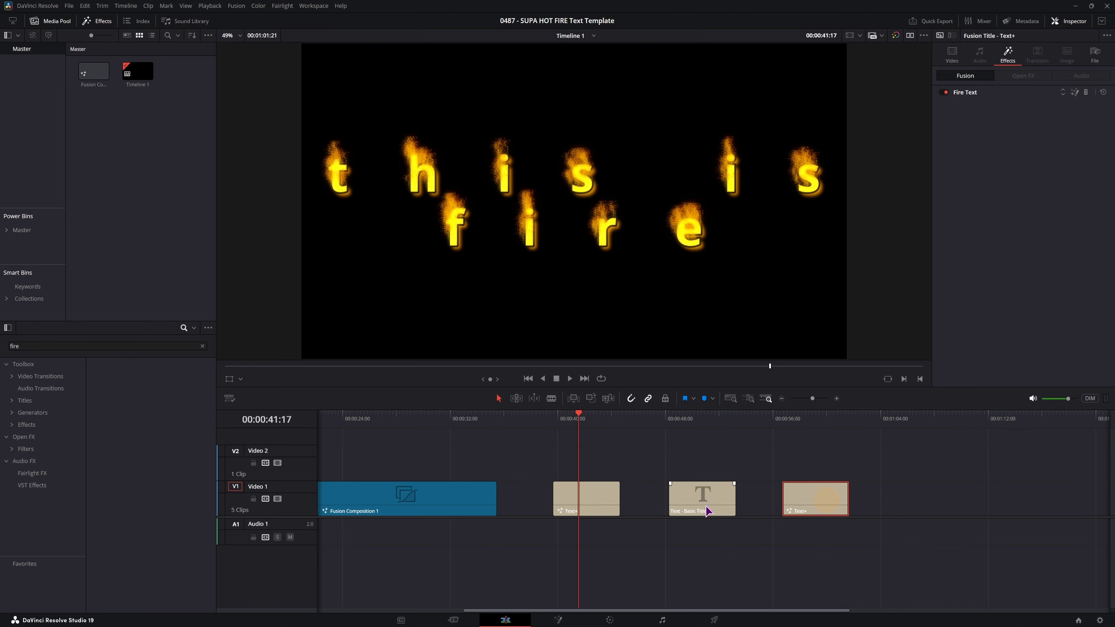
pyautogui.click(810, 421)
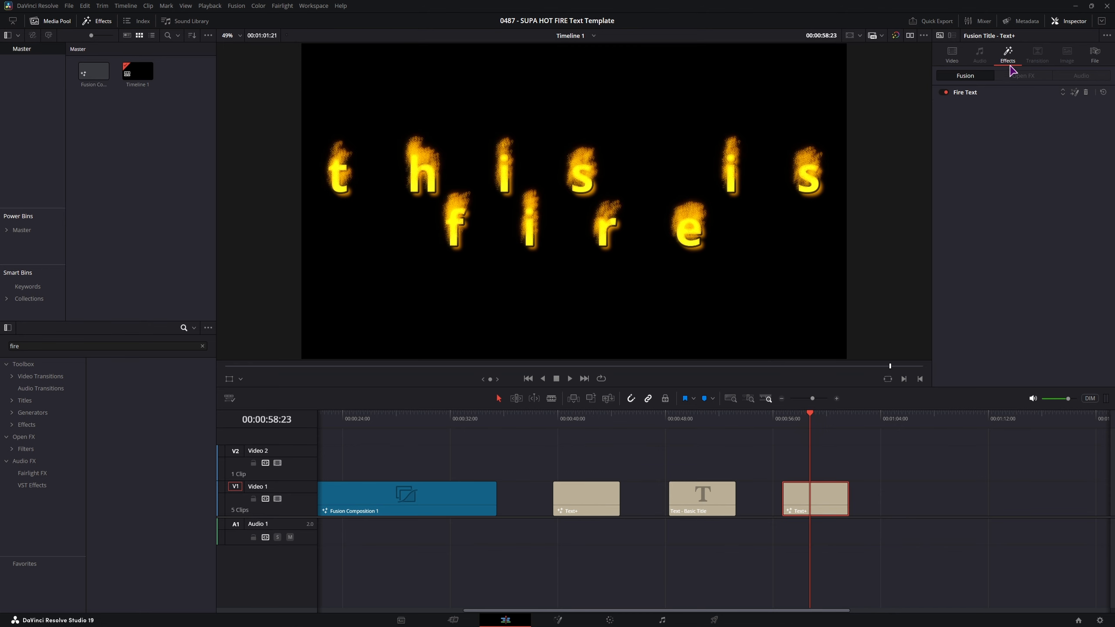
pyautogui.click(1086, 93)
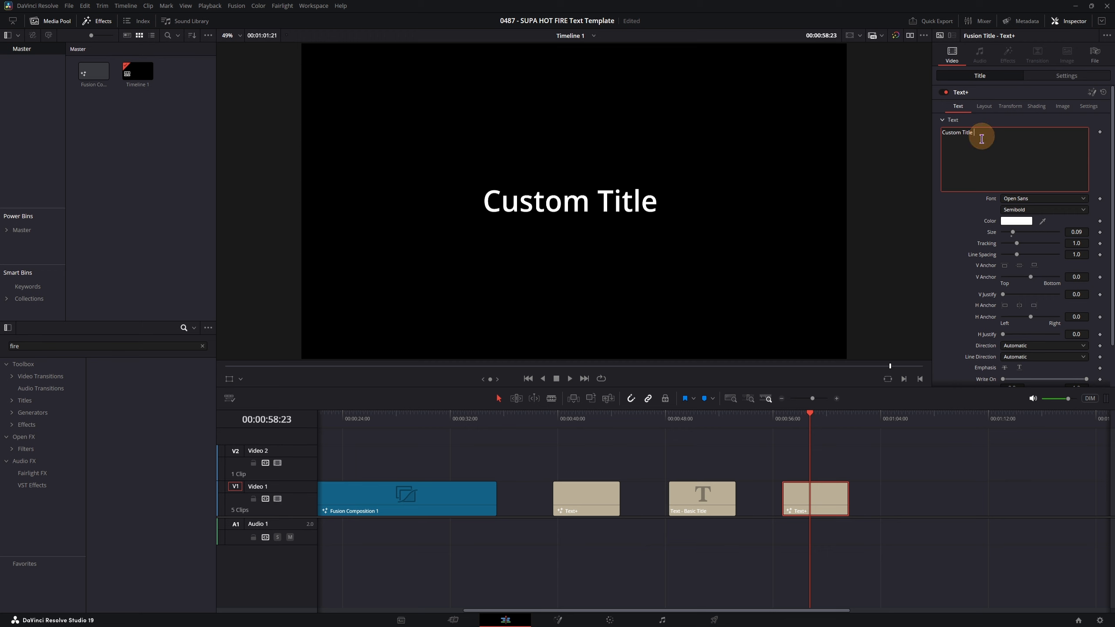
pyautogui.moveTo(130, 382); pyautogui.dragTo(825, 503)
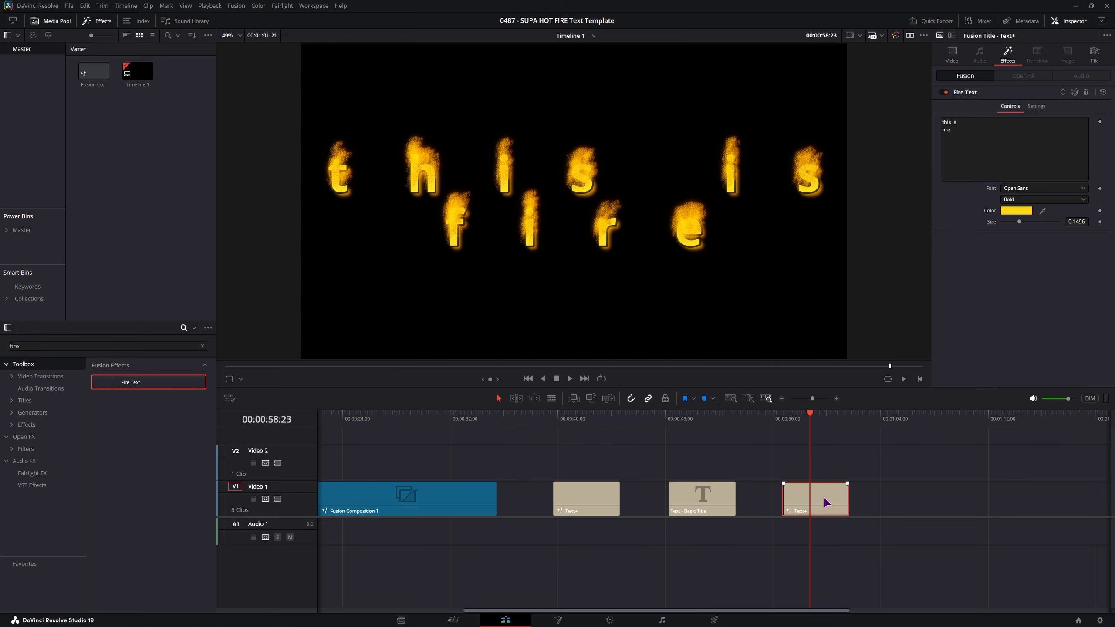
# - Trim the copied title clip longer and play back the 'Hello flame on' fire title
pyautogui.moveTo(848, 492); pyautogui.dragTo(1072, 492)
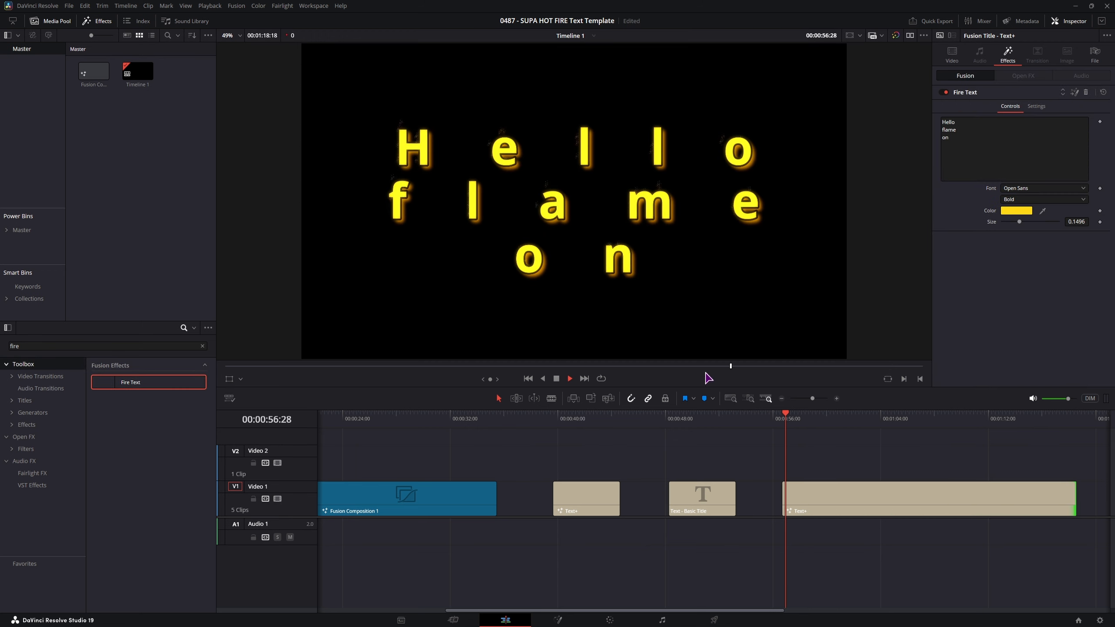
pyautogui.press('space')
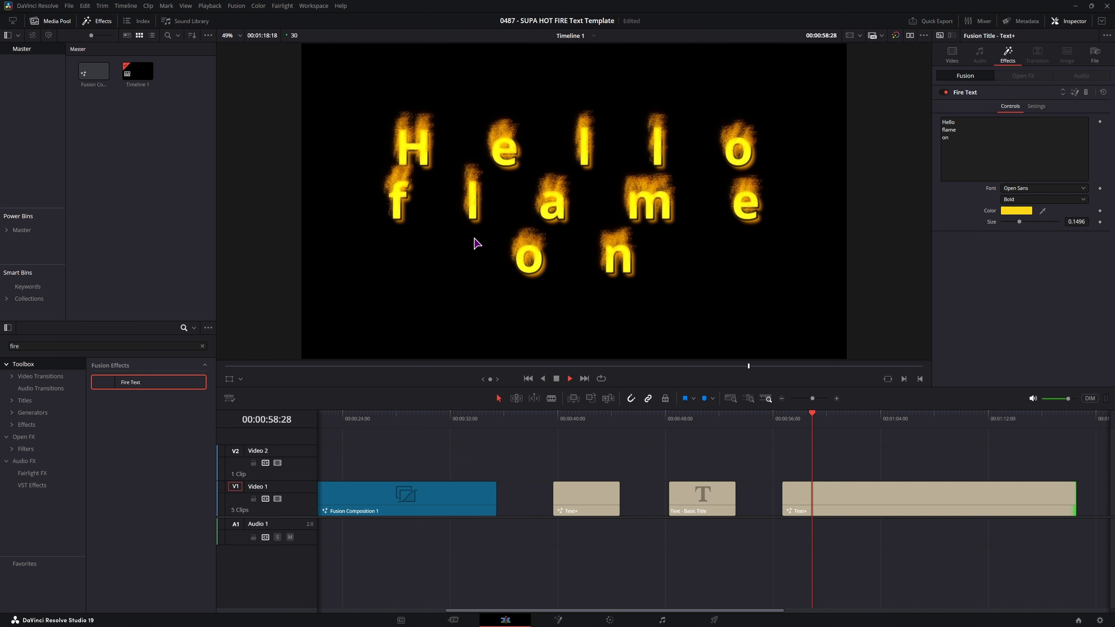
pyautogui.press('space')
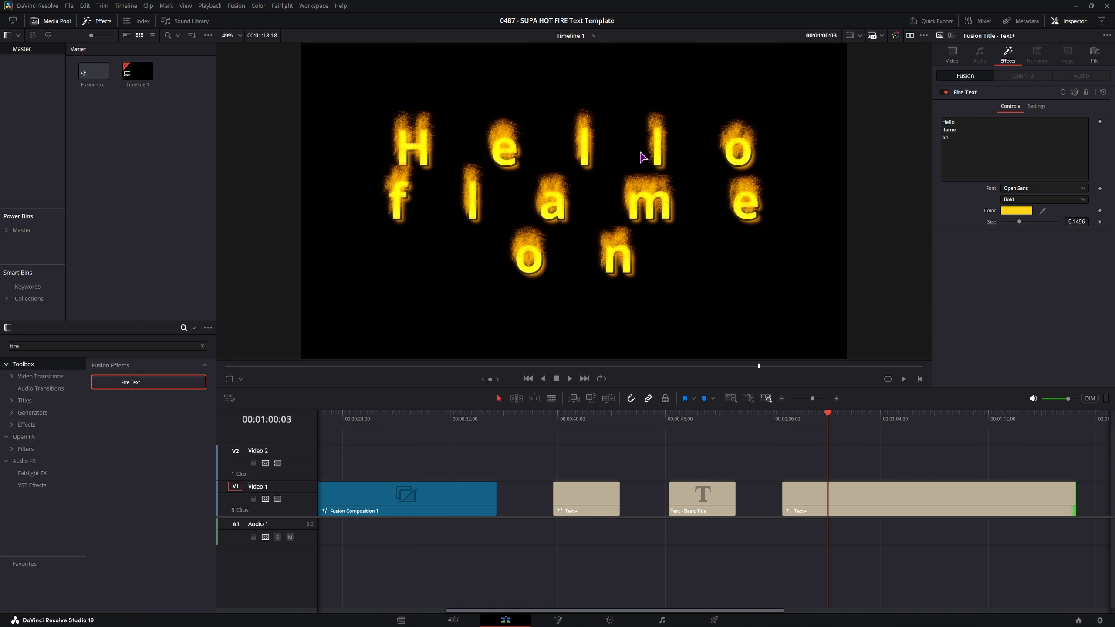
pyautogui.press('space')
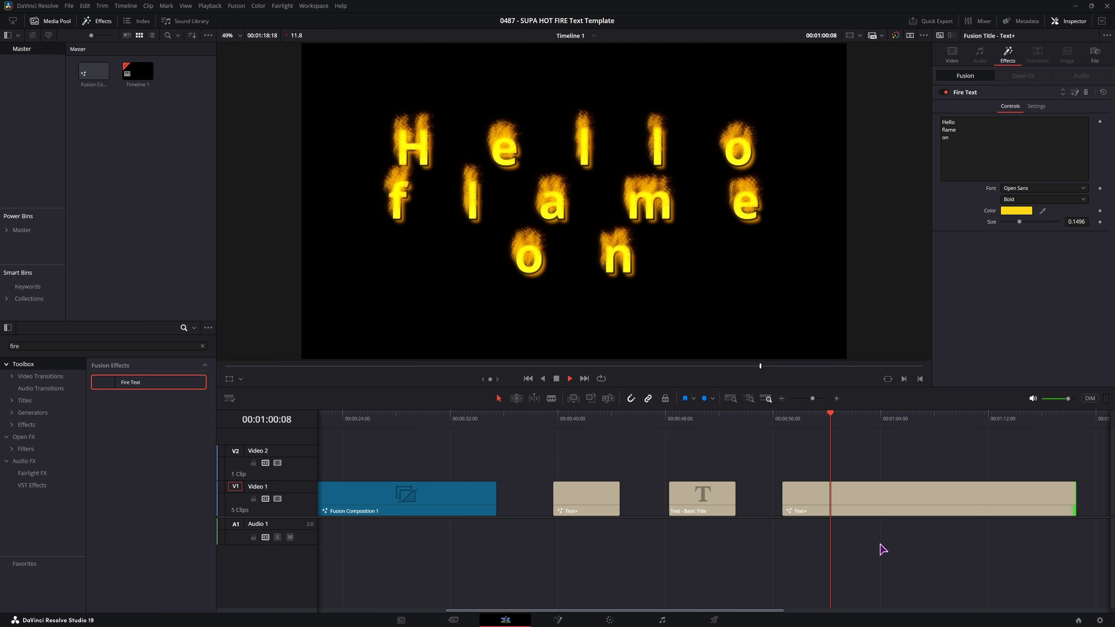
# - Set the title font to Nubolts Rounded and the text colour to cyan, then play it back
pyautogui.click(1044, 188)
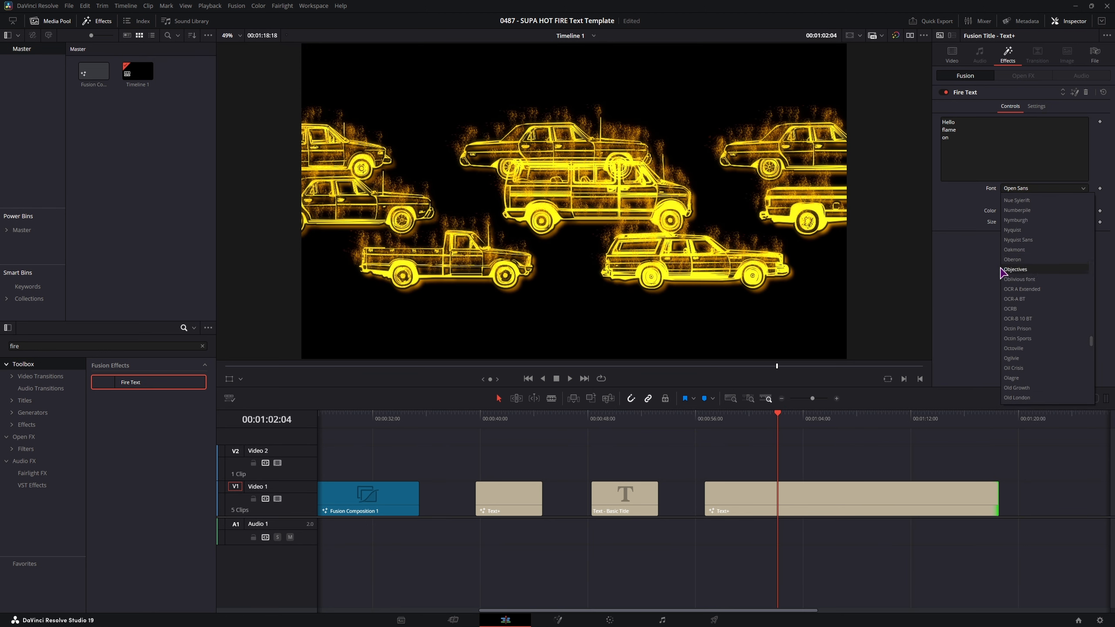
pyautogui.scroll(2, 1027, 246)
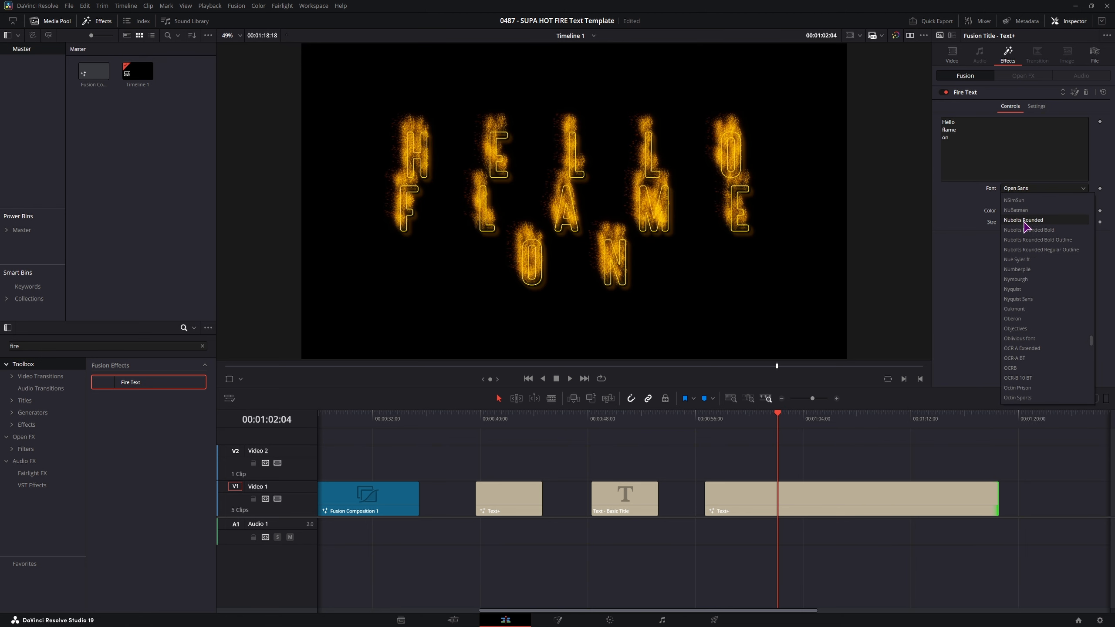
pyautogui.click(1023, 220)
pyautogui.click(1016, 211)
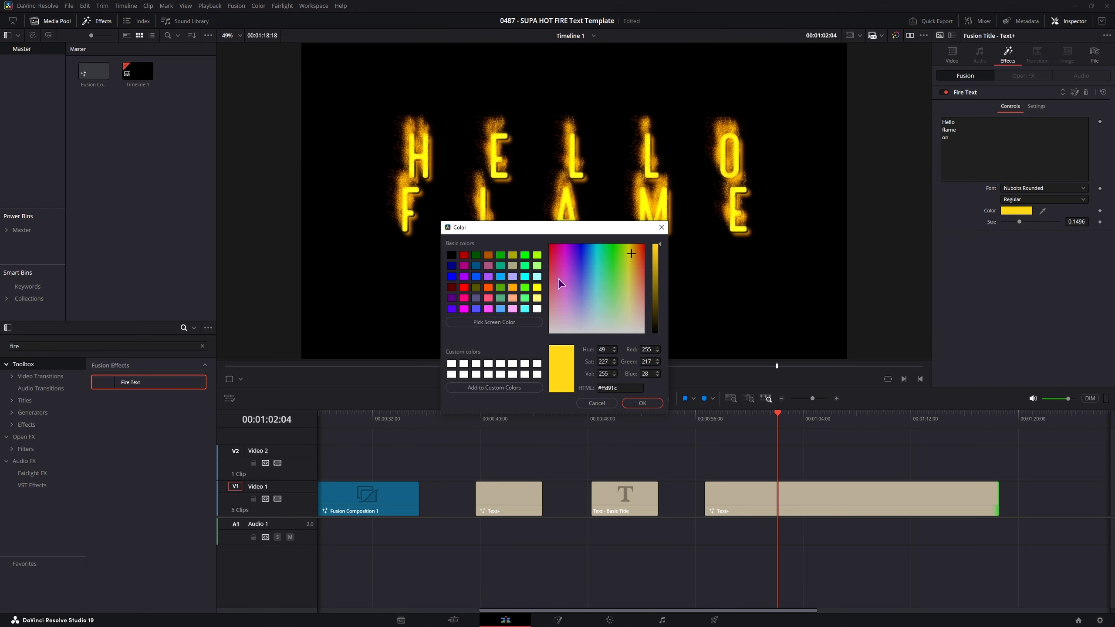
pyautogui.click(596, 258)
pyautogui.click(643, 404)
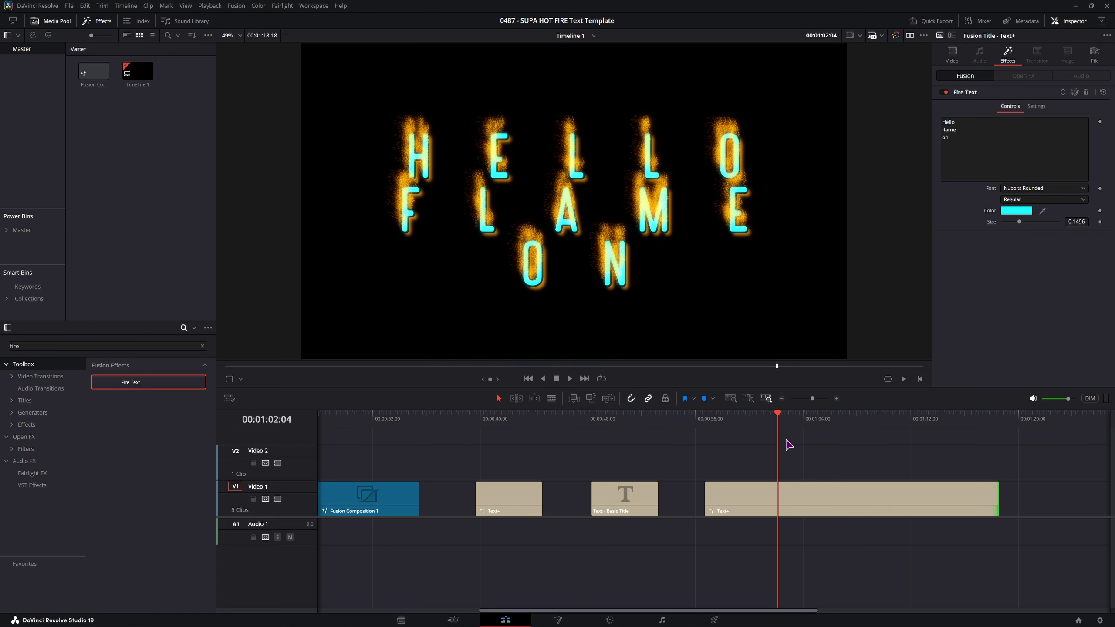
pyautogui.press('space')
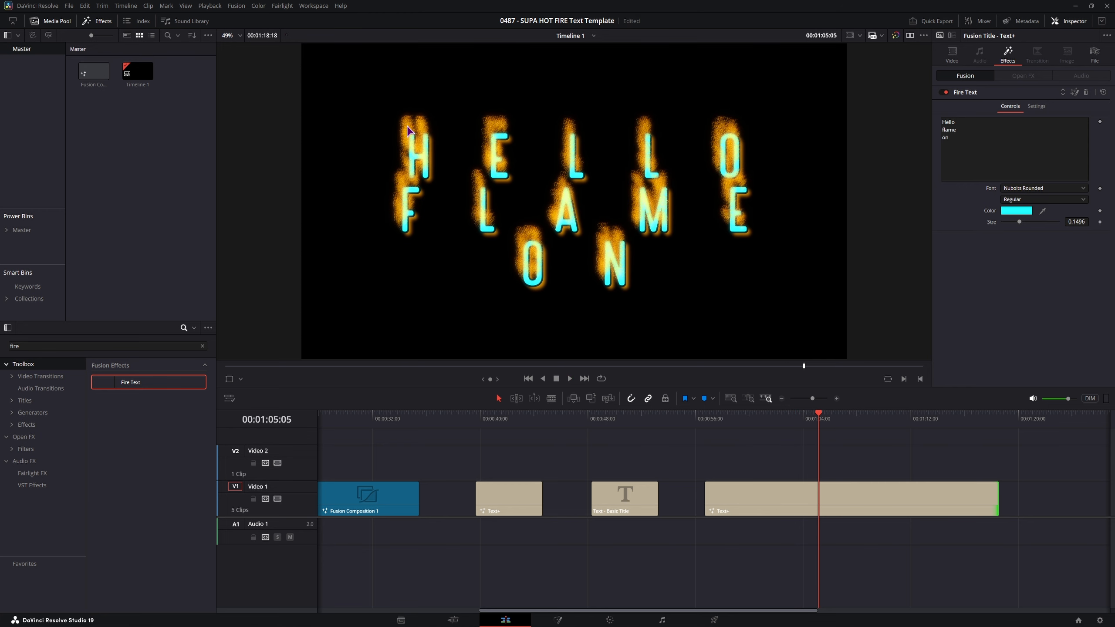
pyautogui.press('space')
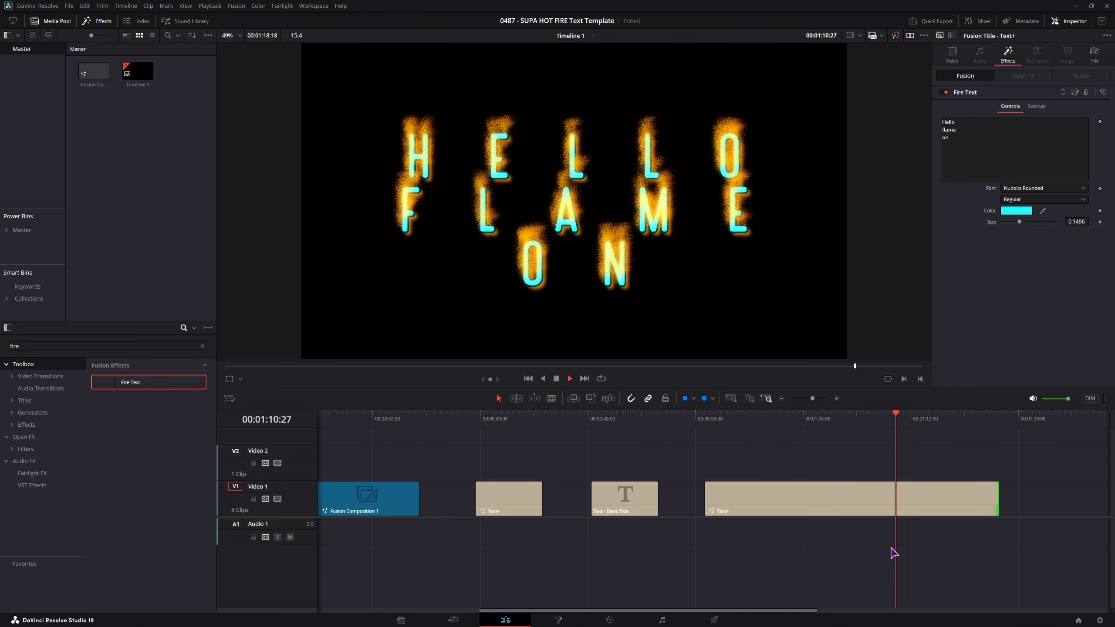